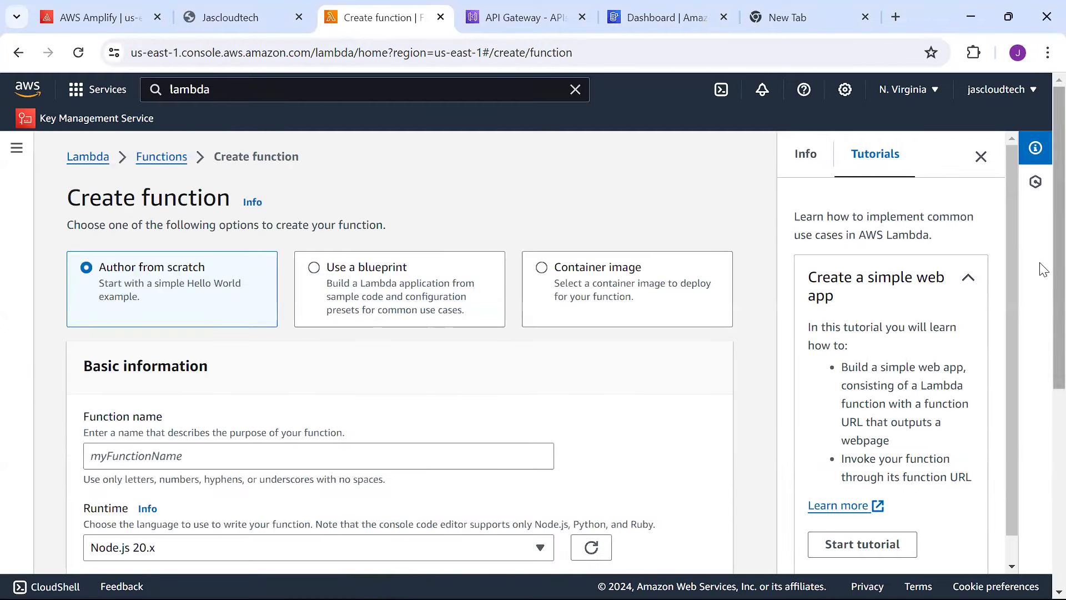
Create a Lambda function named myfirstfunction with the Python 3.8 runtime.
scroll(1043, 245, "down", 2)
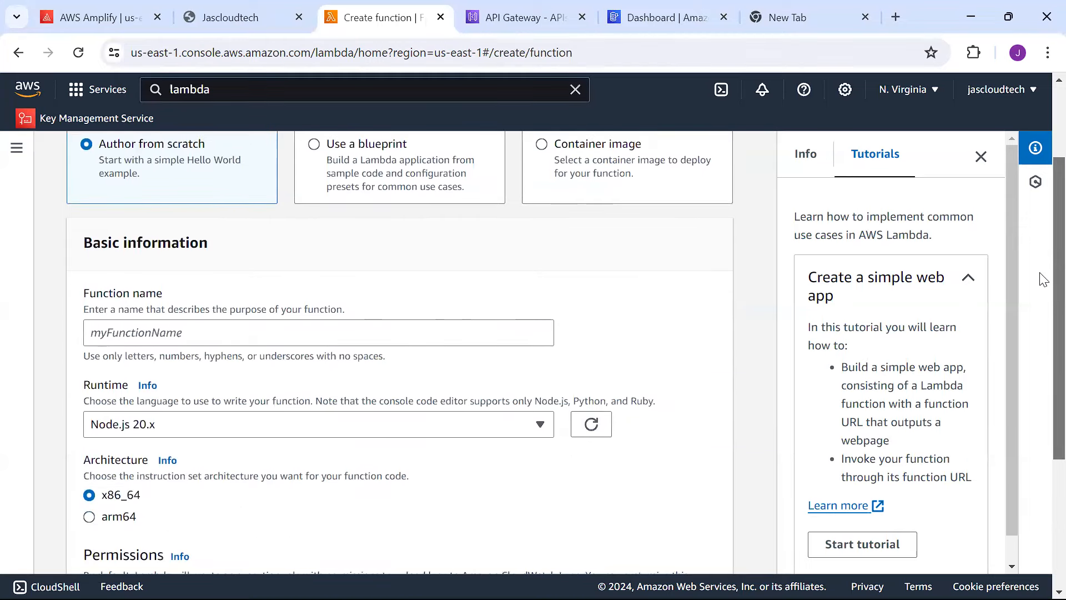
left_click(501, 330)
type("my")
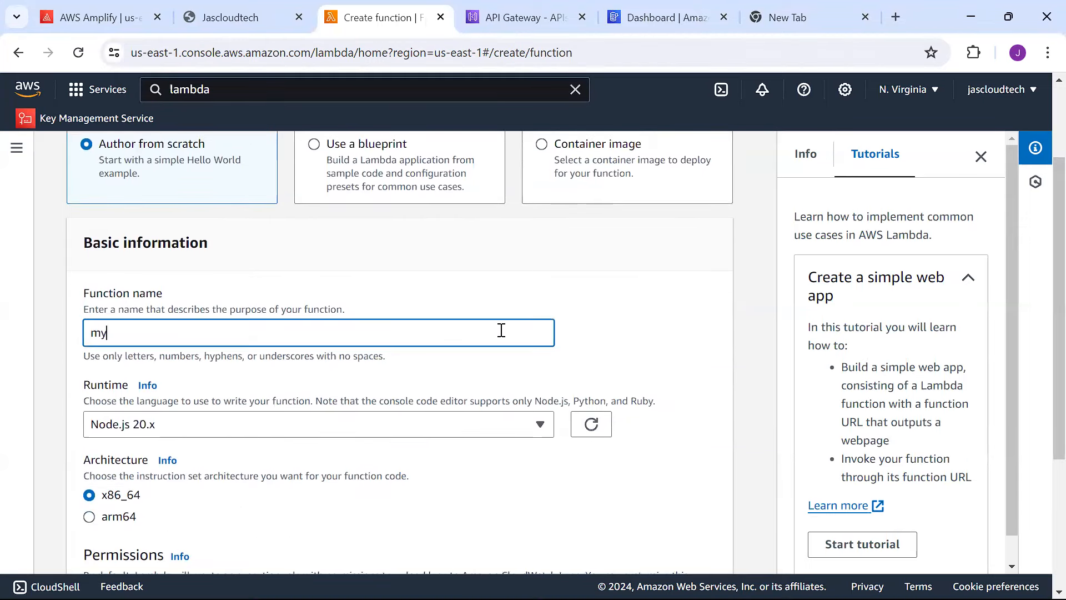
type("firstfubction")
scroll(1040, 266, "down", 3)
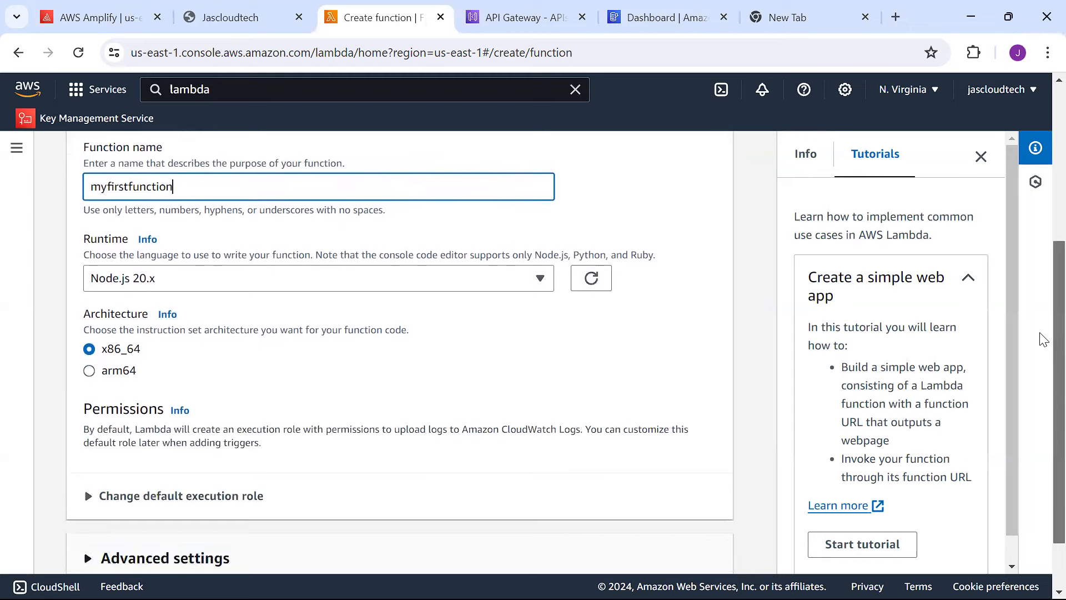
left_click(541, 276)
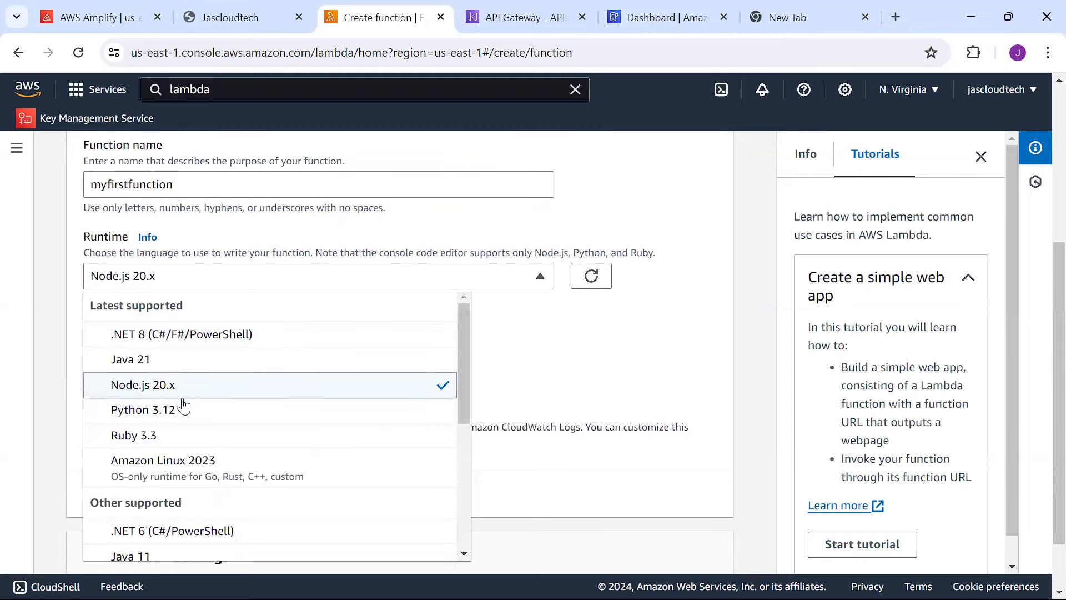
scroll(464, 412, "down", 3)
scroll(464, 412, "down", 2)
left_click(204, 491)
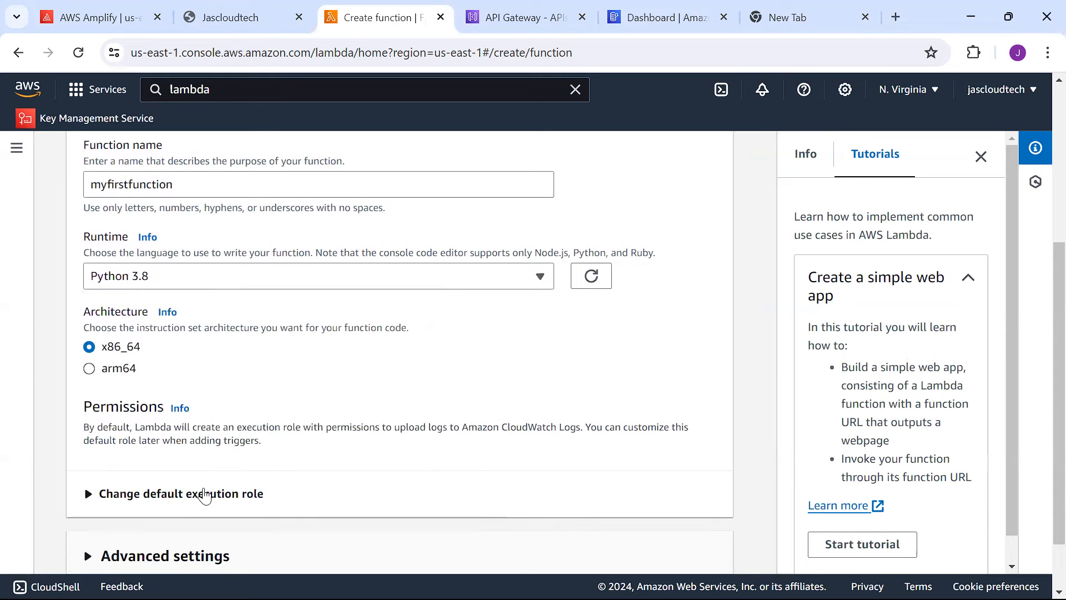
scroll(1041, 317, "down", 2)
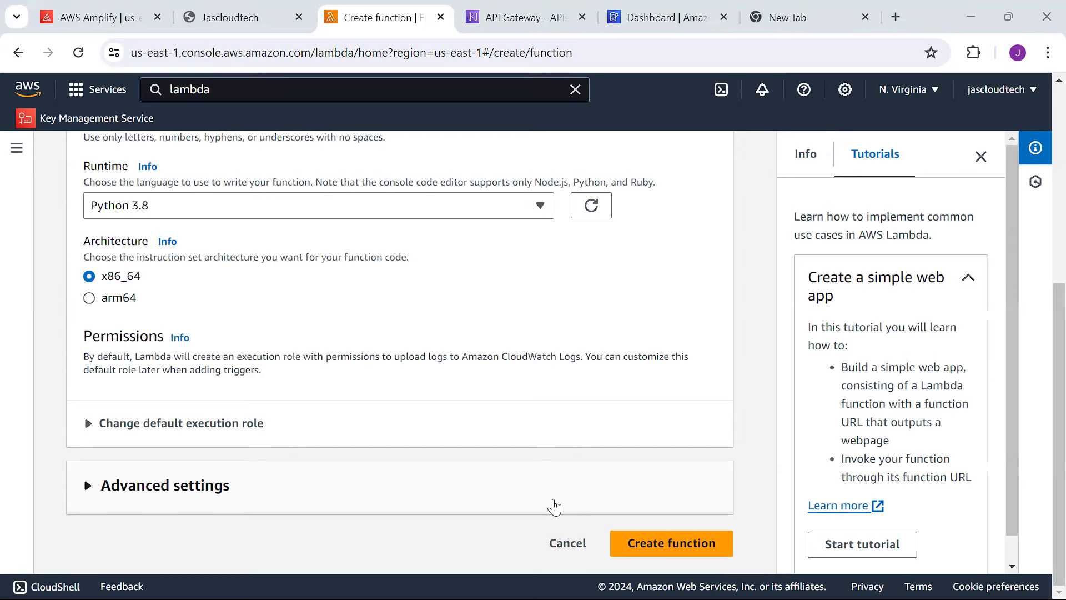
left_click(714, 546)
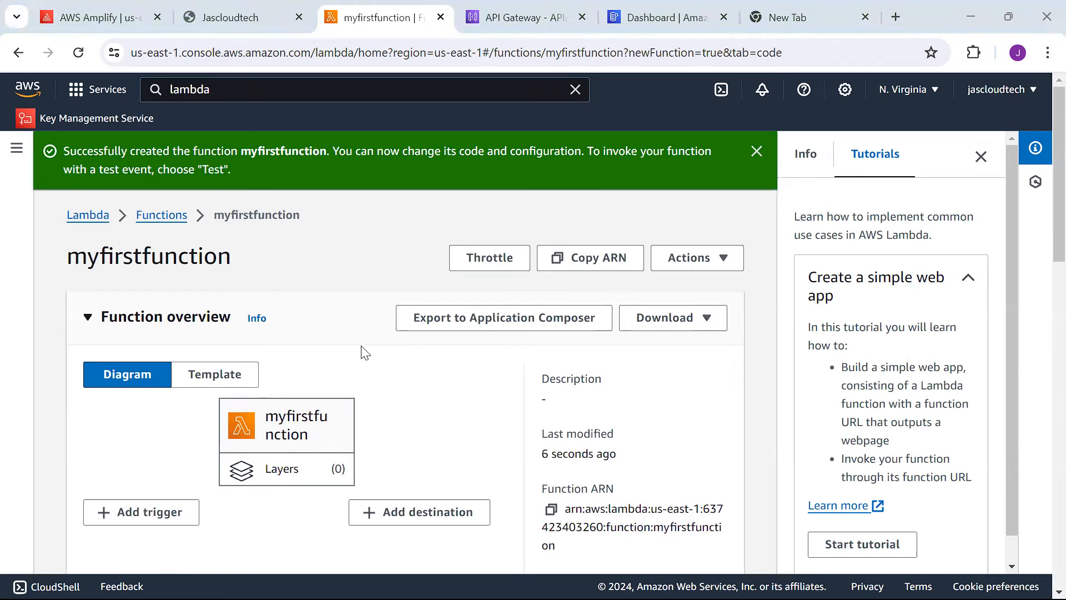
Review the default handler in lambda_function.py, then switch to Visual Studio Code.
scroll(1038, 278, "down", 5)
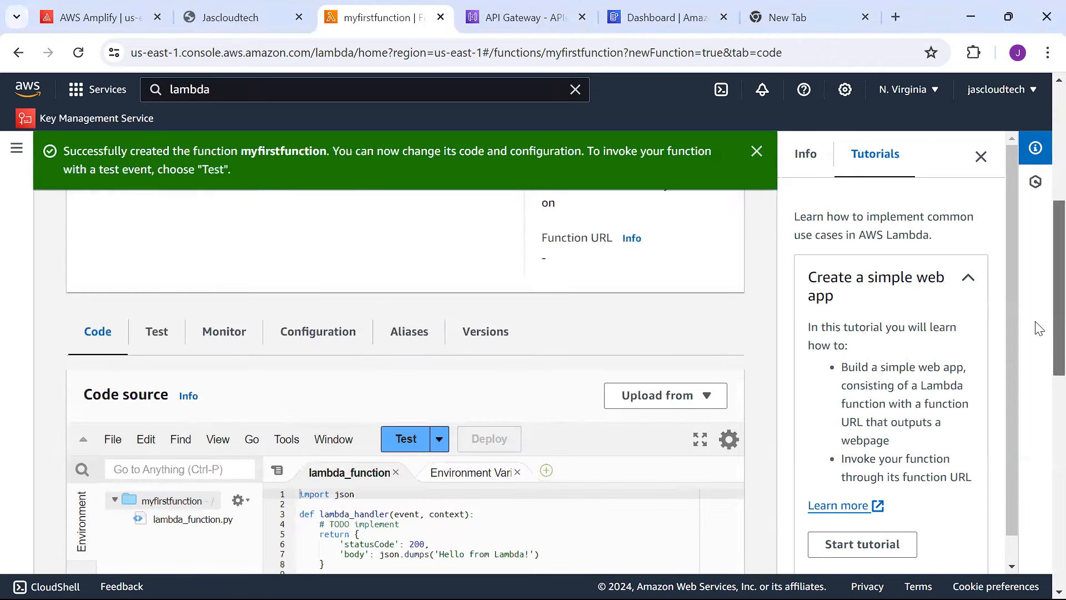
scroll(1040, 334, "down", 4)
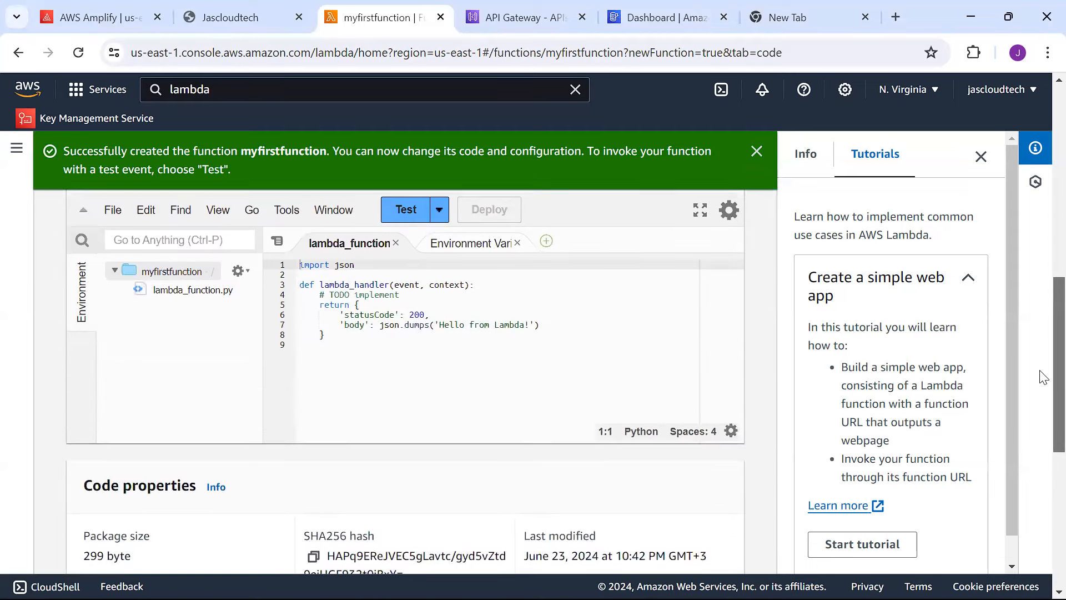
left_click(187, 284)
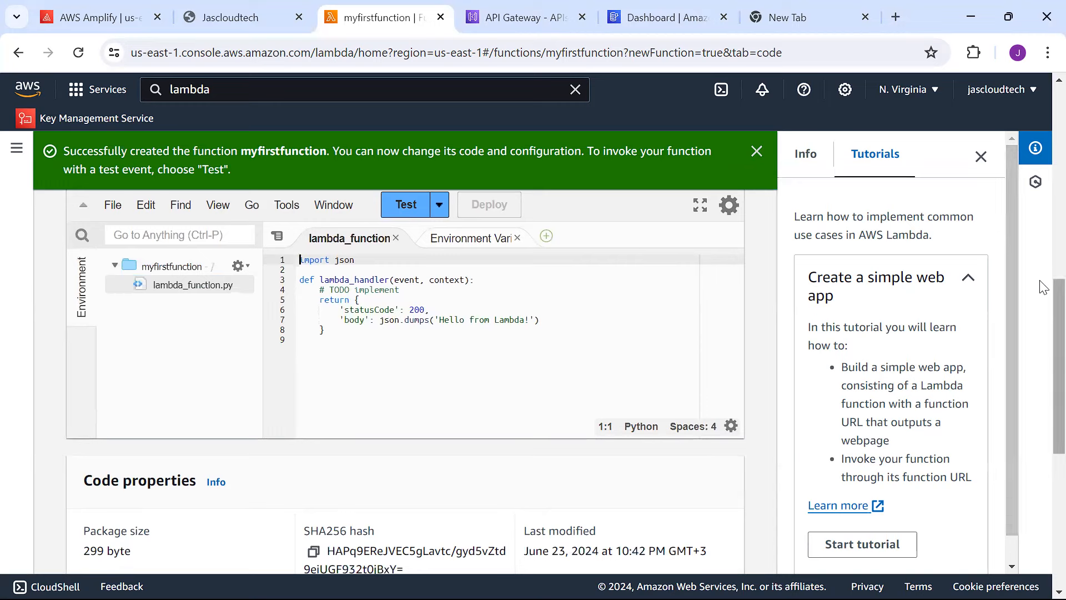
scroll(1043, 298, "down", 1)
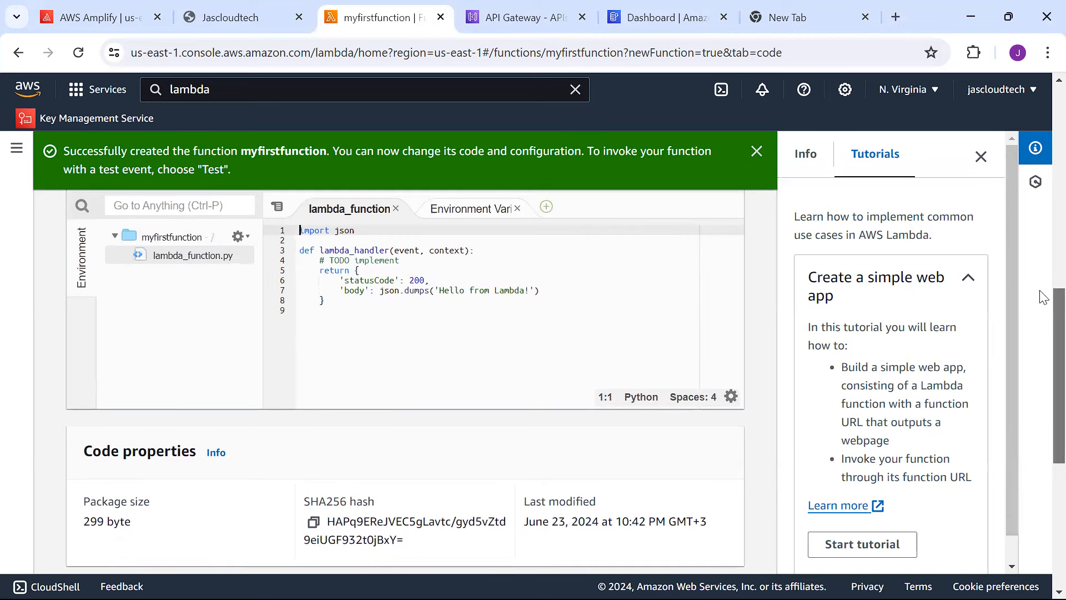
left_click_drag(1040, 290, 1040, 288)
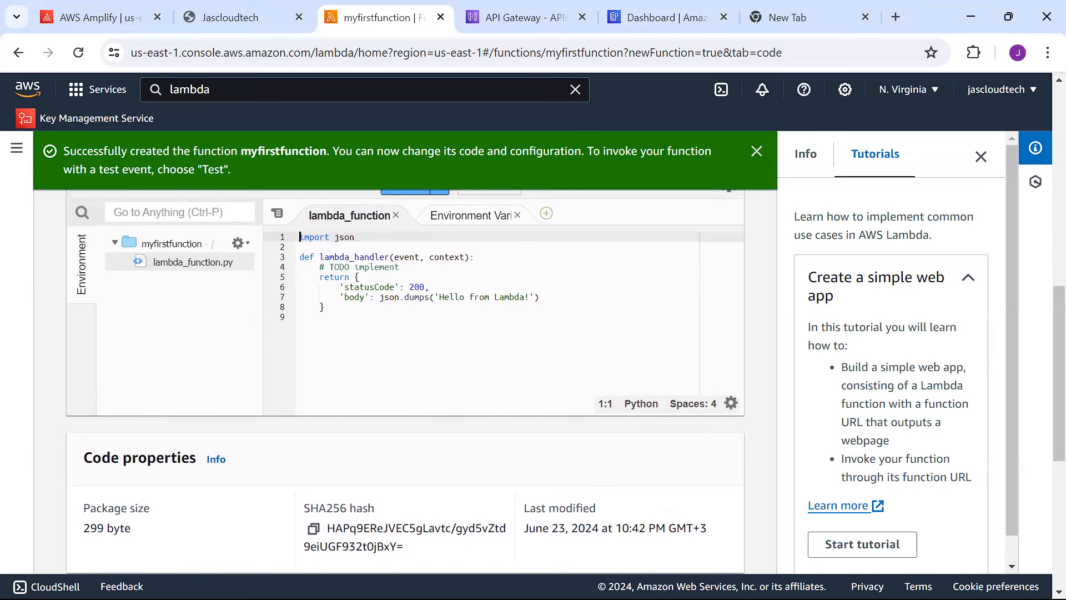
mouse_move(694, 597)
left_click(735, 580)
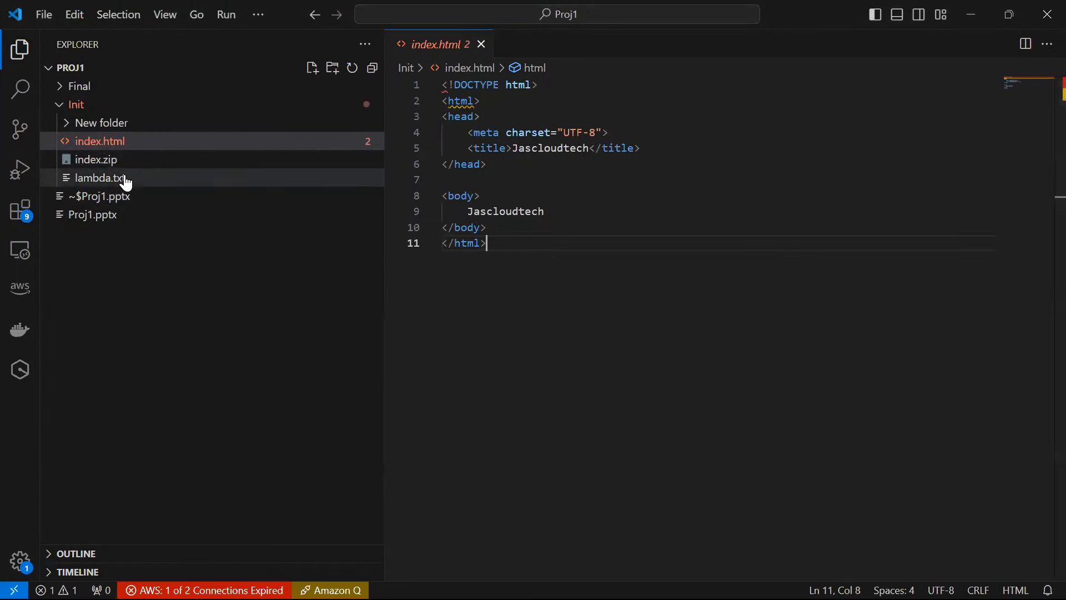
Copy the firstName/lastName handler code from lambda.txt and return to the Lambda page in Chrome.
left_click(88, 178)
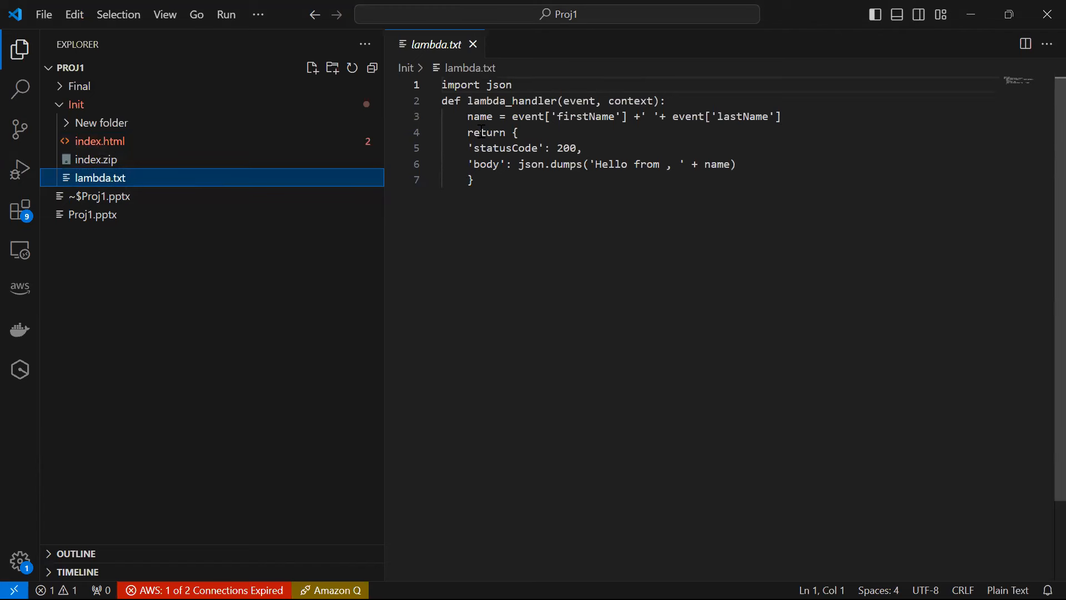
left_click(506, 207)
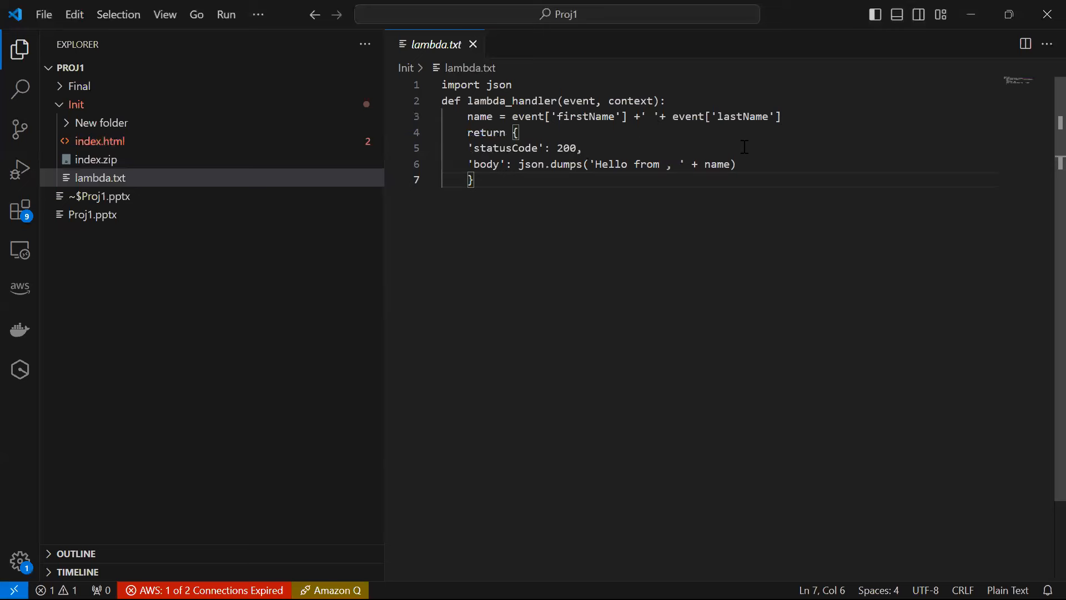
left_click_drag(472, 180, 434, 91)
key("ctrl+c")
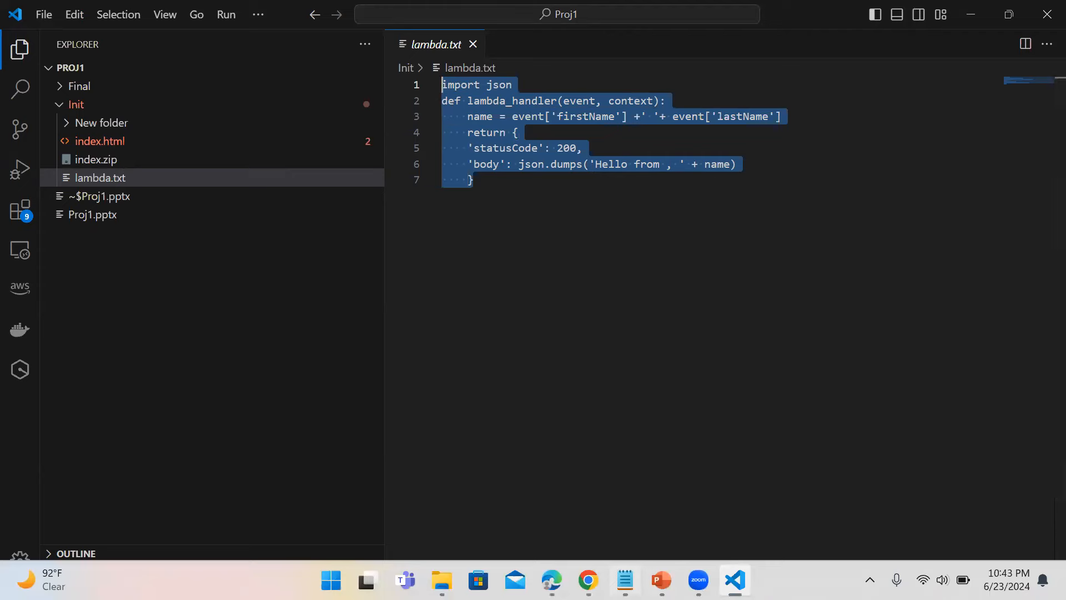
mouse_move(625, 580)
left_click(584, 513)
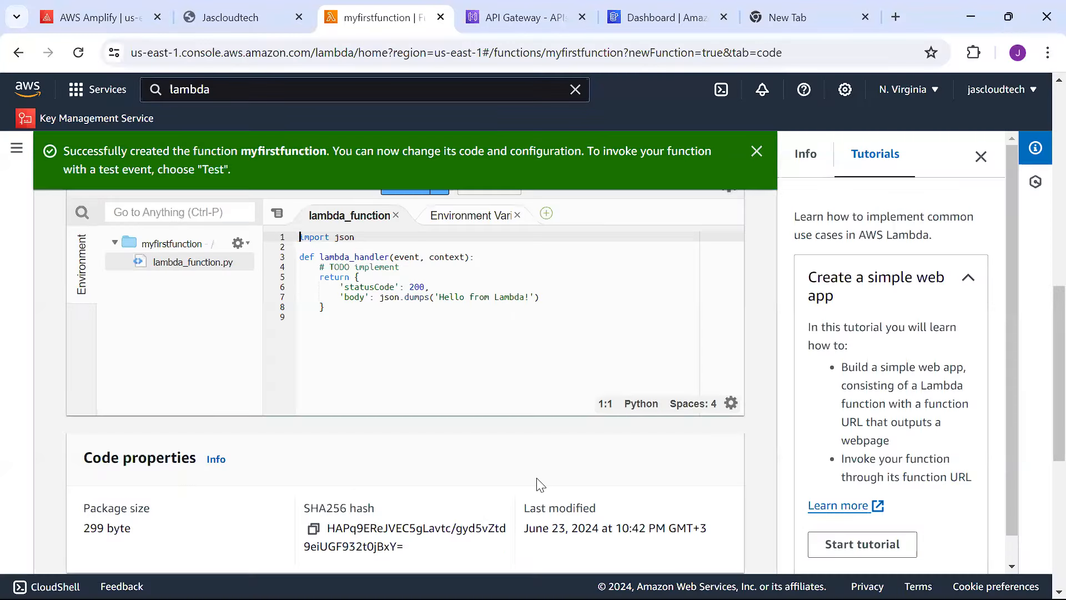
Replace the default code with the pasted firstName/lastName greeting handler.
left_click(461, 302)
key("ctrl+a")
key("ctrl+v")
left_click(577, 284)
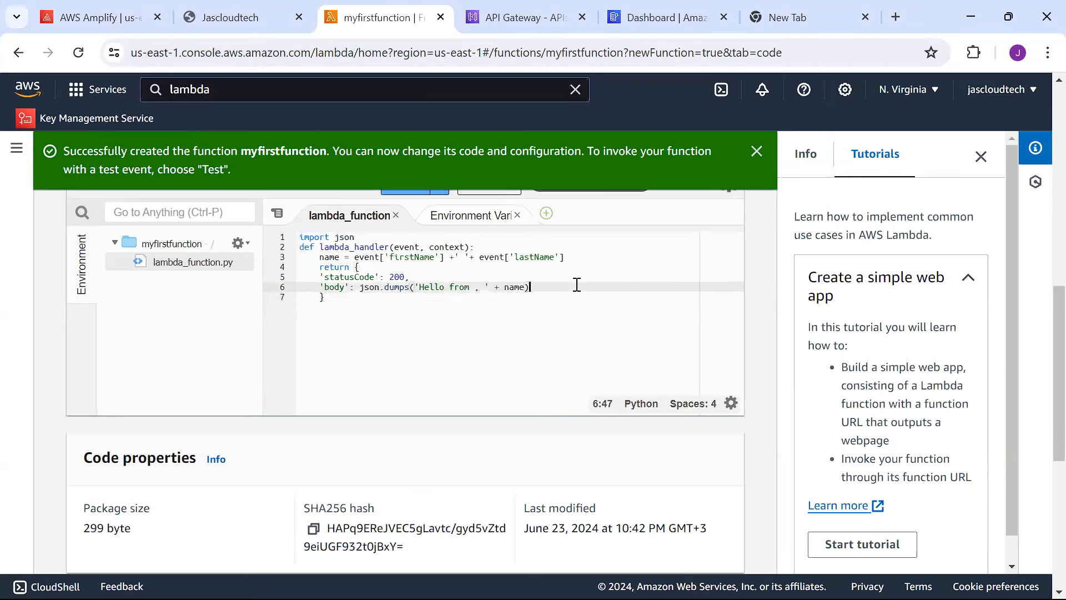
left_click(756, 146)
Save lambda_function.py and deploy the updated function code.
scroll(1043, 283, "up", 1)
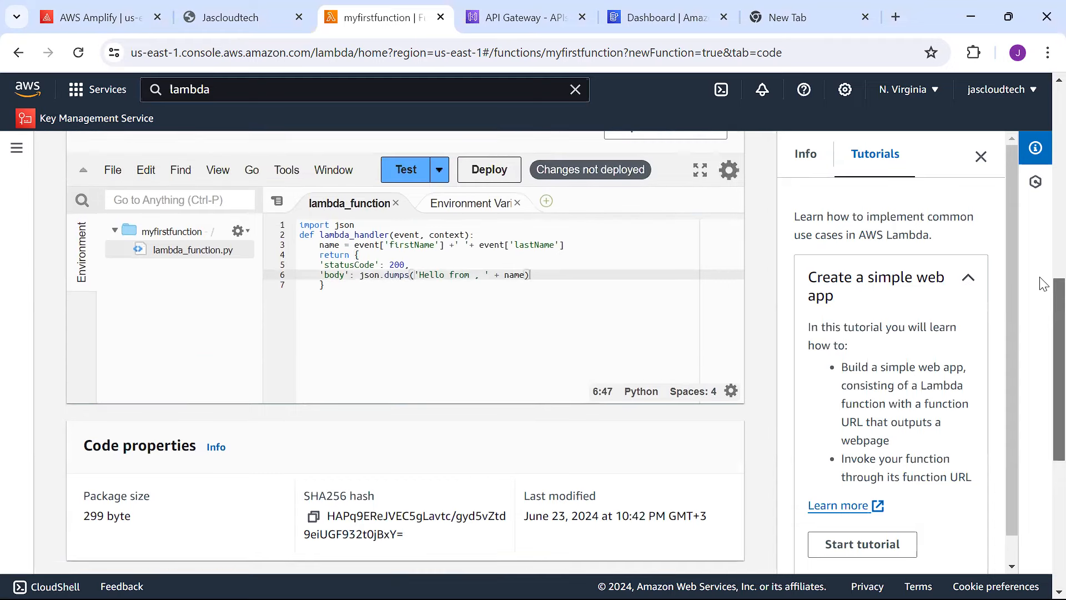
scroll(1042, 283, "up", 1)
scroll(1043, 277, "down", 1)
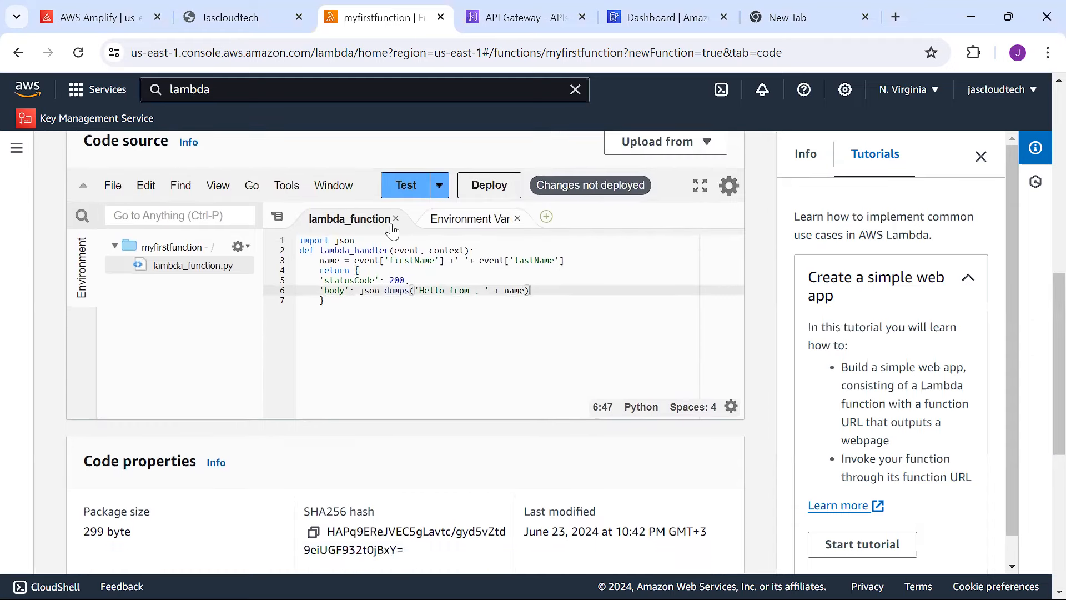
left_click(113, 192)
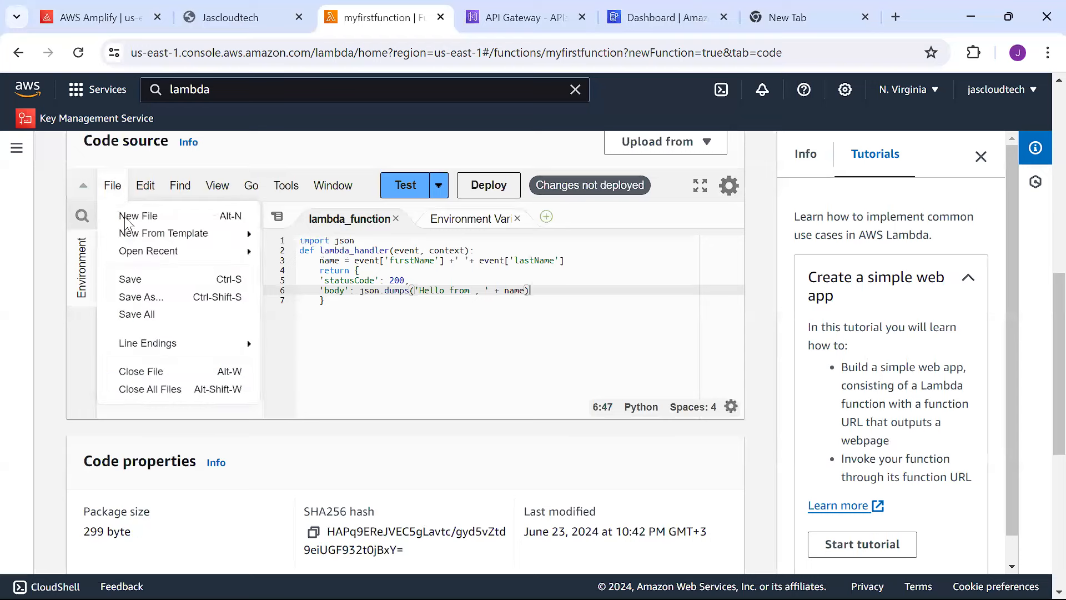
left_click(131, 276)
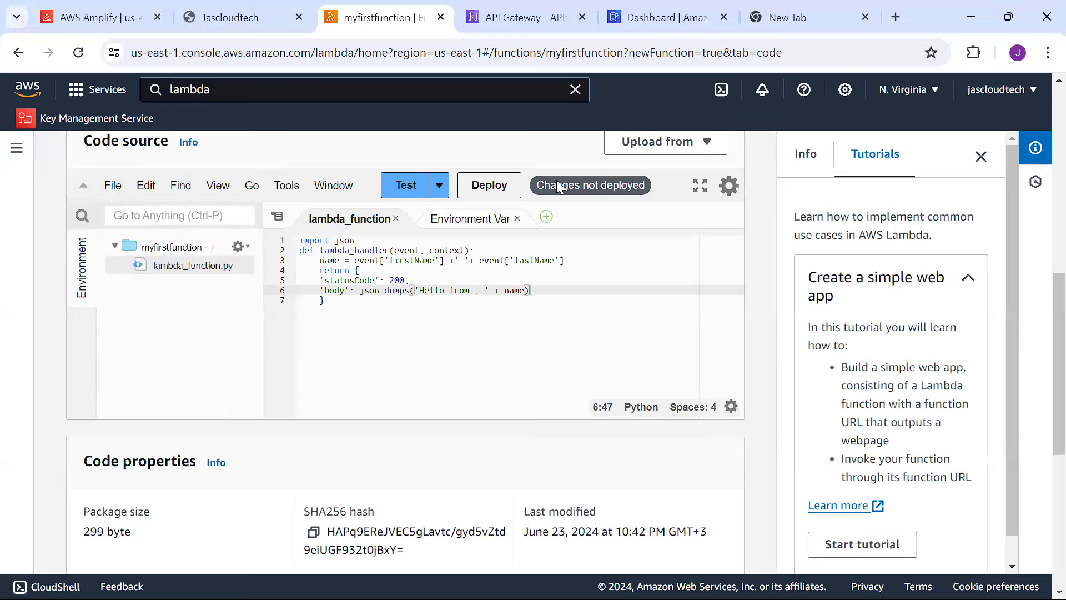
left_click(479, 186)
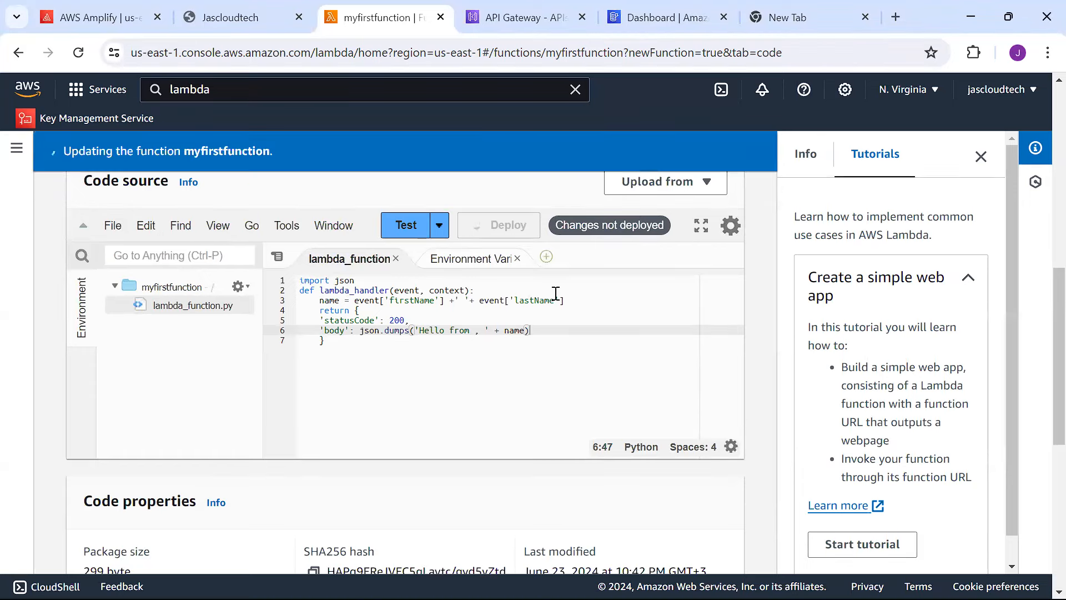
scroll(1043, 298, "down", 1)
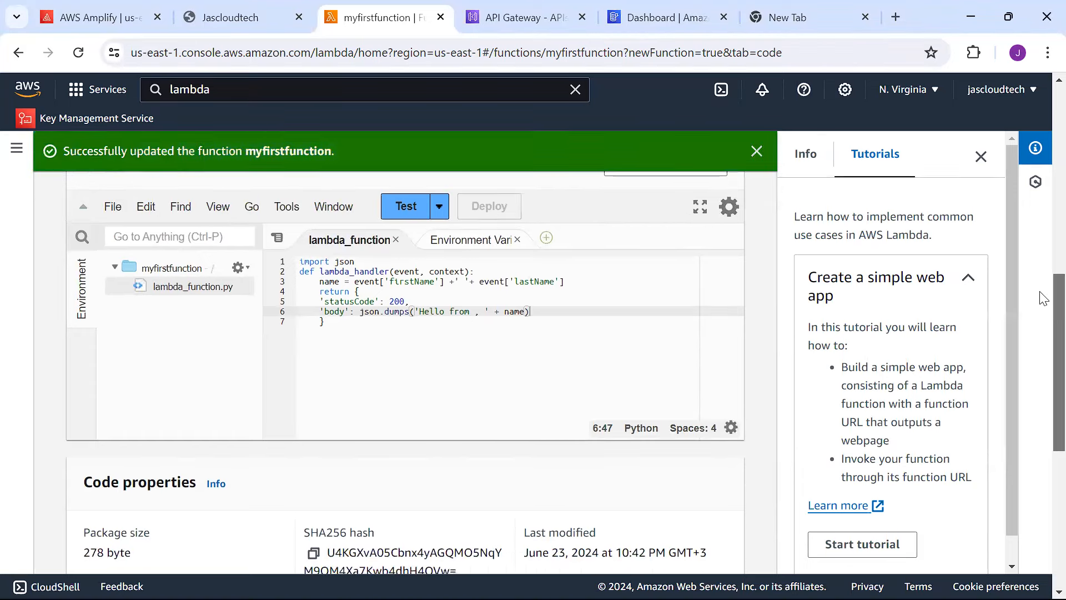
scroll(1043, 300, "down", 1)
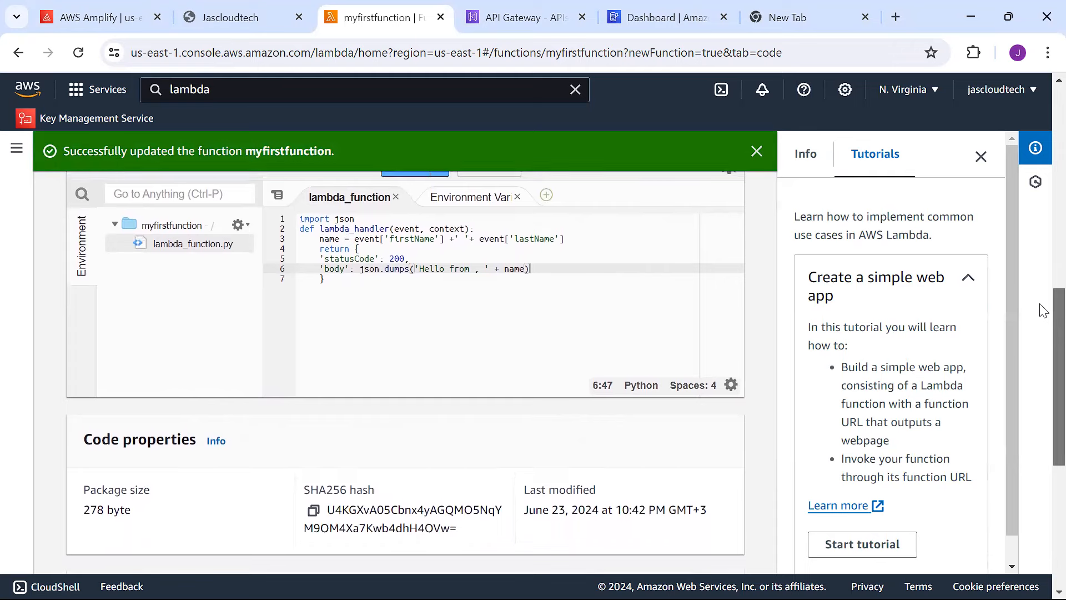
scroll(1041, 305, "up", 3)
scroll(1041, 277, "down", 2)
scroll(1042, 296, "down", 1)
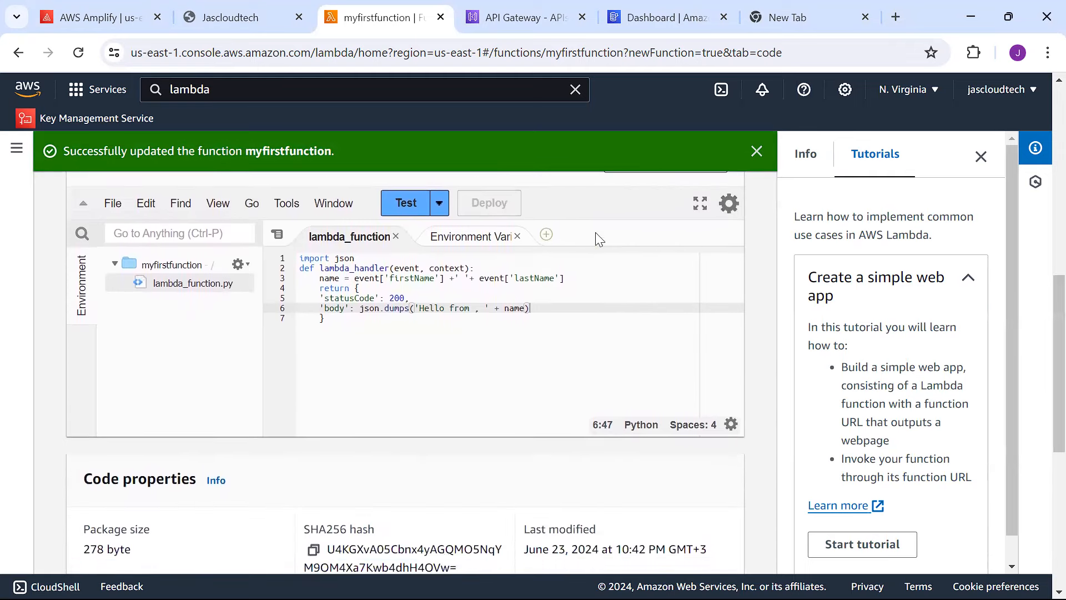
left_click(439, 204)
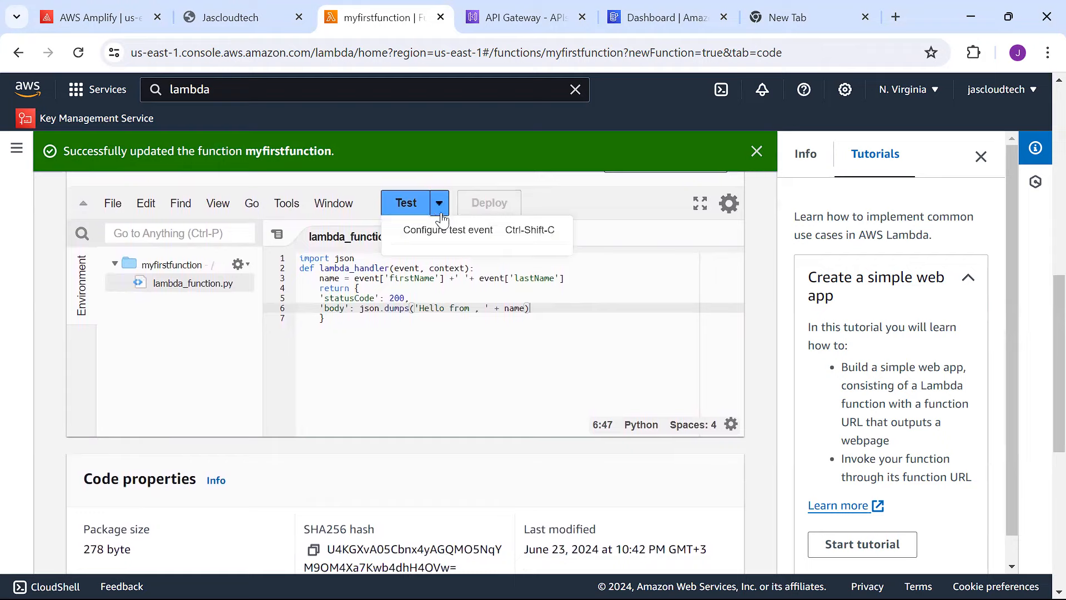
Start a new test event named myfirstevent.
left_click(448, 230)
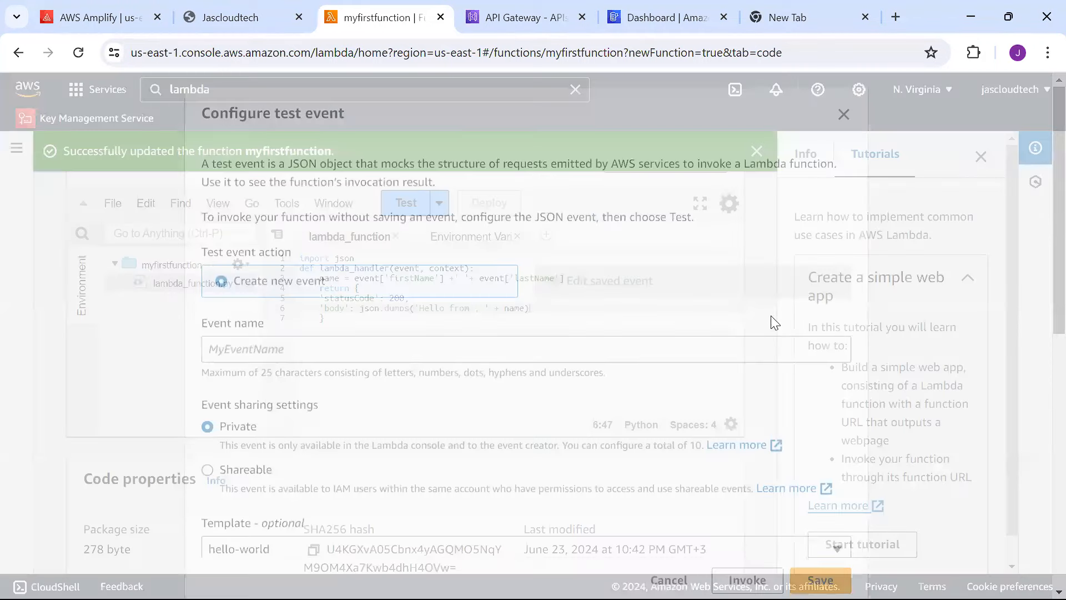
scroll(1040, 294, "down", 3)
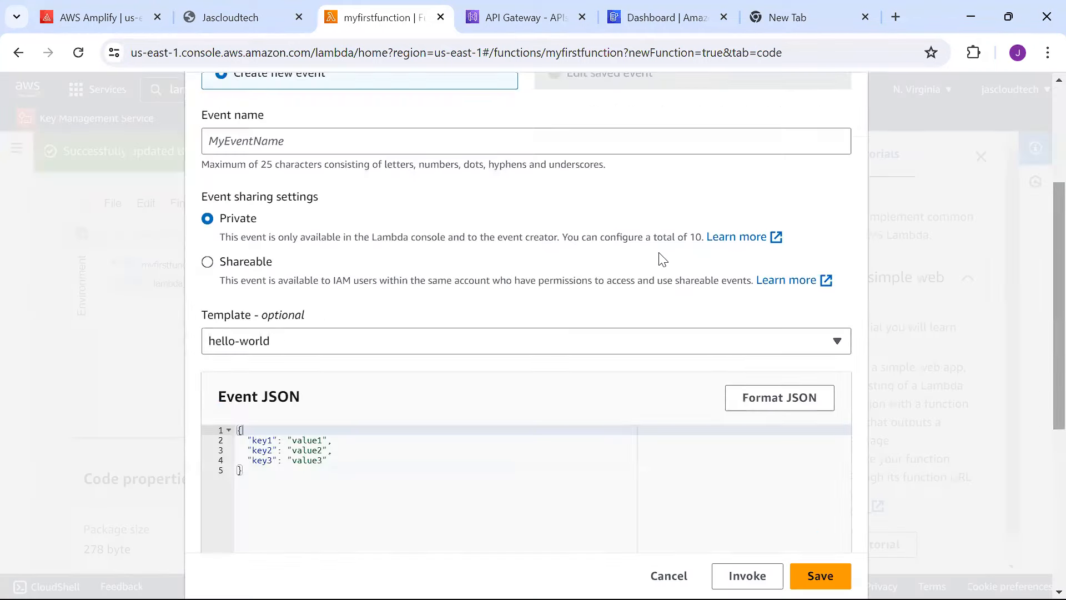
left_click(508, 146)
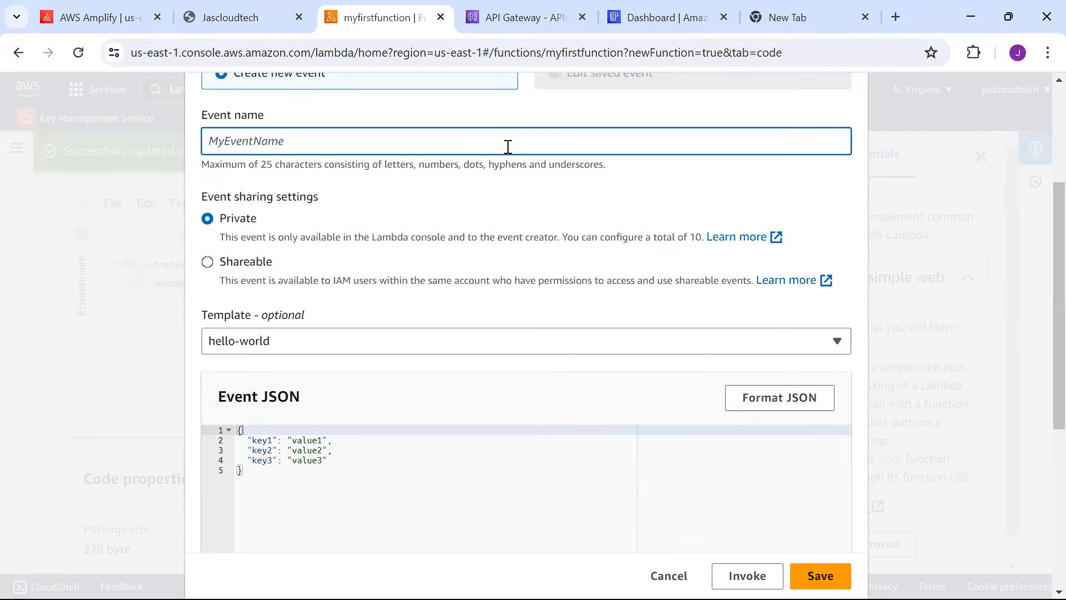
type("myfirs")
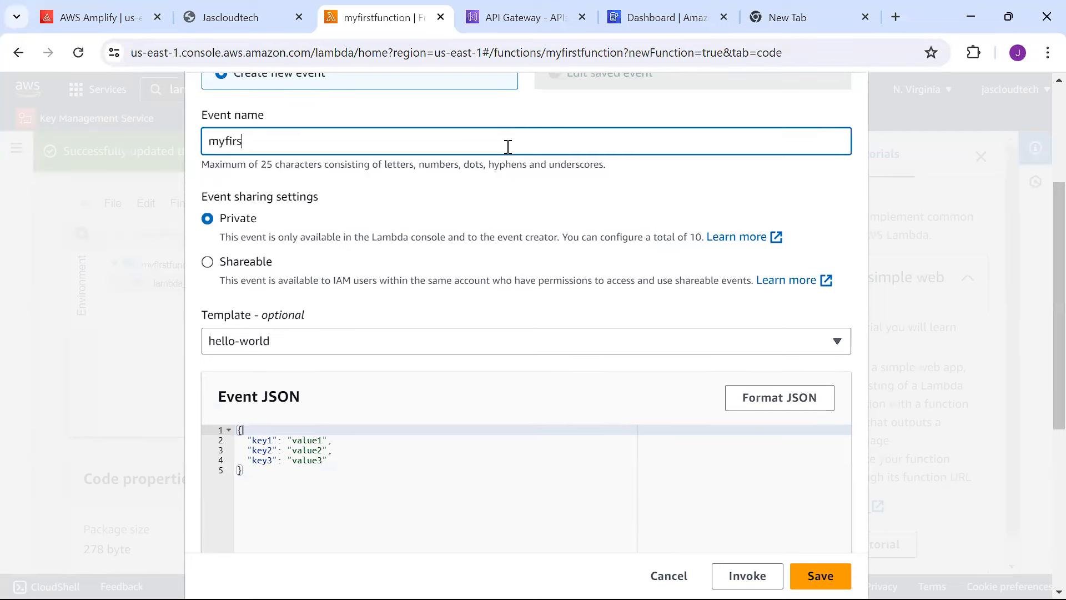
type("tevent")
Rename key1 and key2 to firstname and lastname, filling in a sample person's first and last name.
scroll(1040, 282, "down", 1)
left_click_drag(1040, 287, 1038, 398)
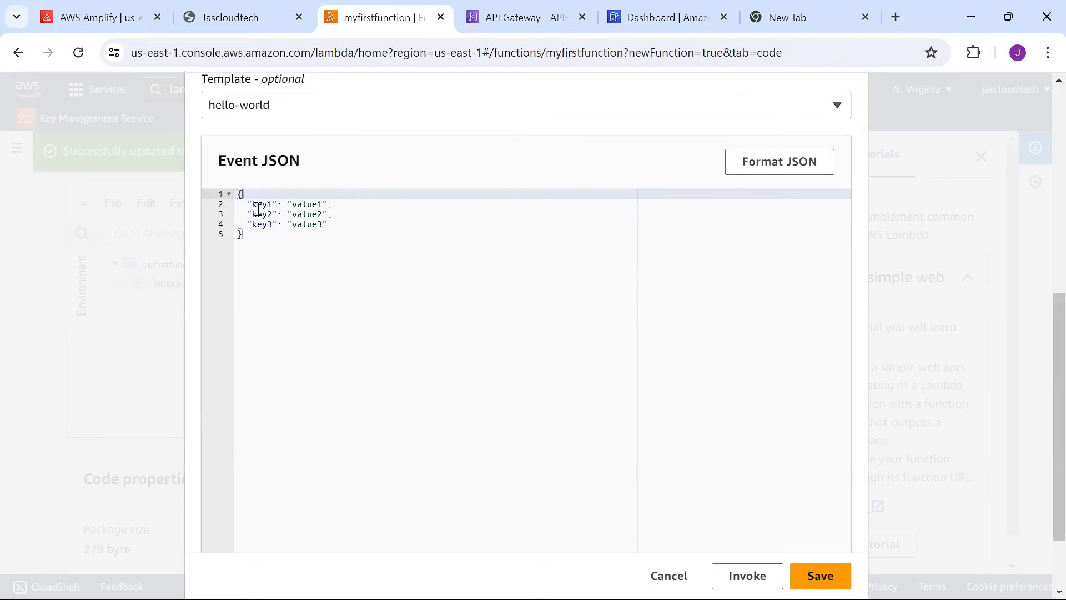
double_click(261, 205)
type("firstname")
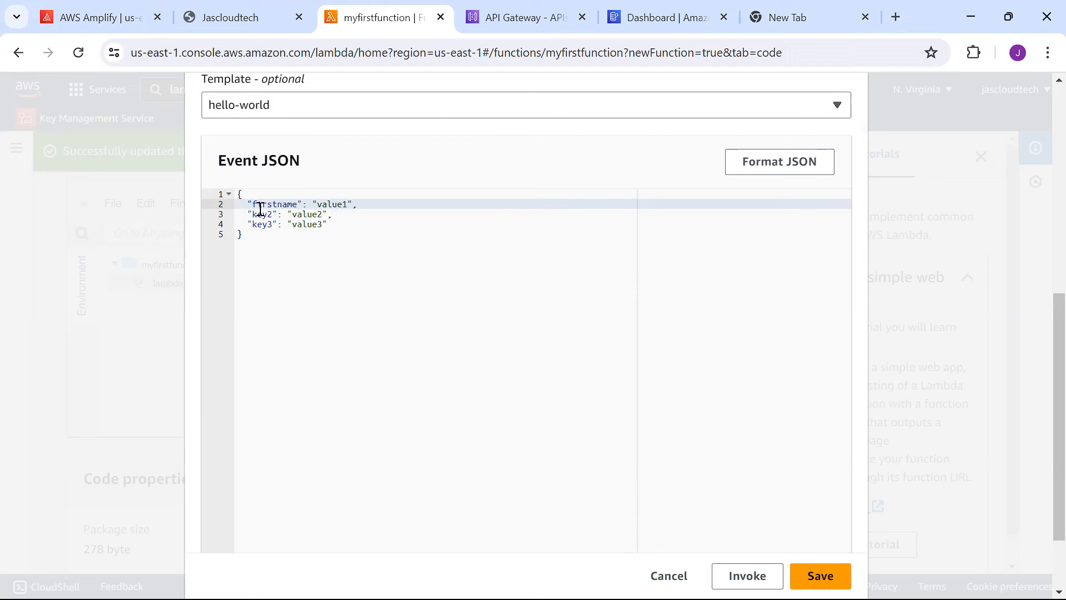
double_click(336, 205)
double_click(266, 214)
type("lastna")
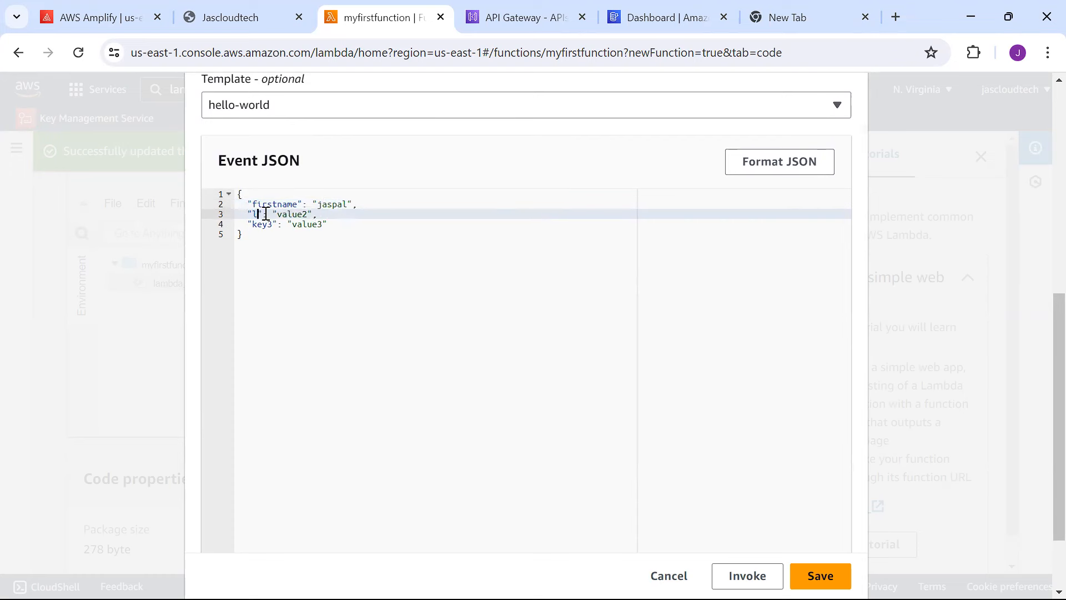
type("me")
double_click(322, 217)
Delete the key3 entry and trailing comma, then save the test event.
left_click_drag(328, 223, 227, 224)
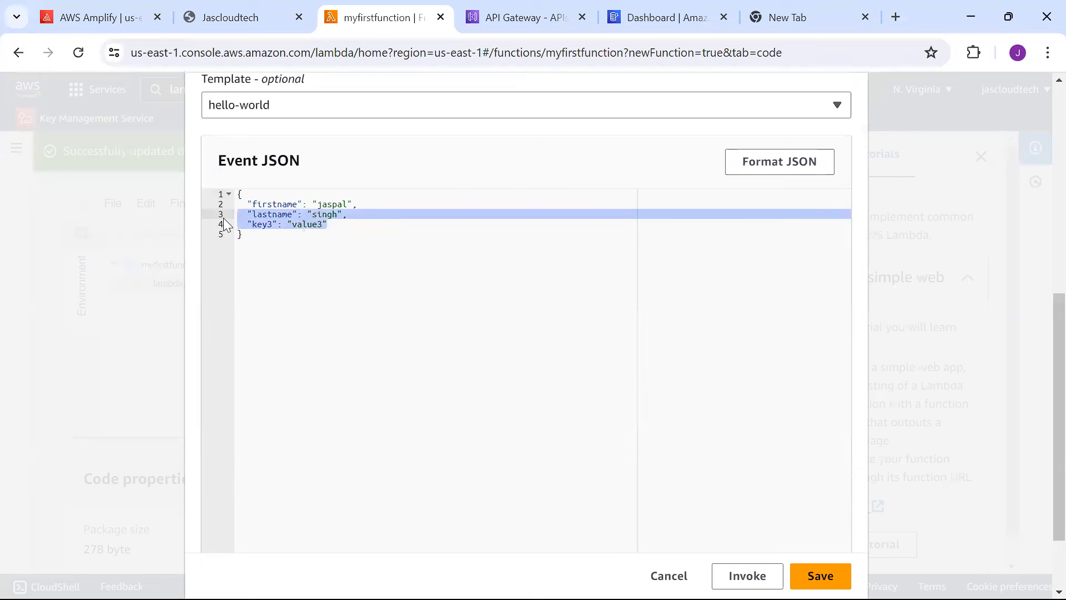
left_click(331, 228)
left_click_drag(335, 226, 244, 225)
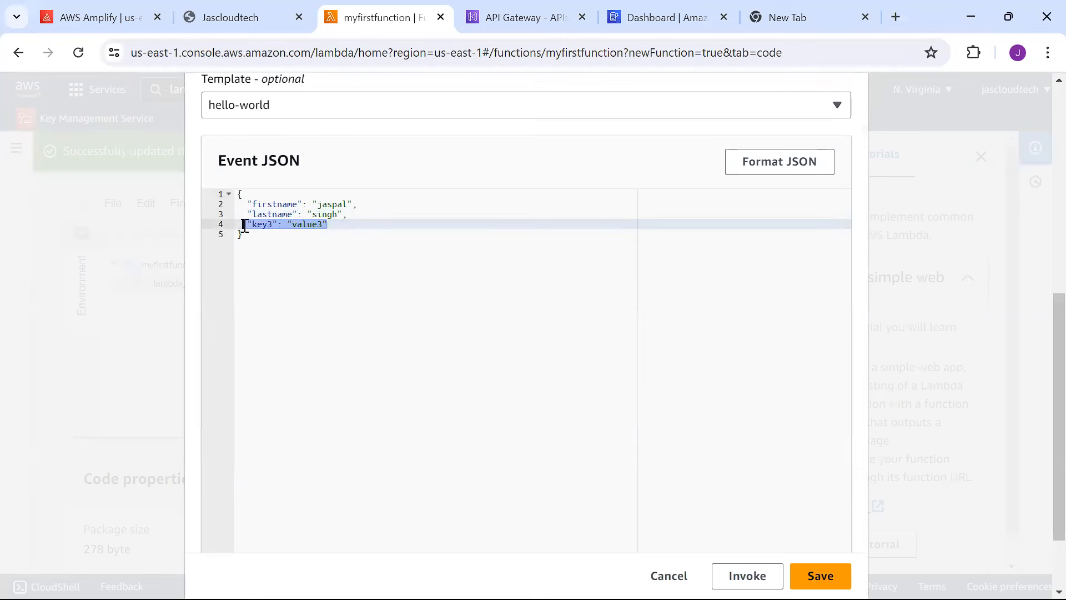
key("BackSpace")
left_click(356, 218)
key("BackSpace")
left_click(461, 263)
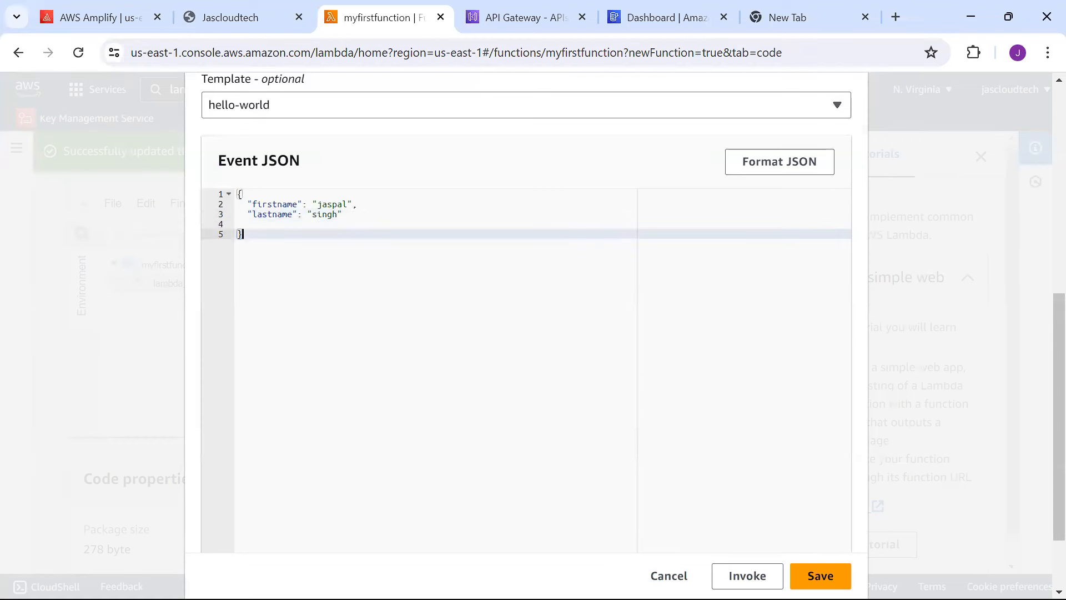
left_click(821, 575)
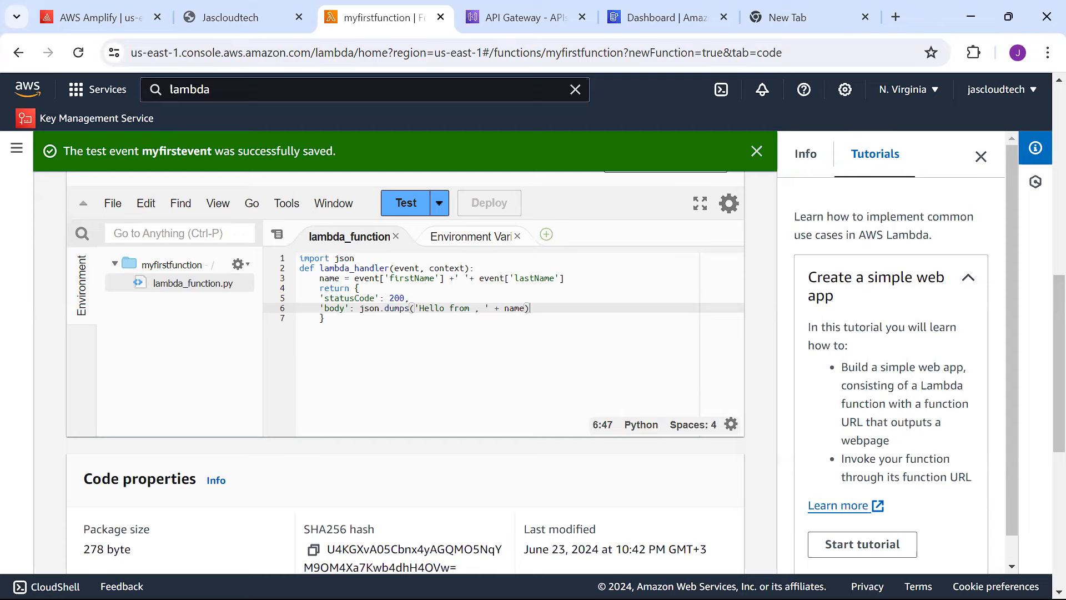
Run the test with myfirstevent and inspect the KeyError 'firstName' failure and stack trace.
mouse_move(1055, 418)
left_mouse_down()
mouse_move(1055, 387)
mouse_move(1042, 431)
left_mouse_up()
scroll(1042, 421, "up", 1)
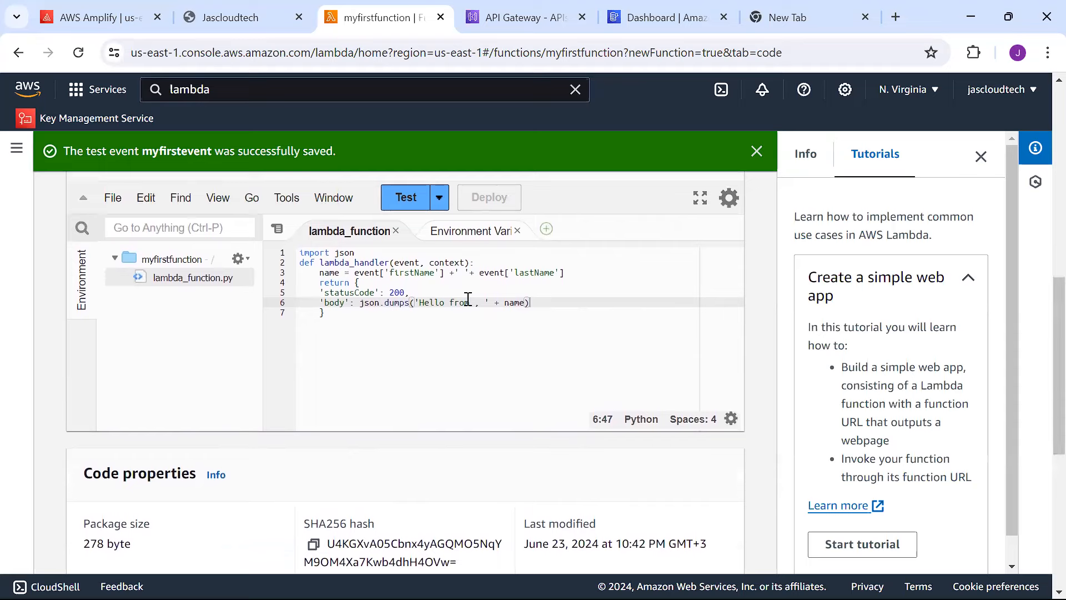
left_click(412, 198)
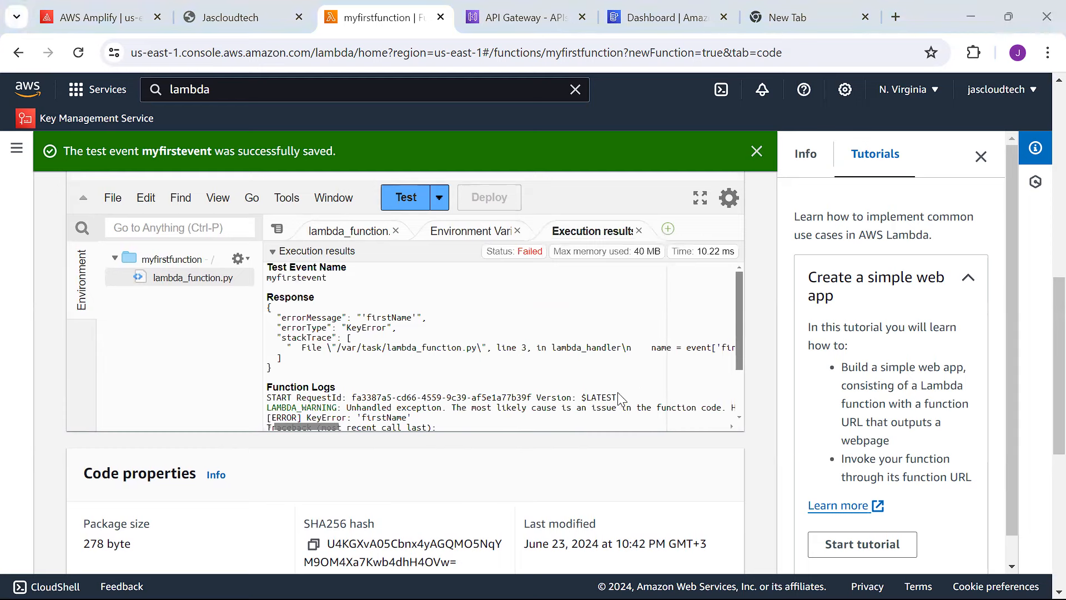
left_click(487, 371)
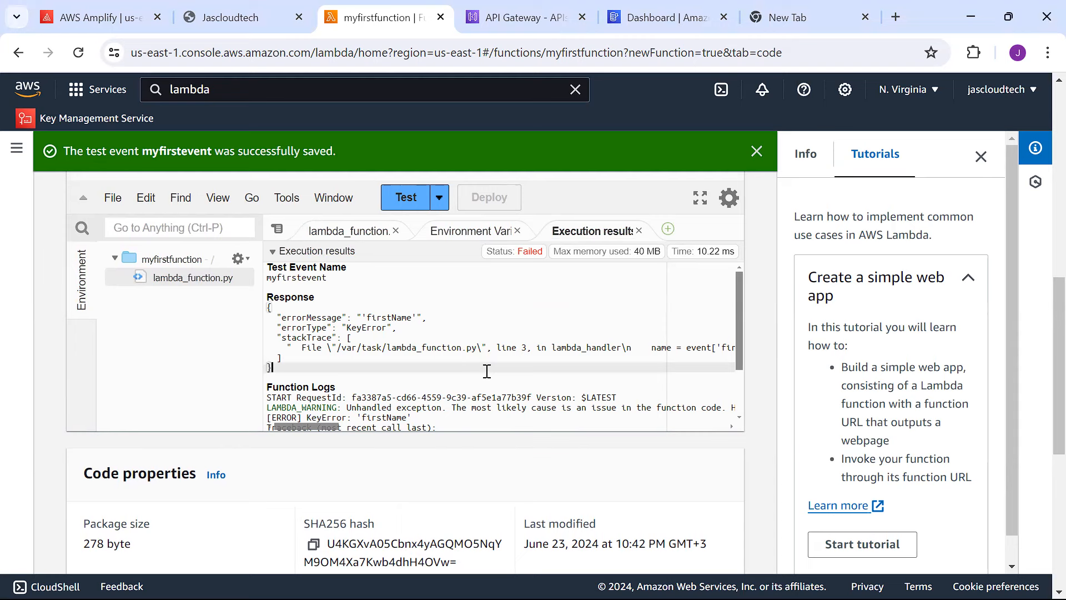
left_click(482, 307)
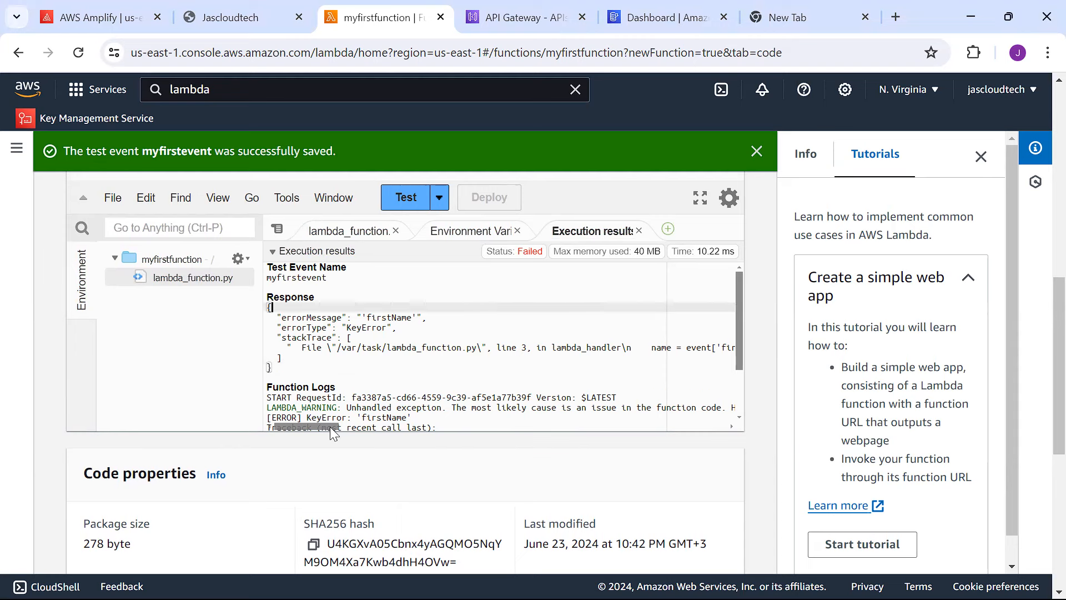
left_click_drag(331, 427, 286, 423)
left_click(509, 347)
Reopen lambda_function.py in the code editor.
left_click(206, 283)
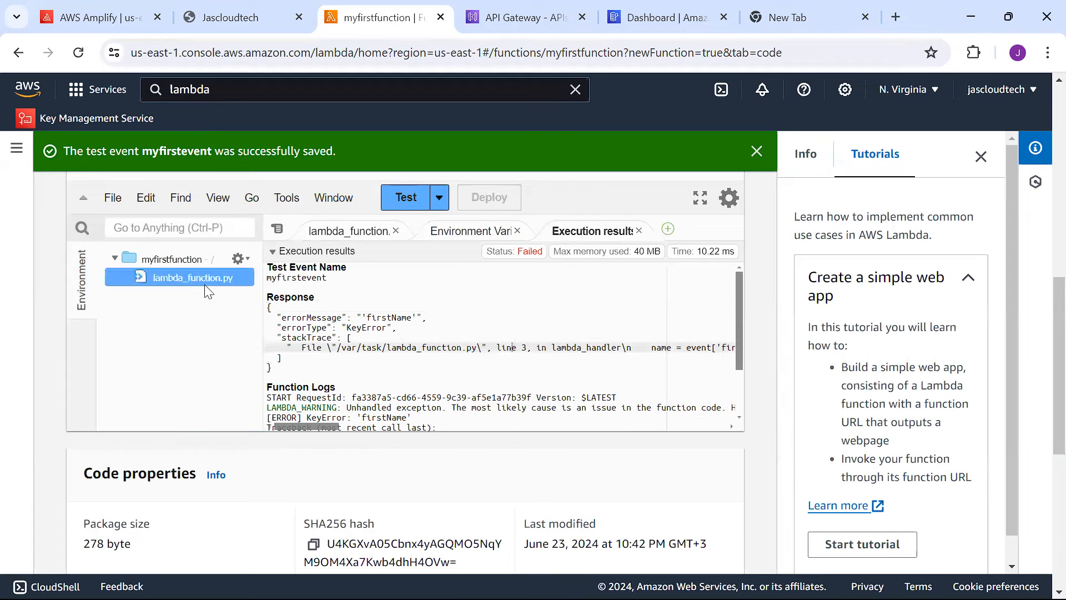
double_click(207, 283)
left_click(463, 369)
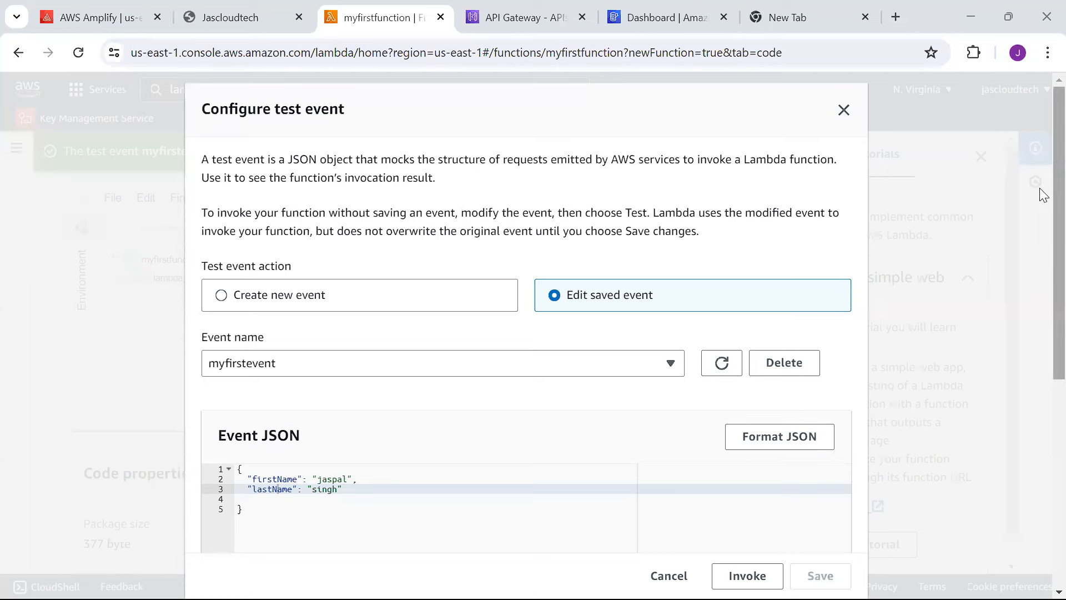
Check that the event JSON uses firstName and lastName keys, then close the test event configuration.
scroll(1041, 191, "down", 3)
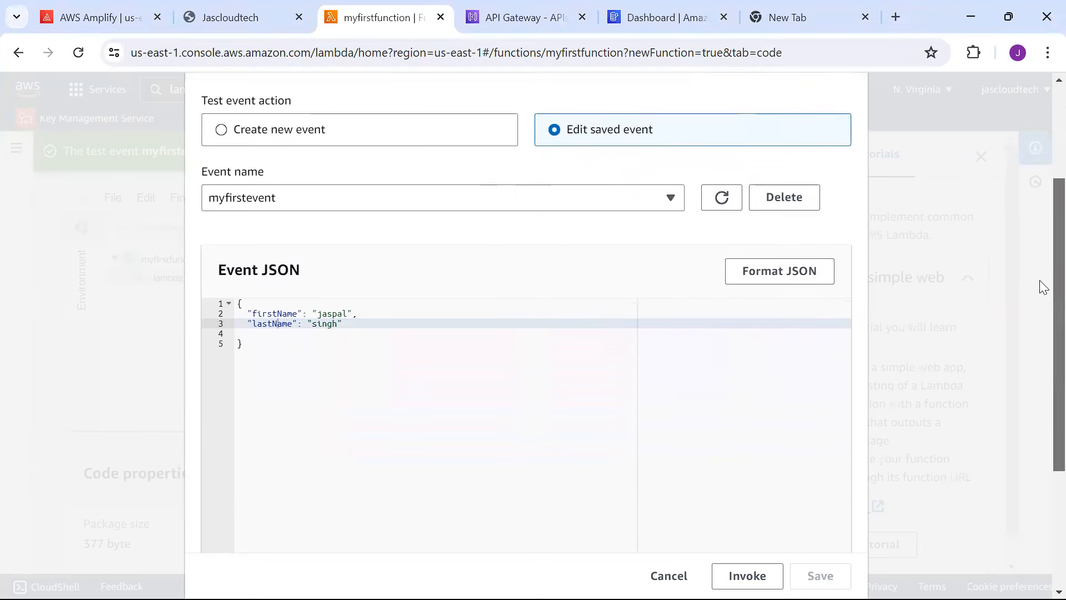
scroll(1042, 313, "down", 1)
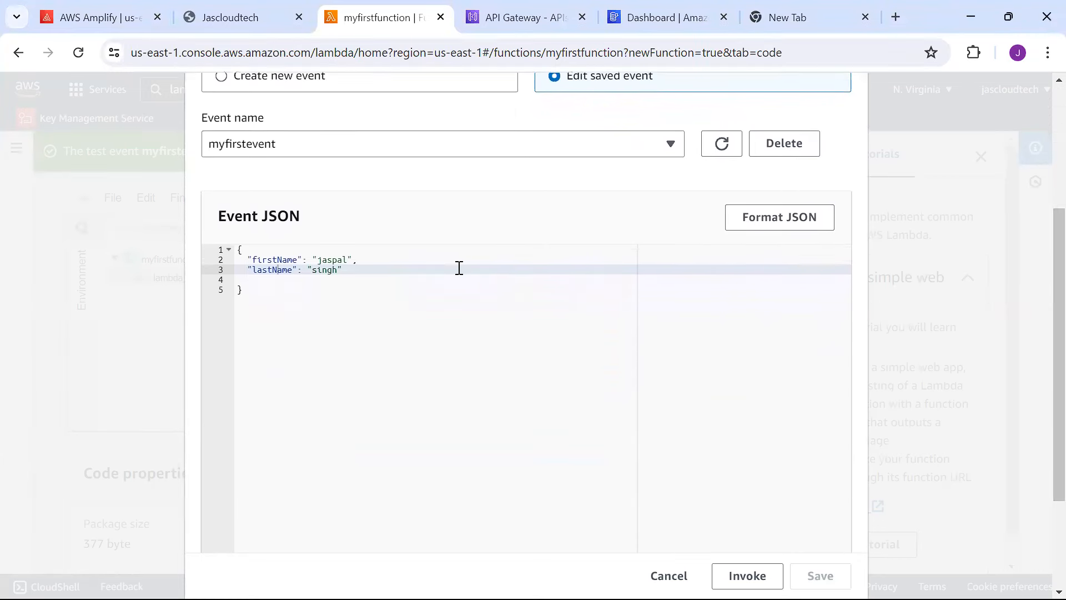
double_click(276, 258)
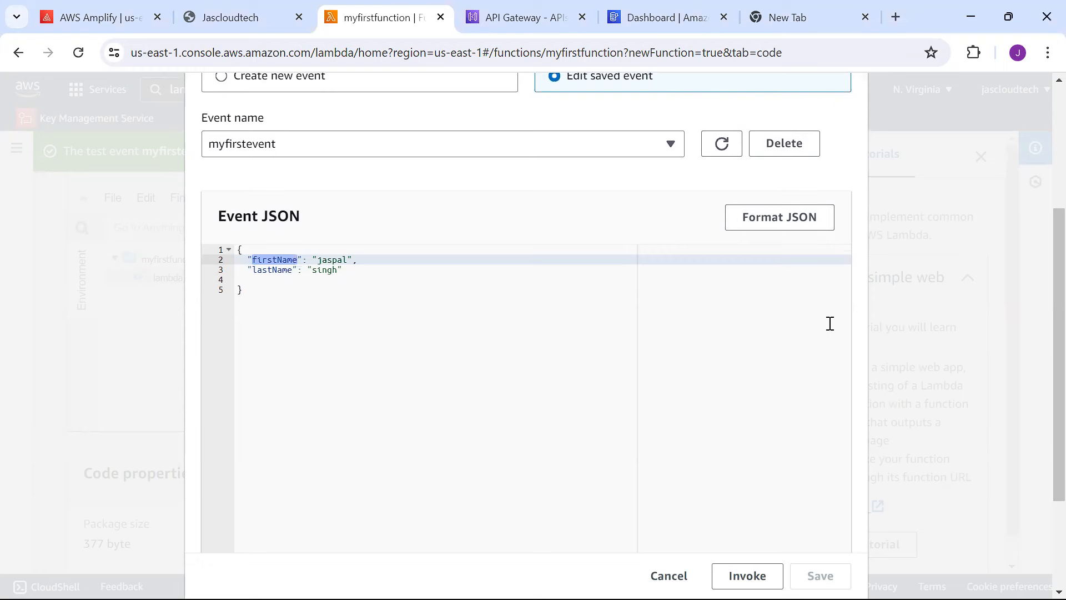
left_click_drag(1041, 356, 1040, 300)
double_click(272, 360)
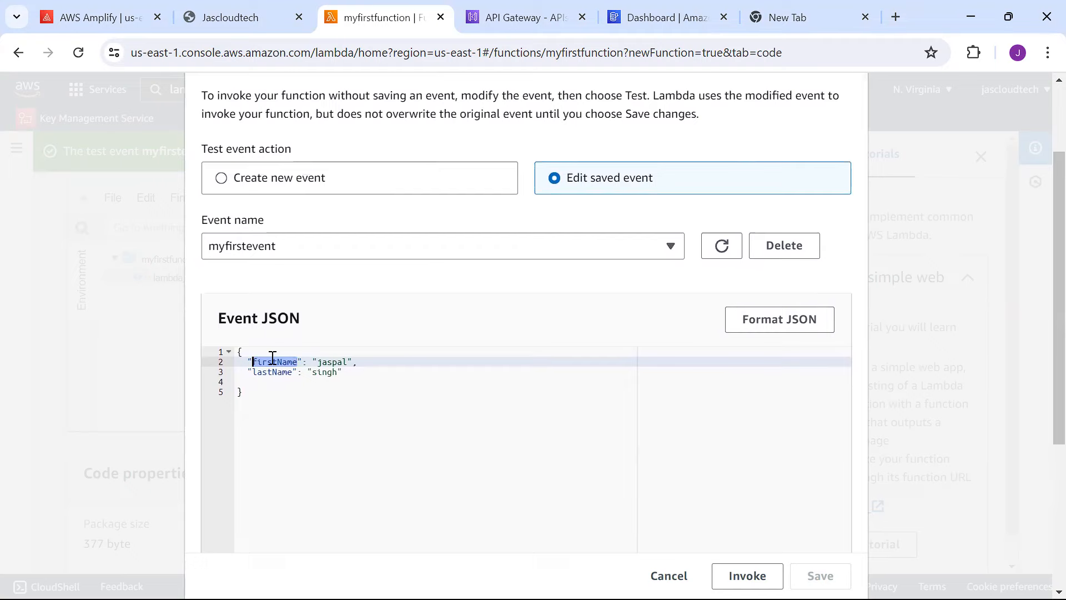
left_click_drag(1040, 350, 1040, 209)
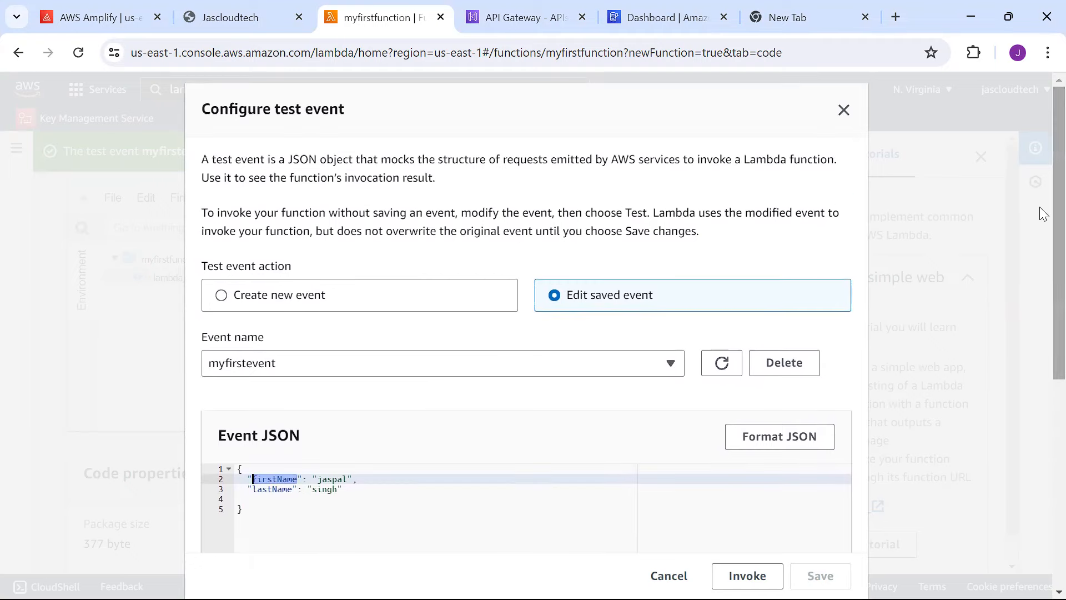
left_click(843, 110)
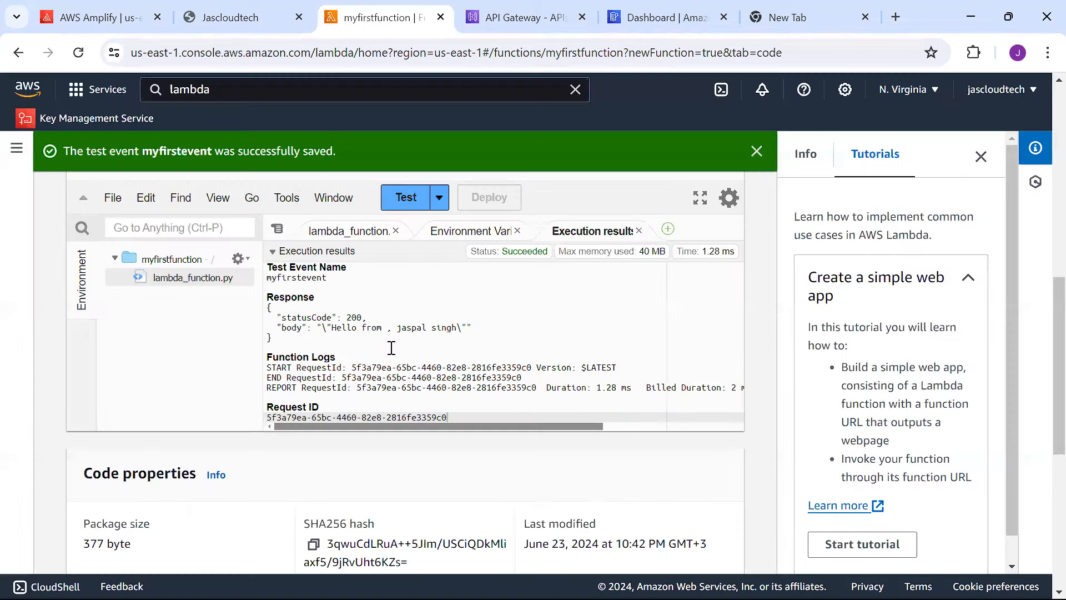
Rerun the test, check the 'Hello from' greeting in the response, and review the handler code.
left_click(404, 197)
left_click_drag(310, 328, 483, 328)
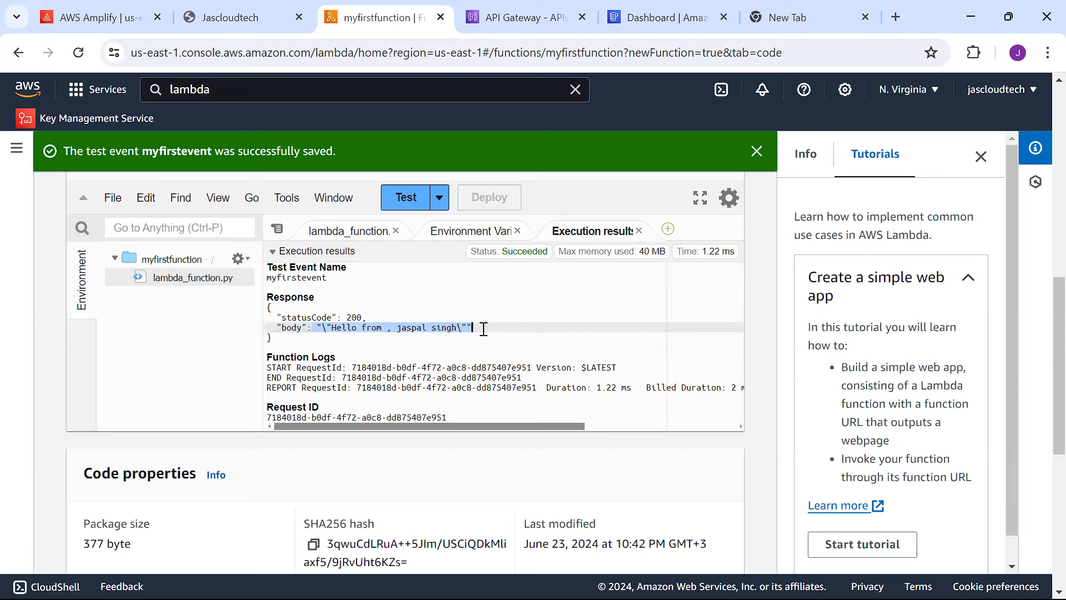
double_click(186, 274)
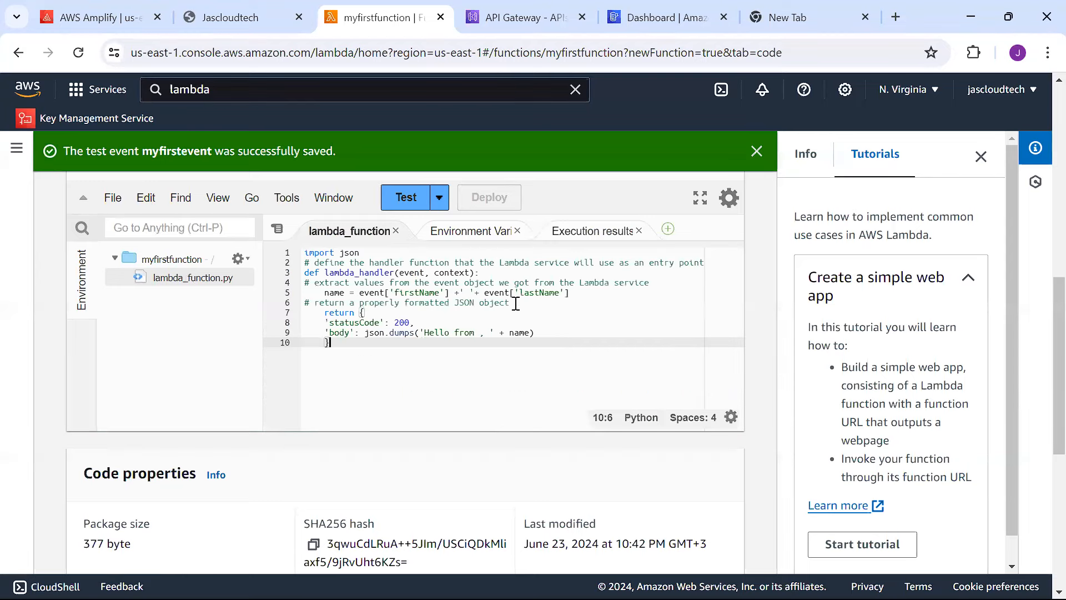
left_click_drag(517, 347, 303, 253)
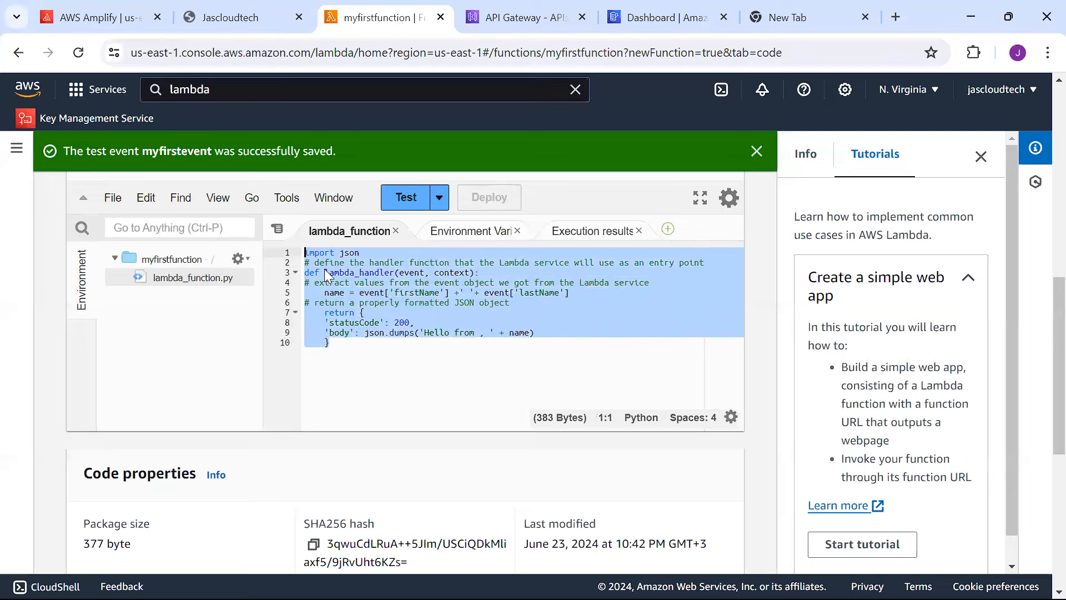
left_click(458, 353)
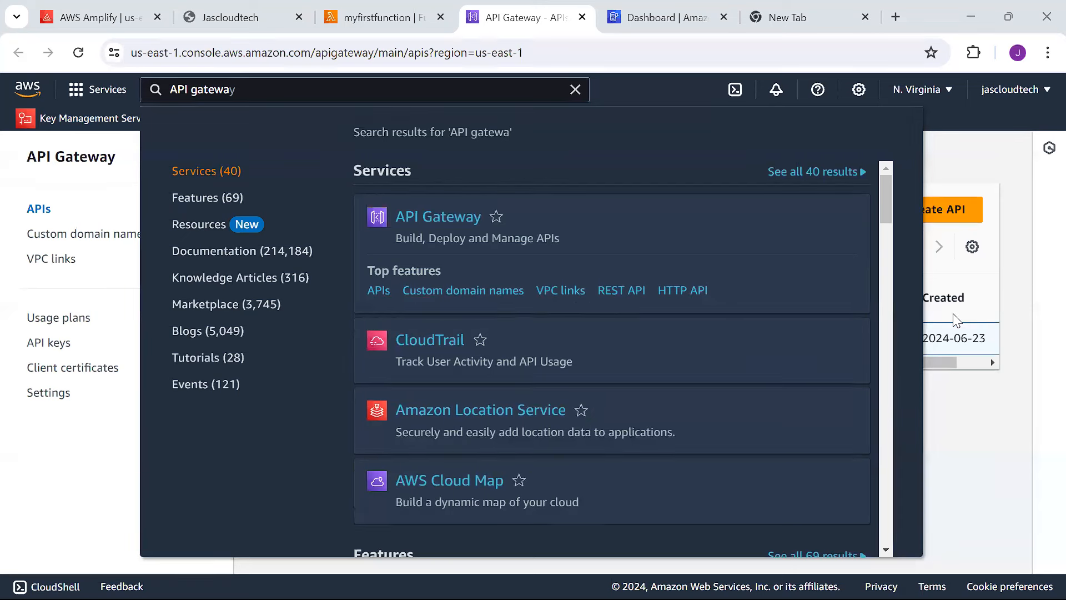
Start building a new REST API in API Gateway.
left_click(1013, 417)
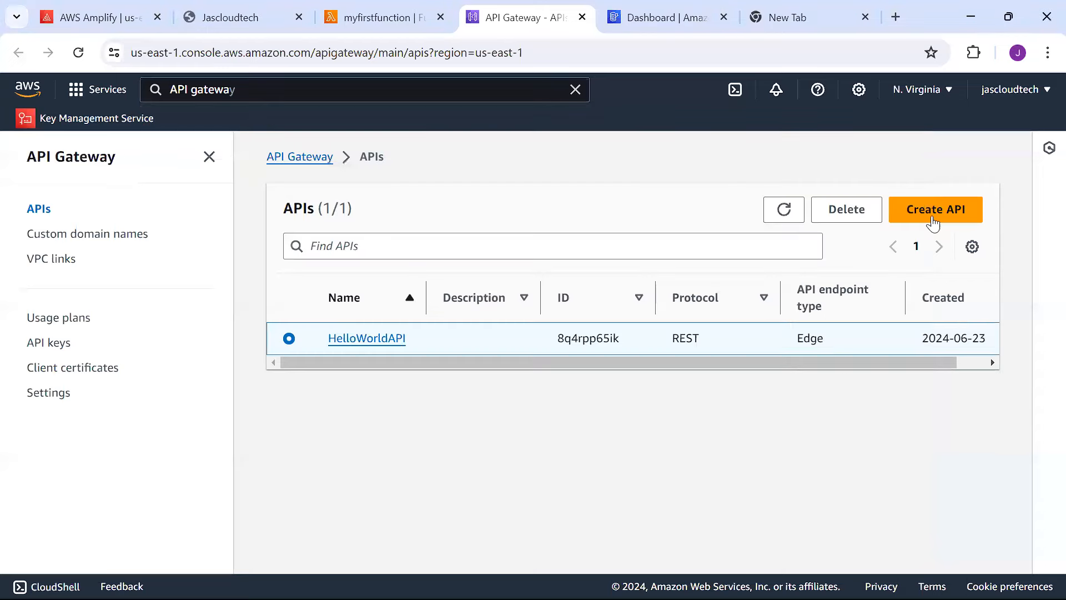
left_click(926, 209)
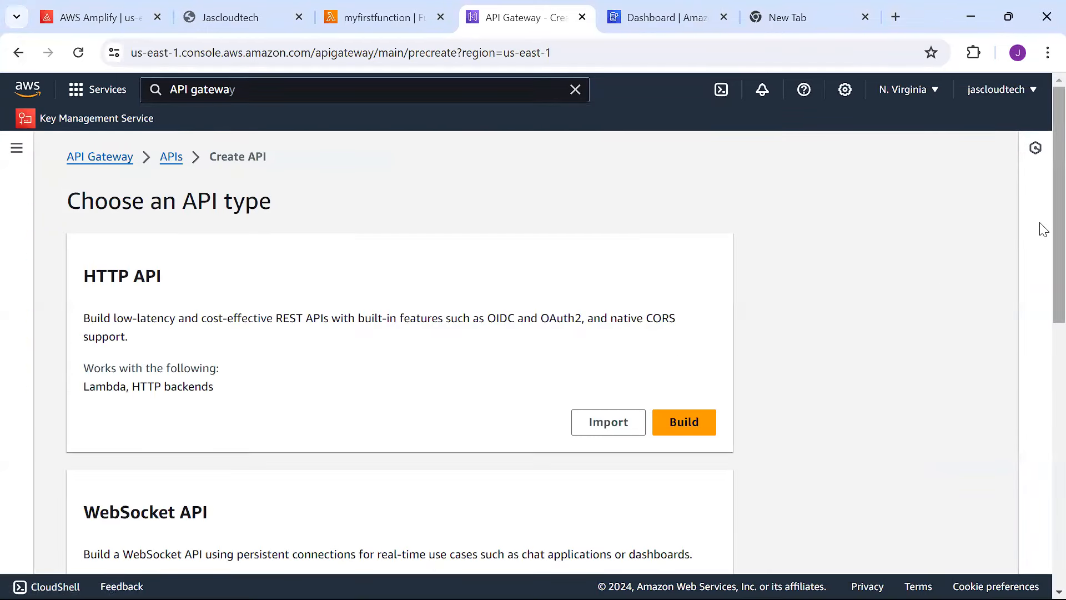
scroll(1043, 271, "down", 2)
scroll(1033, 311, "down", 6)
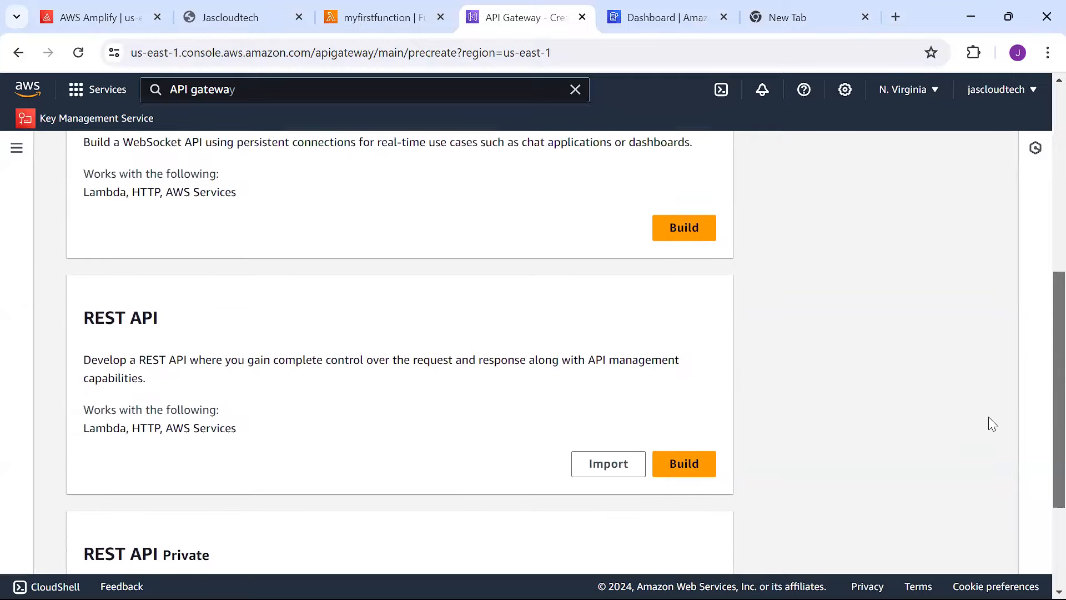
left_click(700, 399)
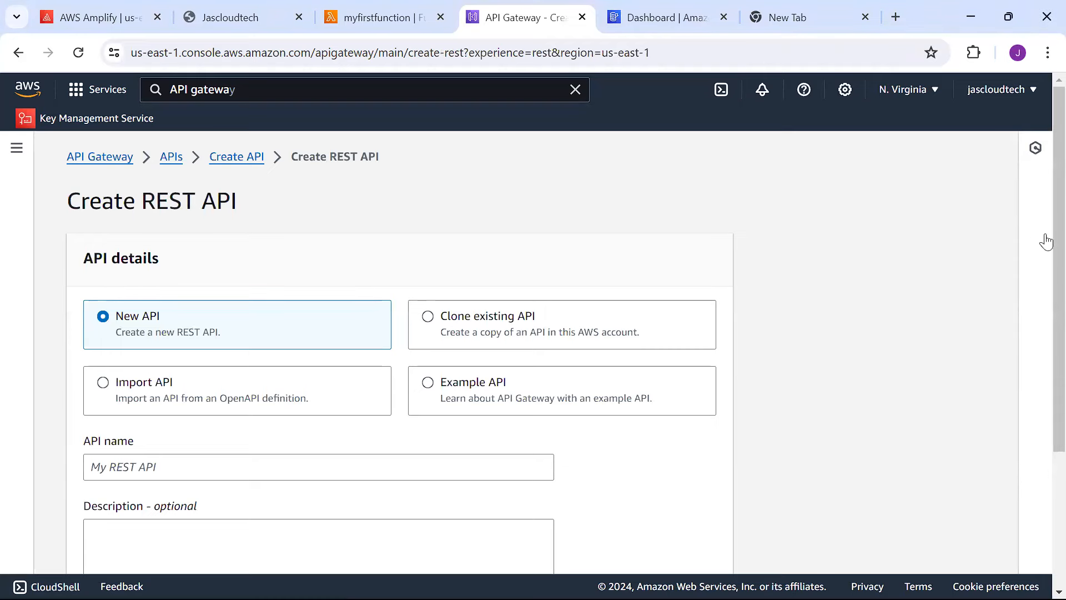
Name the API myfirstapi with an Edge-optimized endpoint and create it.
scroll(1042, 306, "down", 1)
scroll(1041, 352, "down", 1)
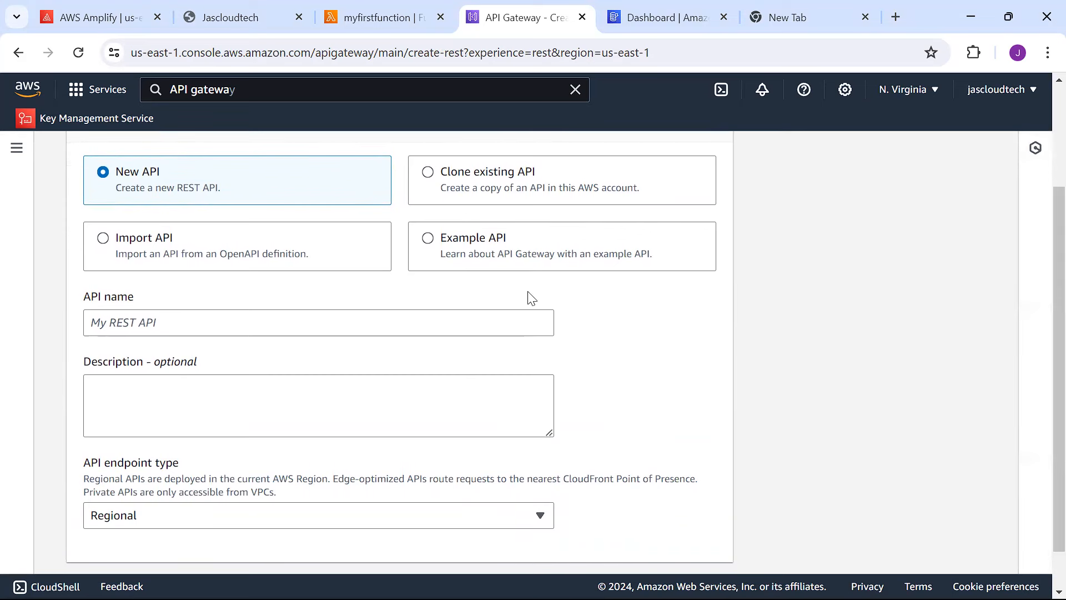
left_click(334, 326)
type("myf")
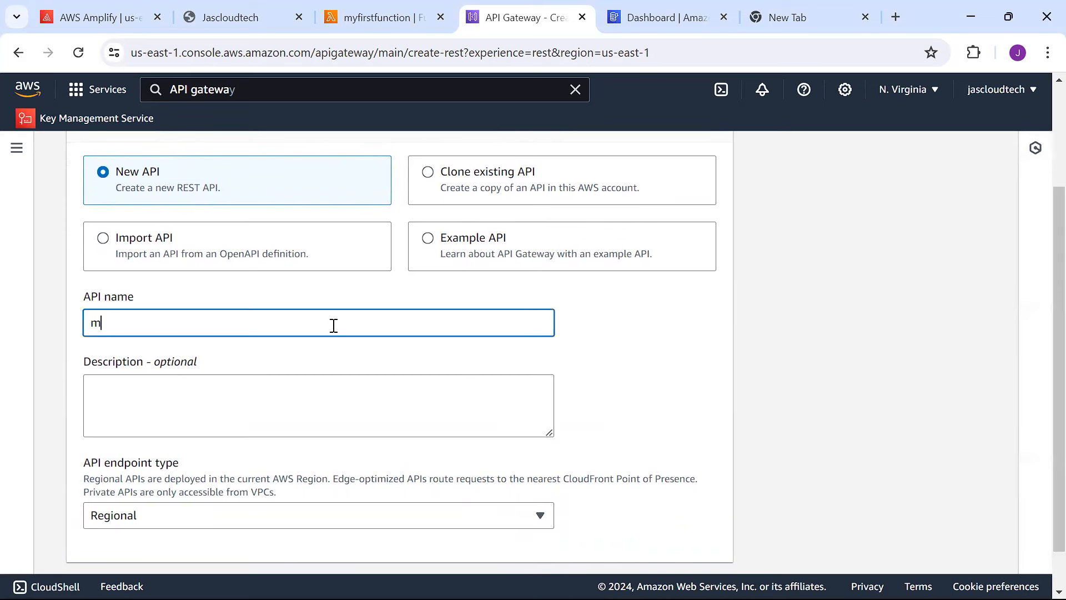
type("irstapi")
scroll(1043, 375, "down", 1)
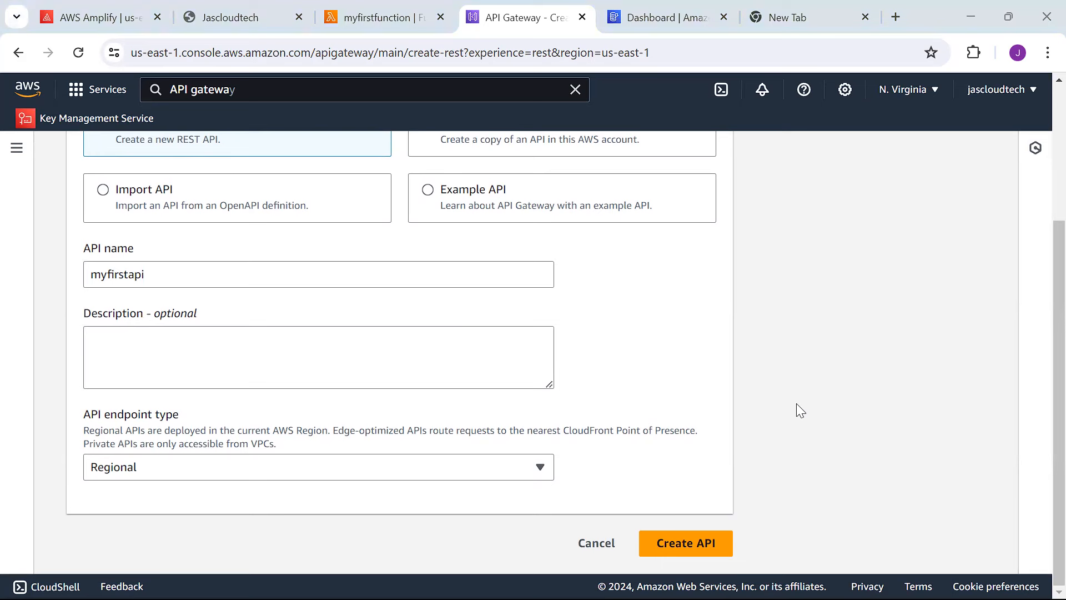
left_click(462, 460)
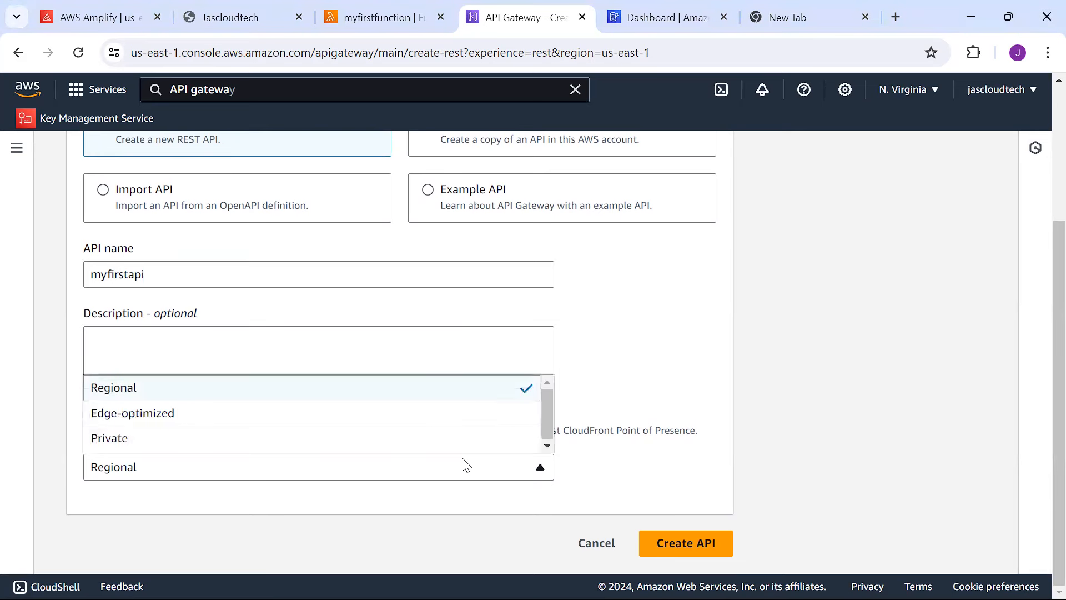
left_click(269, 416)
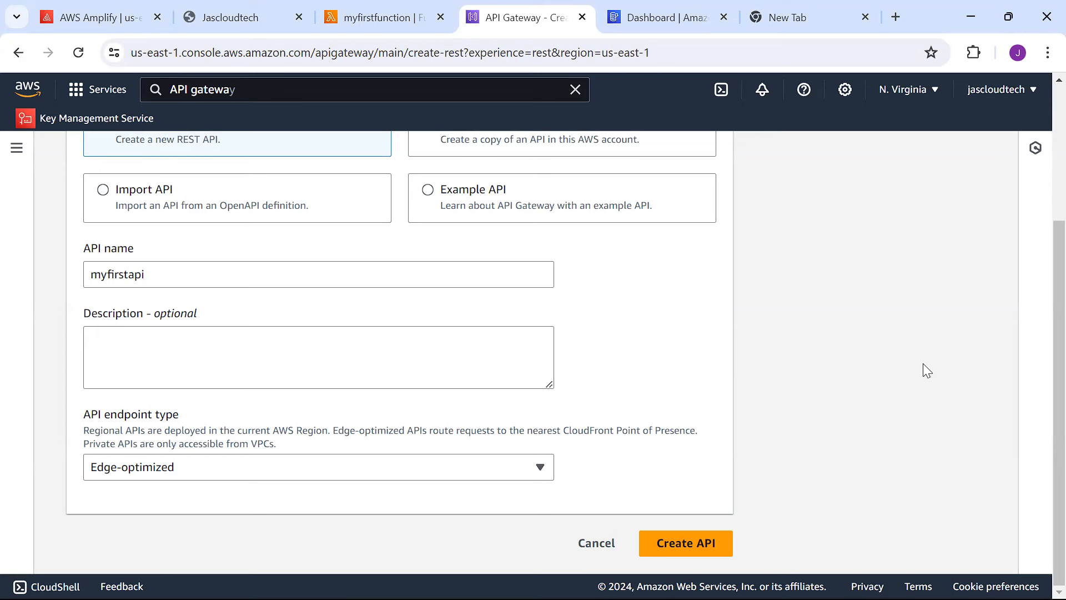
left_click(695, 549)
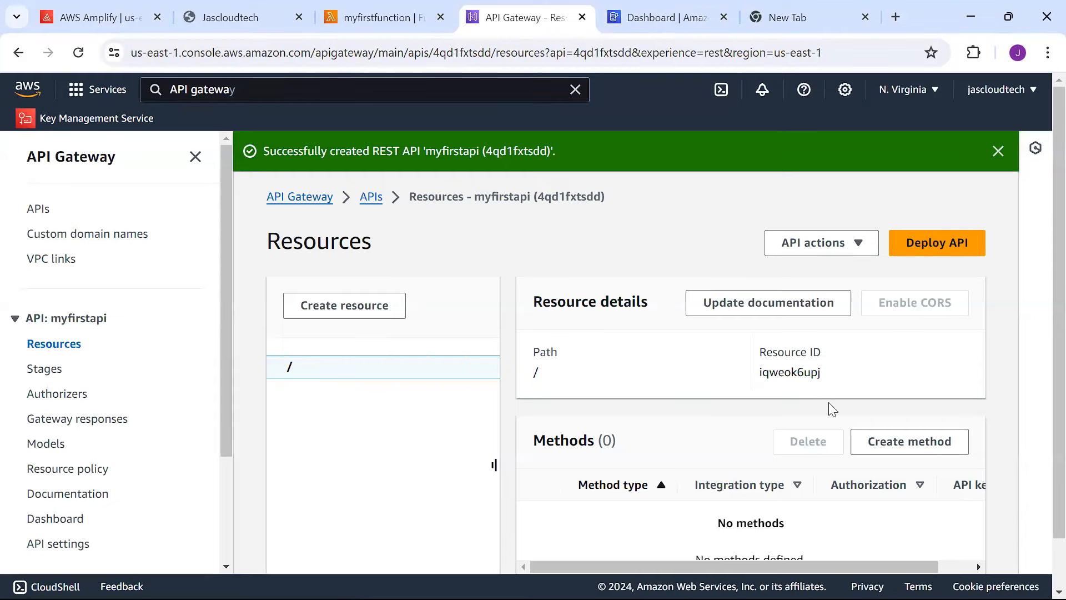
Add a POST method on the root resource.
left_click(892, 449)
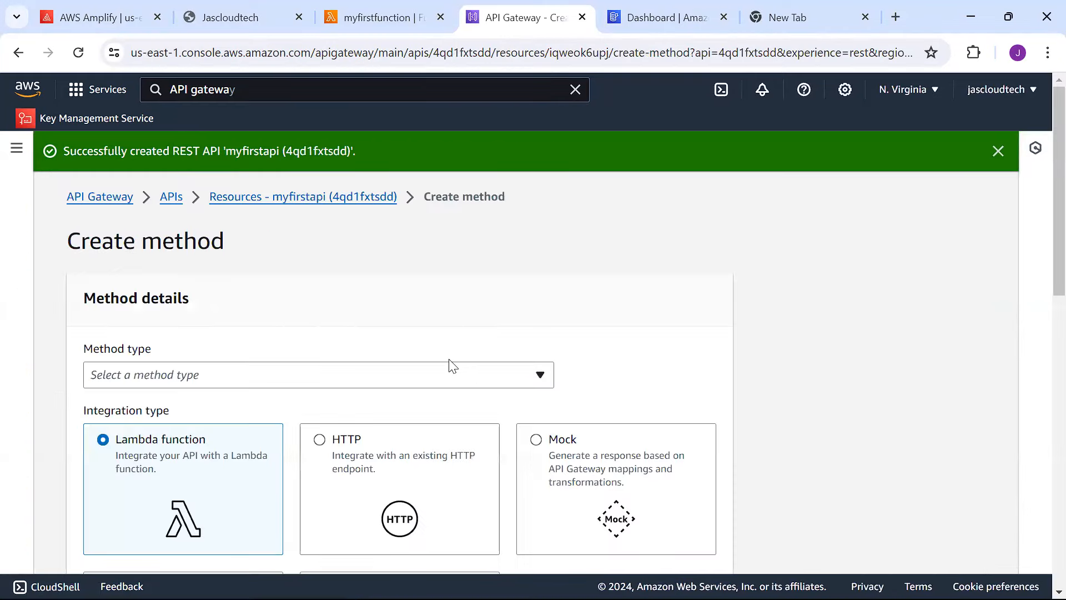
left_click(437, 375)
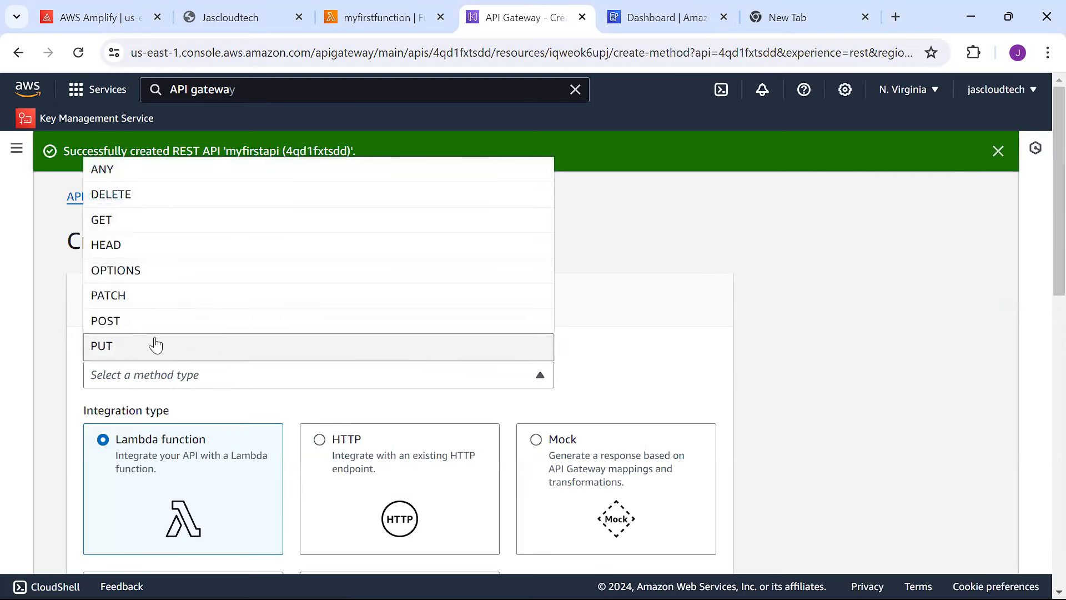
left_click(139, 323)
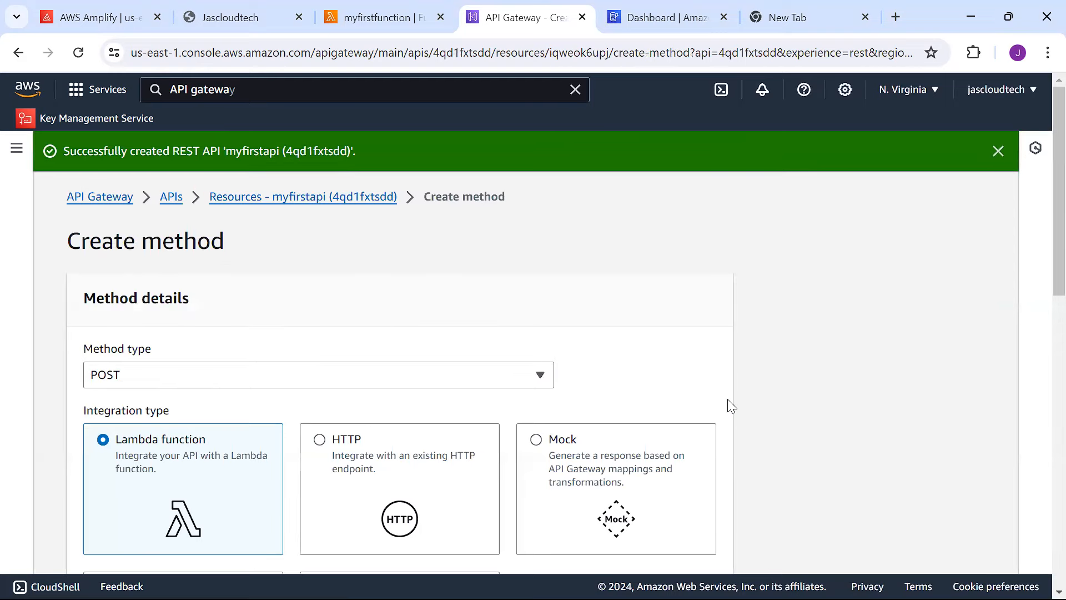
scroll(1040, 278, "down", 4)
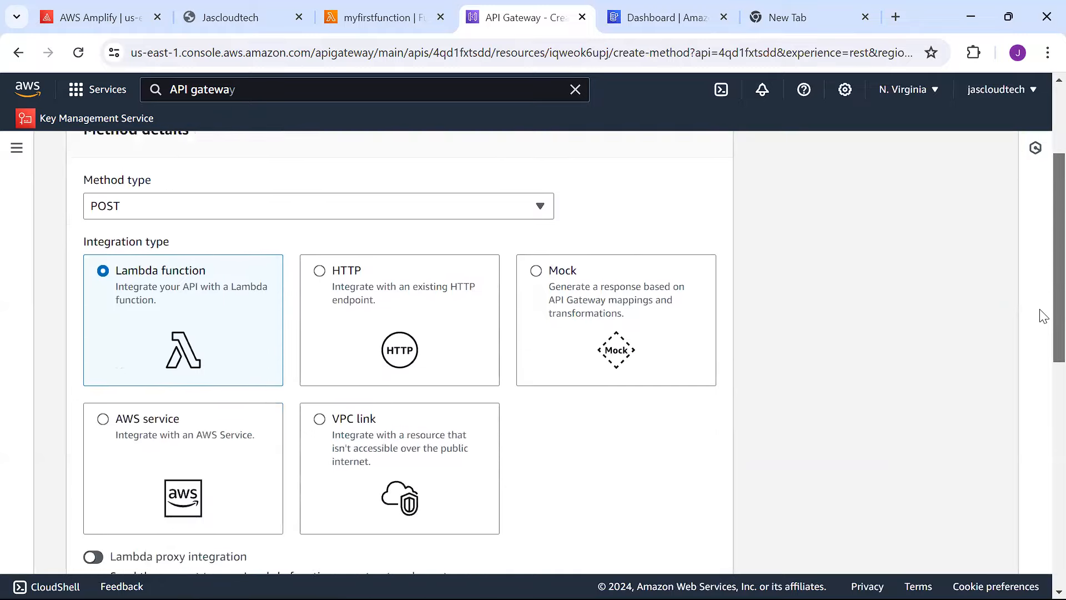
scroll(1041, 377, "down", 2)
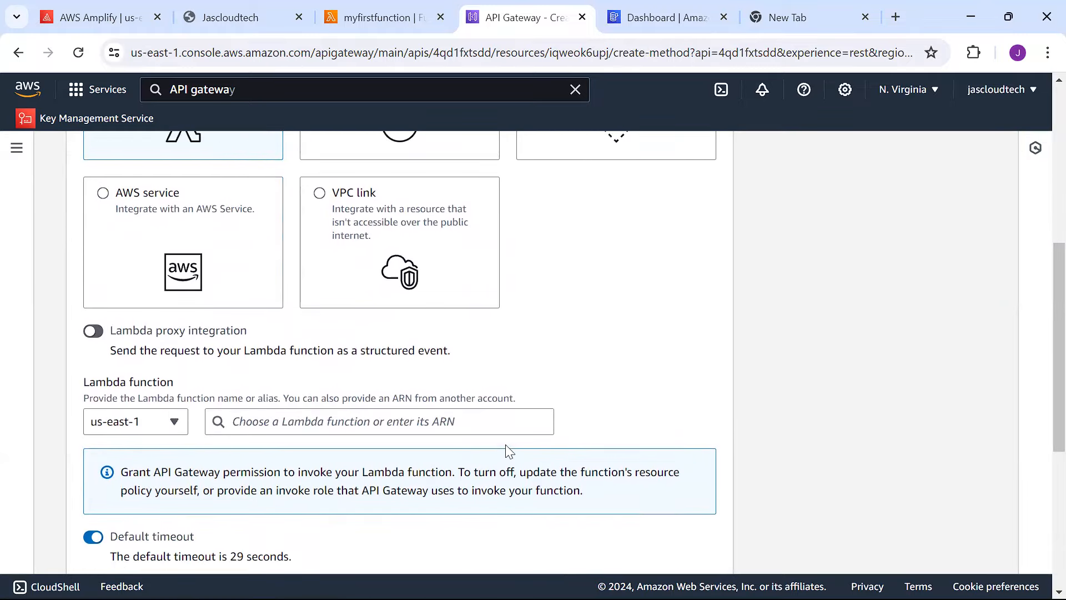
Integrate the POST method with the myfirstfunction Lambda and create it.
left_click(484, 426)
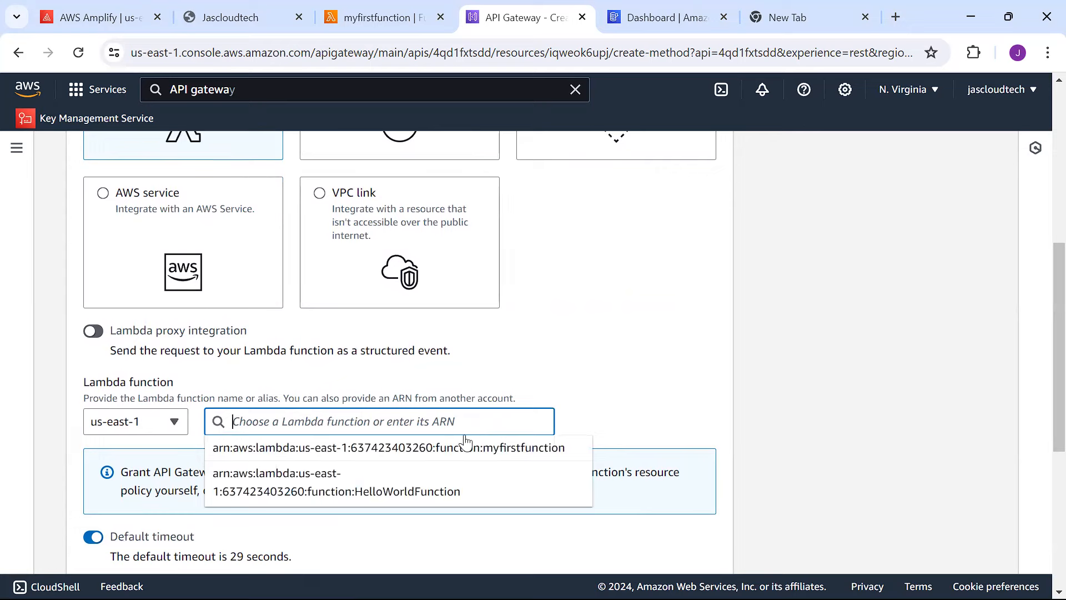
left_click(466, 454)
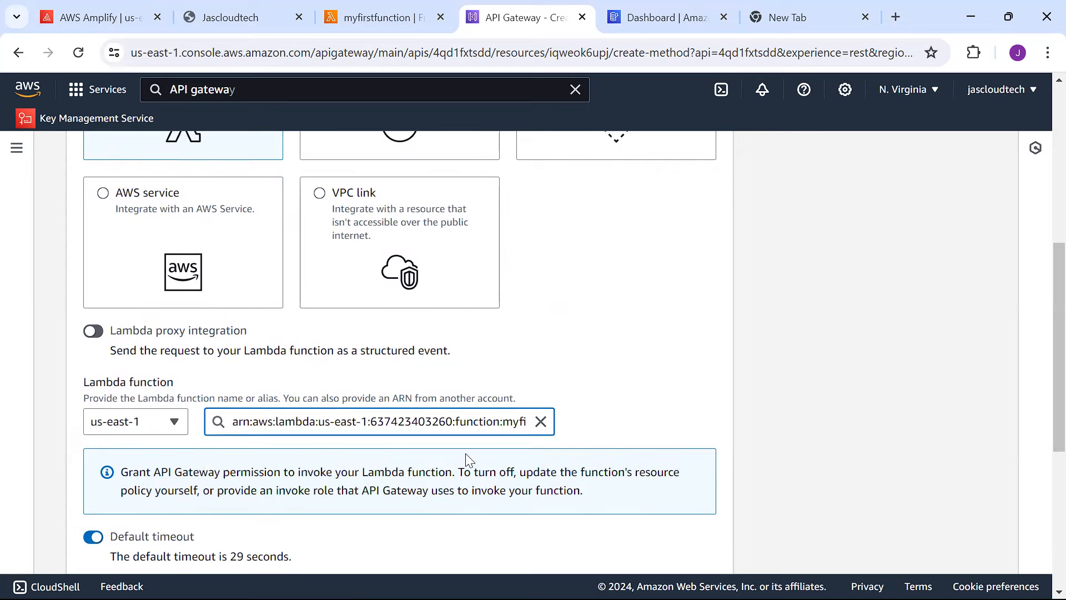
scroll(1040, 381, "down", 3)
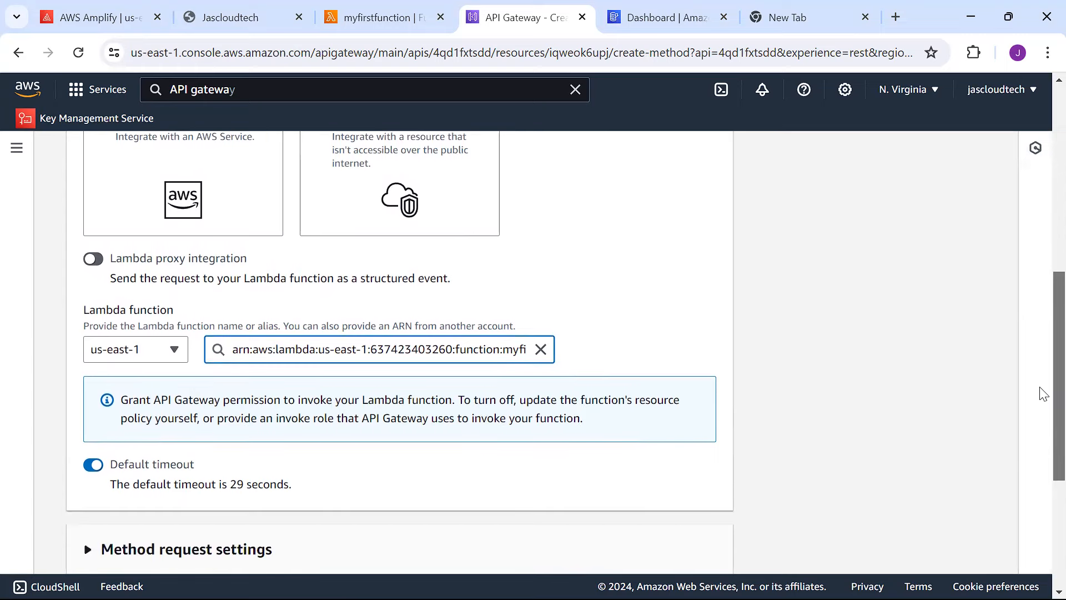
scroll(1042, 403, "down", 2)
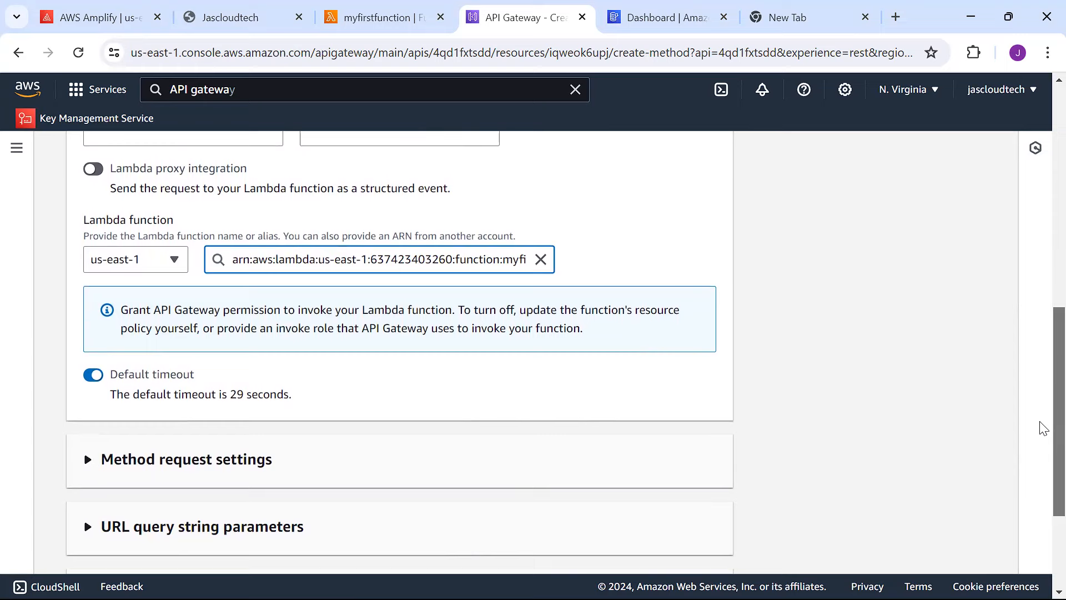
scroll(1041, 430, "down", 4)
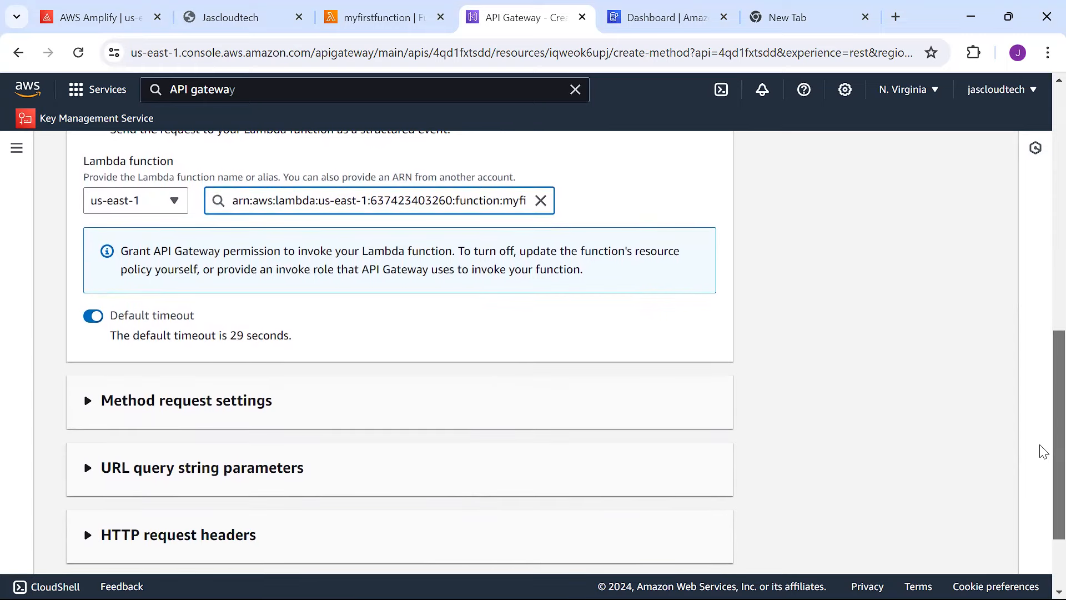
left_click_drag(1044, 515, 1044, 527)
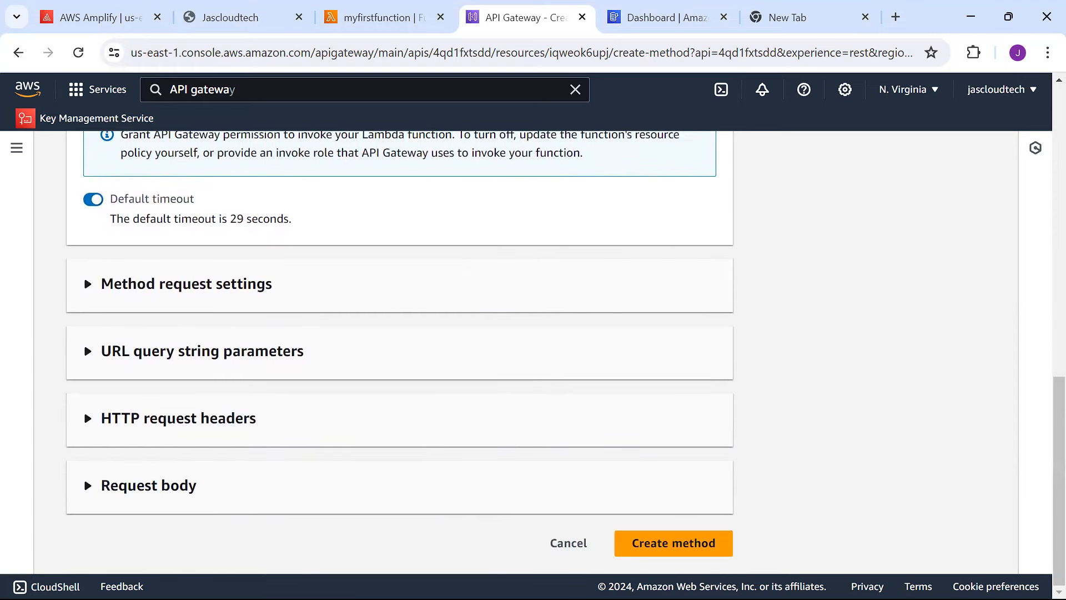
left_click(689, 550)
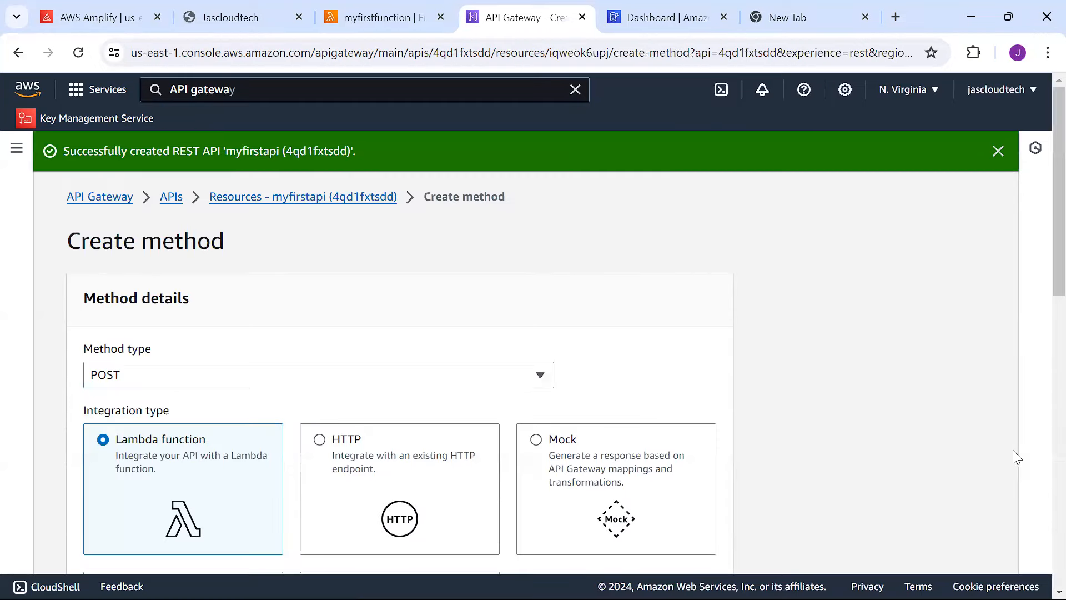
left_click_drag(1040, 264, 1040, 557)
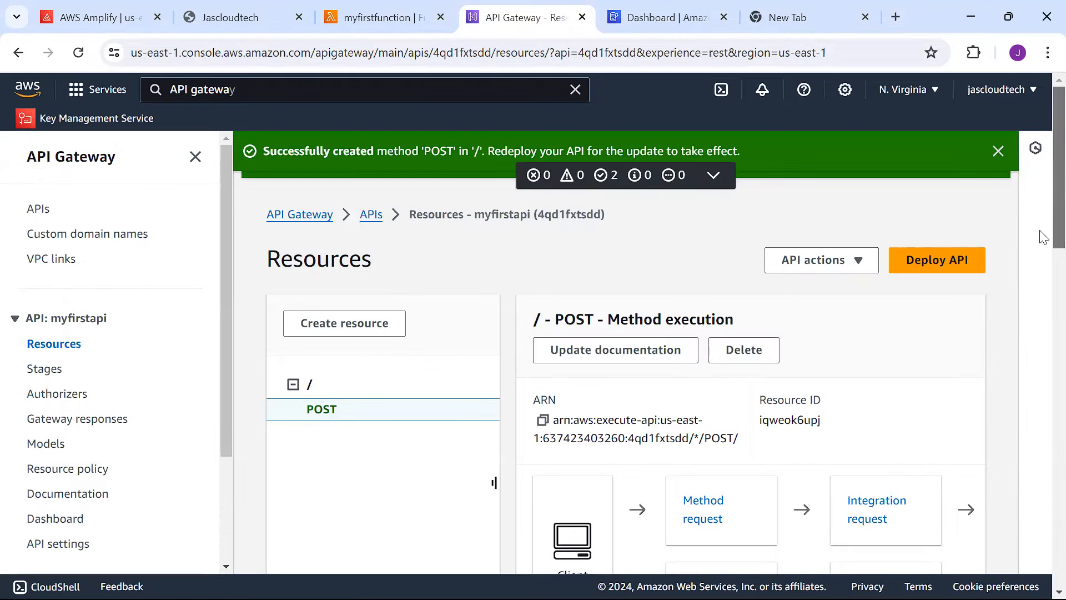
Enable CORS on the root '/' resource for POST and save the settings.
scroll(1039, 238, "down", 1)
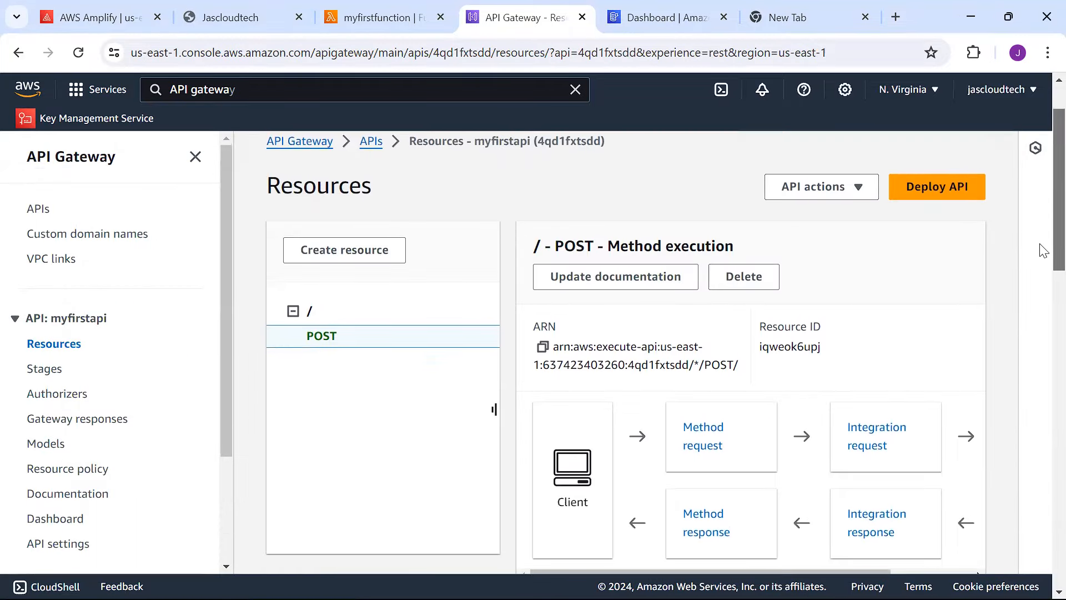
left_click(312, 315)
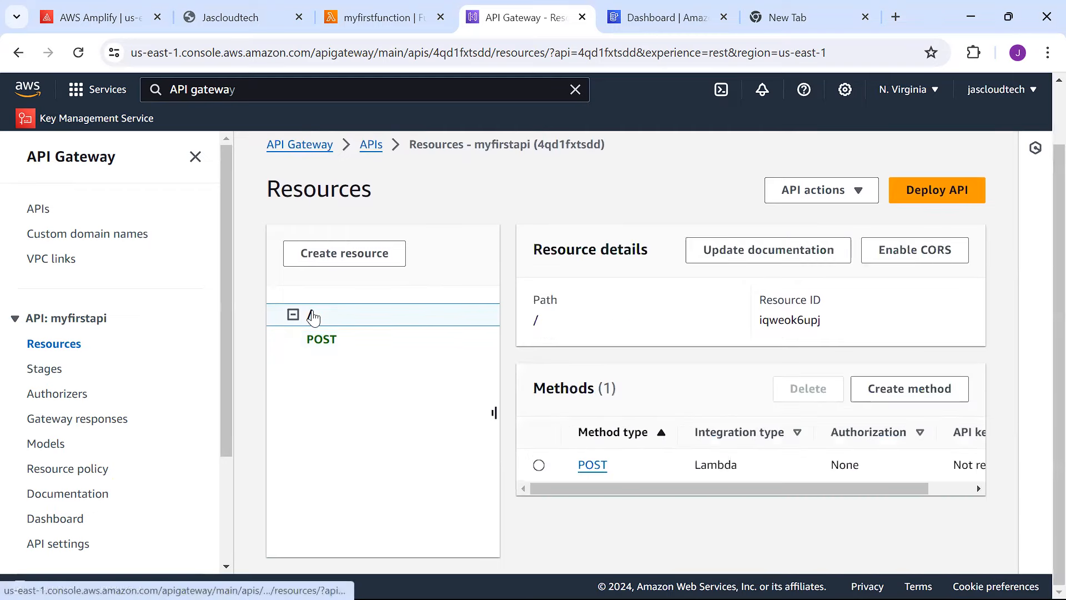
left_click(905, 256)
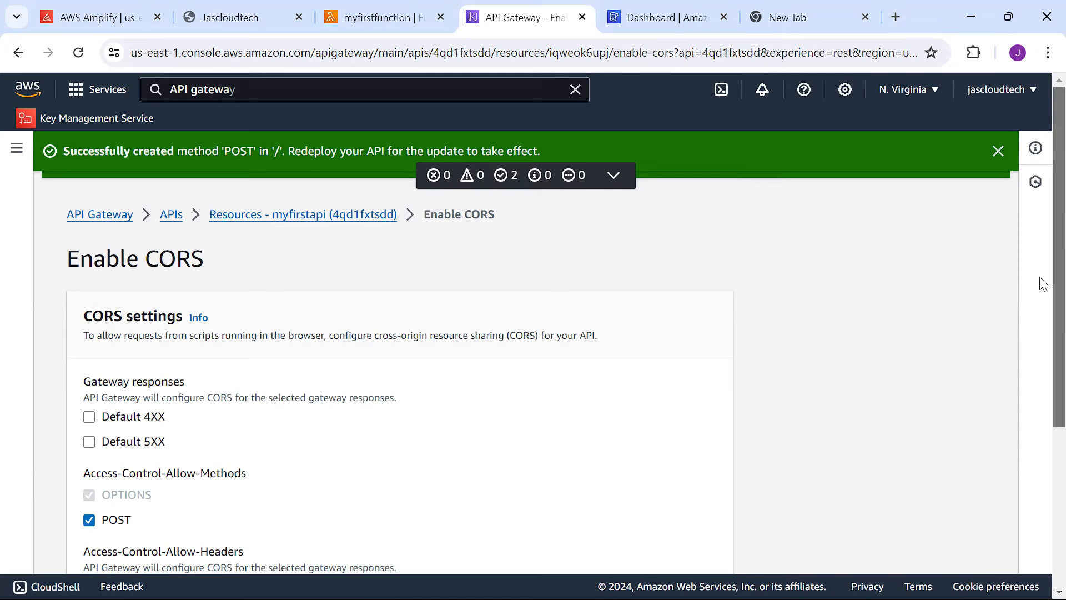
scroll(1042, 325, "down", 1)
scroll(1041, 367, "down", 4)
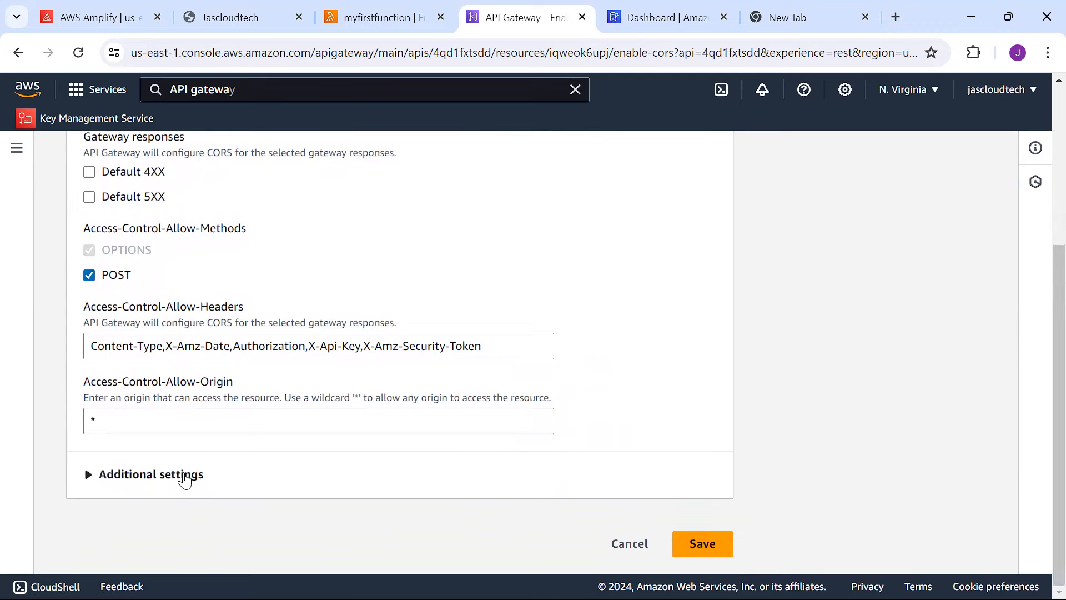
left_click(185, 475)
scroll(1043, 425, "down", 1)
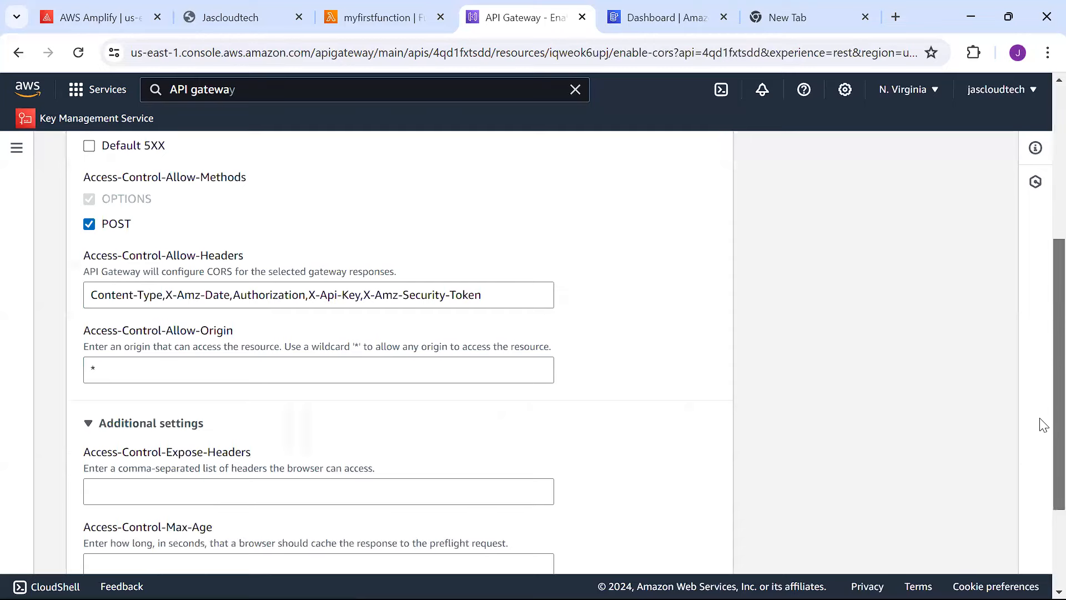
scroll(1043, 424, "down", 3)
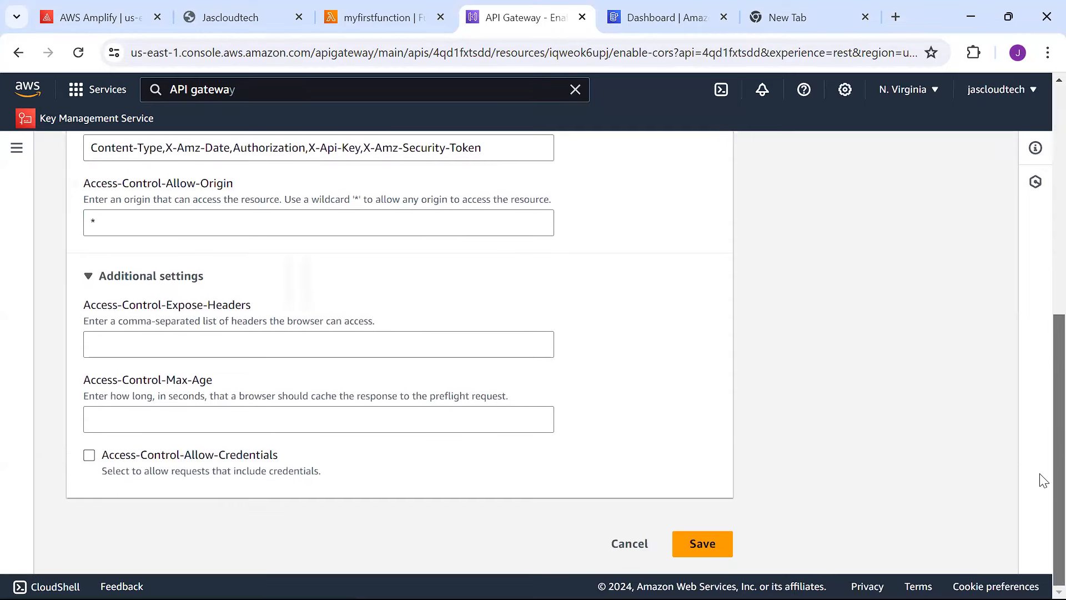
left_click(715, 545)
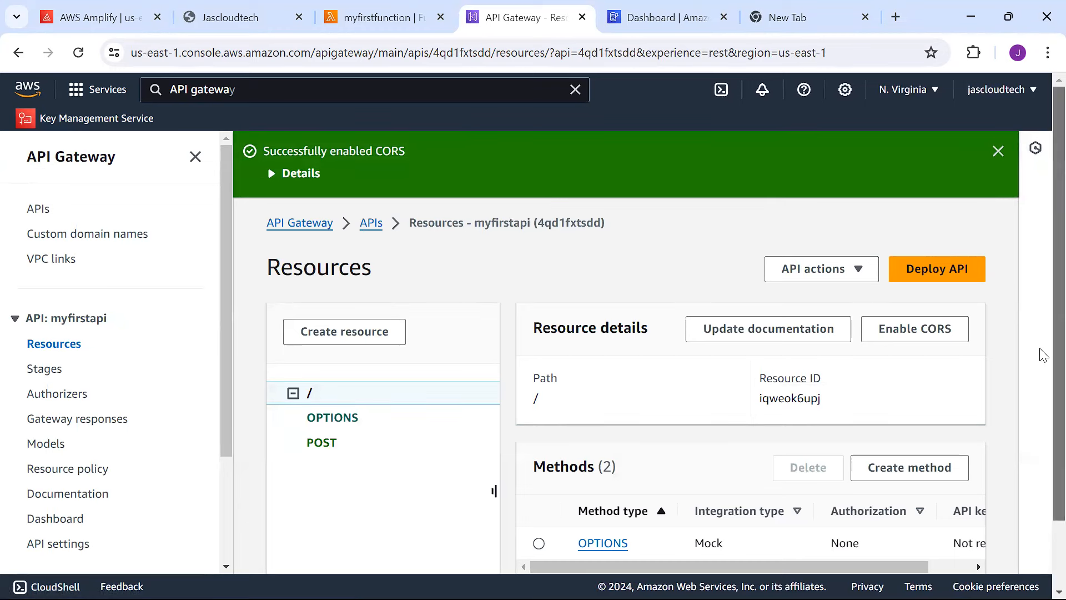
Select the root POST method and begin deploying the API.
scroll(1042, 369, "down", 2)
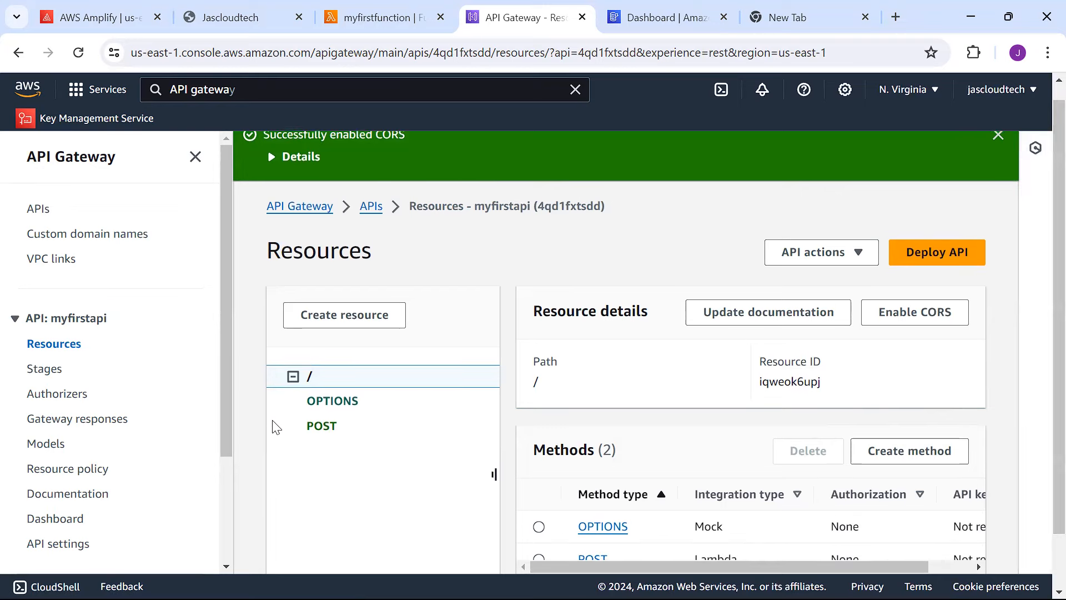
left_click(323, 428)
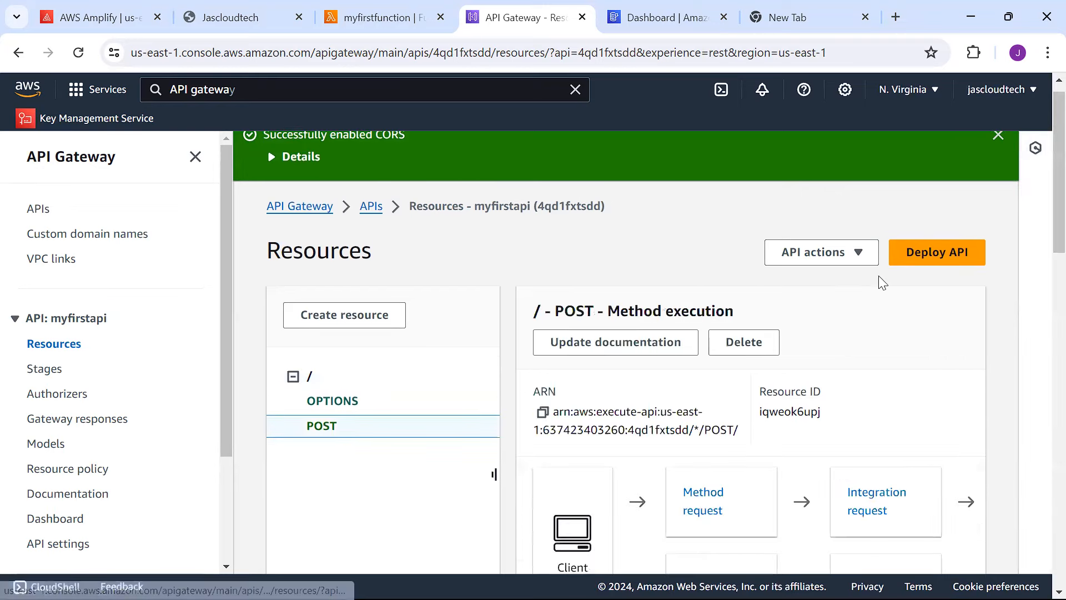
left_click(921, 261)
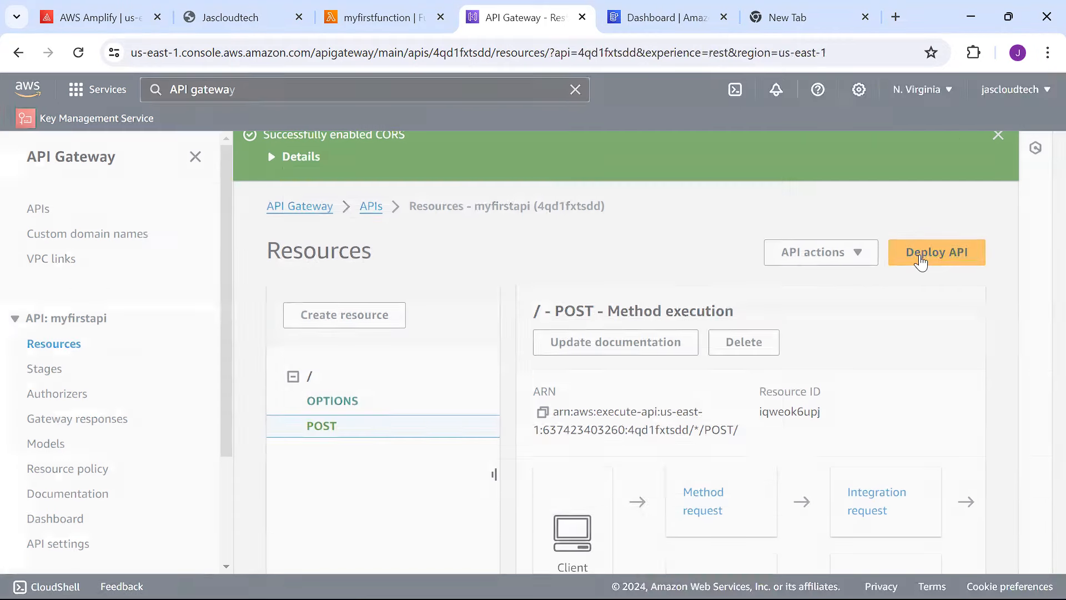
Create a new stage named 'stg', deploy myfirstapi to it, and copy the invoke URL.
left_click(506, 328)
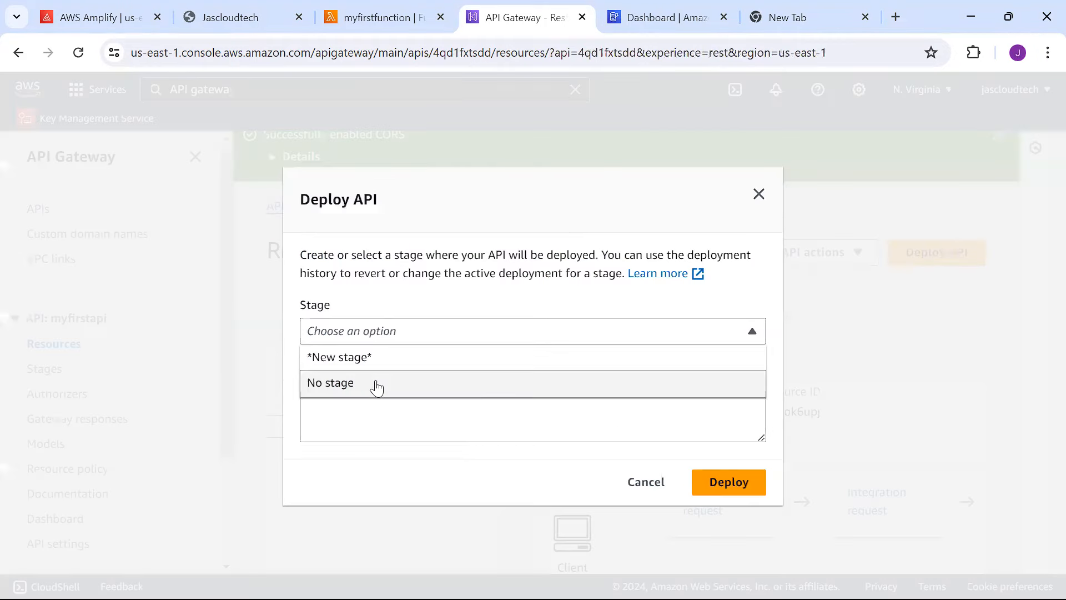
left_click(356, 357)
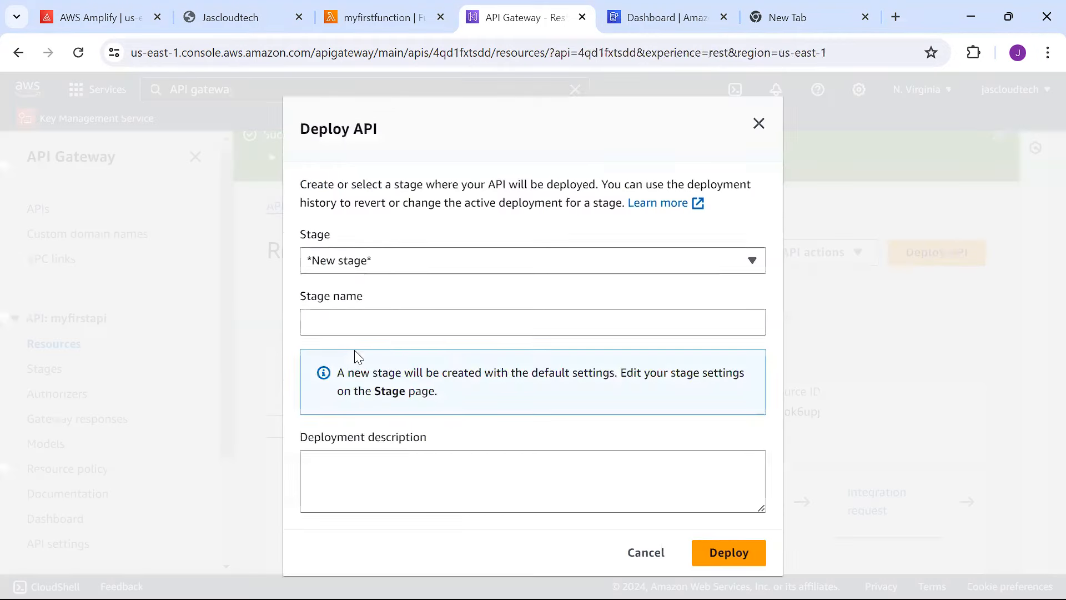
left_click(378, 323)
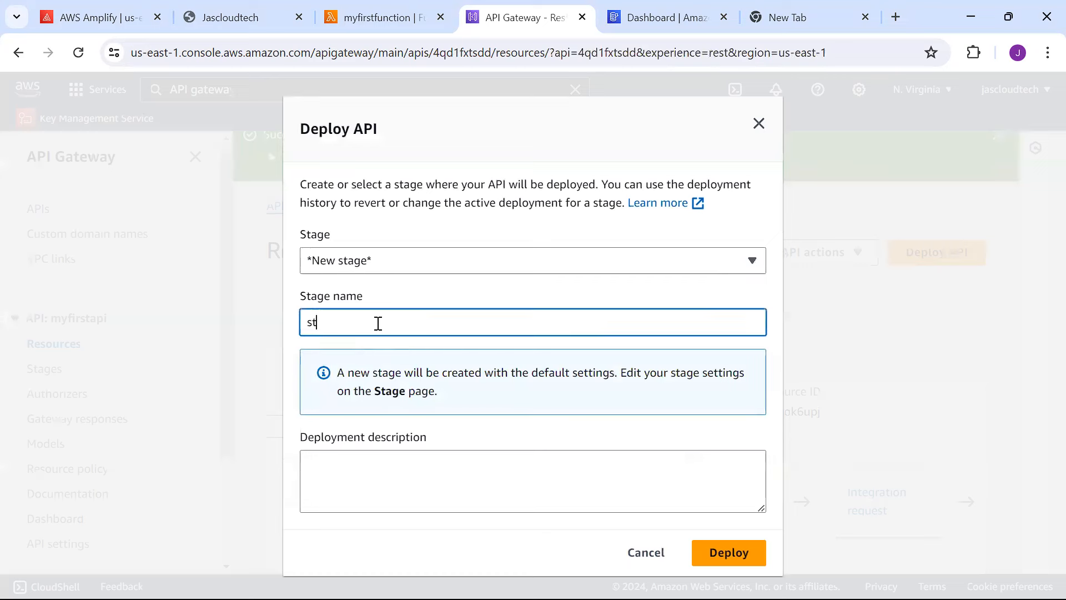
left_click(719, 553)
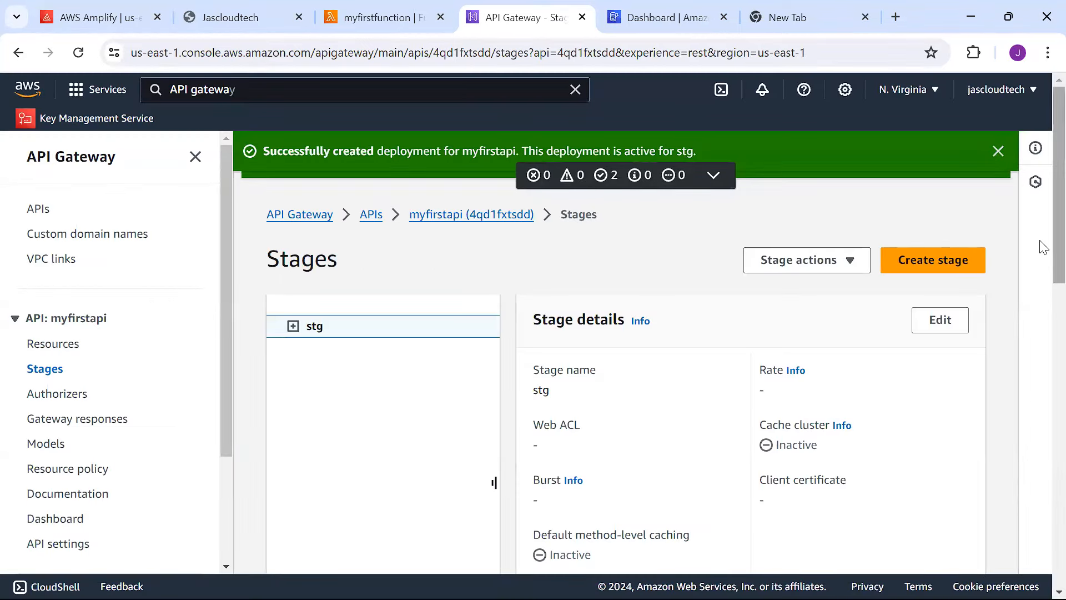
scroll(1040, 310, "down", 5)
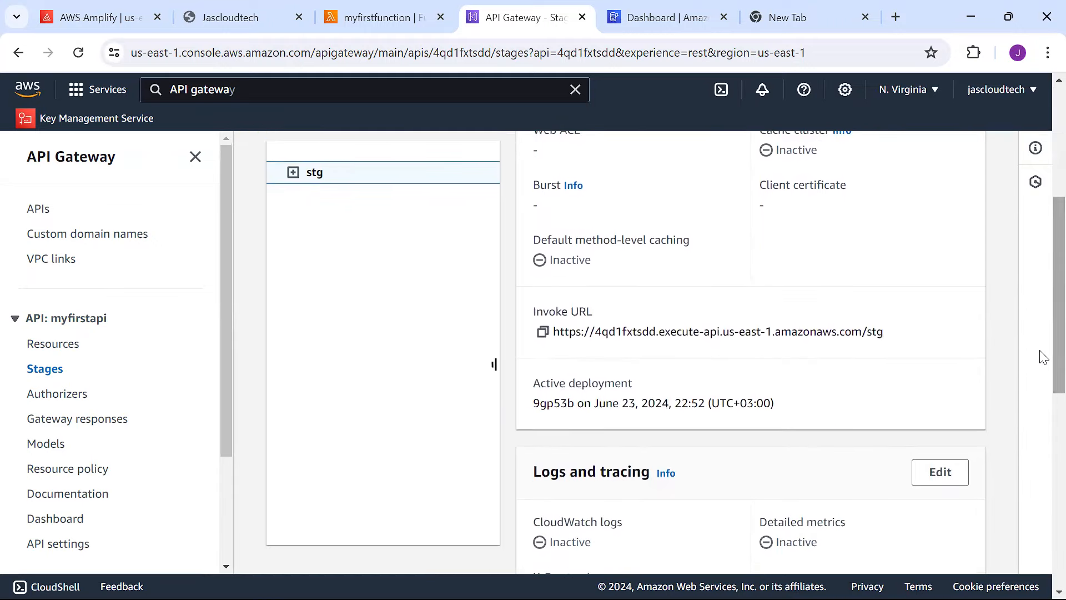
left_click(542, 332)
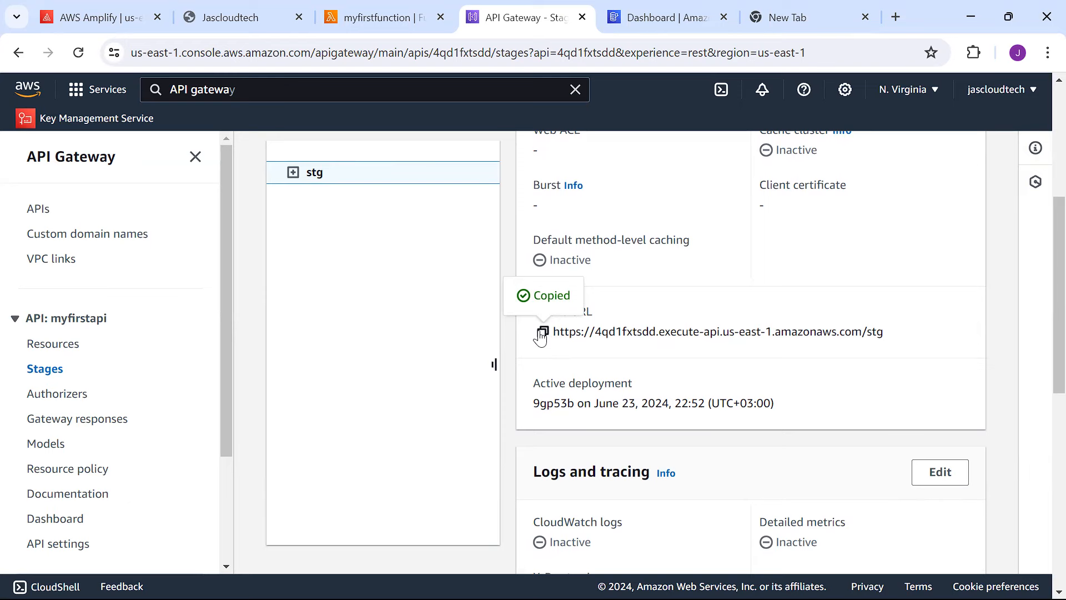
Launch Notepad, paste the stg invoke URL into a new note, and minimize it.
key("super+r")
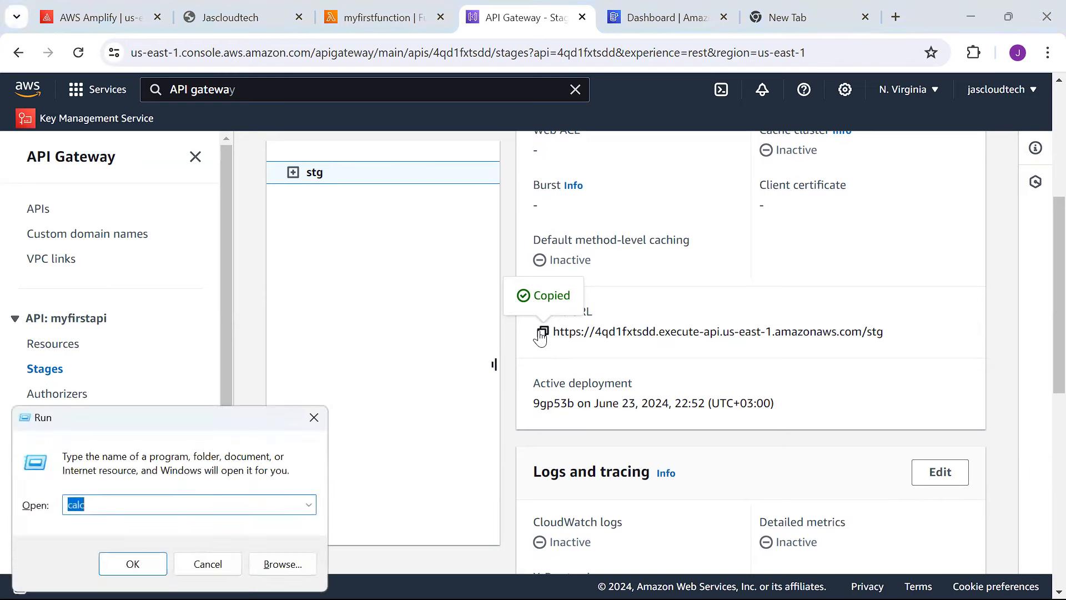
type("no")
key("Down")
key("Return")
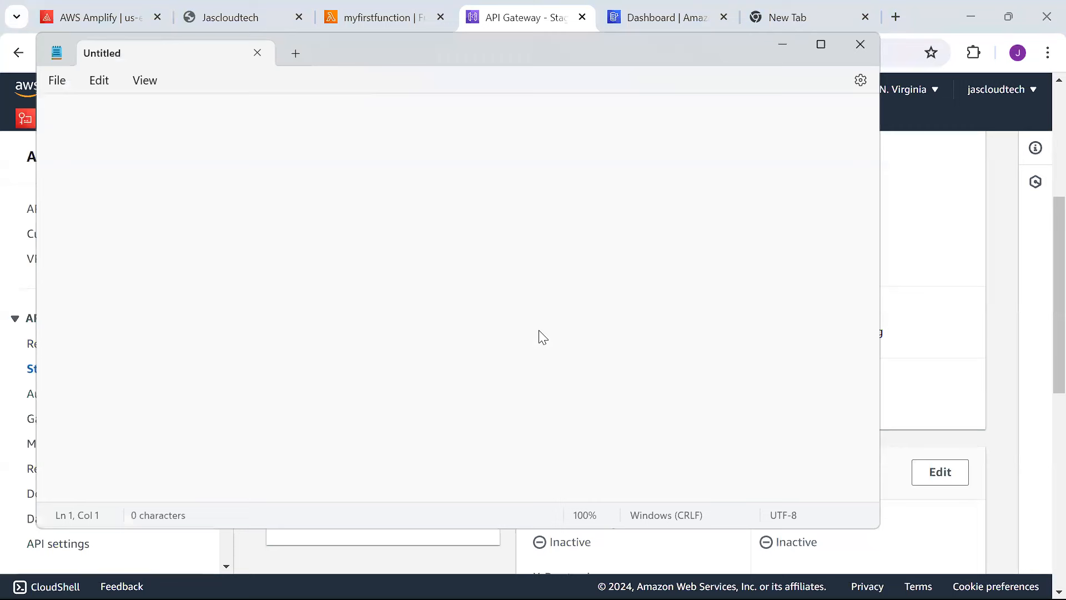
key("ctrl+v")
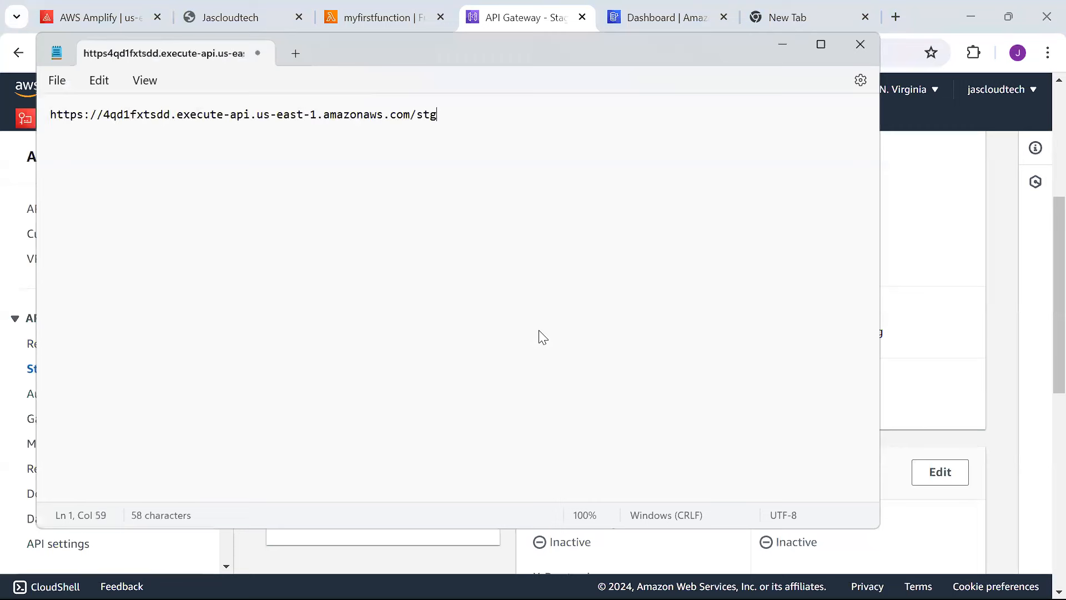
left_click(787, 46)
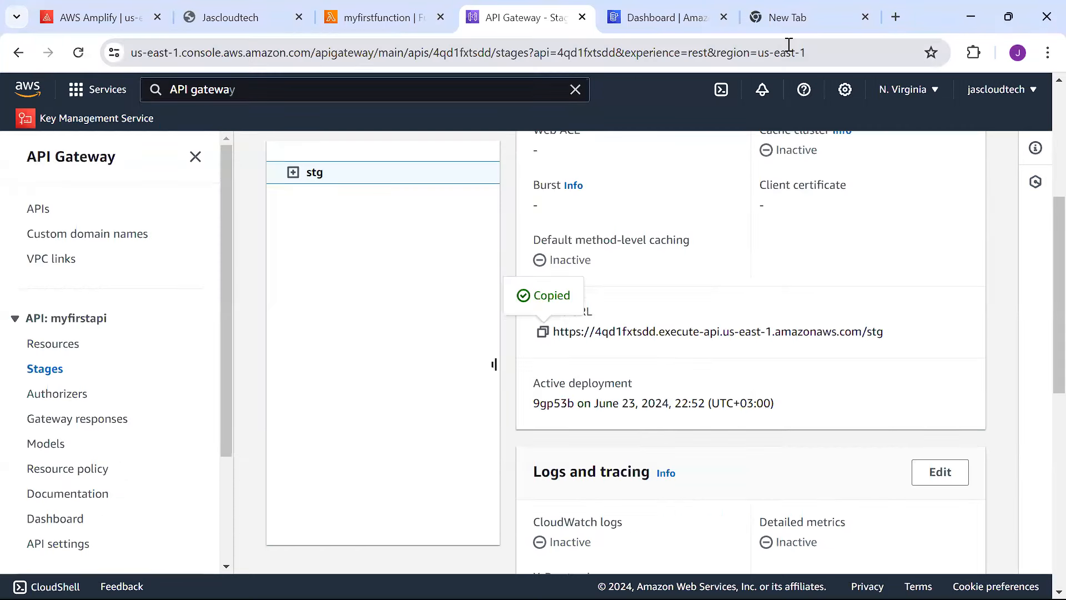
Go to the API's Resources list and open the root POST method.
scroll(1041, 302, "down", 3)
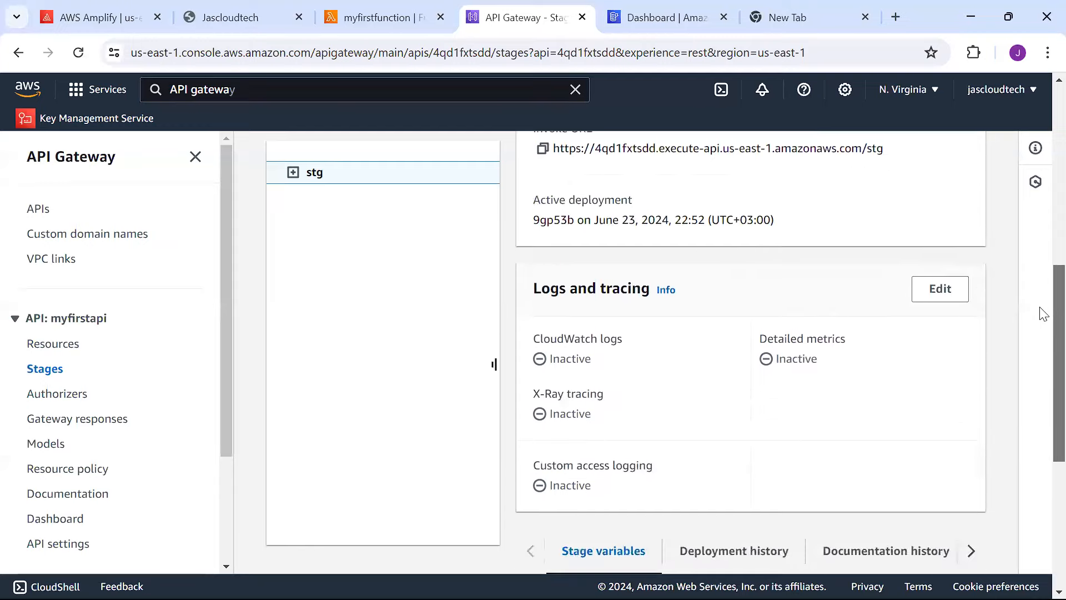
scroll(1042, 244, "up", 8)
scroll(1041, 239, "down", 2)
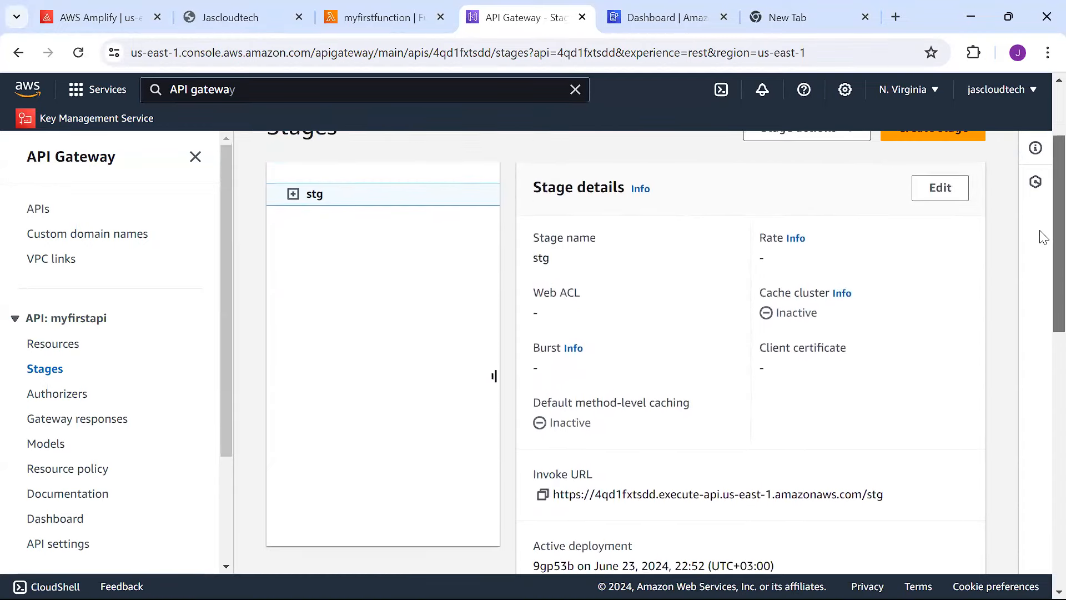
scroll(1043, 239, "down", 7)
scroll(1041, 261, "up", 6)
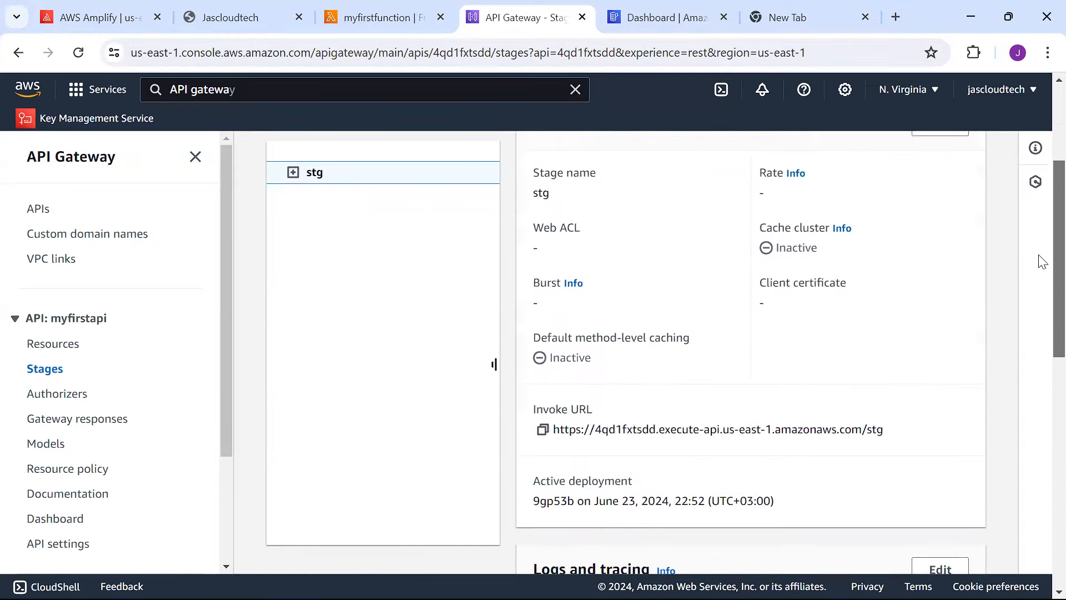
left_click(55, 346)
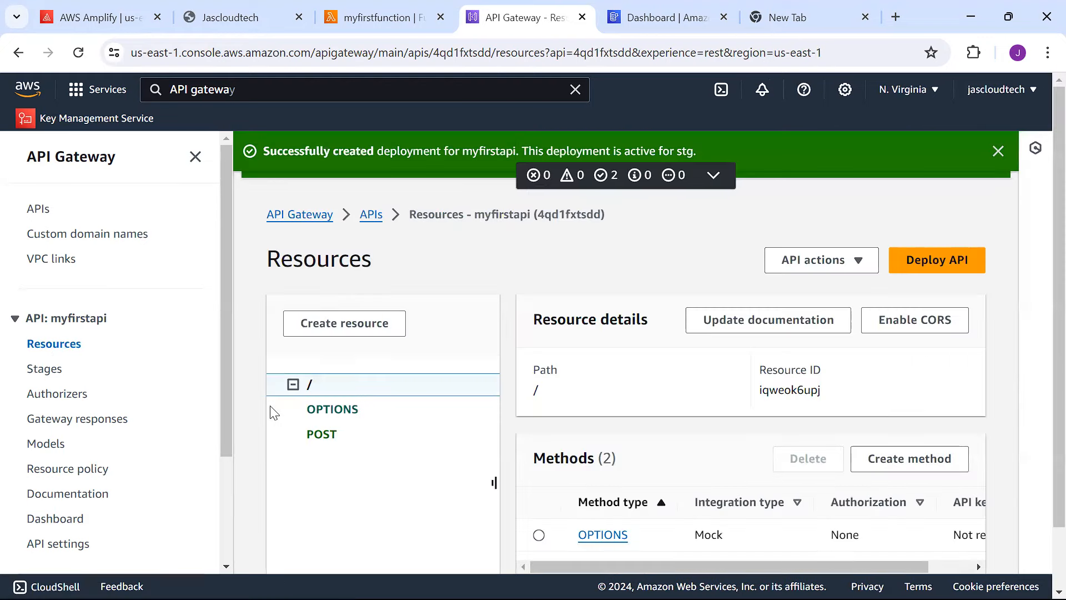
left_click(330, 445)
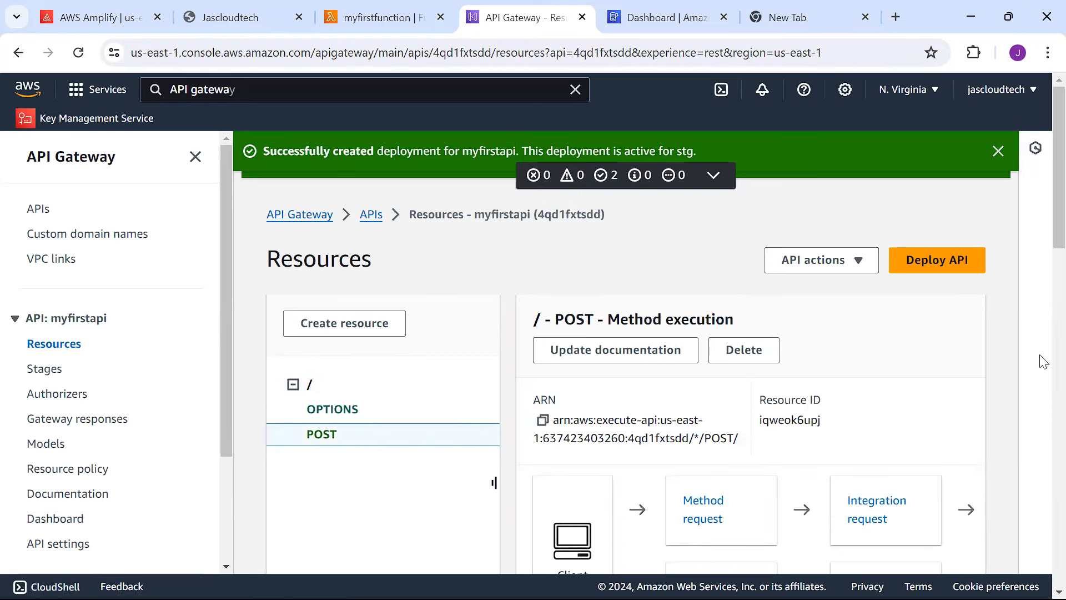
Open the POST method's Test tab, then switch to the myfirstfunction Lambda page.
scroll(1043, 265, "down", 2)
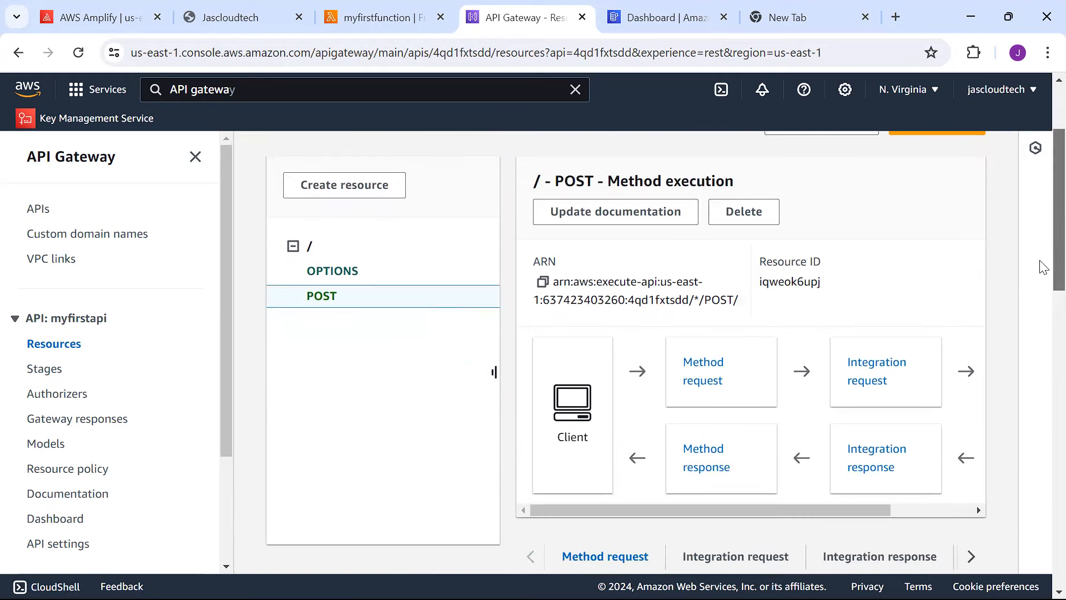
scroll(1039, 311, "down", 4)
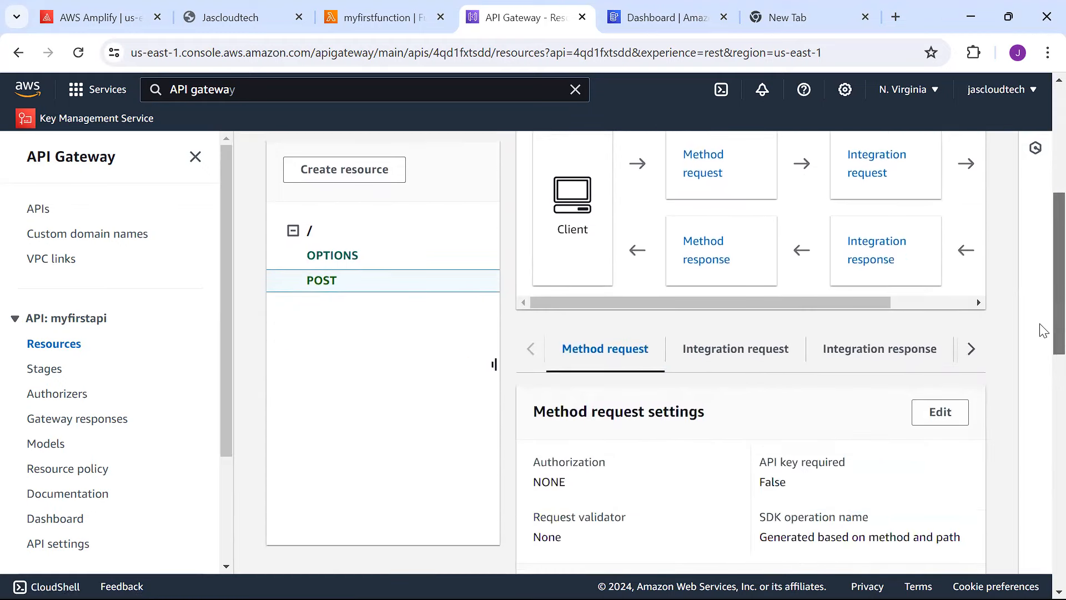
left_click(971, 348)
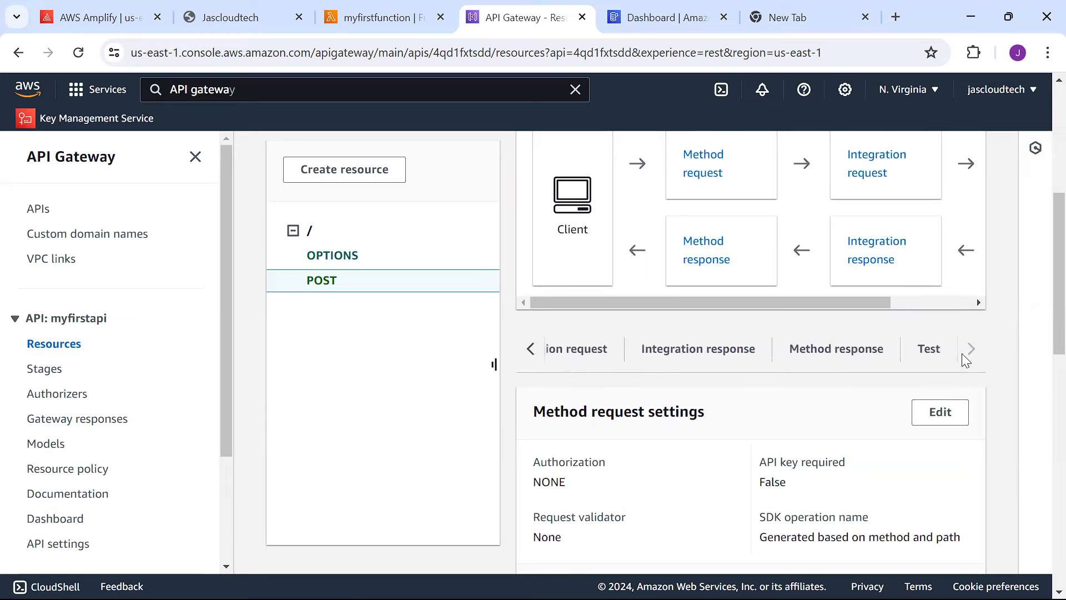
left_click(928, 349)
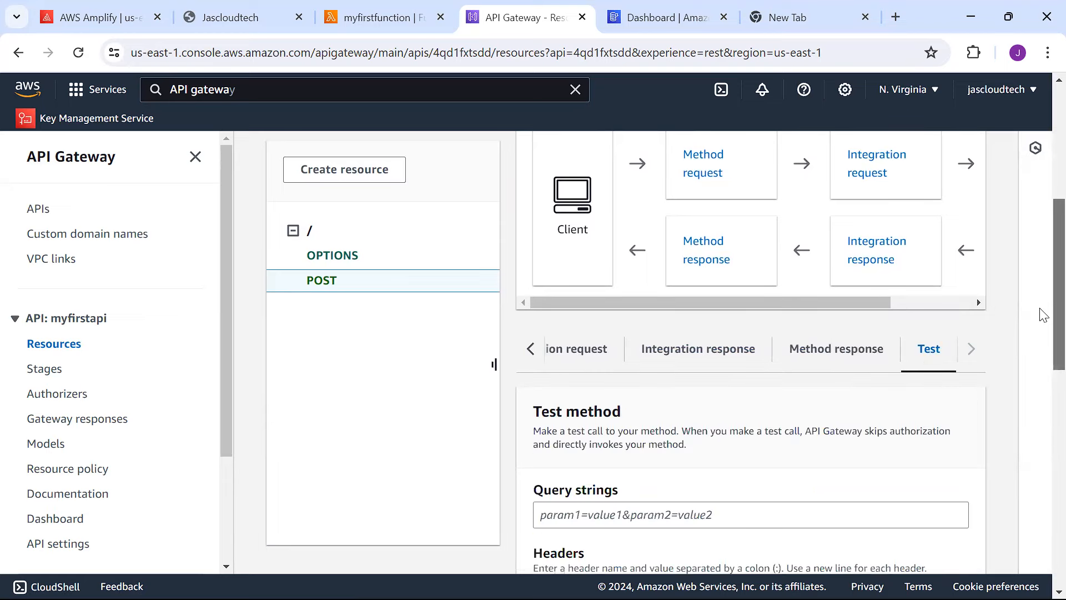
scroll(1042, 377, "down", 5)
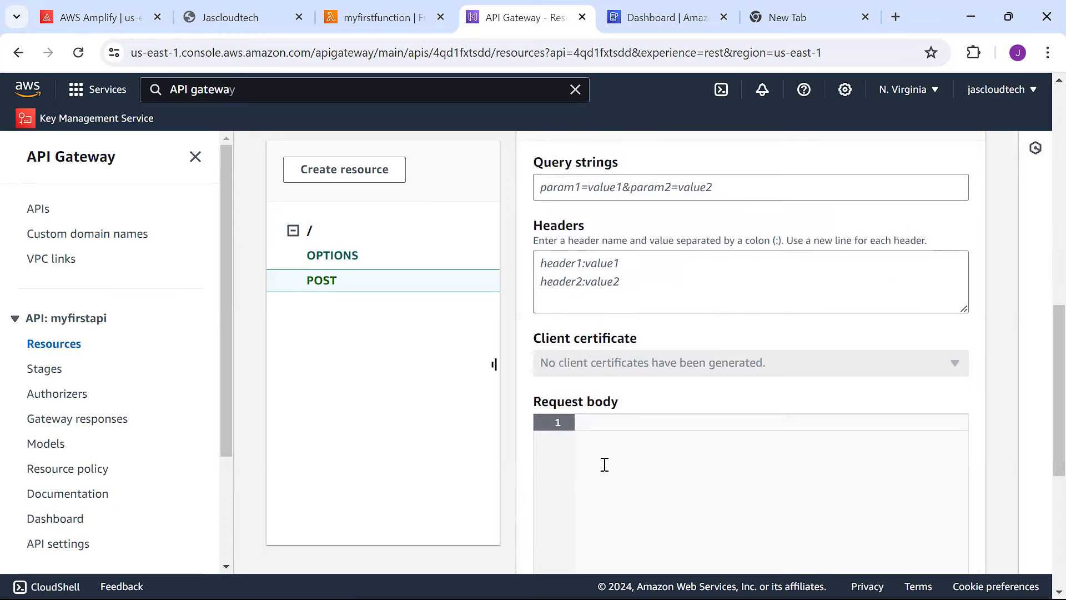
left_click(383, 17)
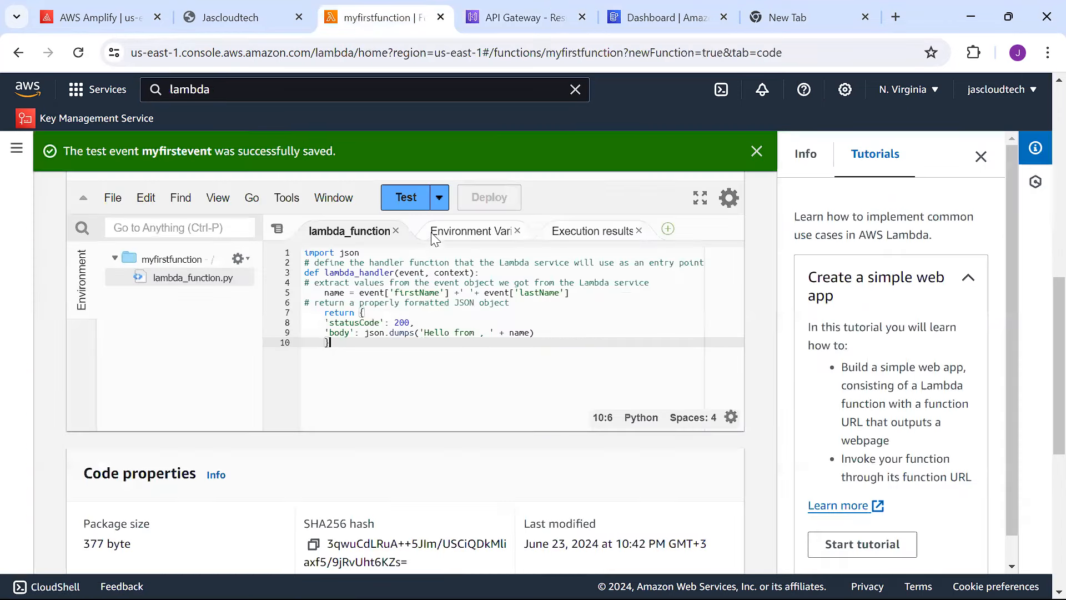
Copy the saved myfirstevent firstName/lastName JSON from Configure test event, then leave Lambda.
left_click(439, 197)
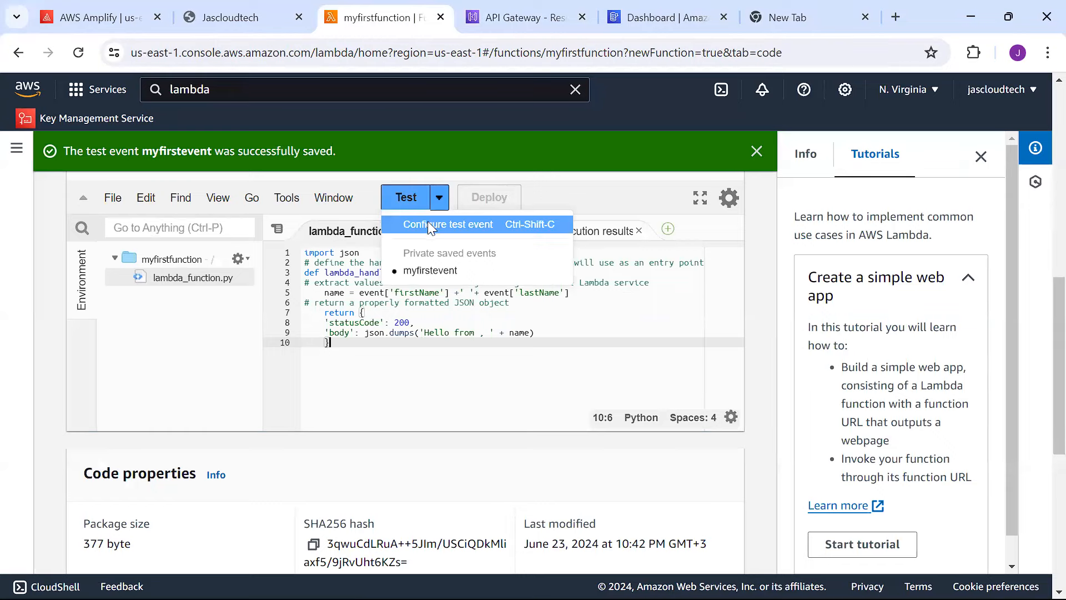
left_click(428, 221)
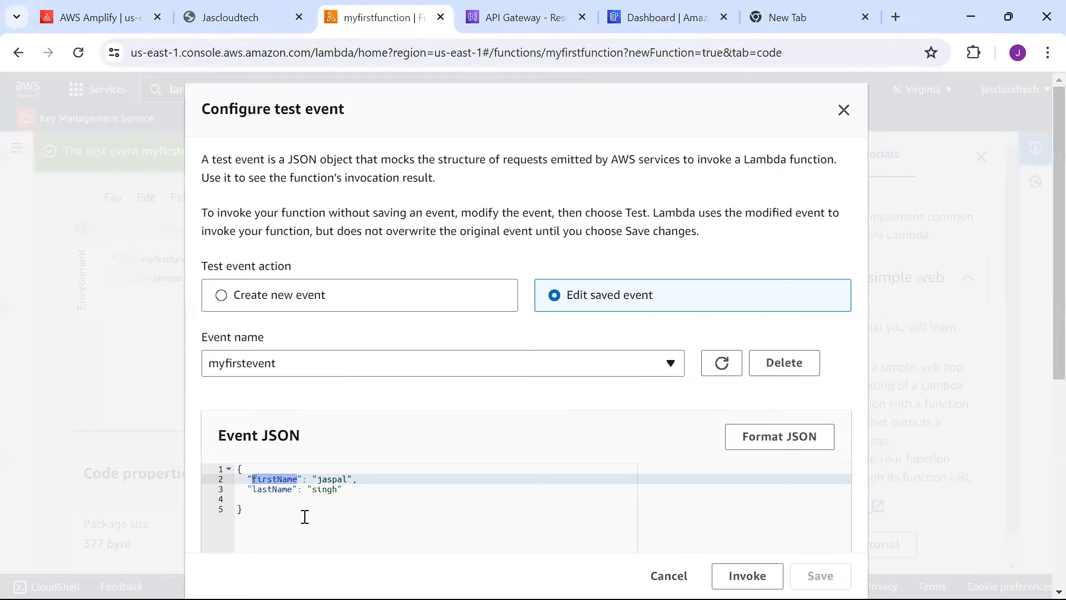
left_click_drag(280, 525, 223, 453)
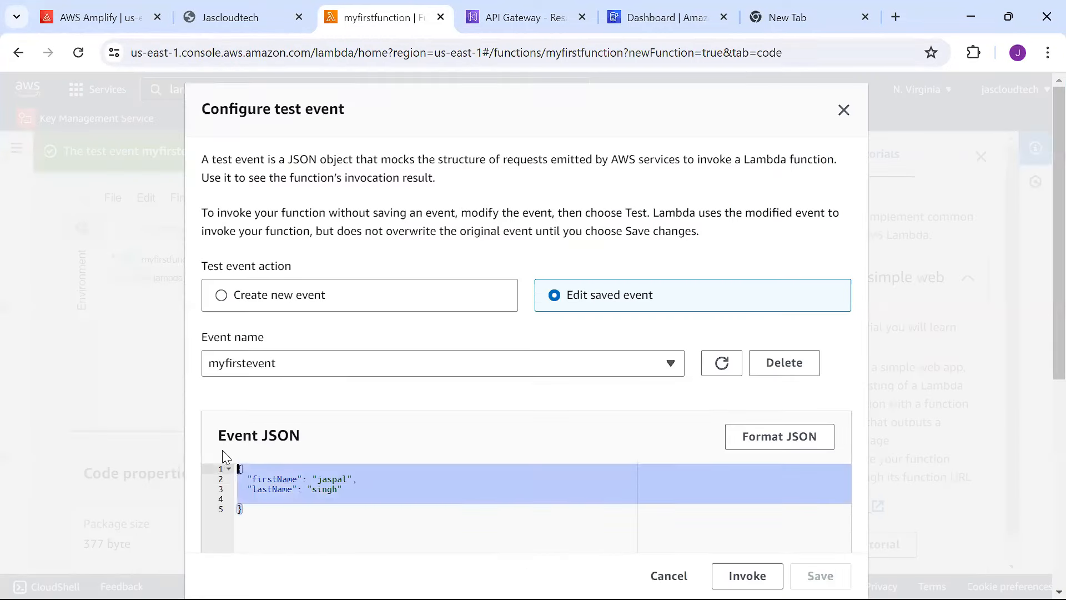
left_click(655, 13)
Paste the copied event JSON as the POST request body and run the test.
left_click(543, 14)
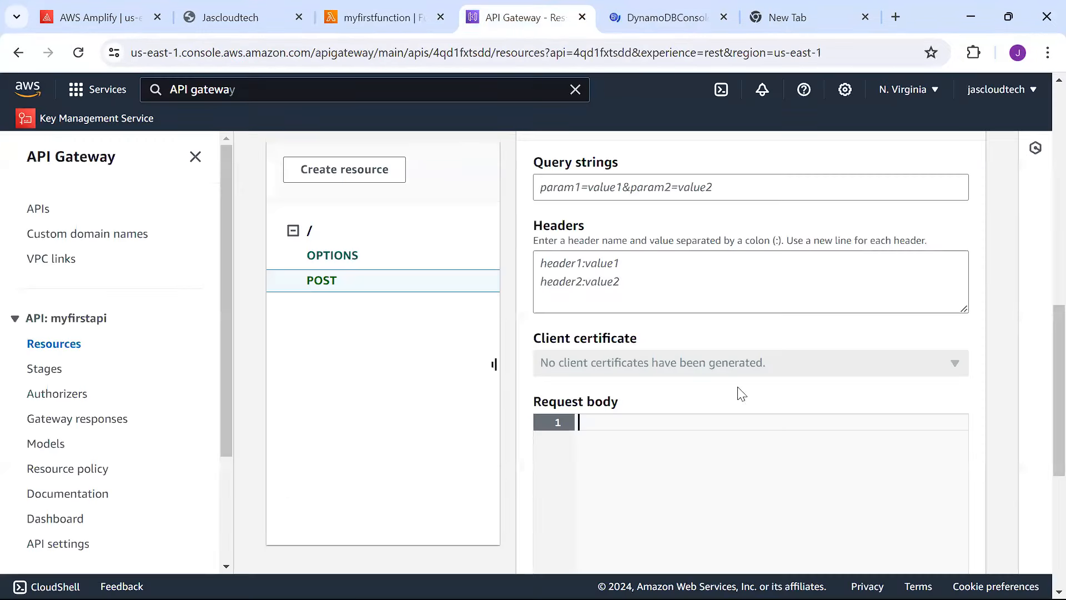
key("ctrl+v")
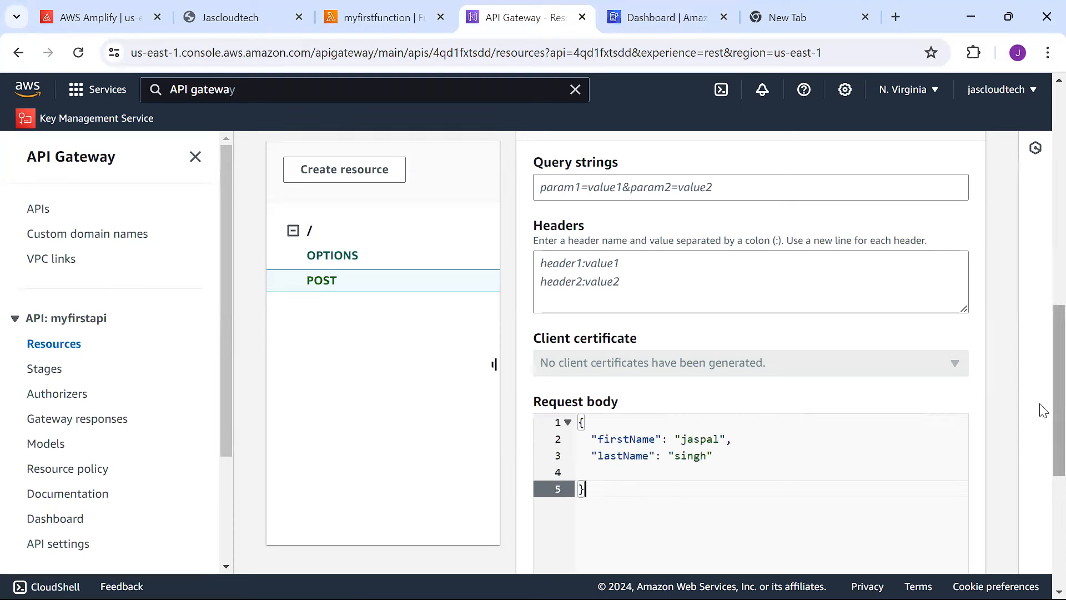
scroll(1040, 472, "down", 6)
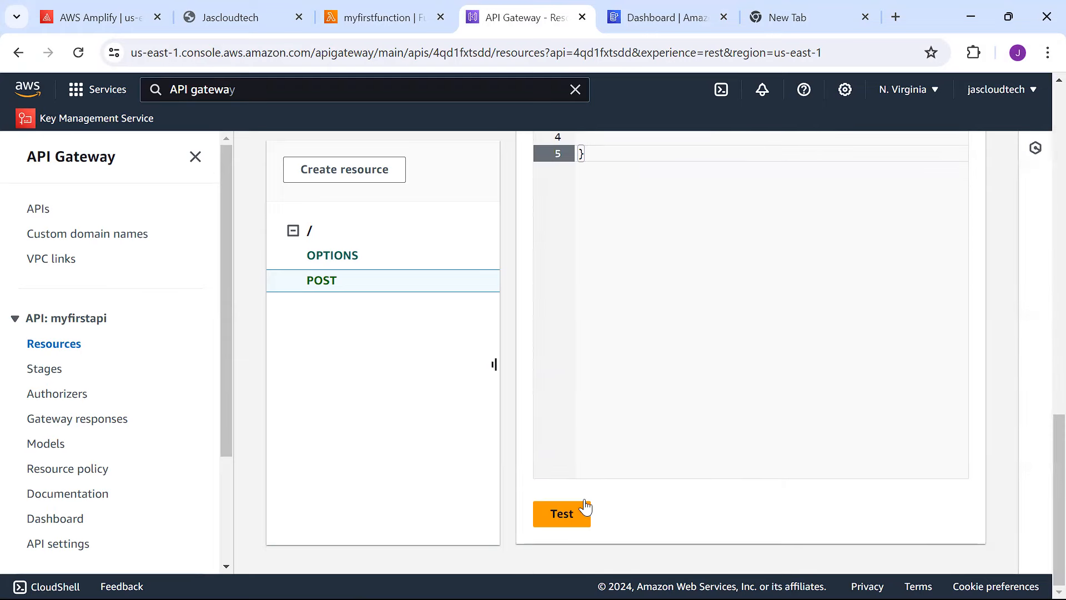
left_click(563, 512)
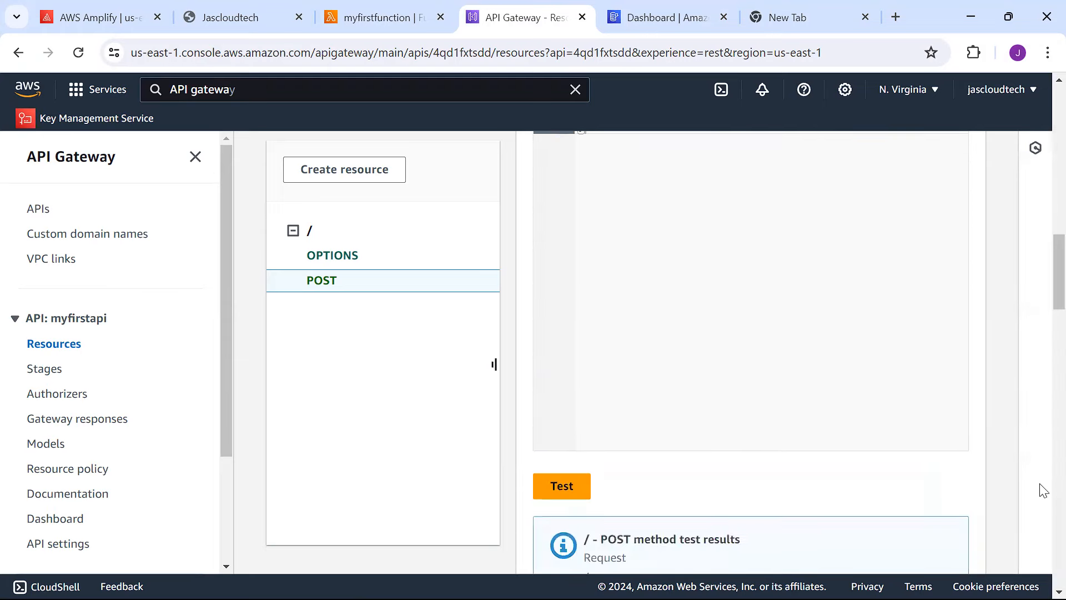
Review the results: status 200 in 227 ms with the 'Hello from' greeting.
scroll(1043, 466, "down", 10)
scroll(1042, 458, "up", 8)
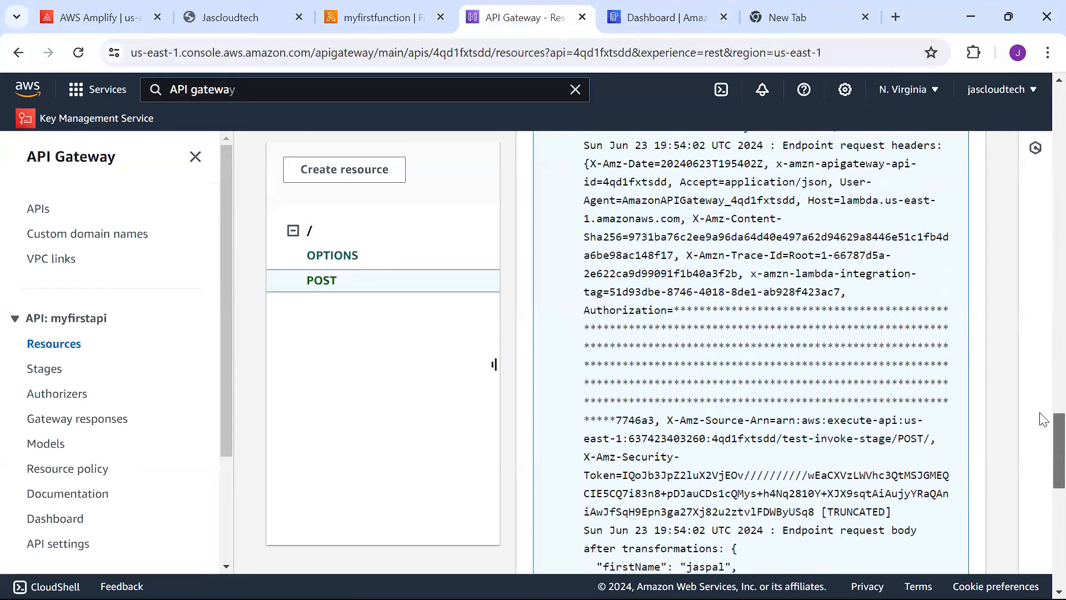
scroll(1042, 310, "up", 7)
scroll(1041, 328, "down", 3)
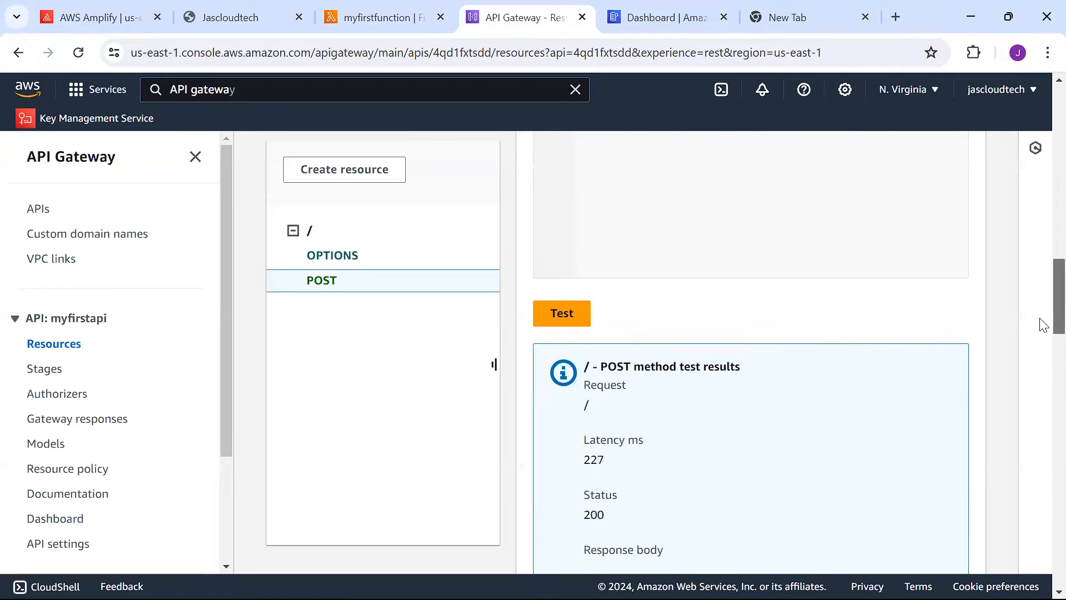
scroll(1041, 332, "down", 1)
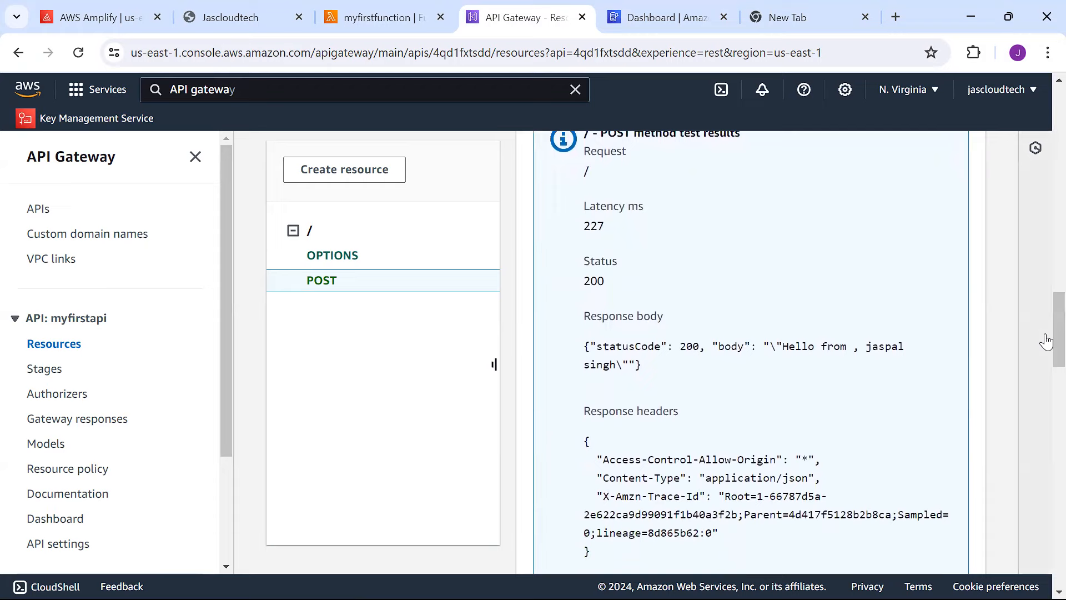
left_click_drag(575, 355, 652, 373)
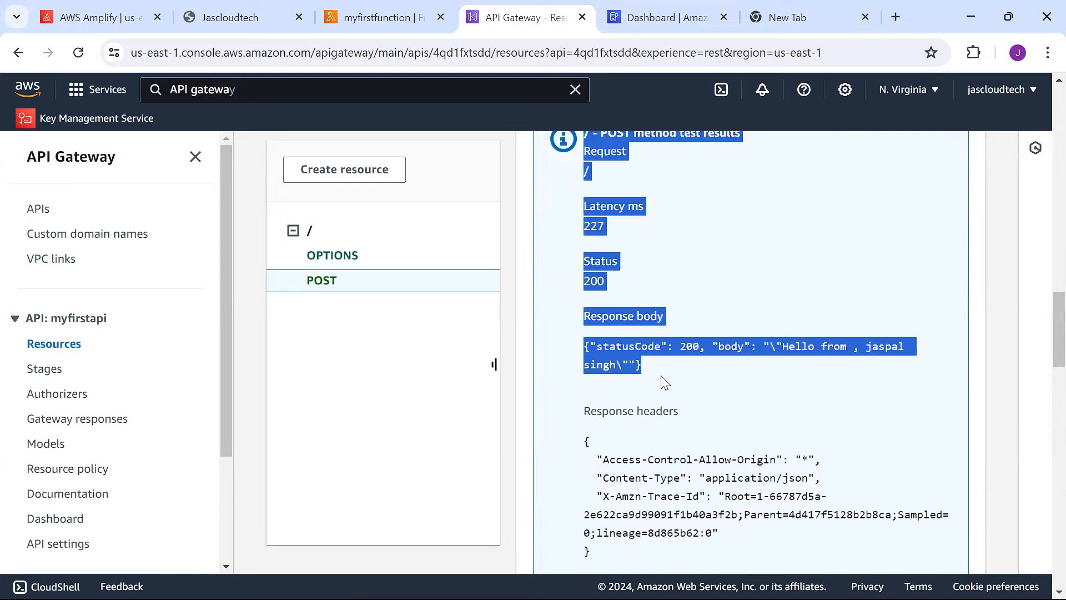
scroll(1041, 350, "down", 3)
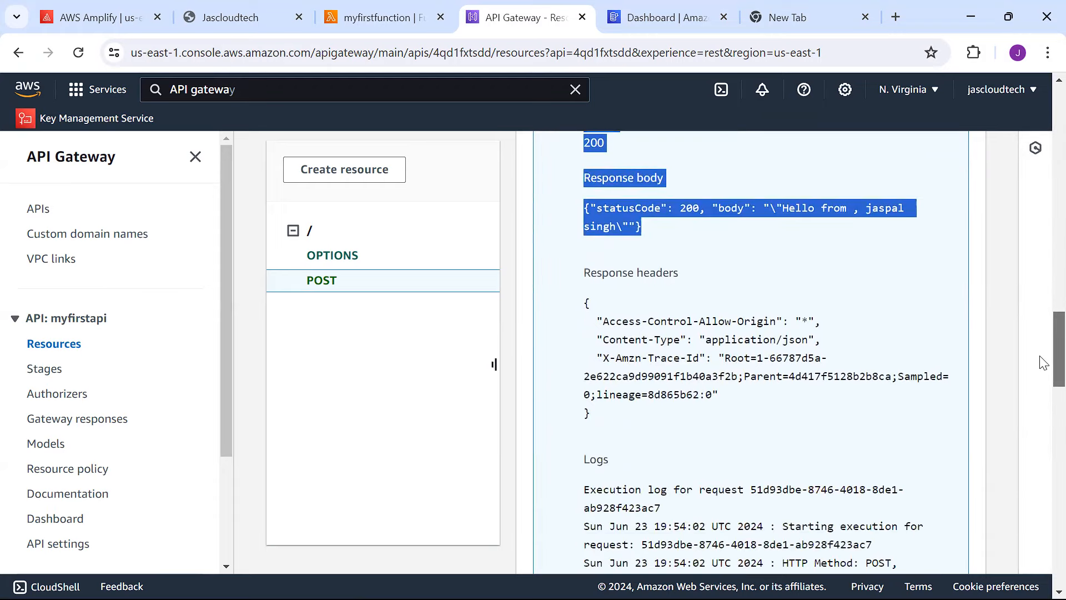
scroll(1042, 362, "up", 8)
scroll(1040, 333, "down", 11)
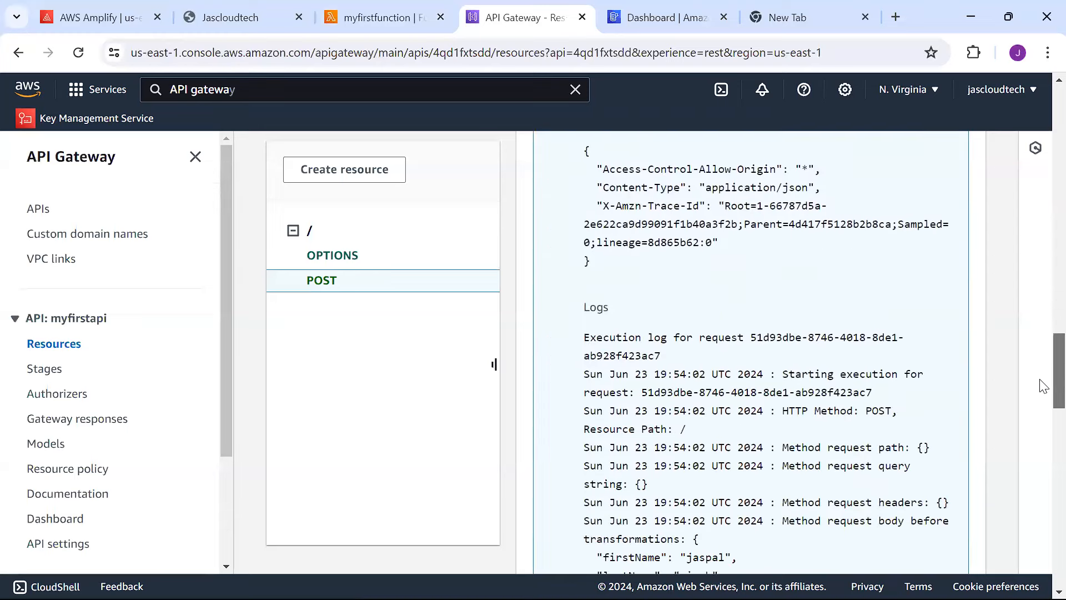
scroll(1046, 333, "up", 7)
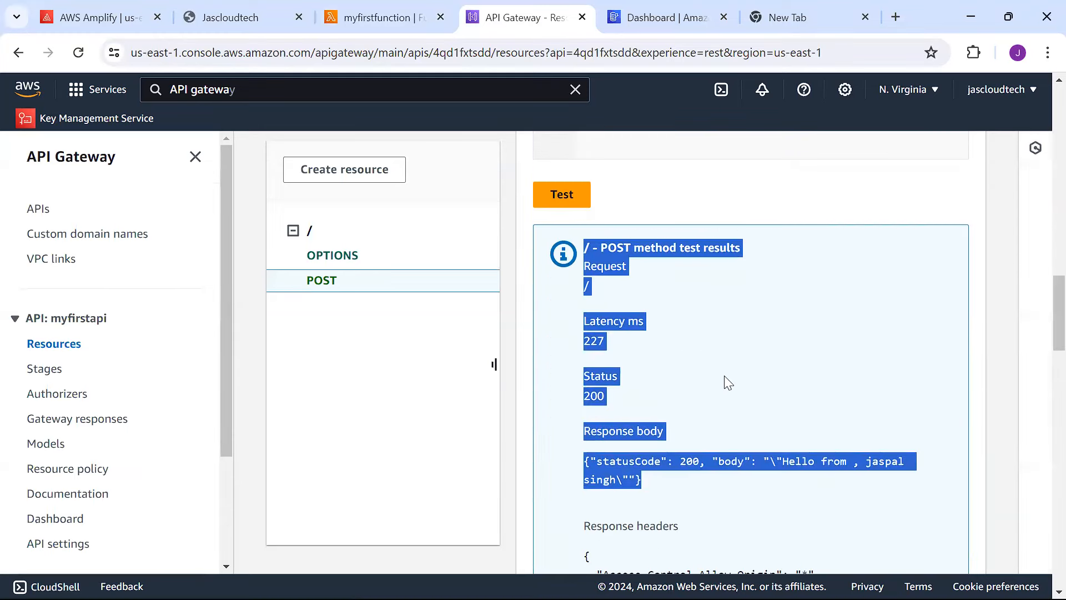
left_click(706, 375)
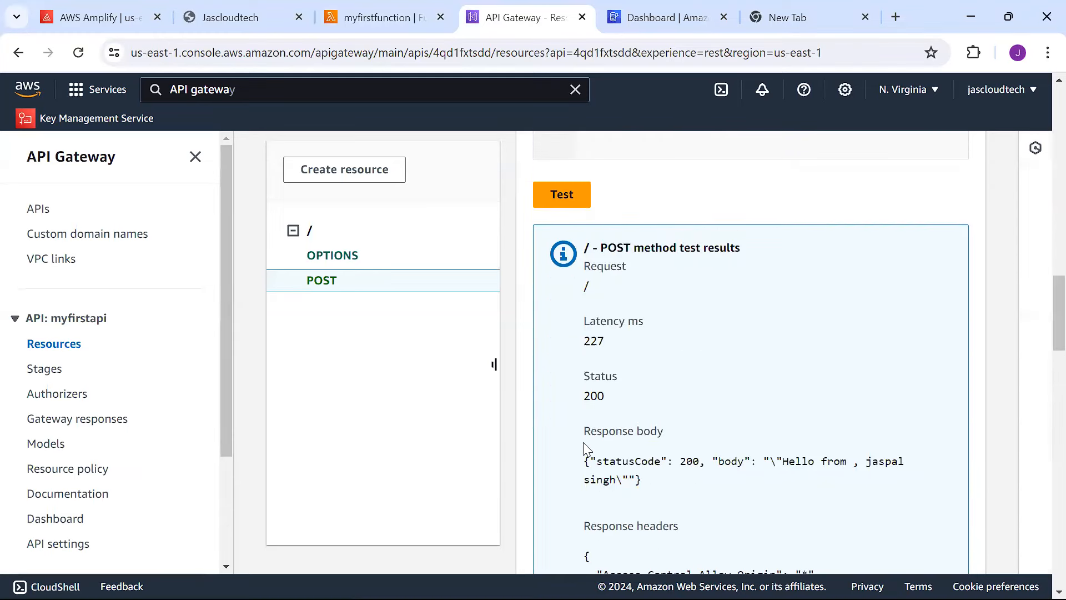
Select the statusCode 200 greeting response body, then move to the DynamoDB Dashboard.
left_click_drag(584, 448, 676, 487)
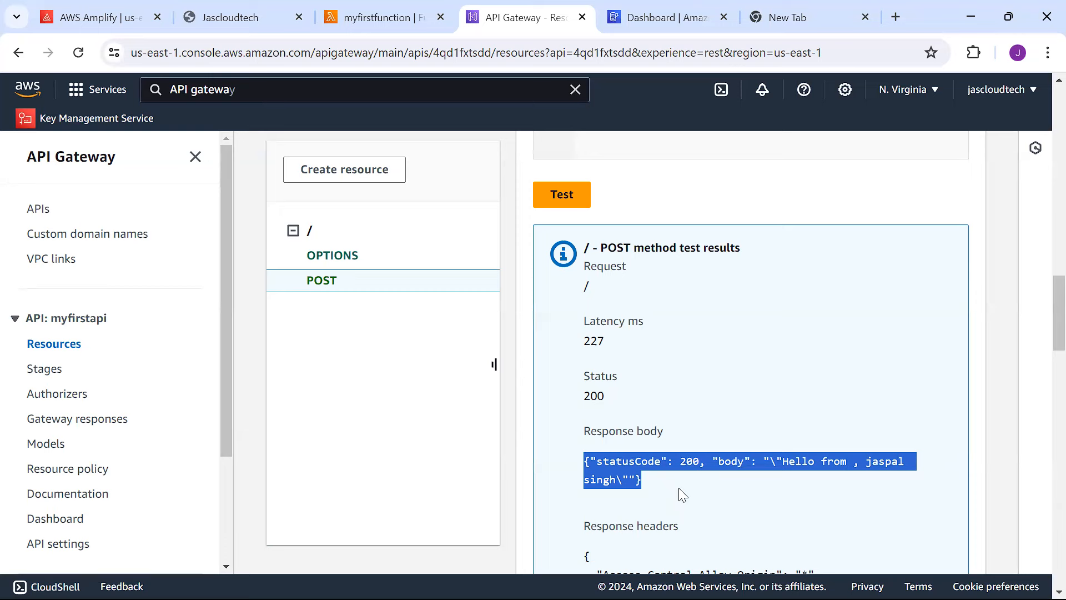
left_click(693, 10)
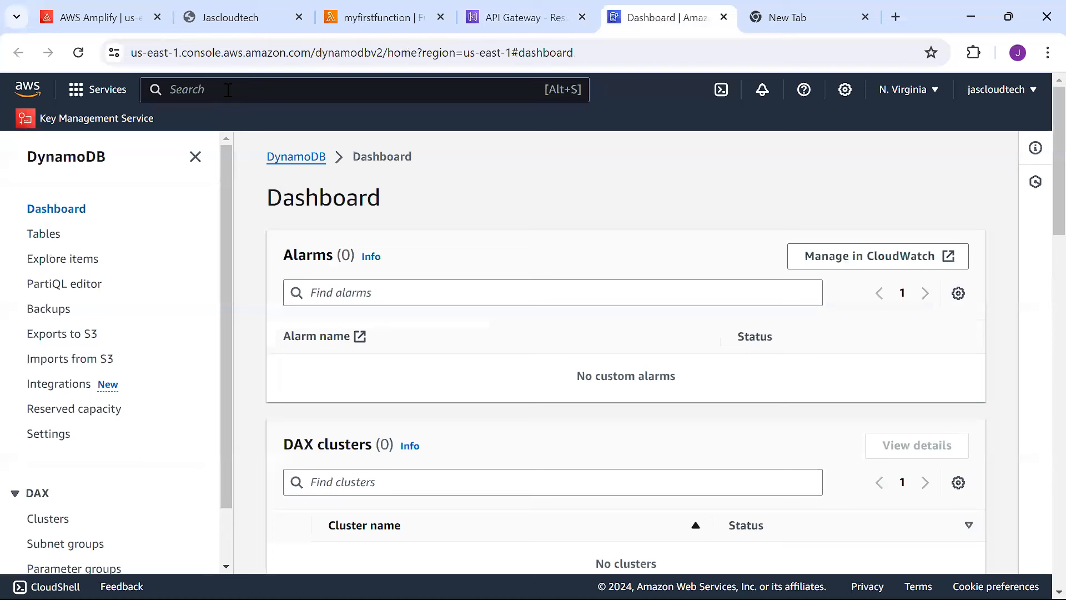
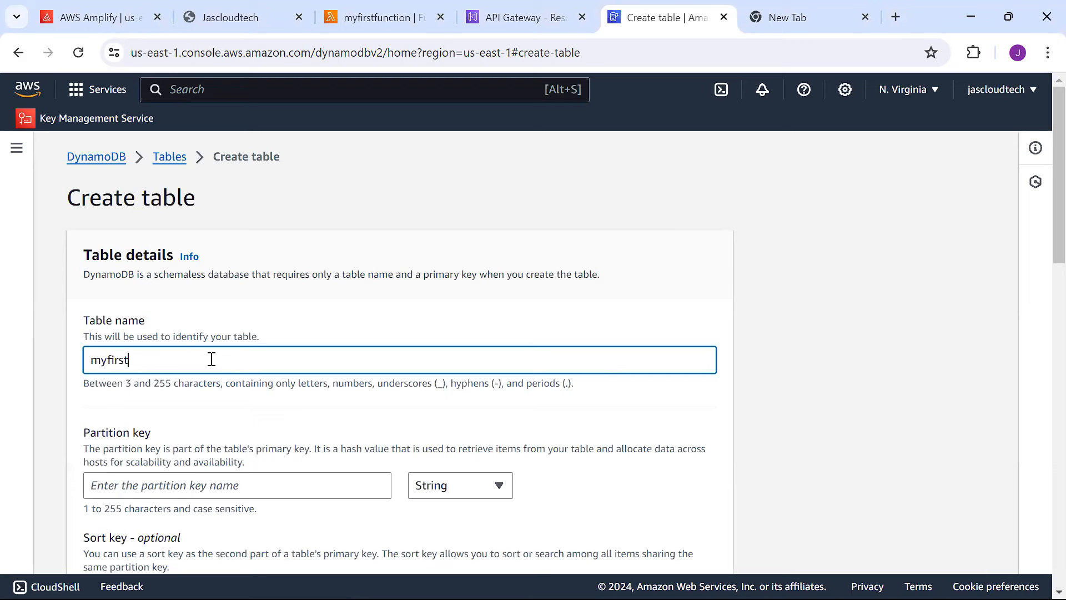
Correct the new table's name to myfirstappdb.
type("le")
key("BackSpace")
key("BackSpace")
key("BackSpace")
key("BackSpace")
key("BackSpace")
key("BackSpace")
type("rstapp")
type("sdb")
left_click(153, 360)
key("BackSpace")
Enter ID as the String partition key and keep the default table settings.
scroll(1040, 231, "down", 3)
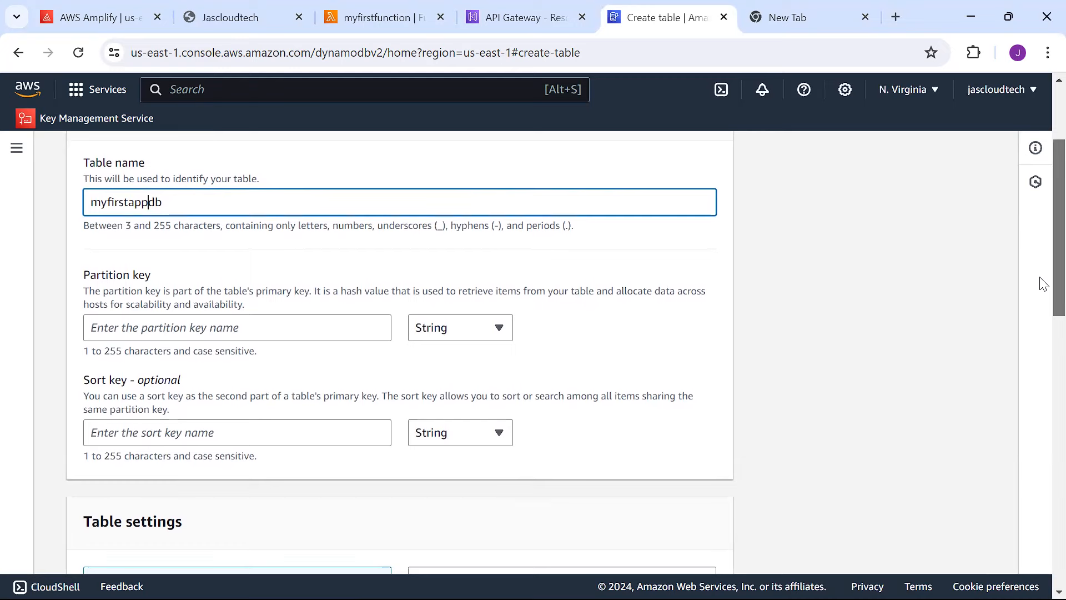
scroll(1043, 283, "down", 1)
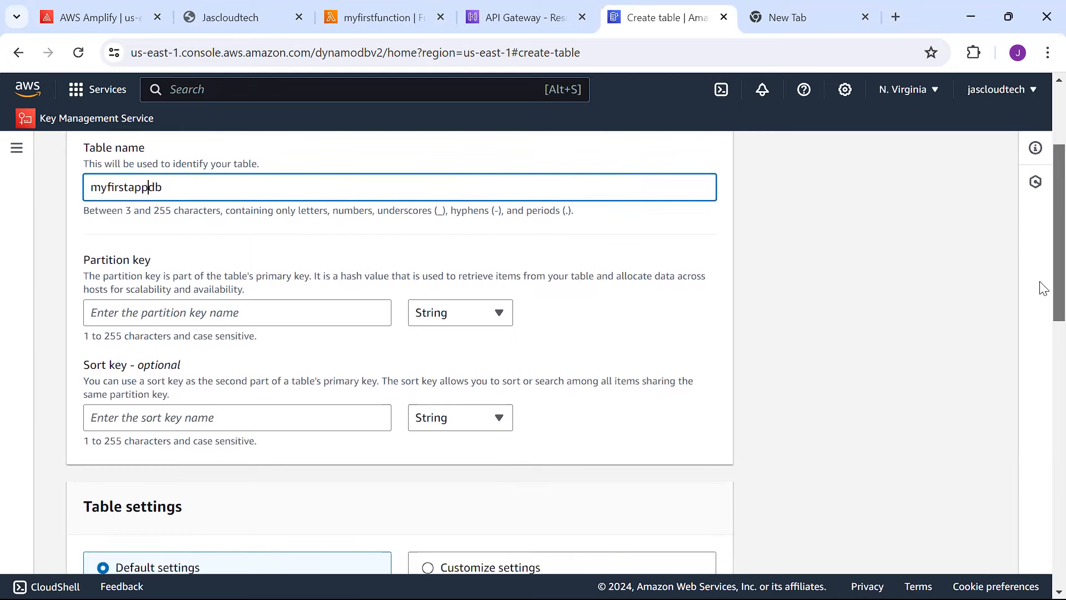
scroll(1042, 286, "down", 1)
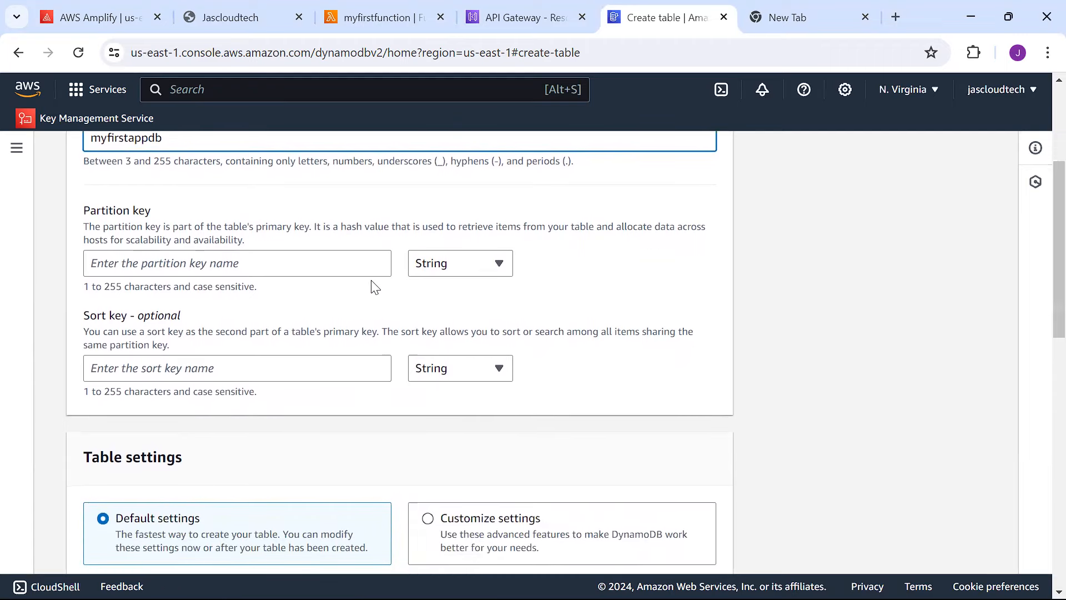
left_click(305, 262)
type("ID")
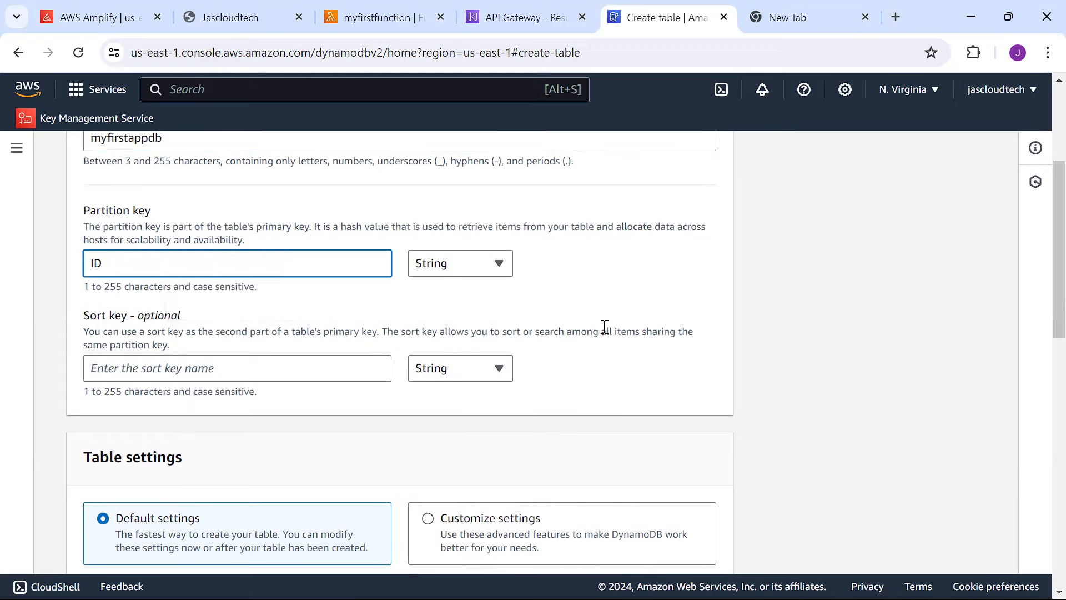
left_click_drag(1043, 267, 1042, 326)
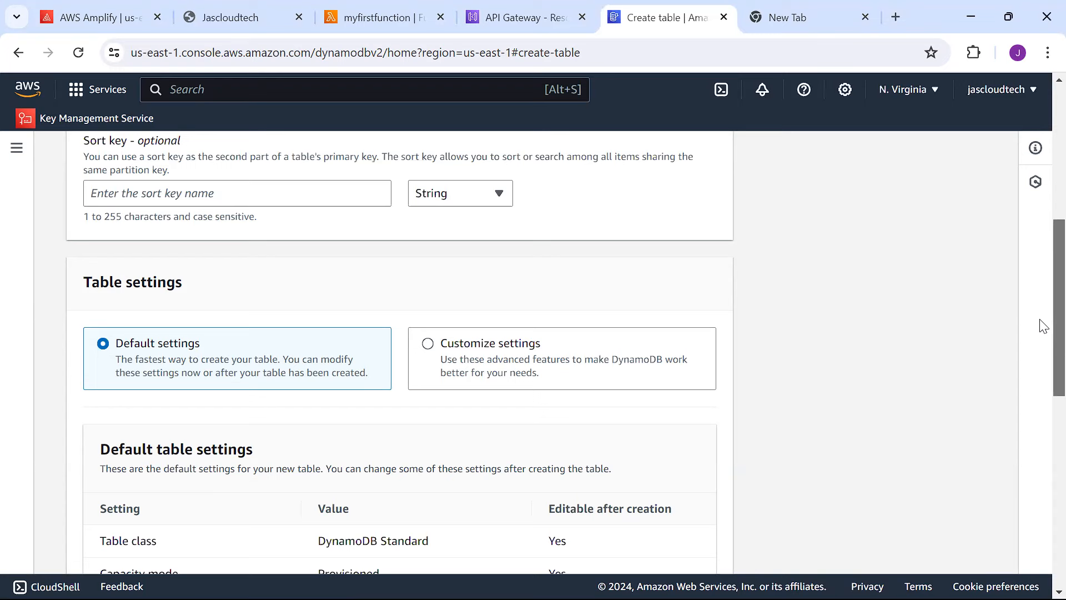
scroll(1043, 326, "down", 8)
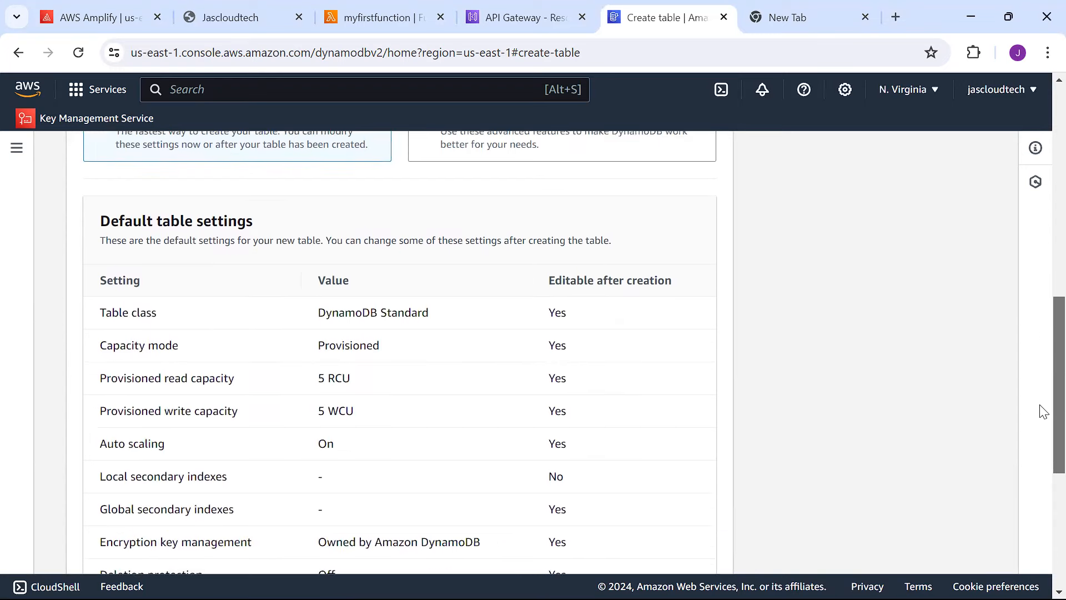
scroll(1009, 474, "down", 3)
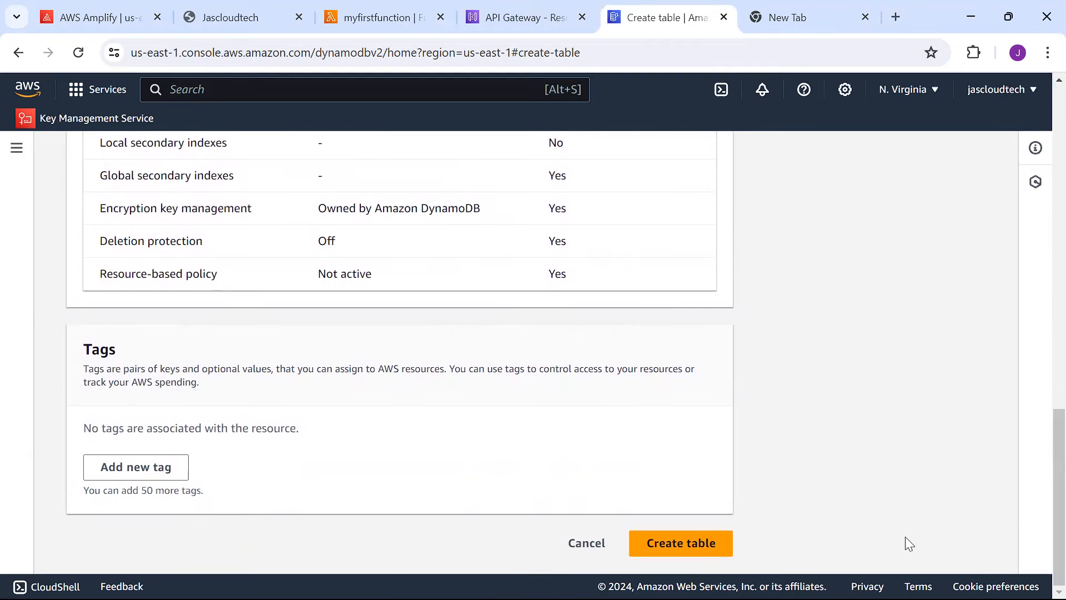
Create the myfirstappdb table, refresh until it is Active, and open its details.
left_click(717, 550)
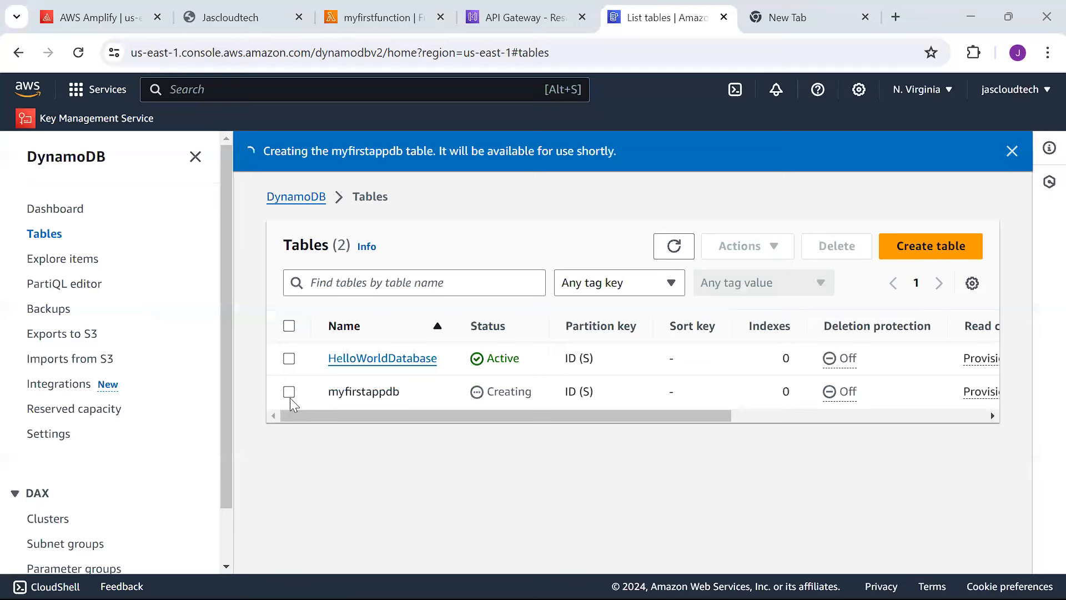
left_click(671, 250)
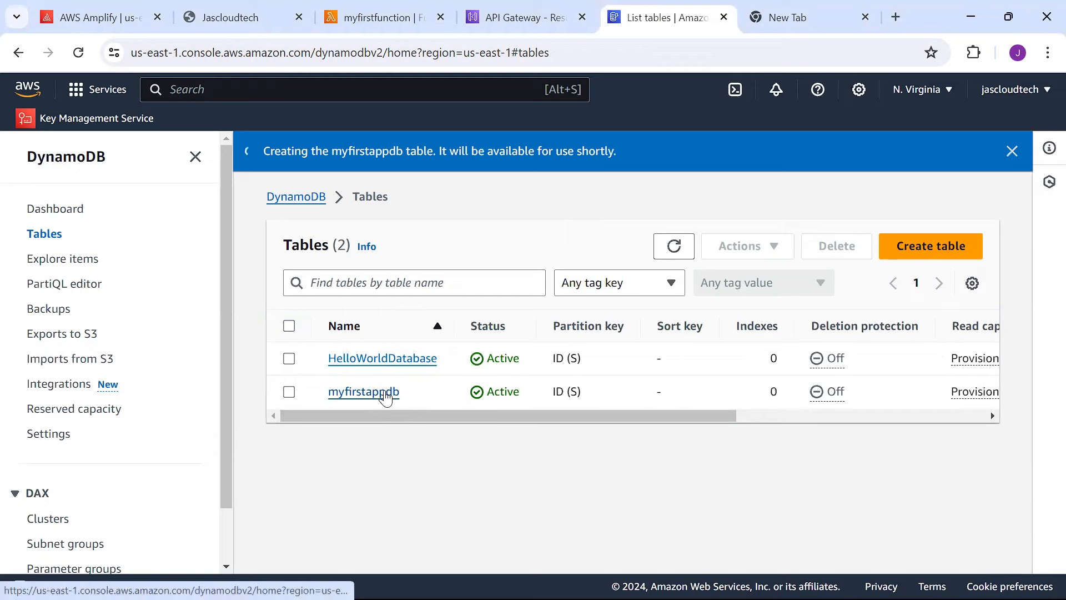
left_click(364, 392)
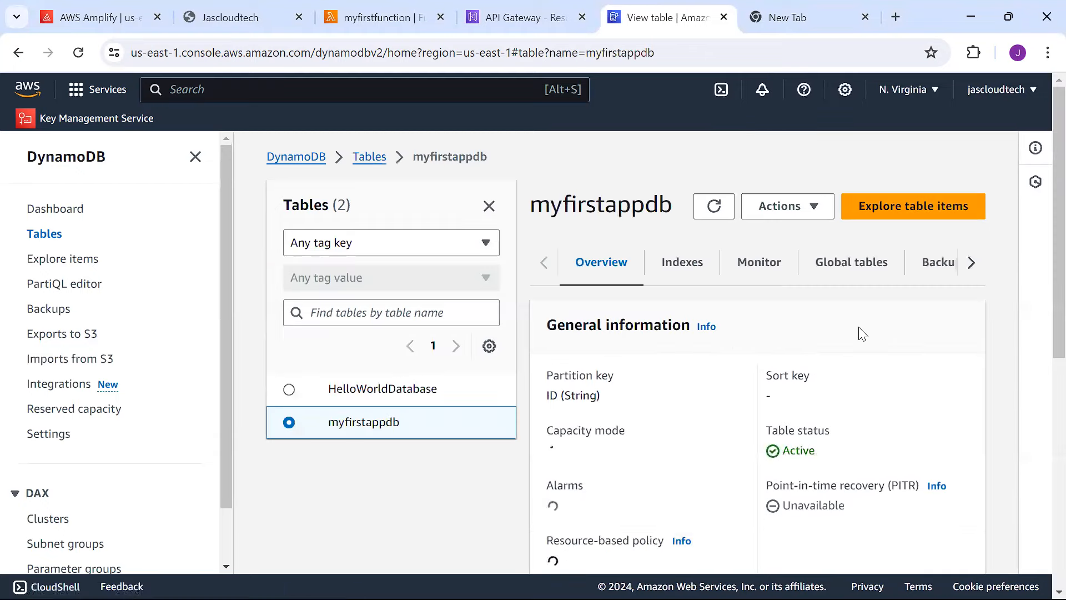
Expand the table's Additional info and scroll down to its ARN.
scroll(1041, 309, "down", 7)
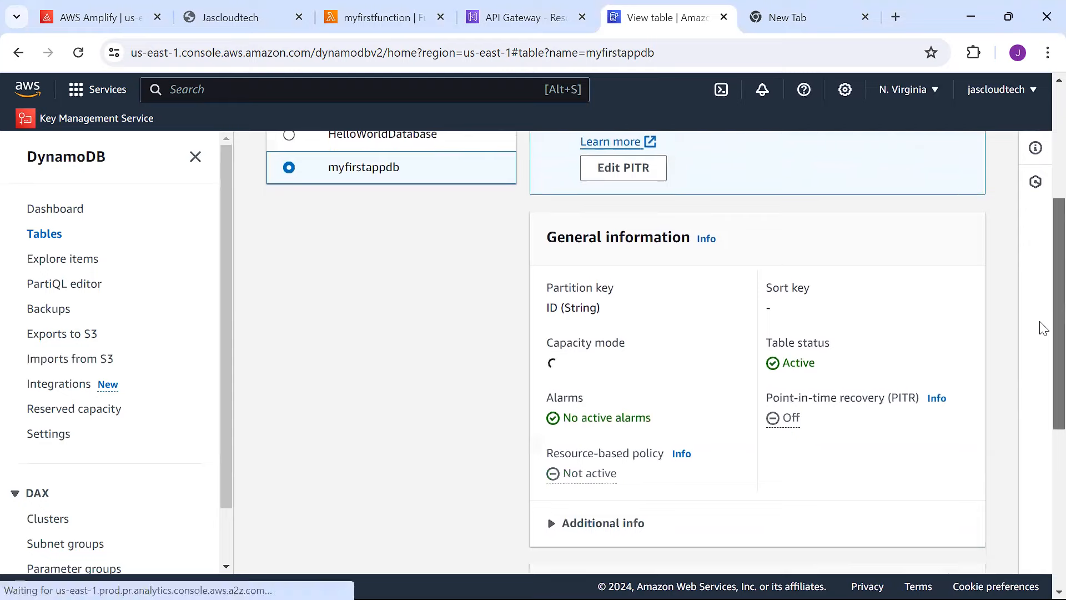
scroll(1041, 398, "down", 3)
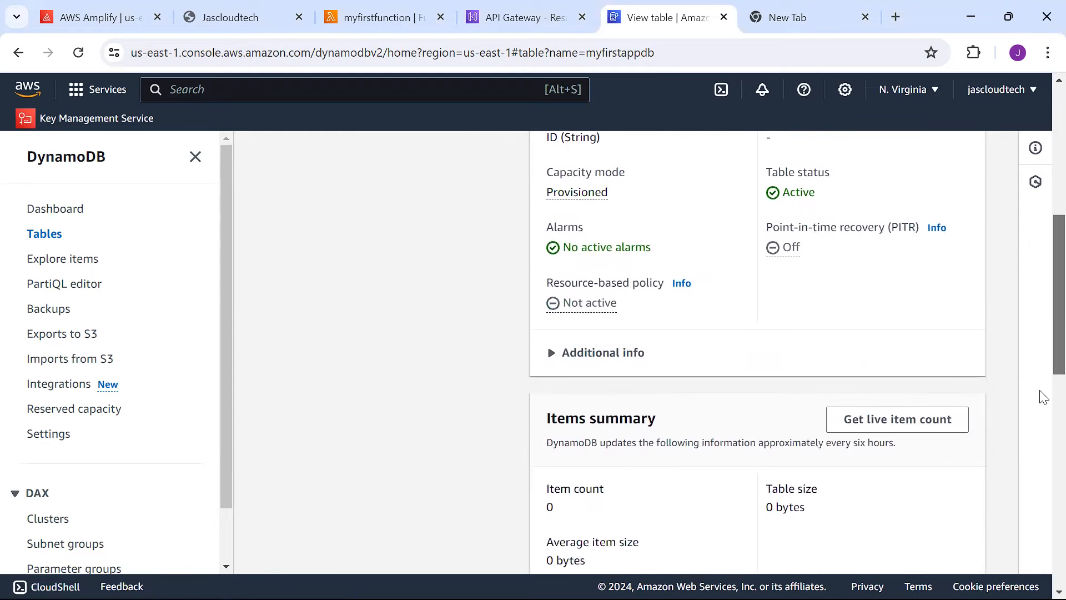
scroll(1040, 333, "up", 6)
scroll(1040, 380, "down", 4)
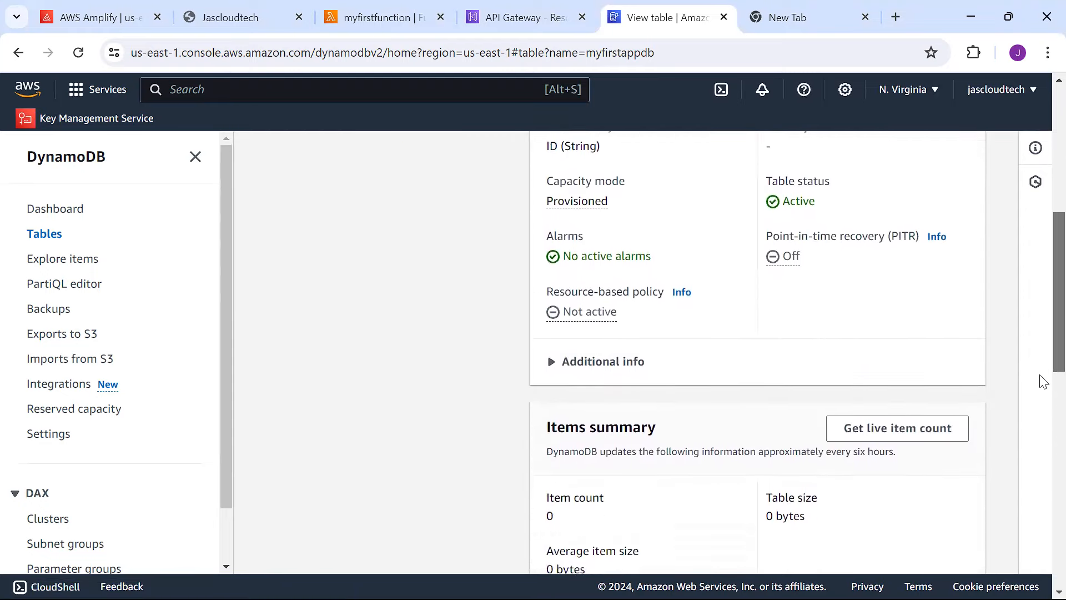
scroll(1041, 385, "up", 1)
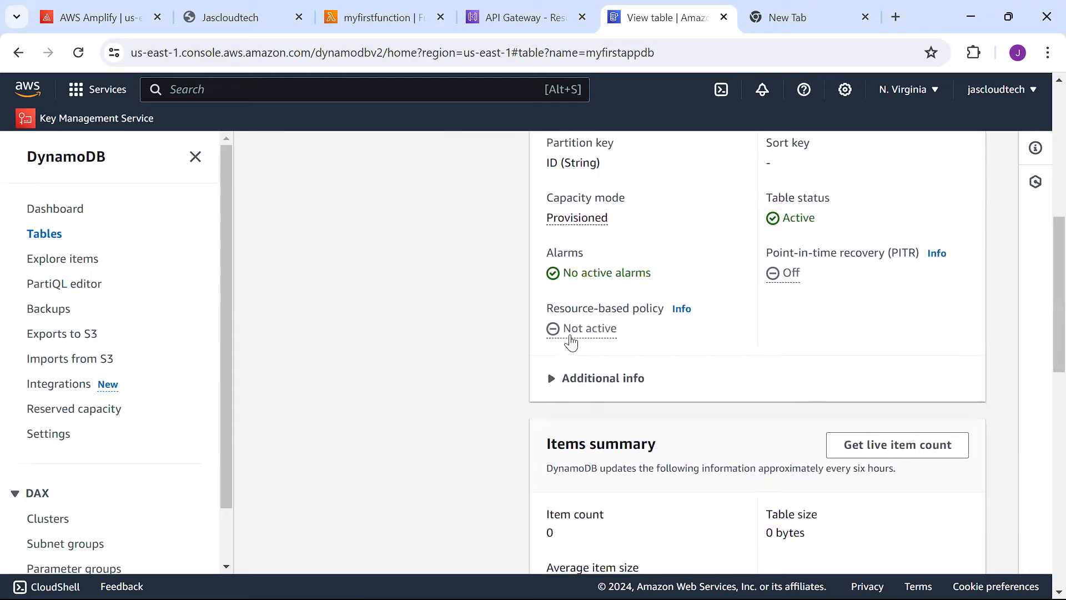
left_click(550, 388)
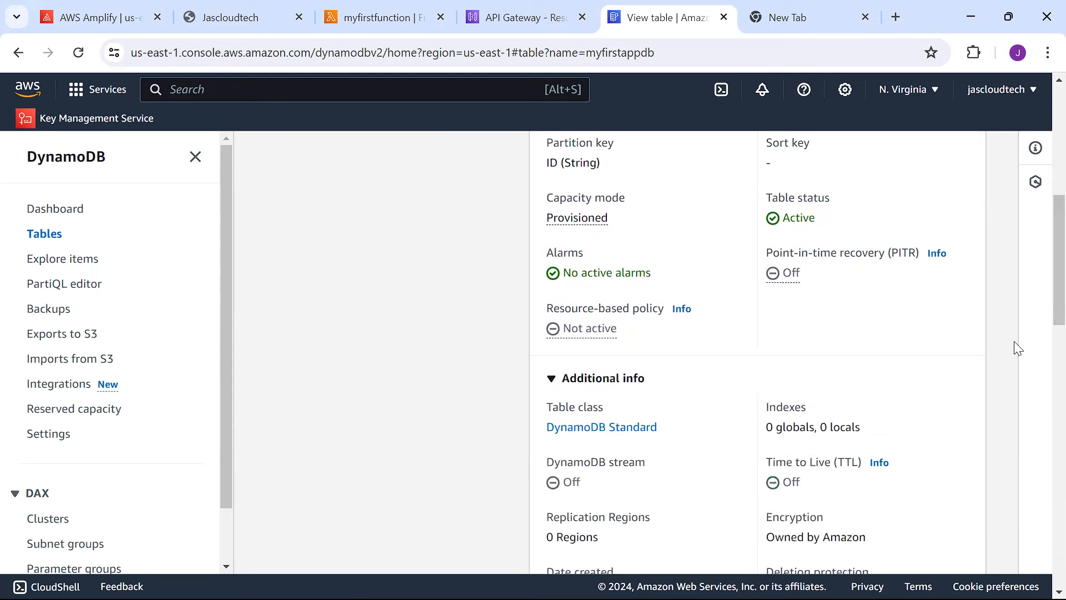
scroll(1042, 361, "down", 6)
scroll(1040, 388, "down", 2)
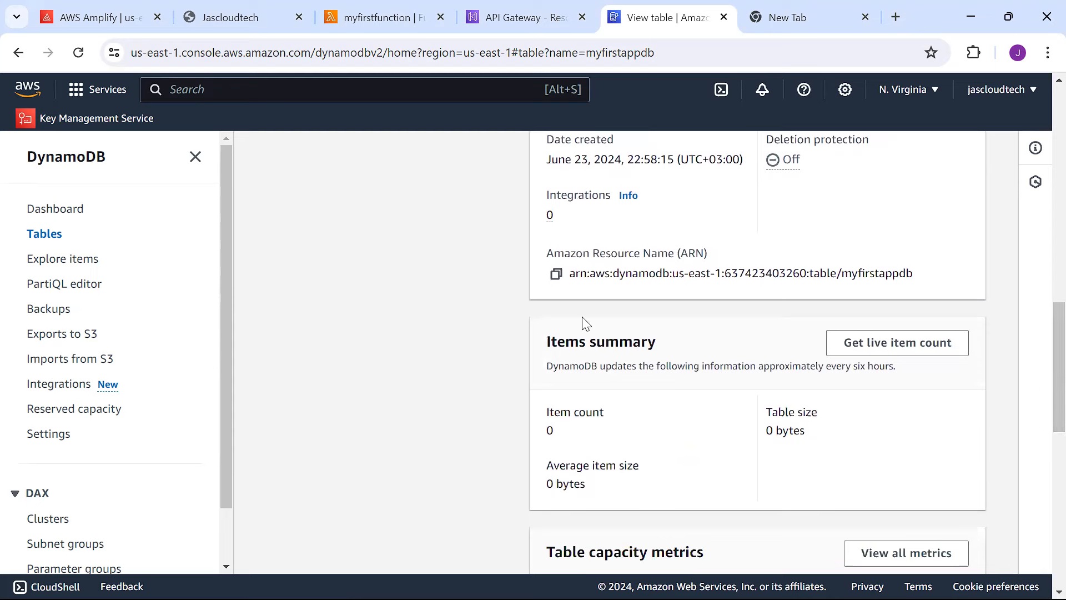
Paste the myfirstappdb table ARN into Notepad on a new line below the API URL, then minimize it.
left_click(556, 275)
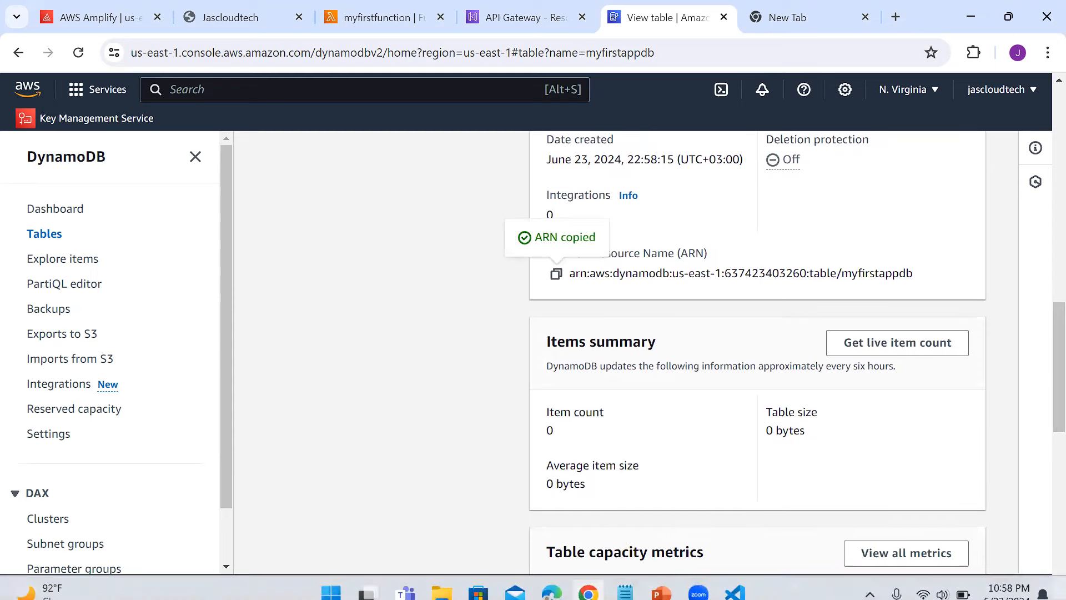
mouse_move(625, 580)
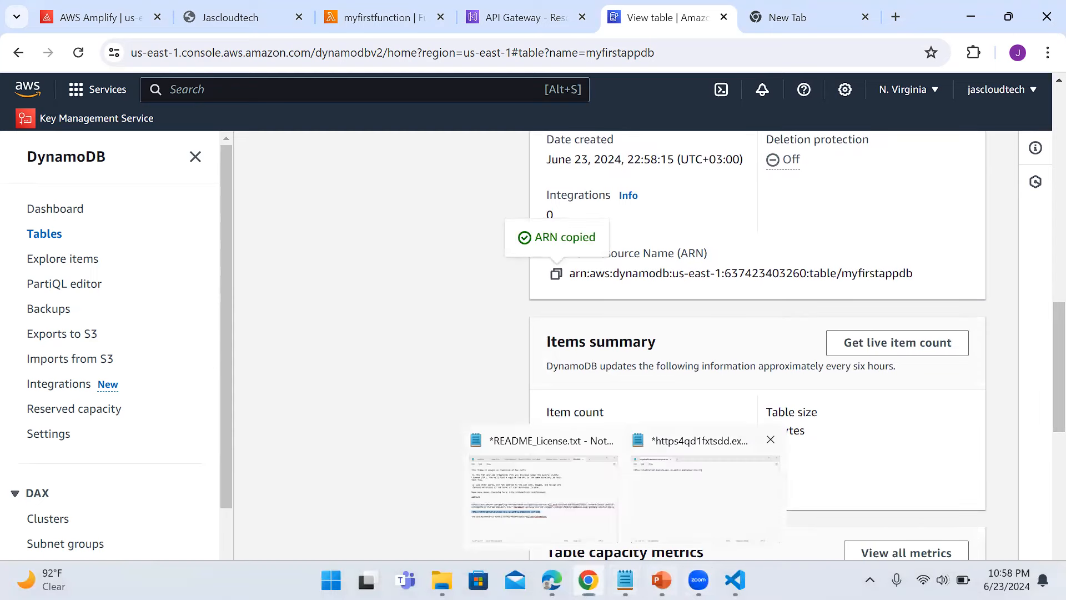
left_click(713, 488)
key("Return")
key("Return")
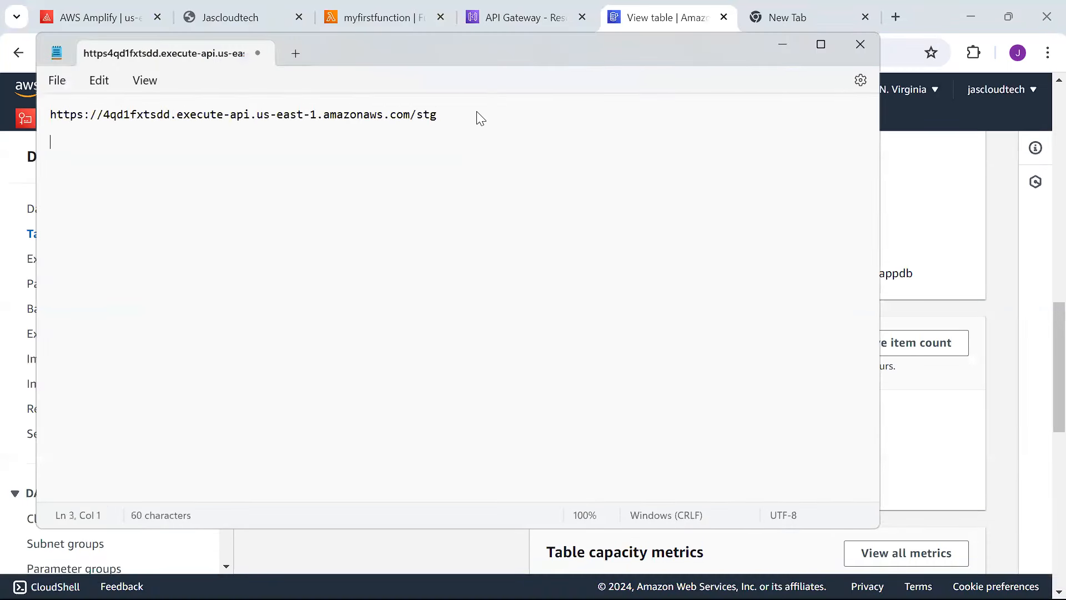
key("ctrl+v")
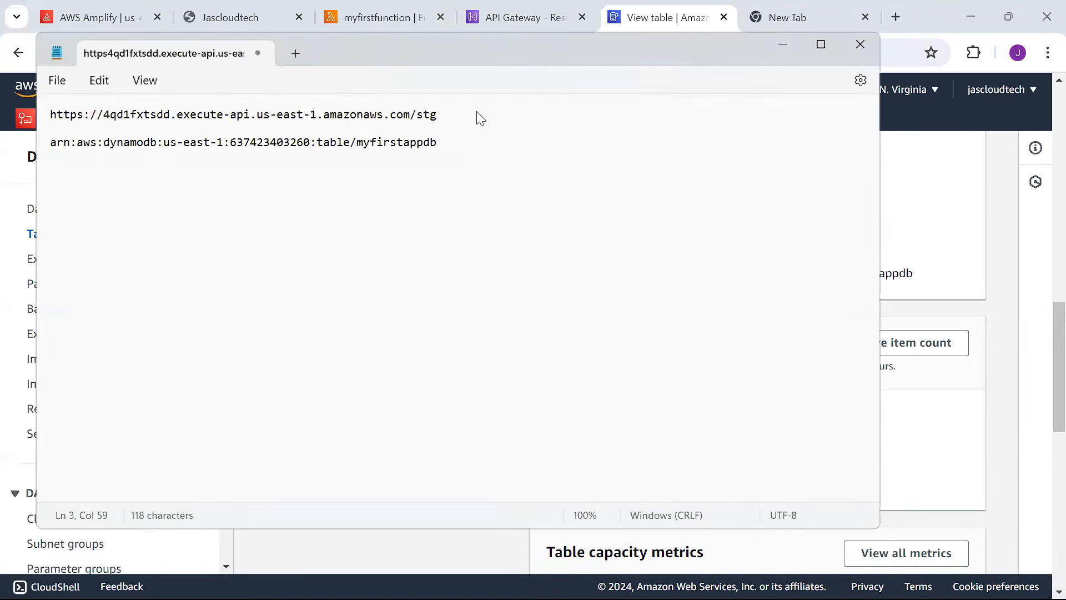
left_click(782, 45)
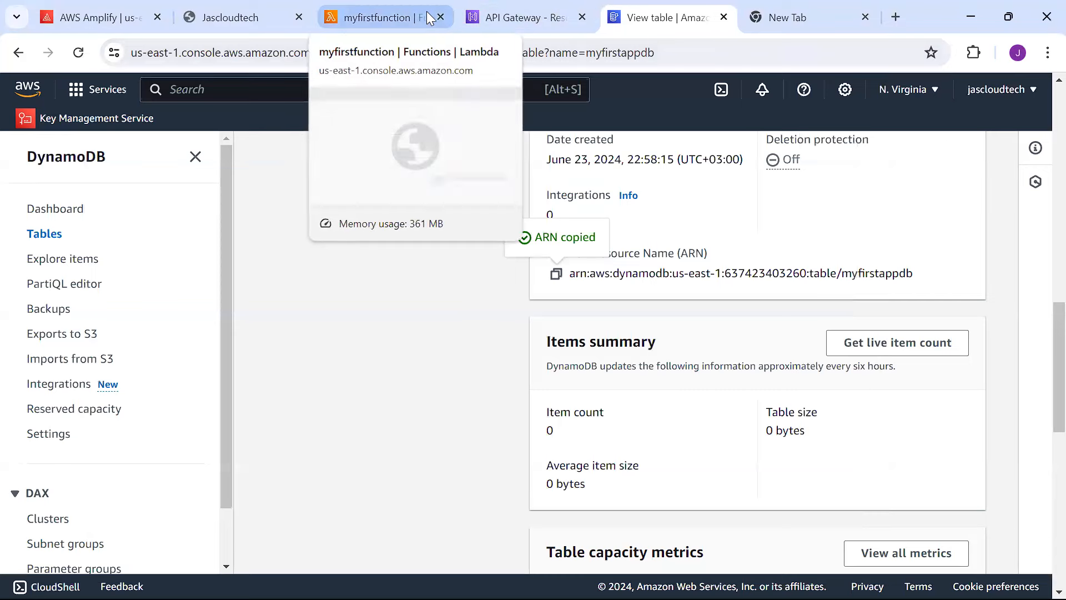
Return to the myfirstfunction Lambda page, closing the test event dialog and Tutorials panel.
left_click(409, 18)
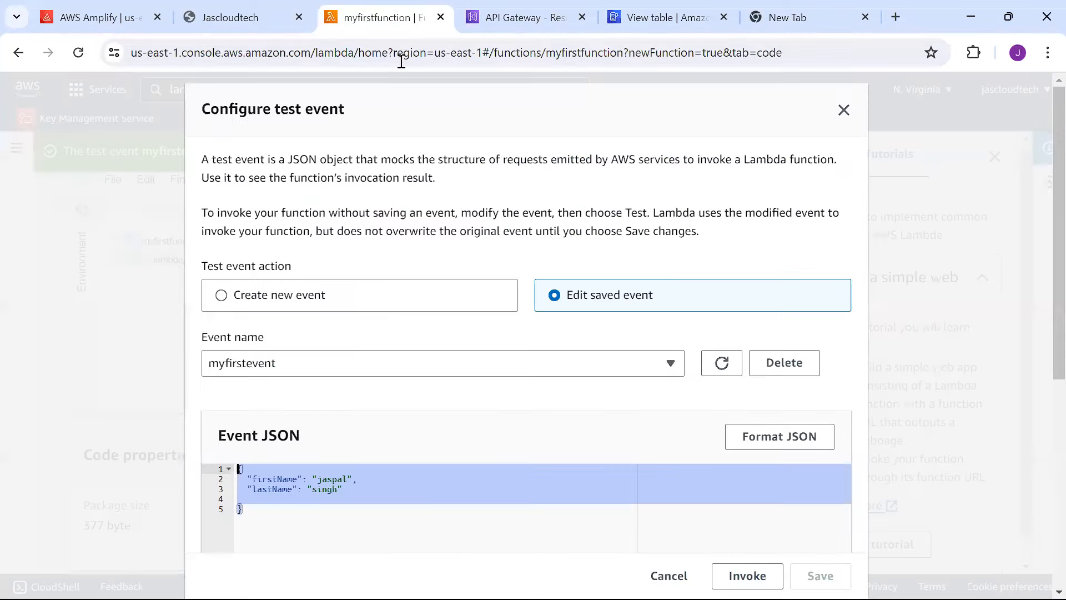
left_click(843, 110)
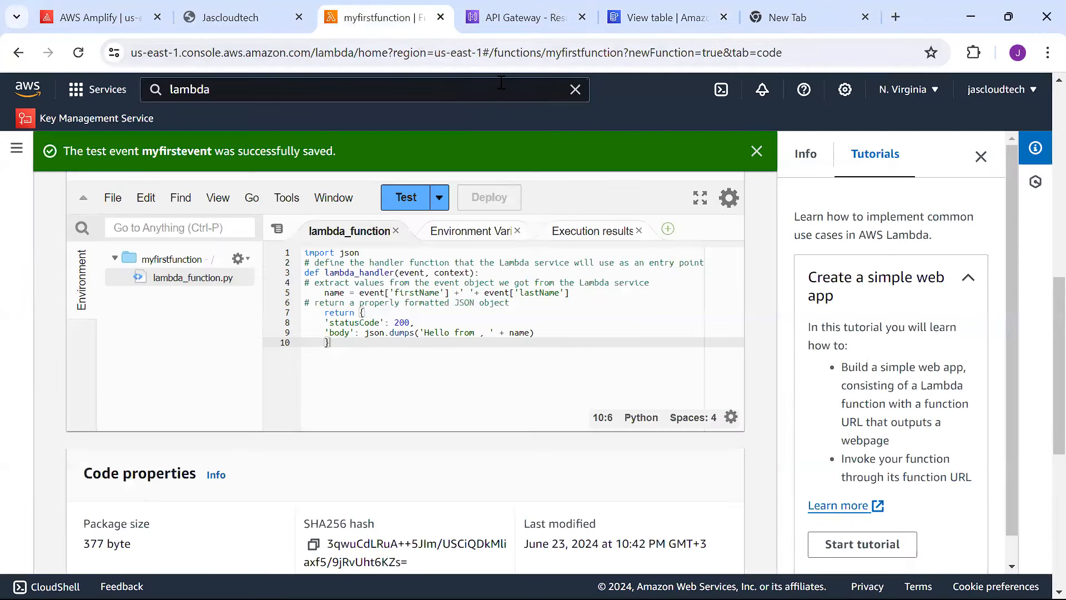
left_click(594, 101)
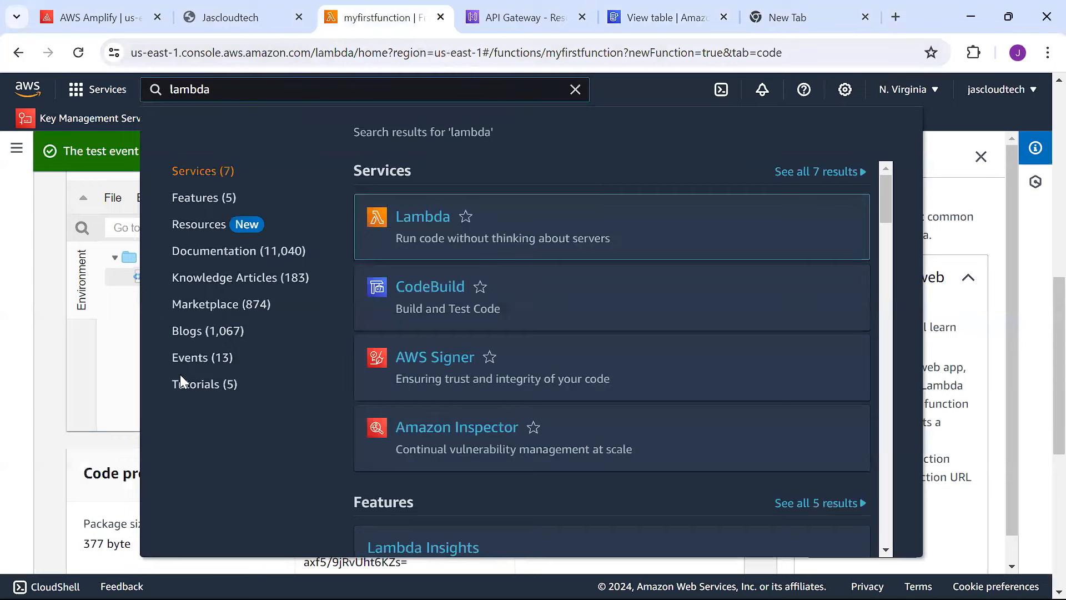
left_click(16, 363)
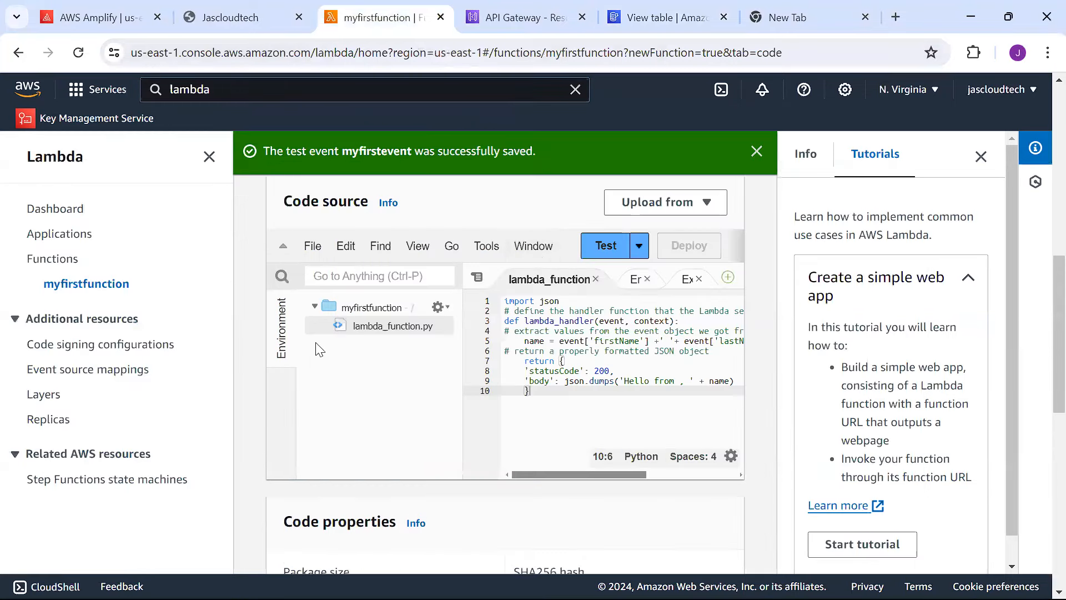
left_click(980, 156)
left_click(978, 158)
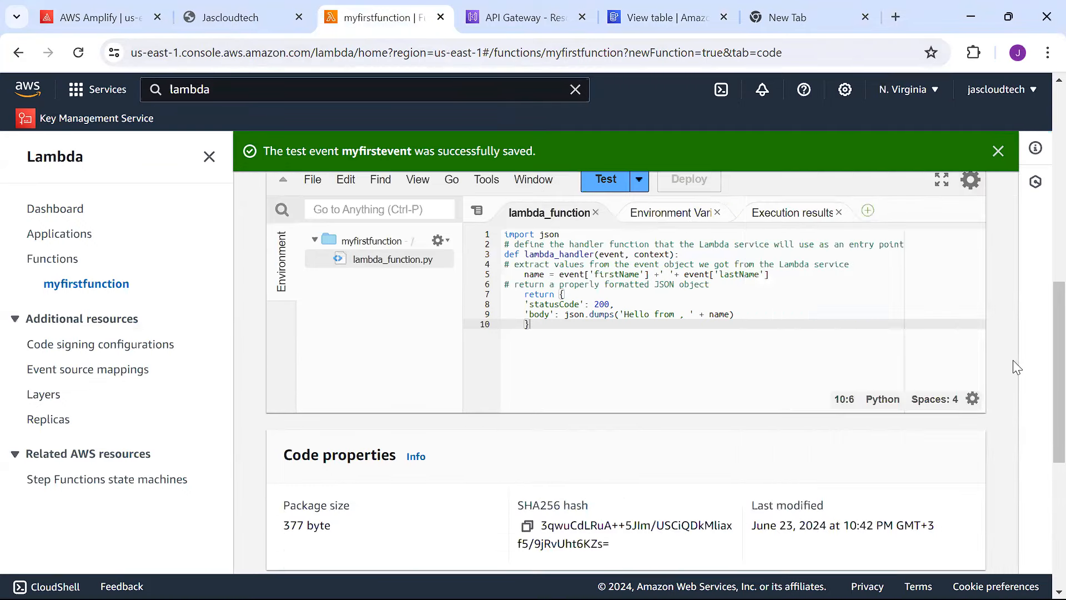
Follow the function's execution role myfirstfunction-role-7b8dcoob from Configuration > Permissions to IAM.
left_click_drag(1057, 423, 1040, 568)
left_click_drag(1041, 494, 1040, 364)
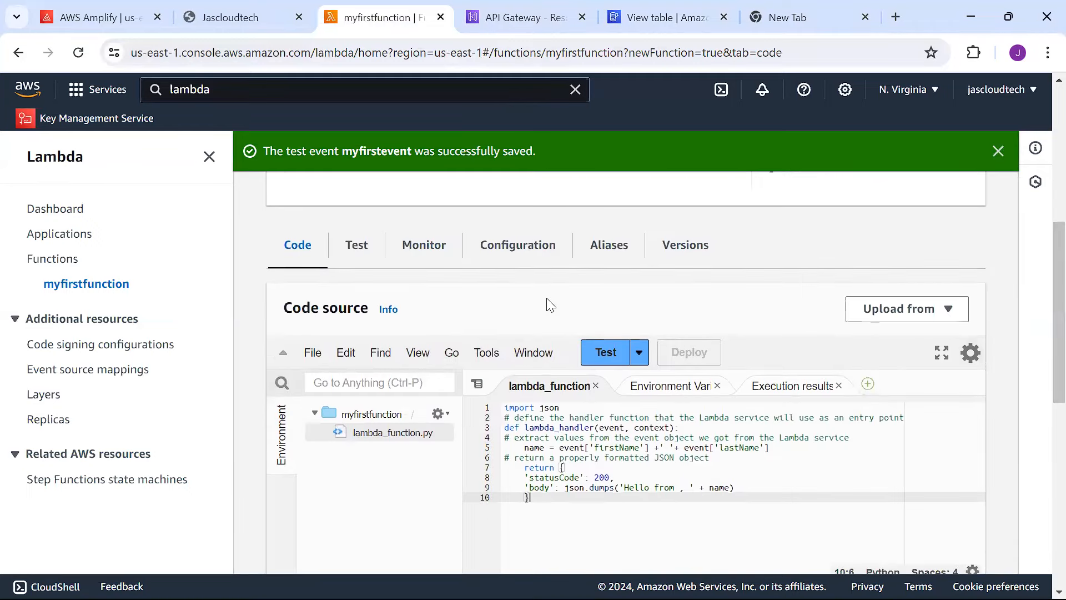
left_click(506, 258)
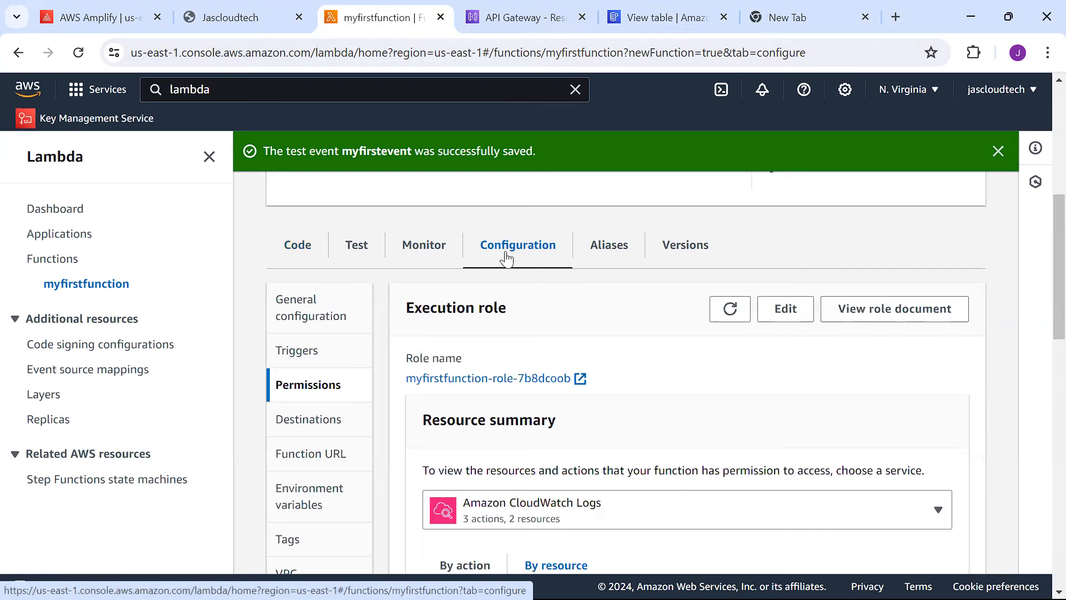
left_click(485, 378)
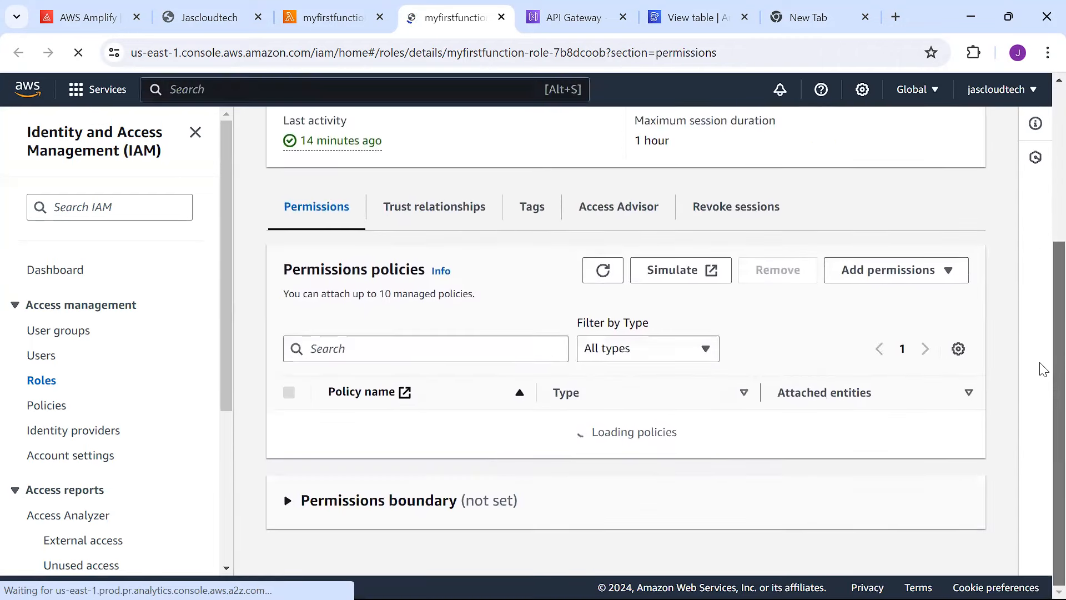
Start an inline policy for myfirstfunction-role-7b8dcoob from Add permissions.
scroll(1041, 377, "down", 1)
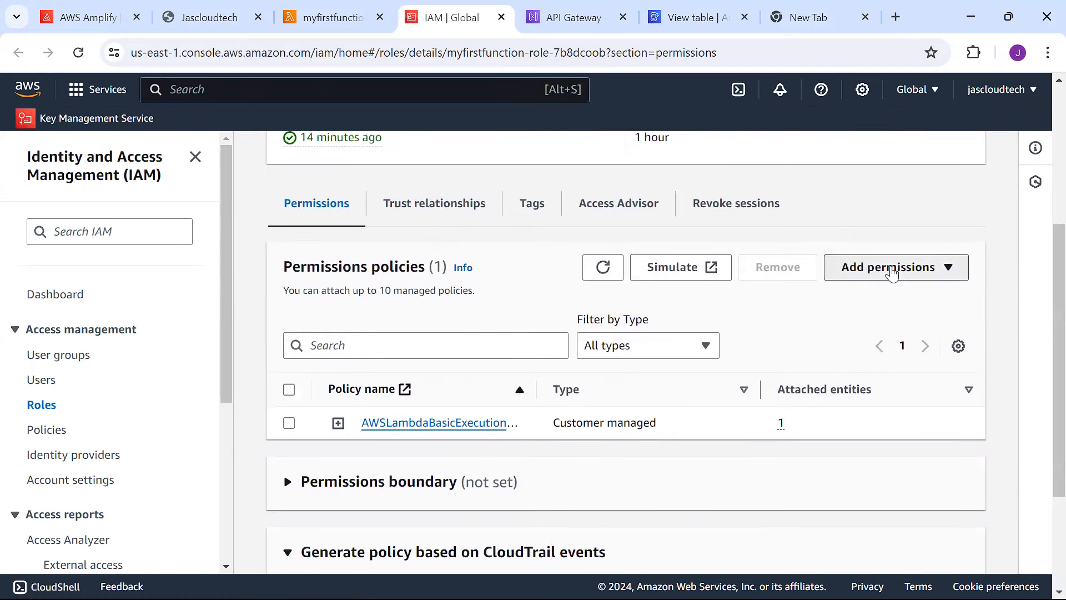
left_click(887, 269)
left_click(873, 326)
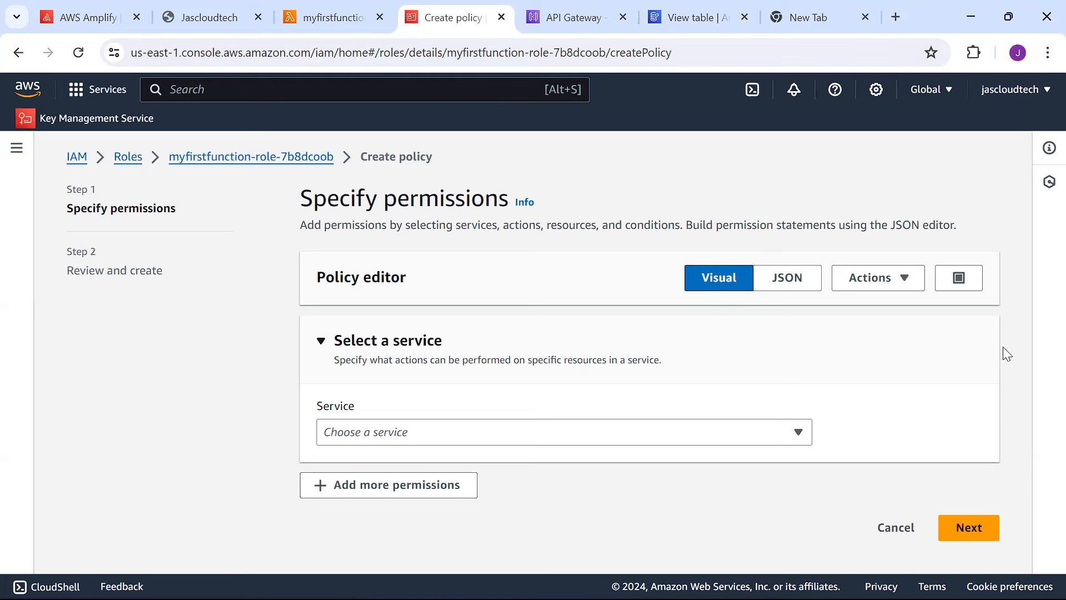
Choose DynamoDB as the service the policy grants.
key("Tab")
left_click(780, 437)
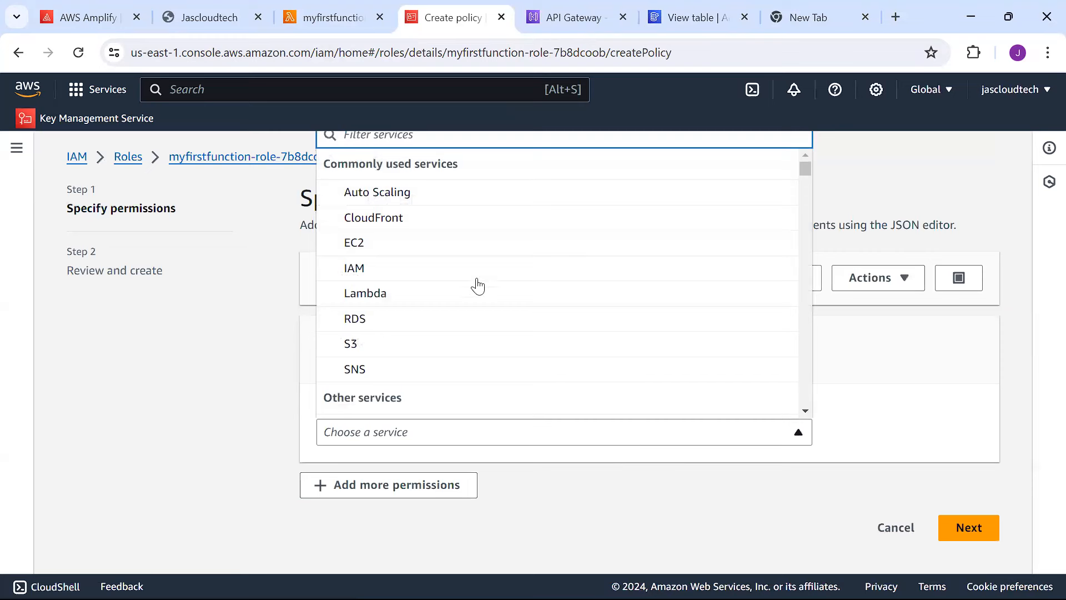
type("d")
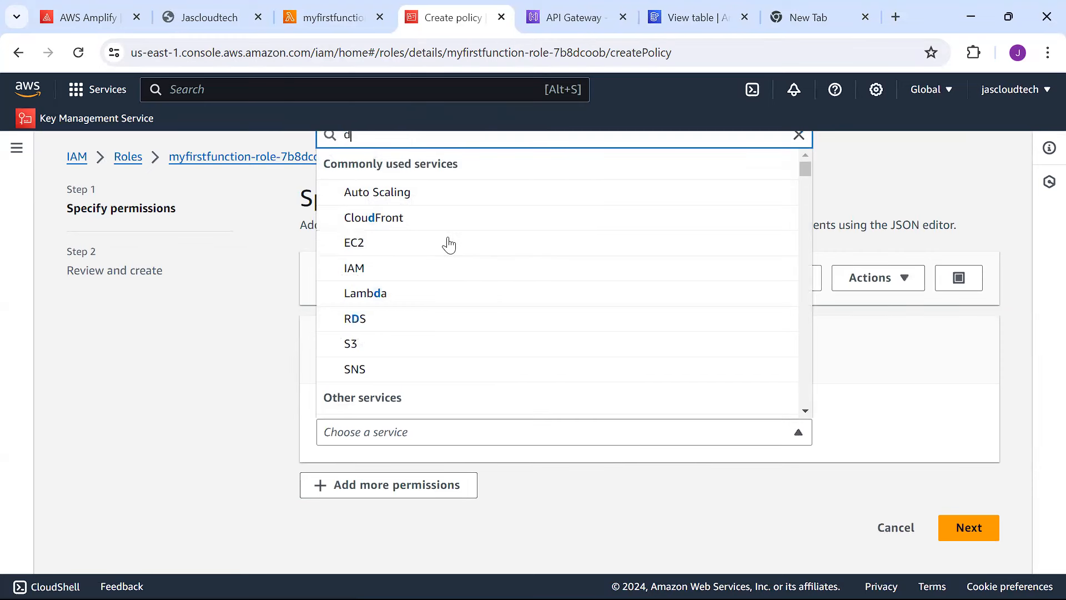
type("y")
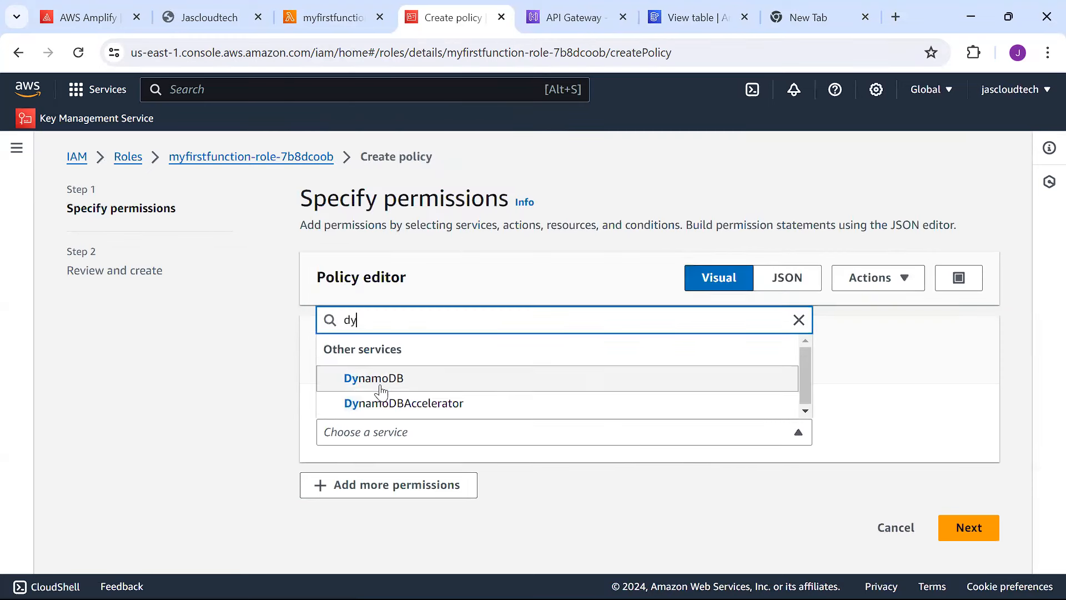
left_click(624, 370)
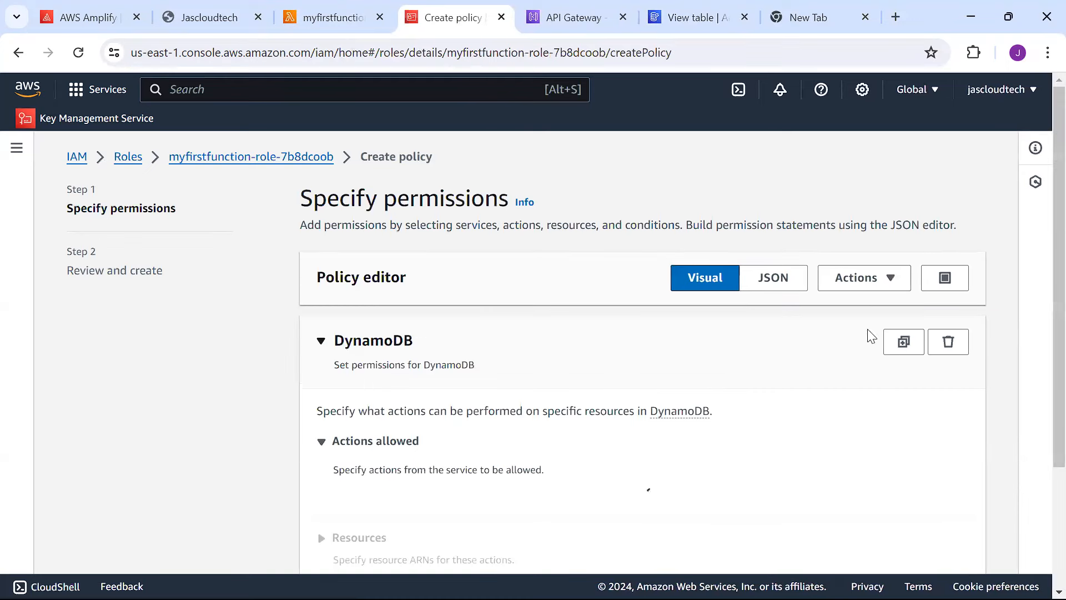
scroll(1043, 318, "down", 5)
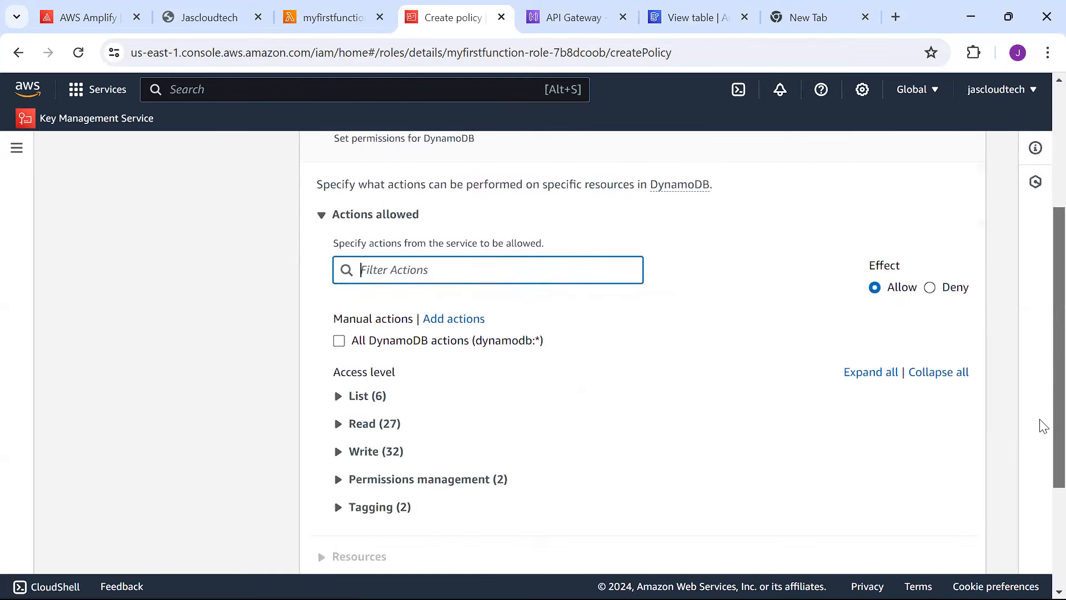
scroll(1041, 444, "down", 1)
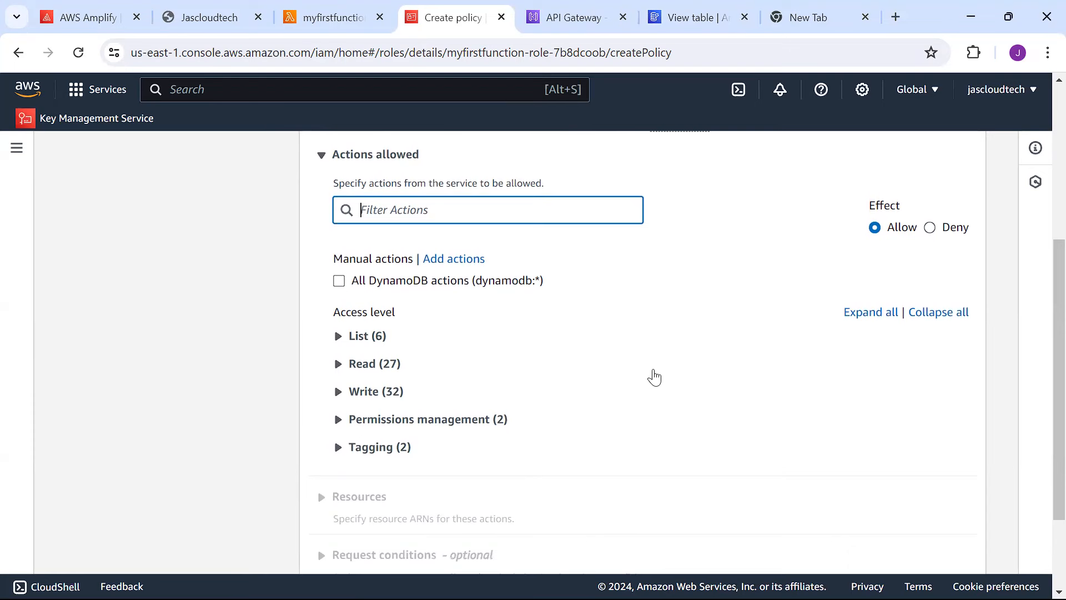
scroll(1043, 389, "down", 2)
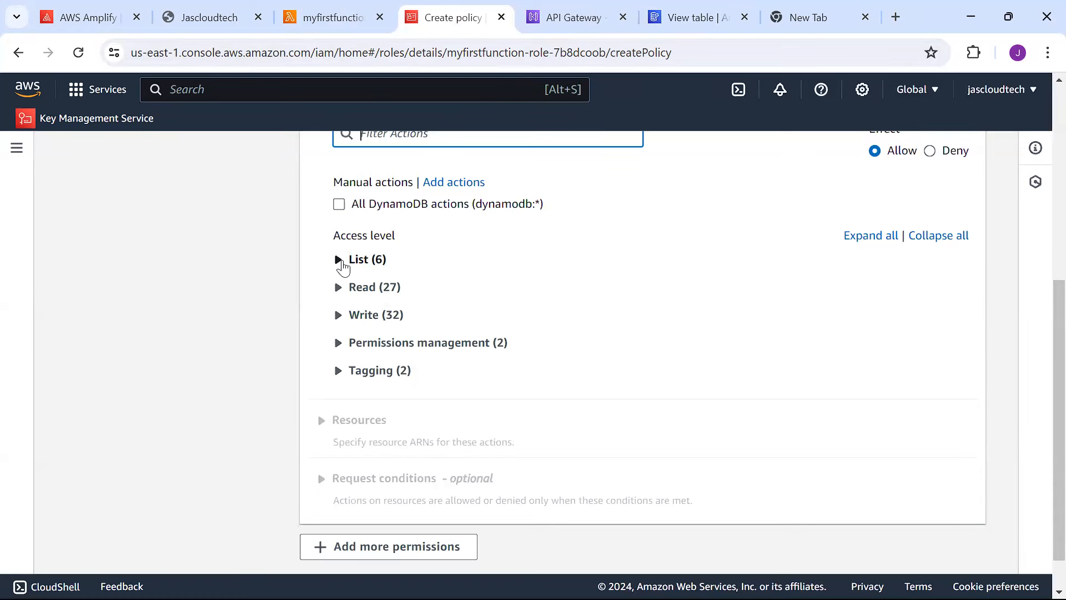
Under Read actions, allow GetItem, Query and Scan.
left_click(340, 260)
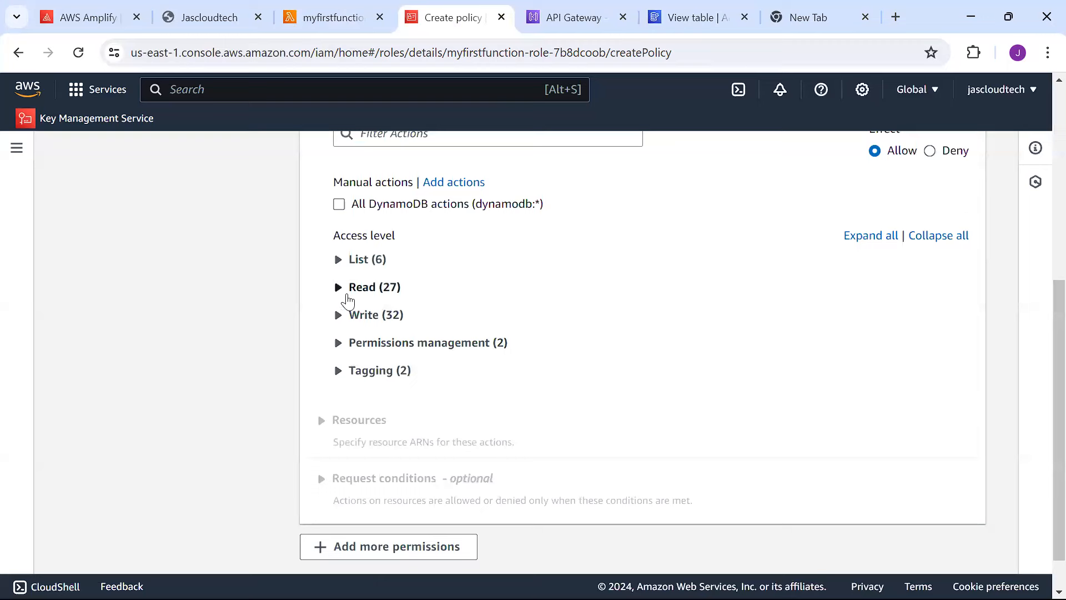
left_click(341, 288)
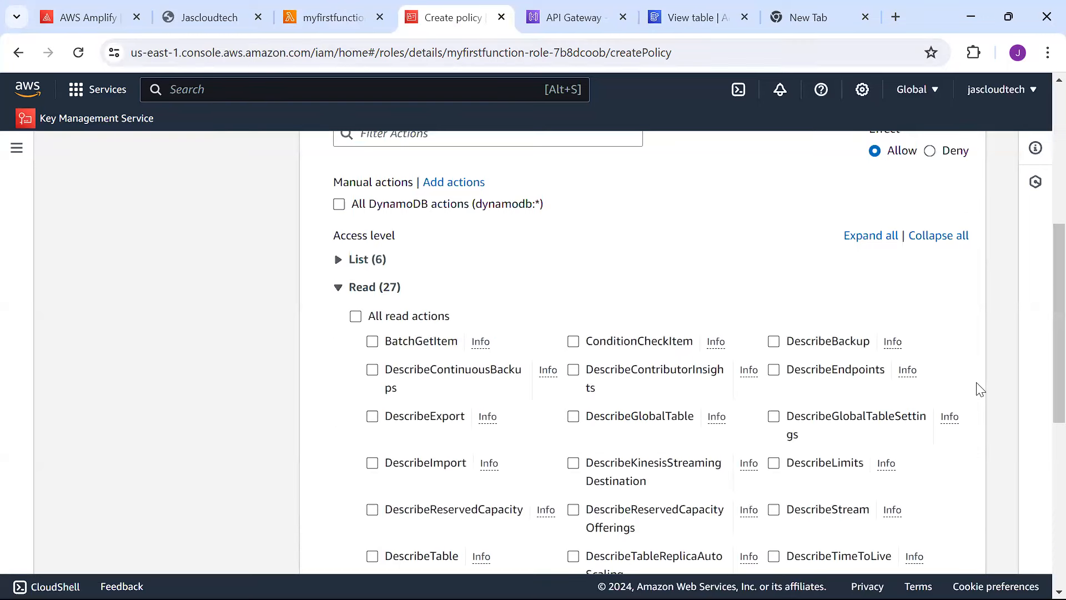
scroll(1040, 311, "down", 3)
scroll(1042, 383, "down", 1)
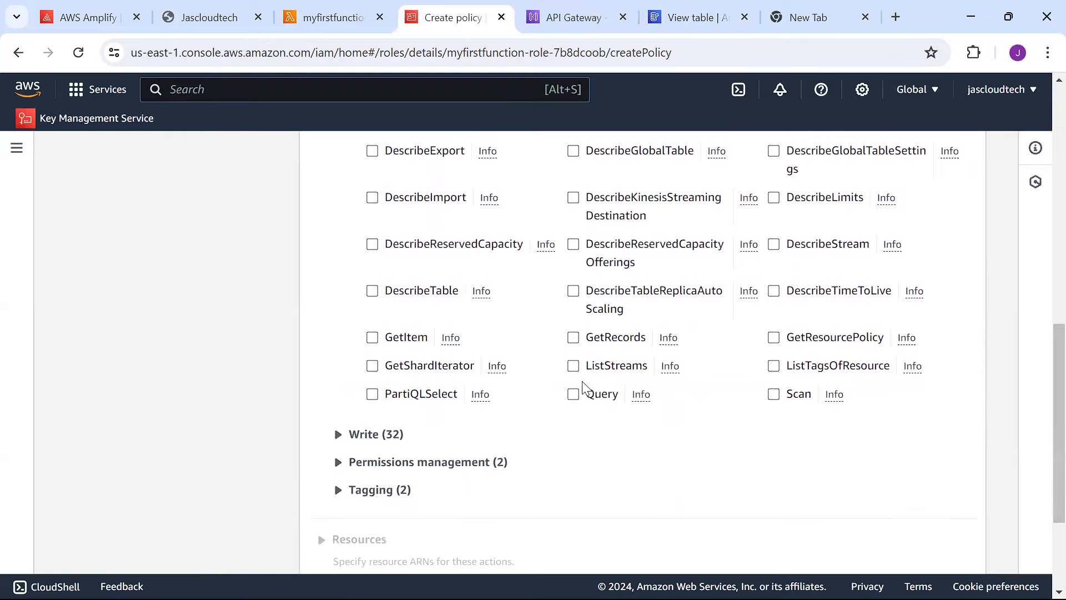
left_click(572, 395)
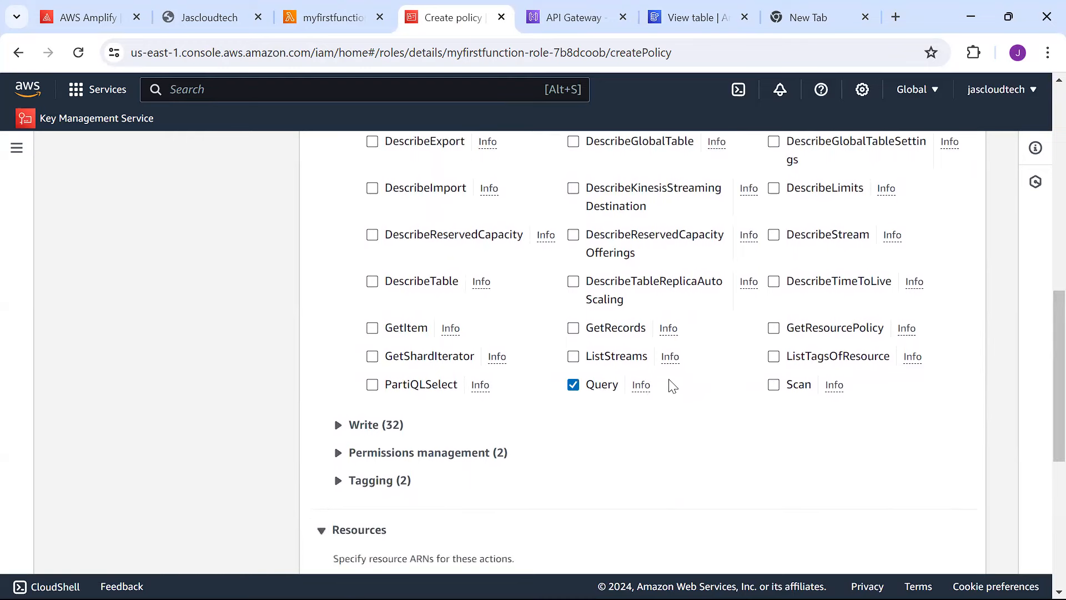
left_click(775, 389)
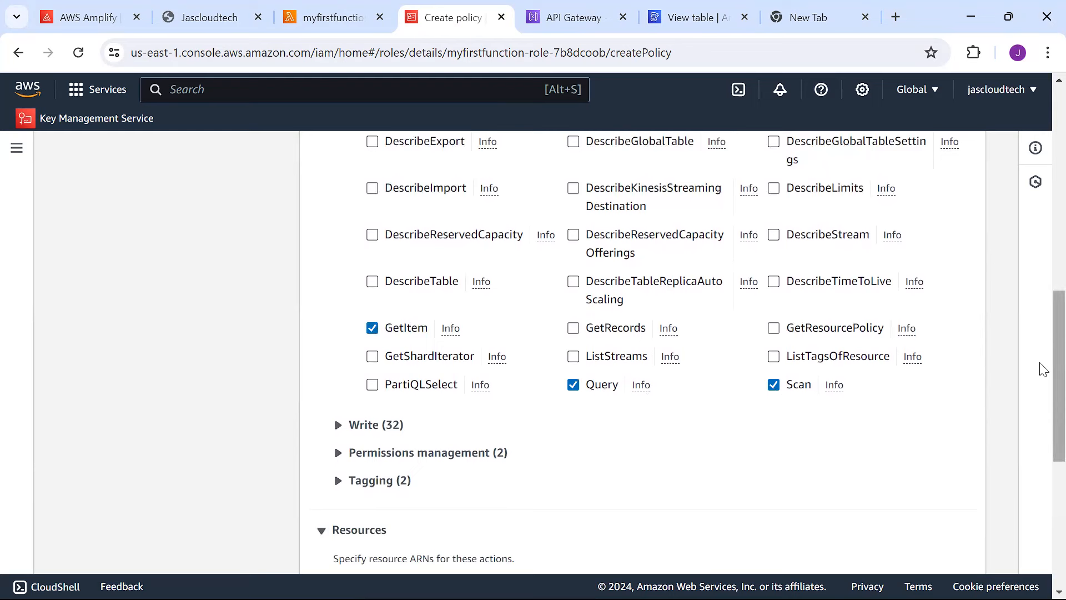
scroll(1043, 366, "up", 2)
scroll(1041, 362, "up", 2)
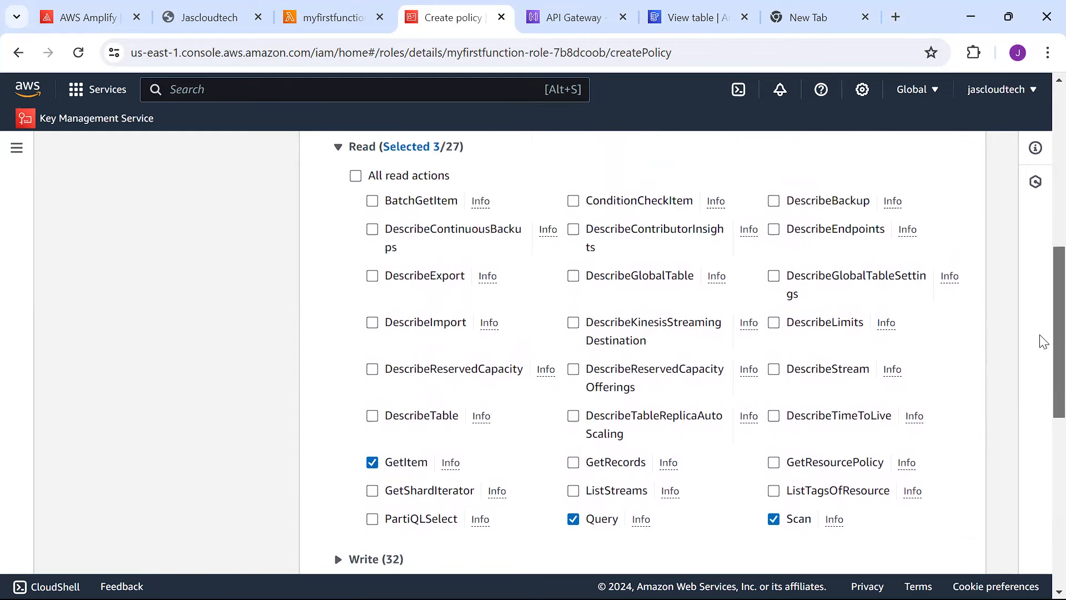
Under Write actions, allow PutItem, UpdateItem and DeleteItem, then scroll to Resources.
scroll(1040, 341, "down", 5)
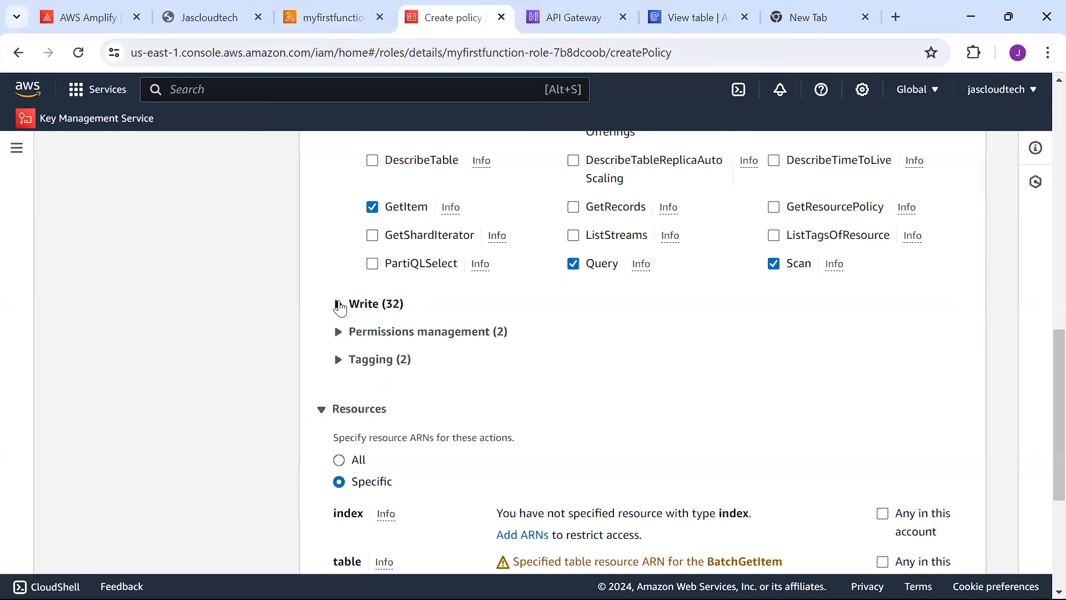
left_click(339, 305)
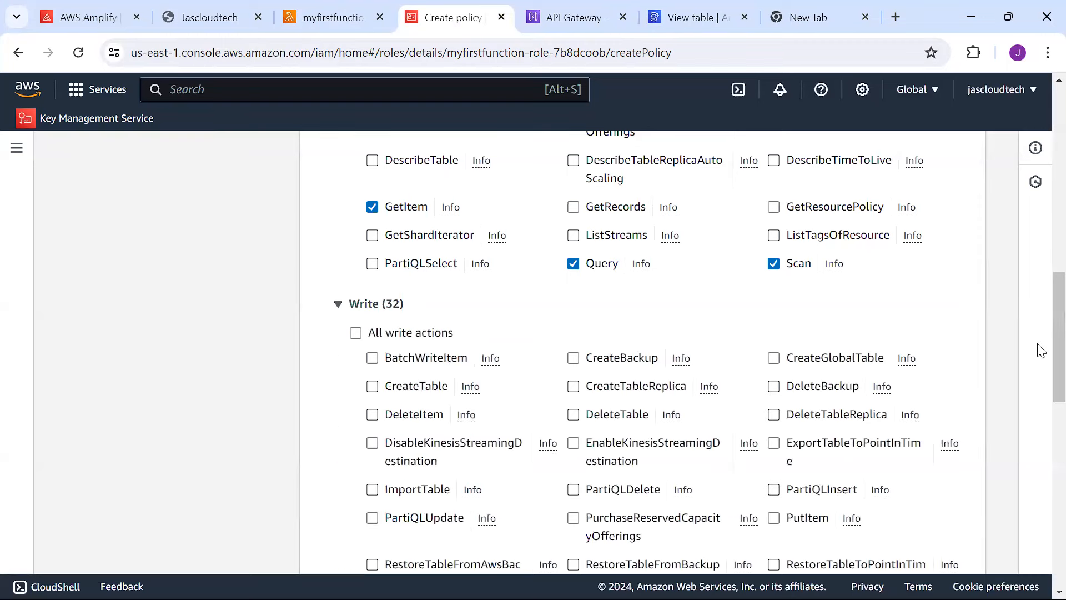
scroll(1043, 328, "down", 5)
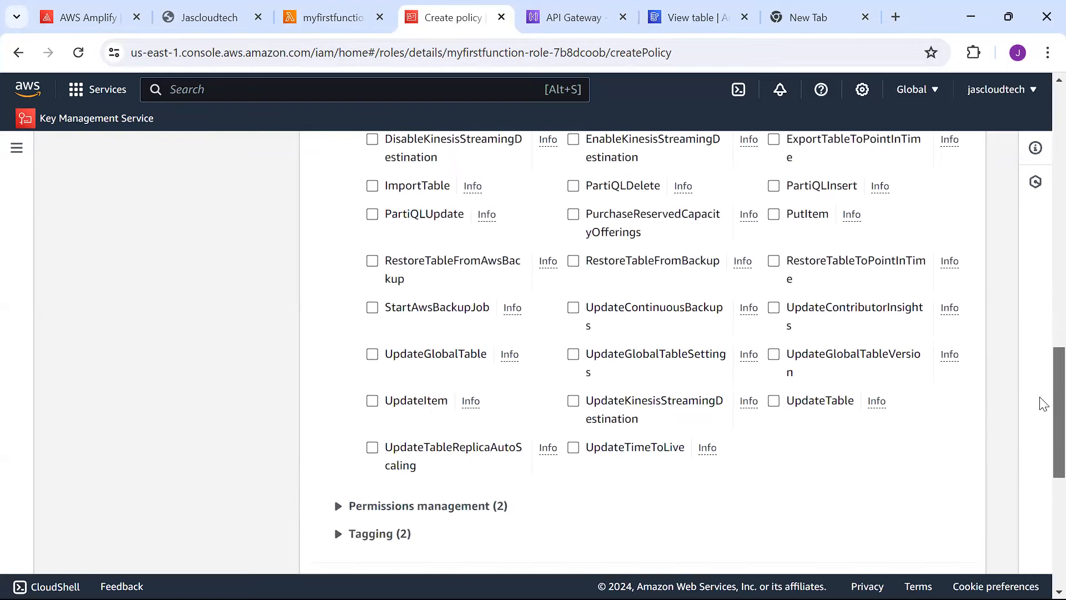
left_click(372, 402)
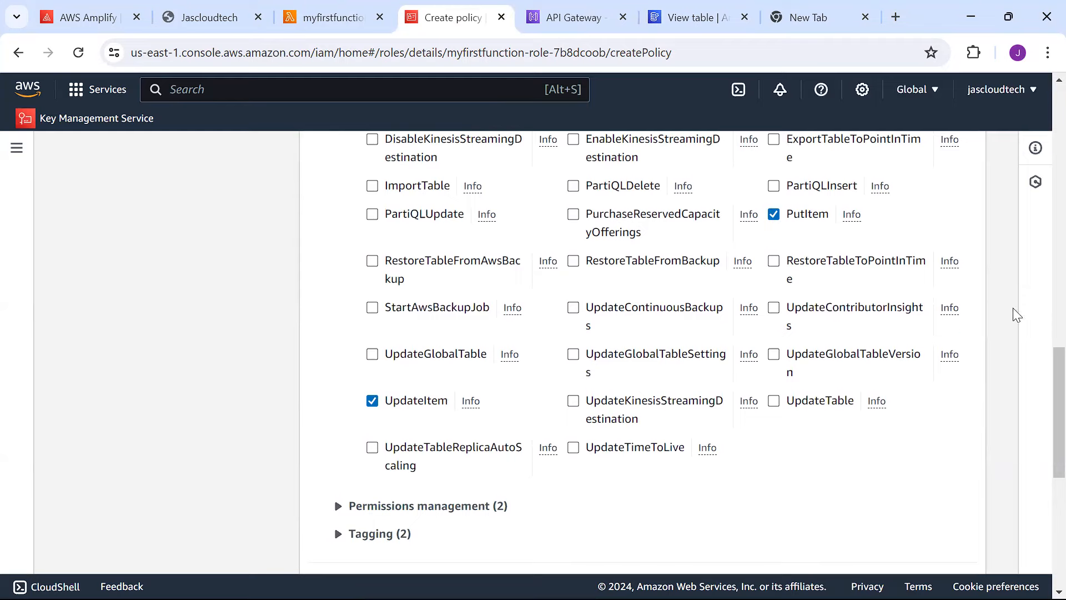
scroll(1041, 428, "down", 1)
scroll(1041, 366, "up", 5)
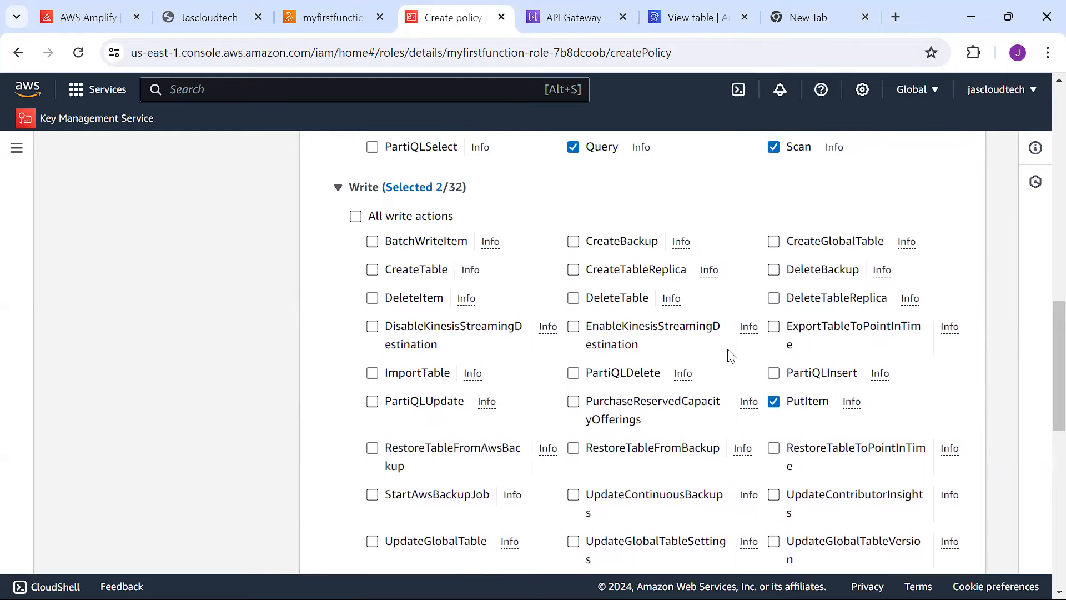
left_click(372, 298)
scroll(1040, 374, "down", 6)
left_click_drag(1040, 420, 1040, 423)
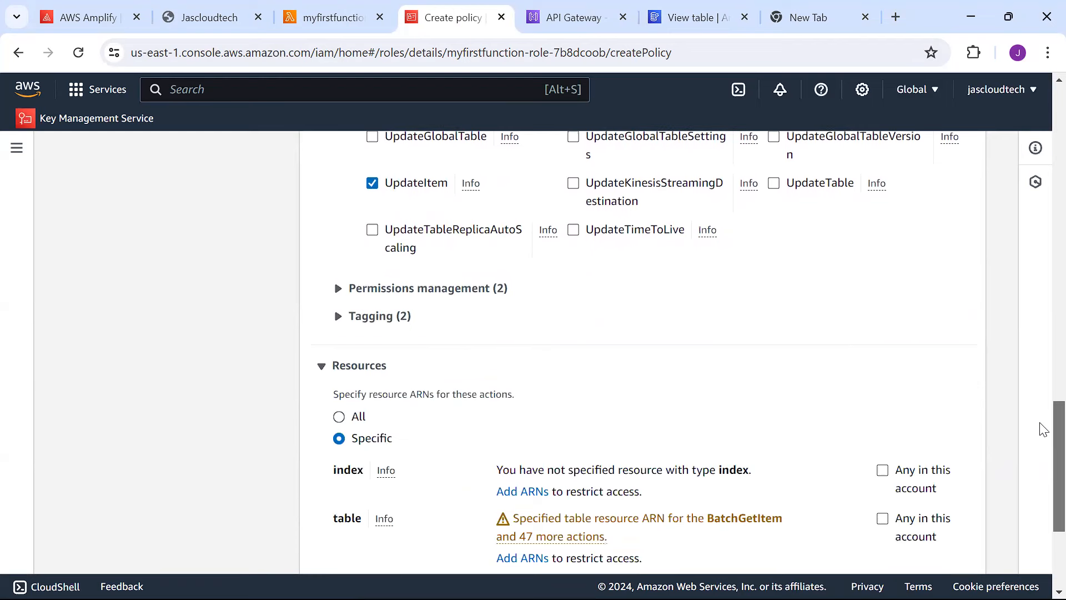
left_click_drag(1042, 427, 1040, 467)
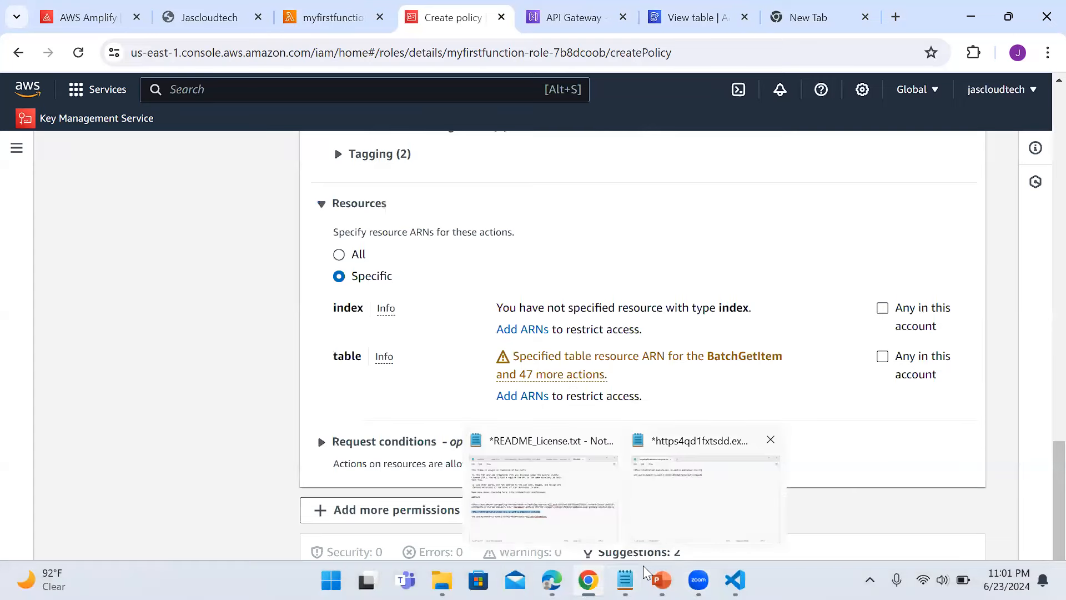
After checking the ARN in Notepad, set index and table resources to Any in this account.
left_click(643, 565)
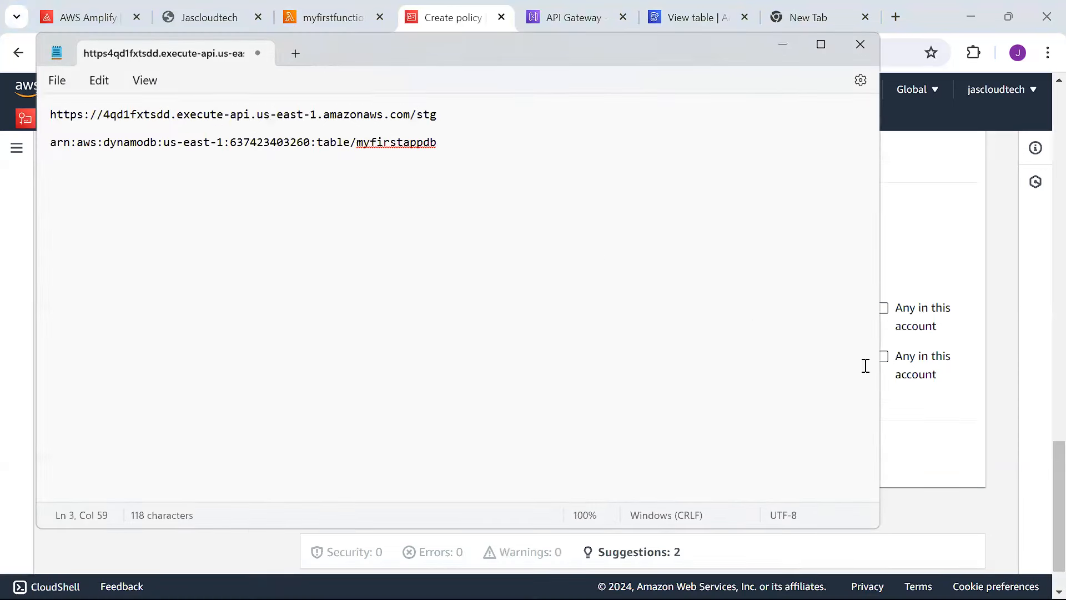
left_click(1043, 399)
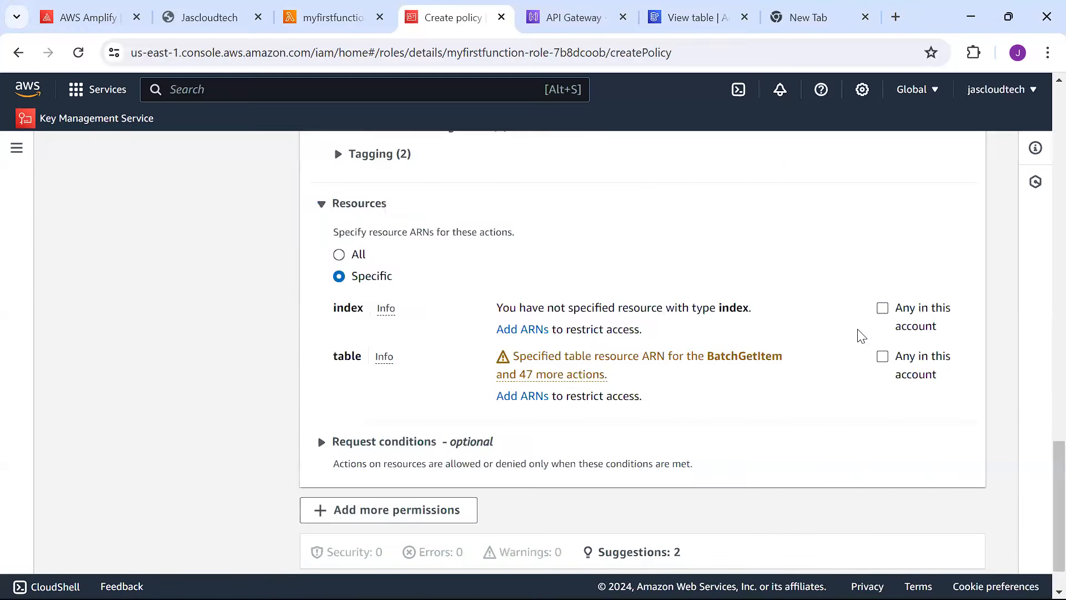
left_click(883, 309)
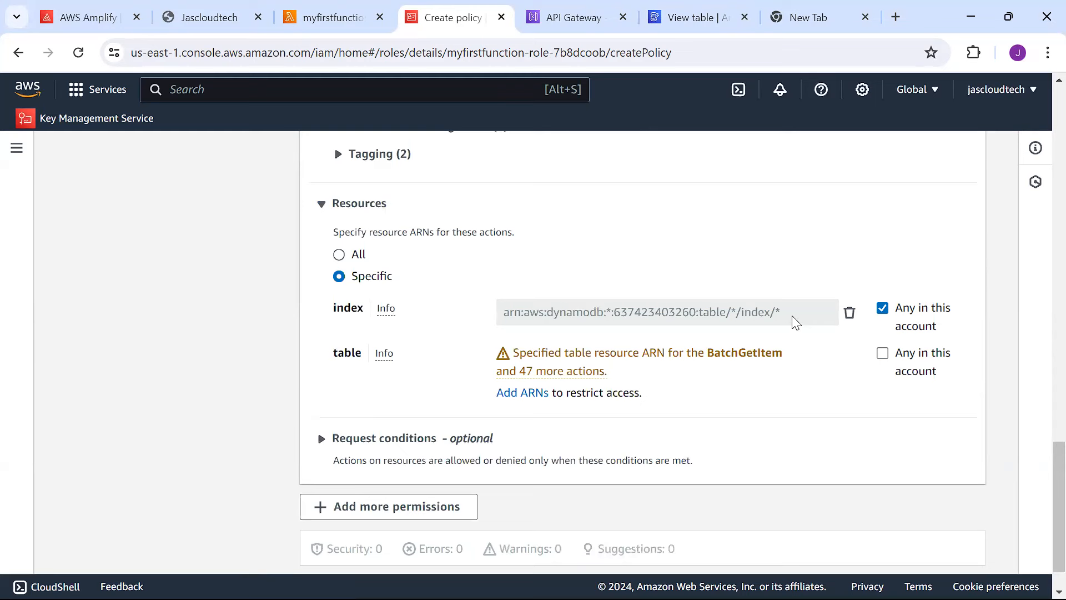
left_click(883, 353)
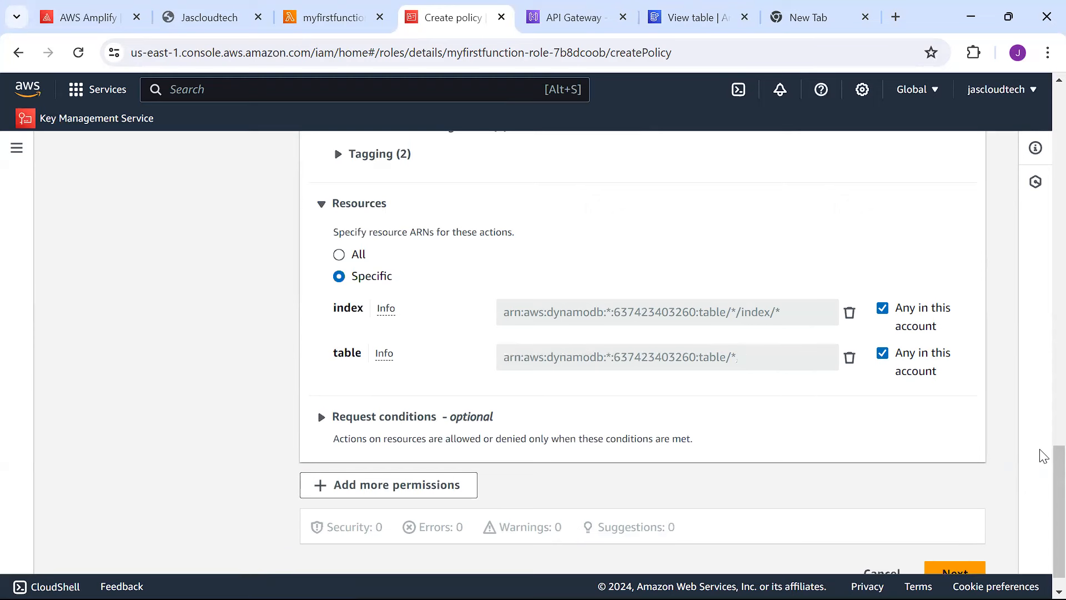
scroll(1042, 500, "down", 1)
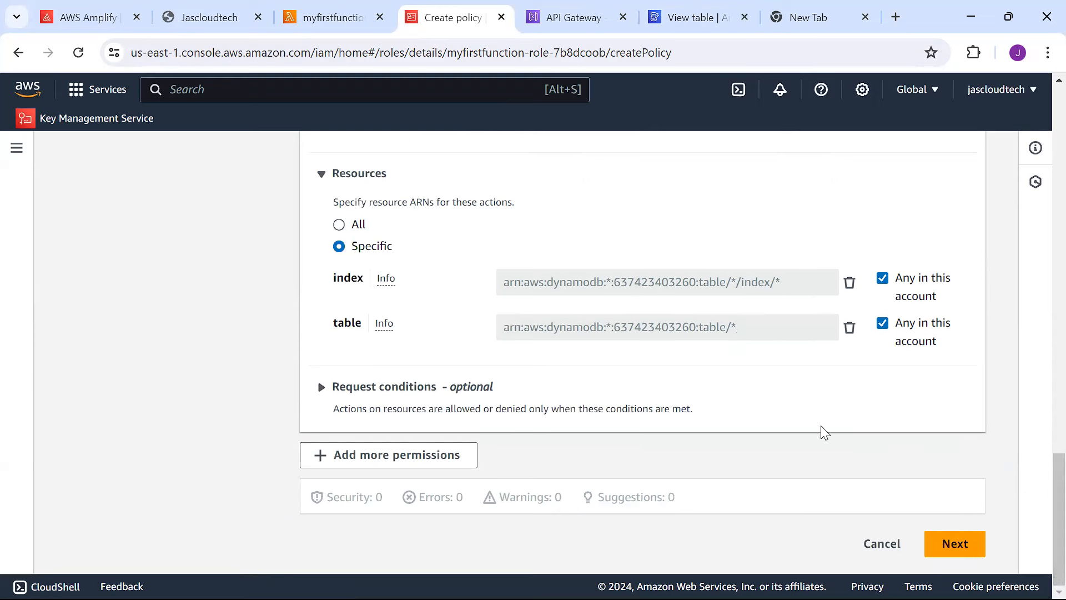
Name the inline policy mywebapppolicy and create it.
left_click(955, 544)
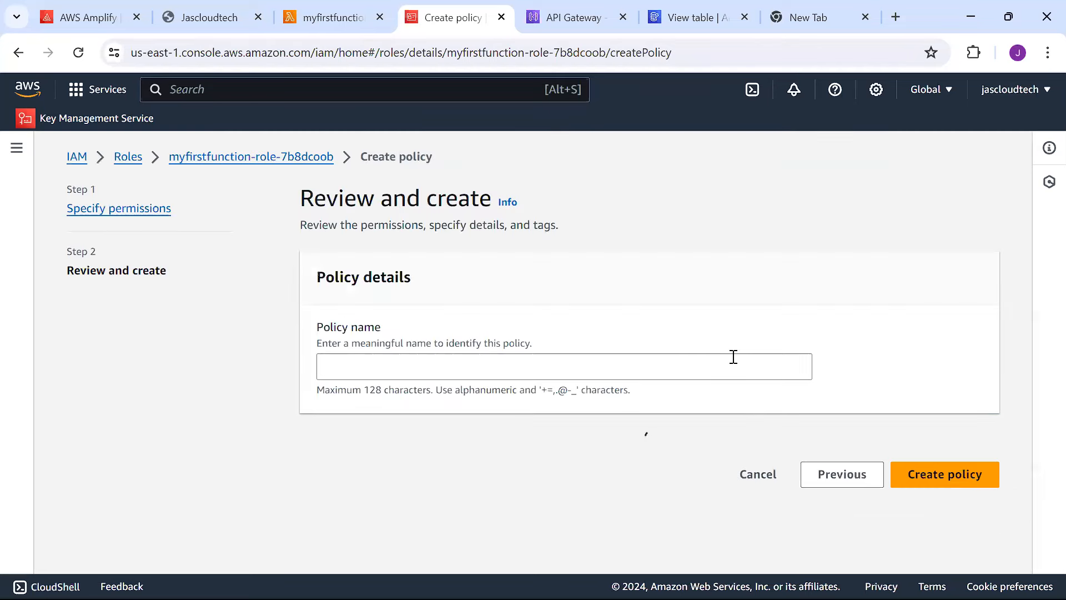
left_click(653, 367)
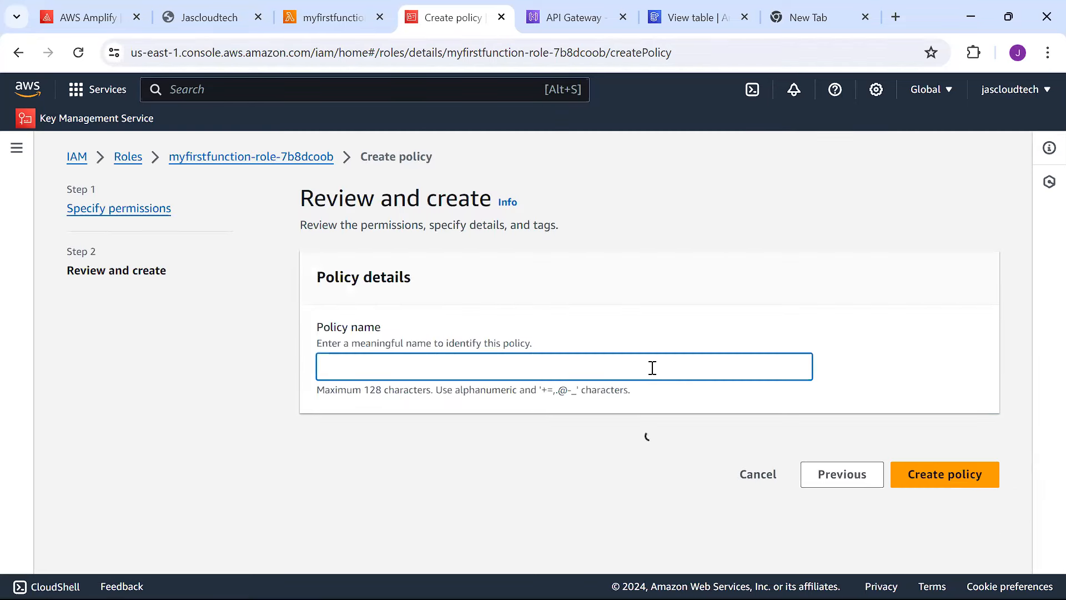
type("mywe")
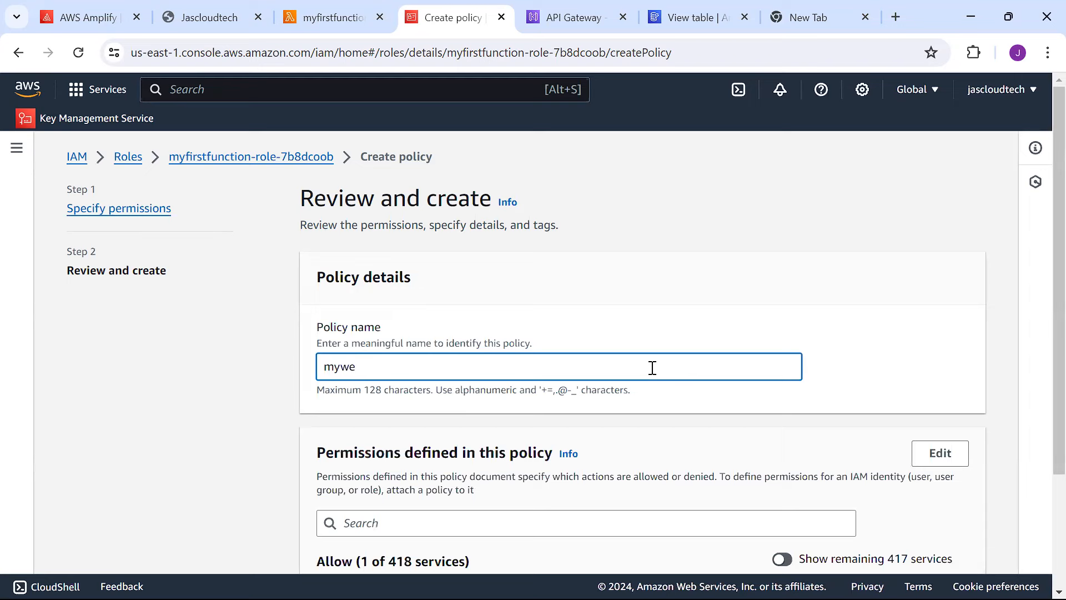
type("bapppolicy")
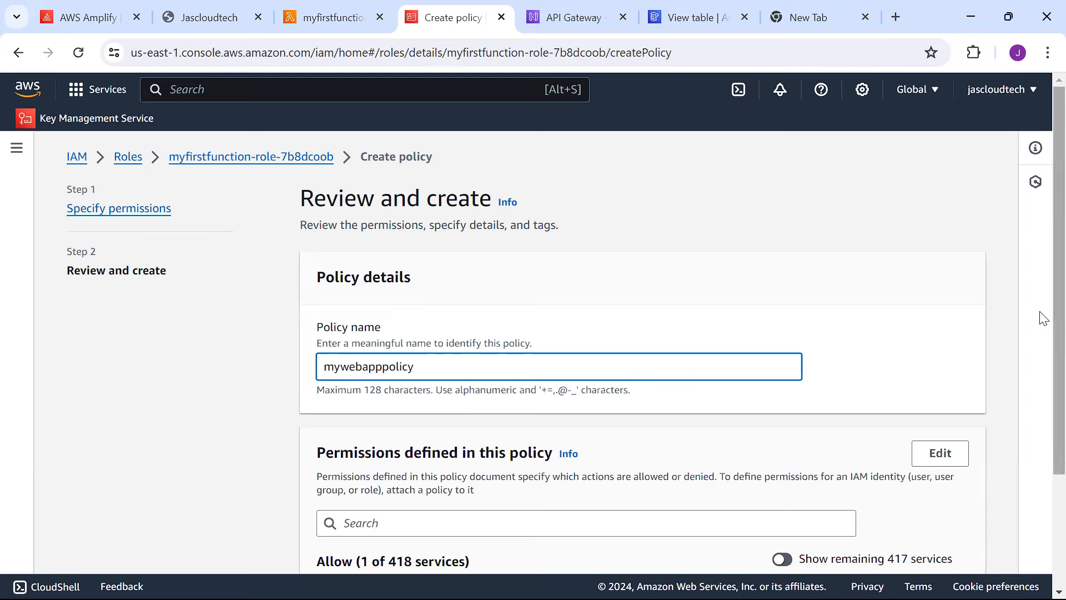
scroll(1041, 389, "down", 3)
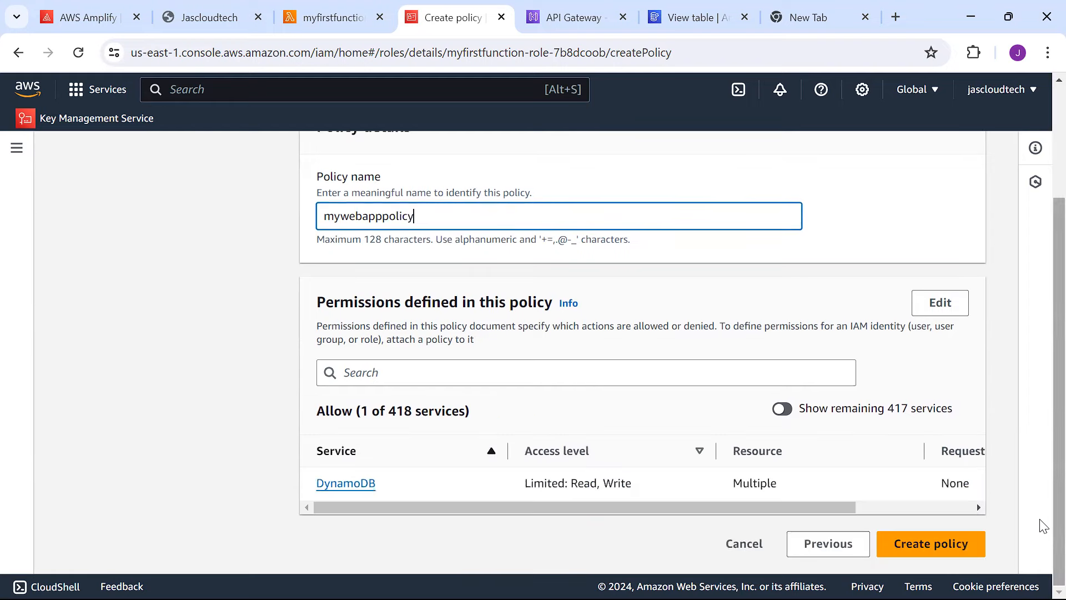
left_click(926, 546)
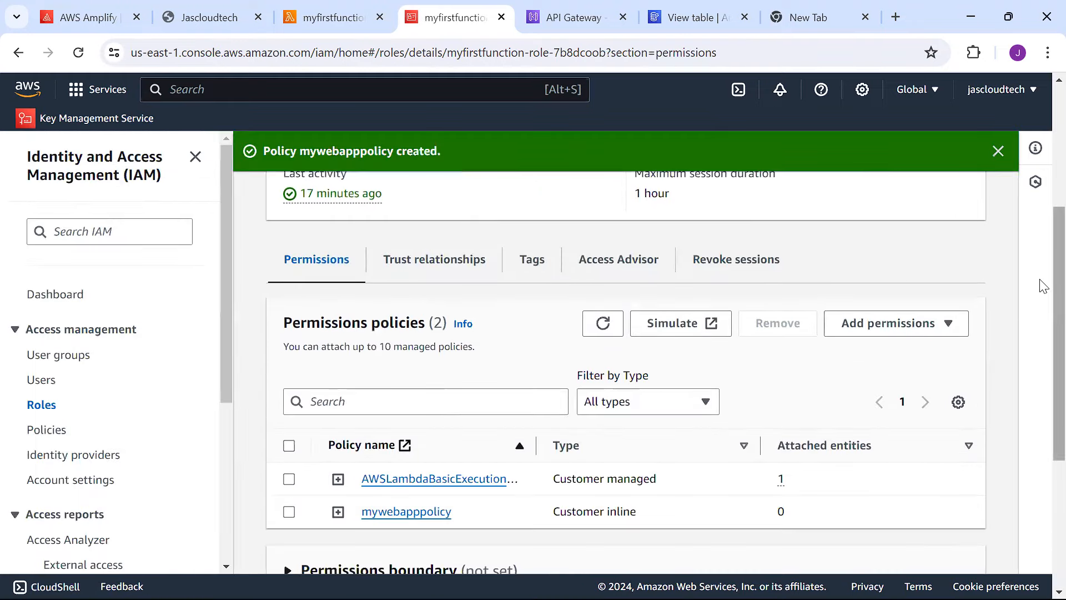
Expand mywebapppolicy, review its JSON, and select part of the DynamoDB resource ARN.
scroll(1042, 305, "down", 2)
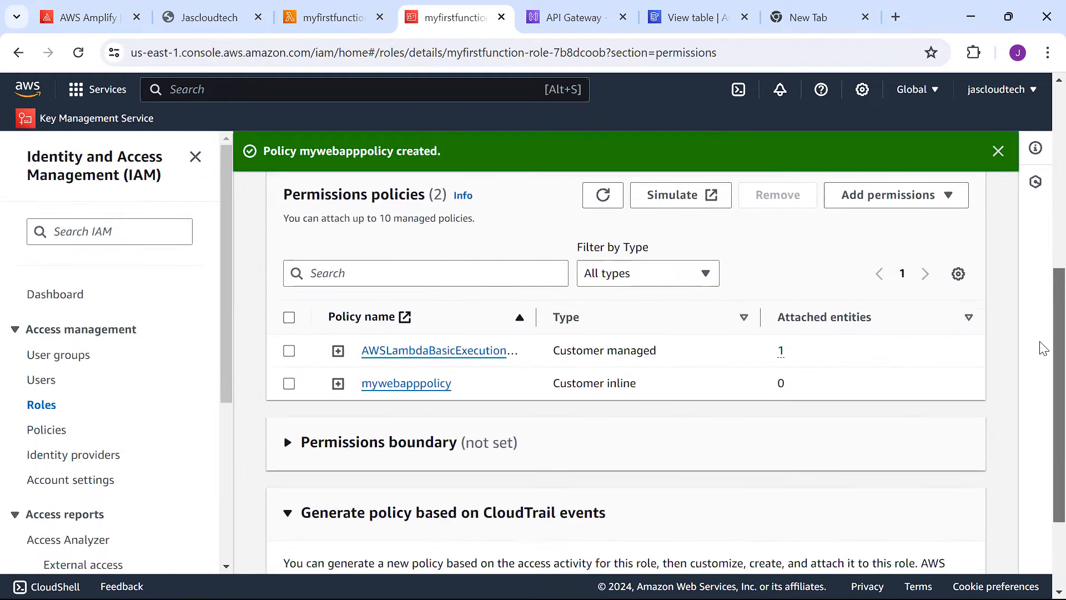
scroll(1043, 349, "down", 1)
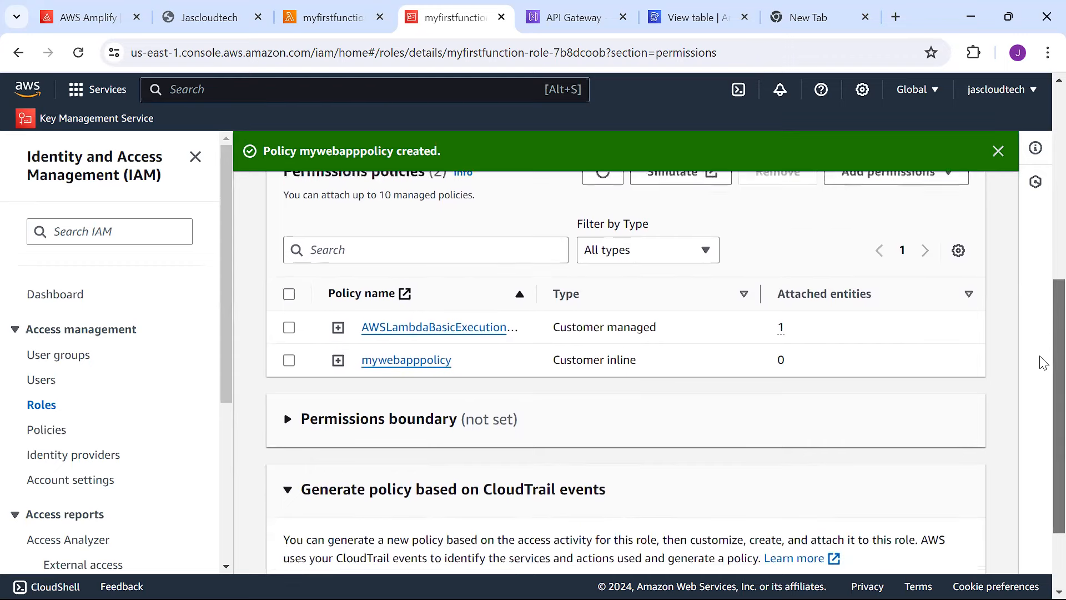
left_click(340, 332)
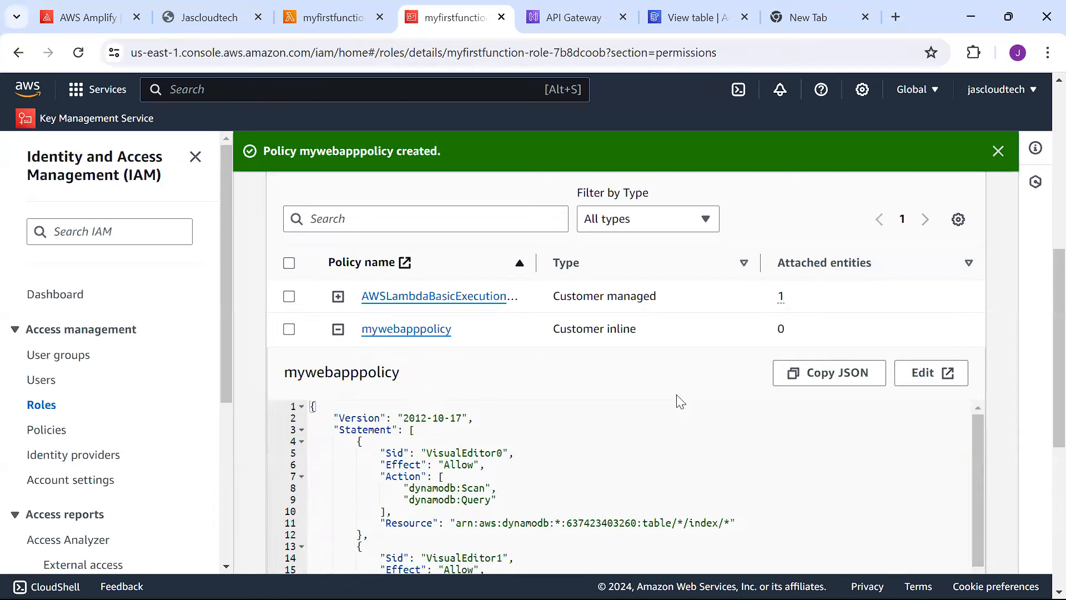
scroll(1042, 311, "down", 2)
scroll(1042, 327, "down", 1)
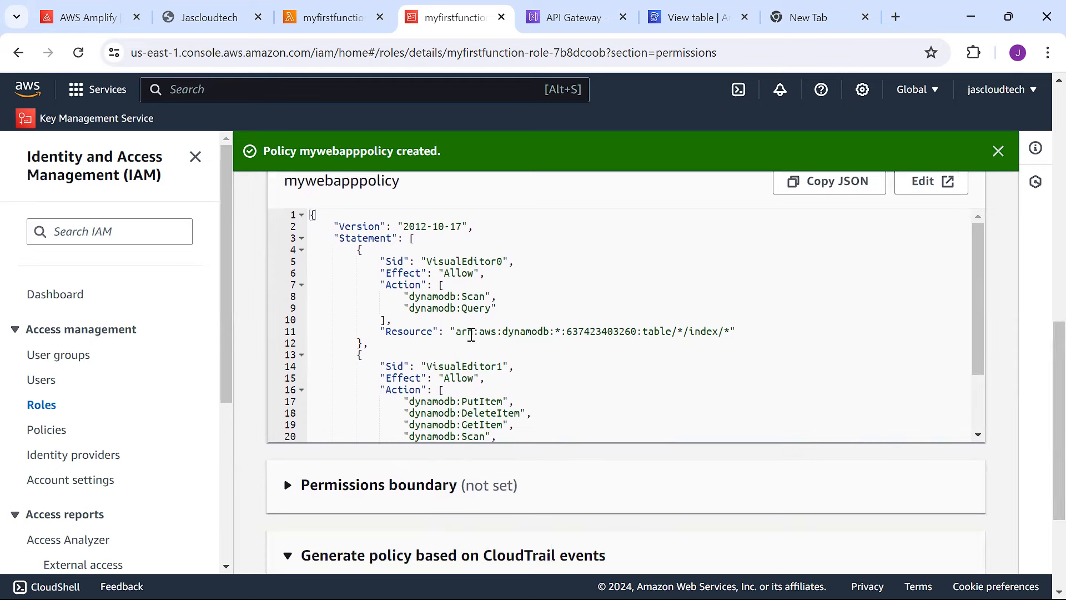
left_click_drag(469, 335, 725, 333)
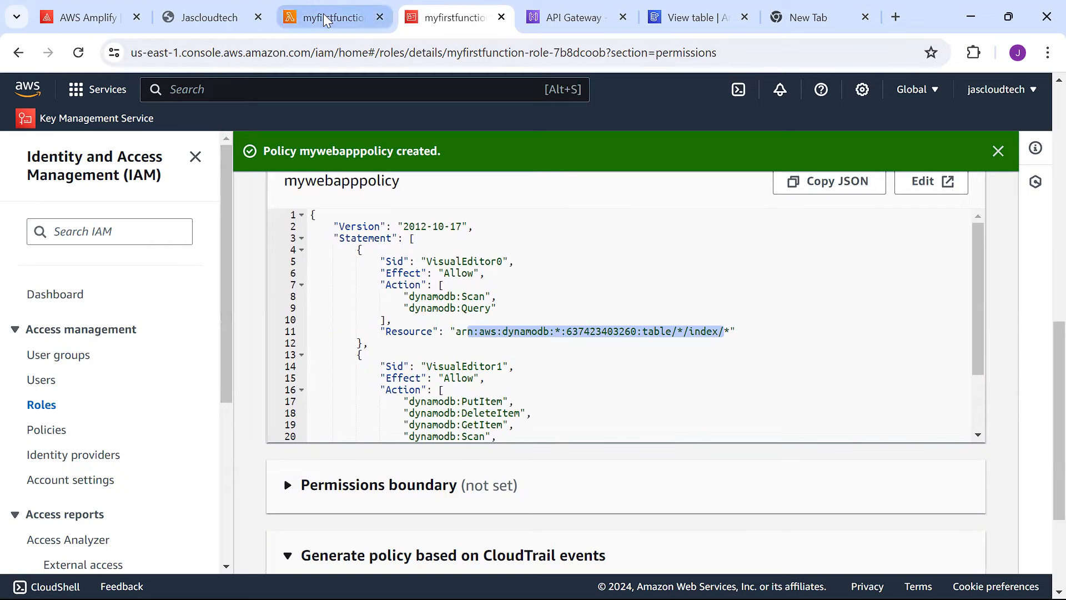
Review myfirstfunction's short hello-world code in lambda_function.py, then switch to lambda.txt in VS Code.
left_click(344, 22)
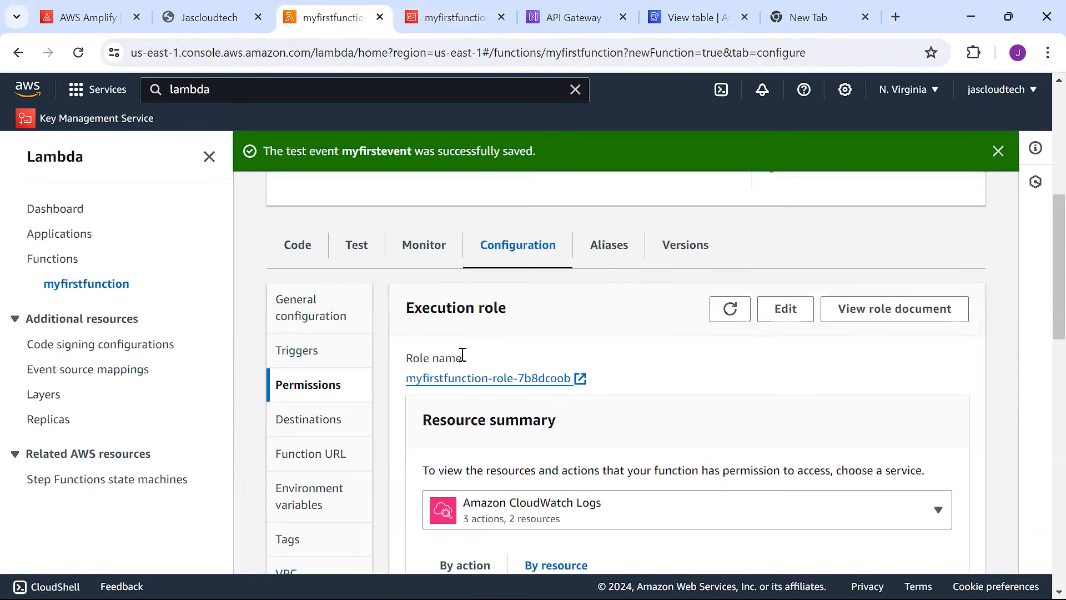
left_click(307, 246)
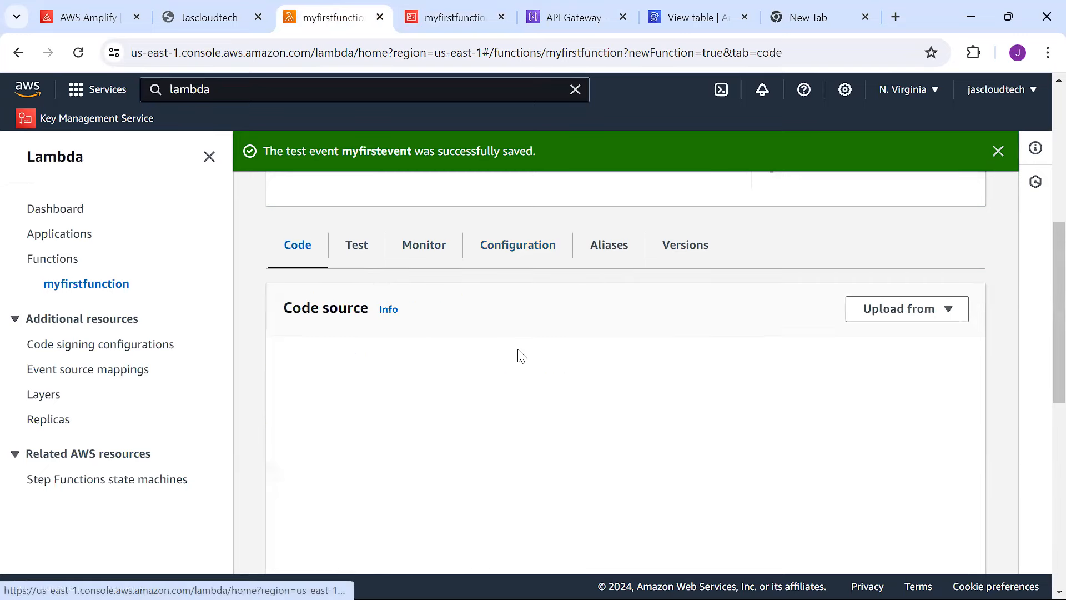
scroll(1042, 311, "down", 3)
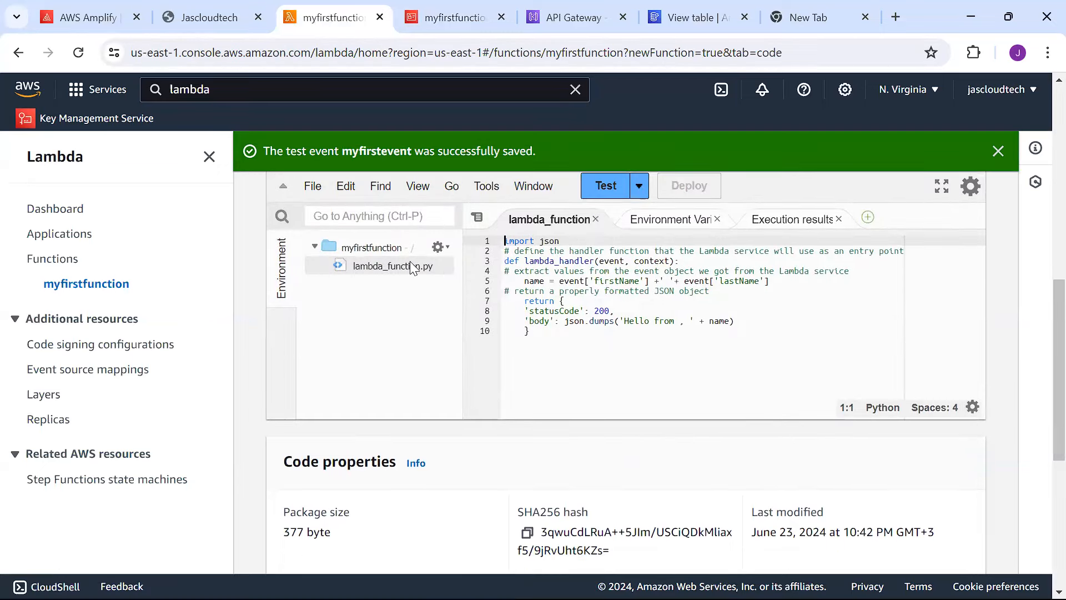
left_click(417, 267)
left_click(734, 579)
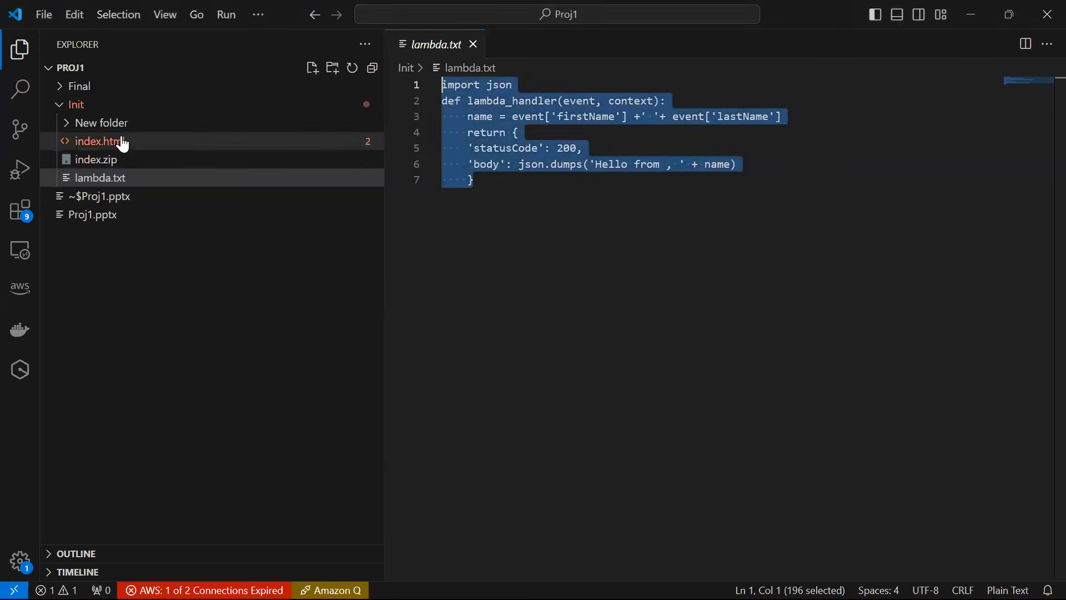
Open the Final folder's lambda.txt, widen the editor, and select the table name 'dbname' on line 12.
left_click(78, 87)
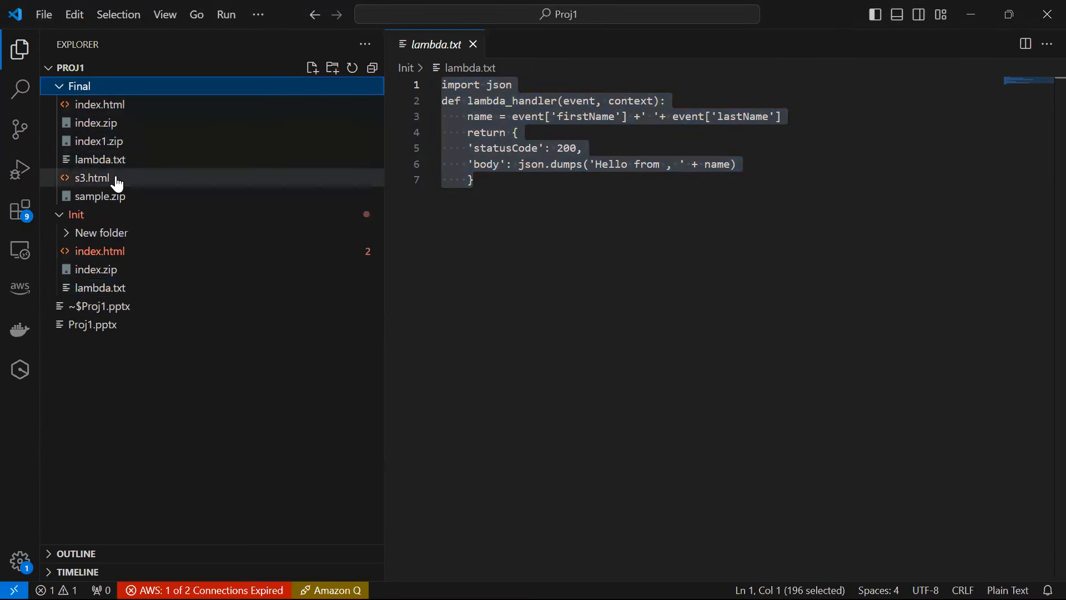
left_click(100, 161)
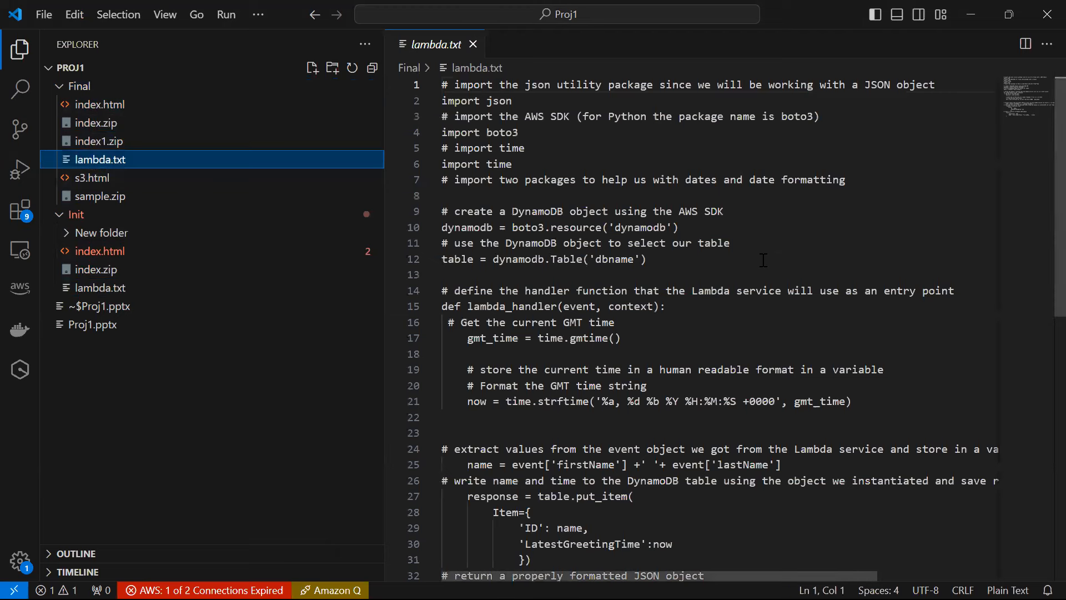
left_click(763, 259)
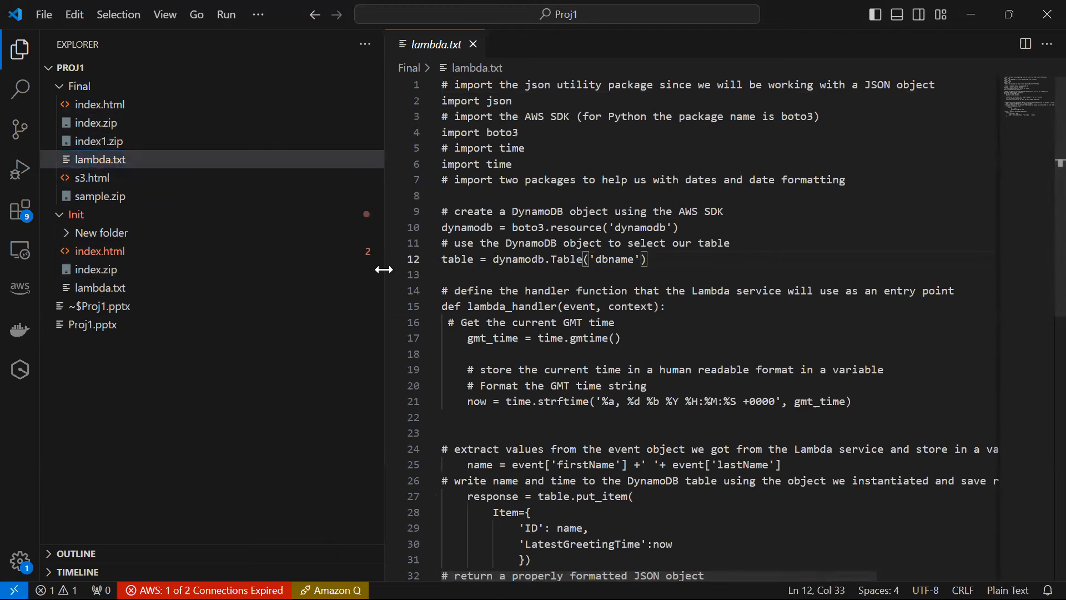
left_click_drag(383, 269, 248, 264)
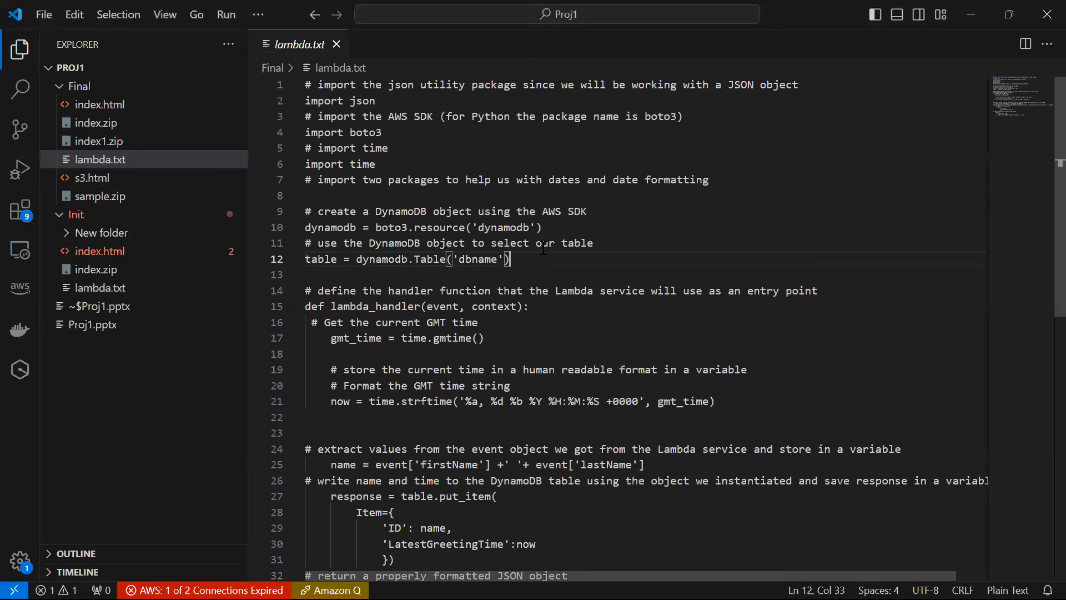
double_click(482, 261)
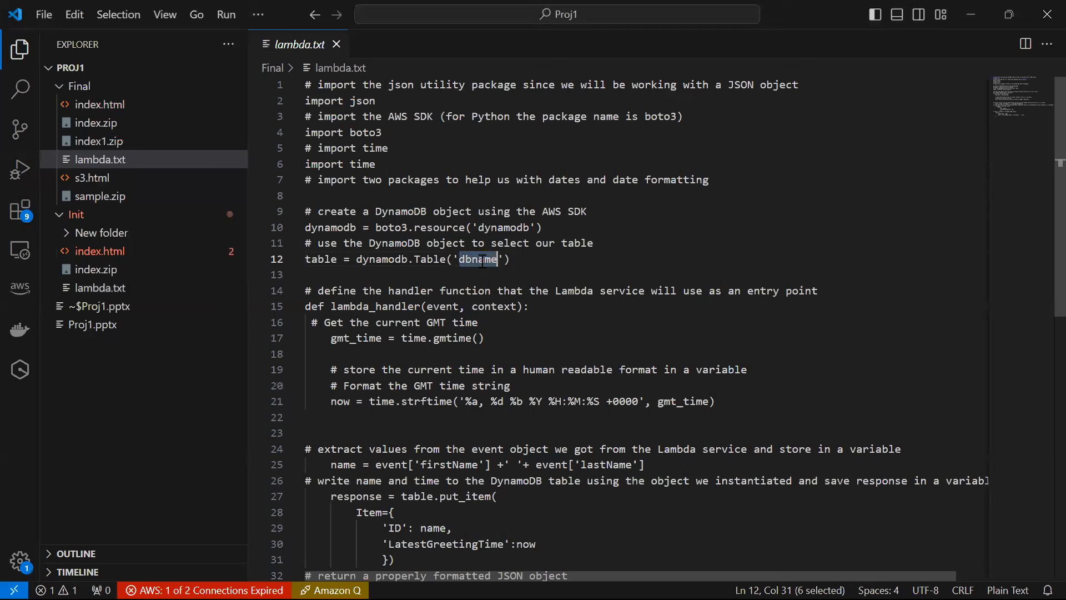
mouse_move(586, 597)
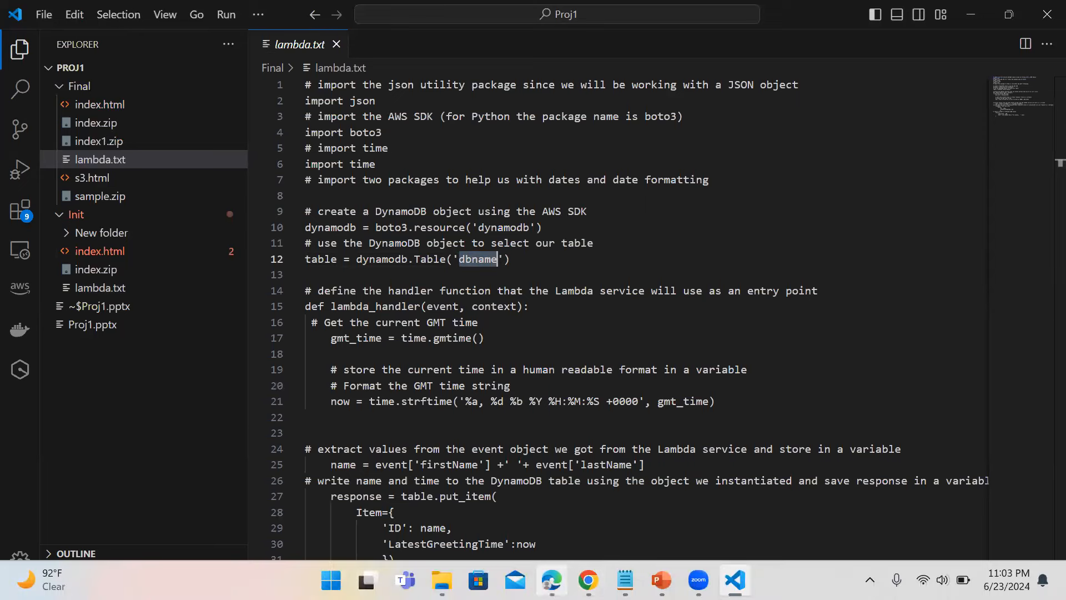
left_click(592, 565)
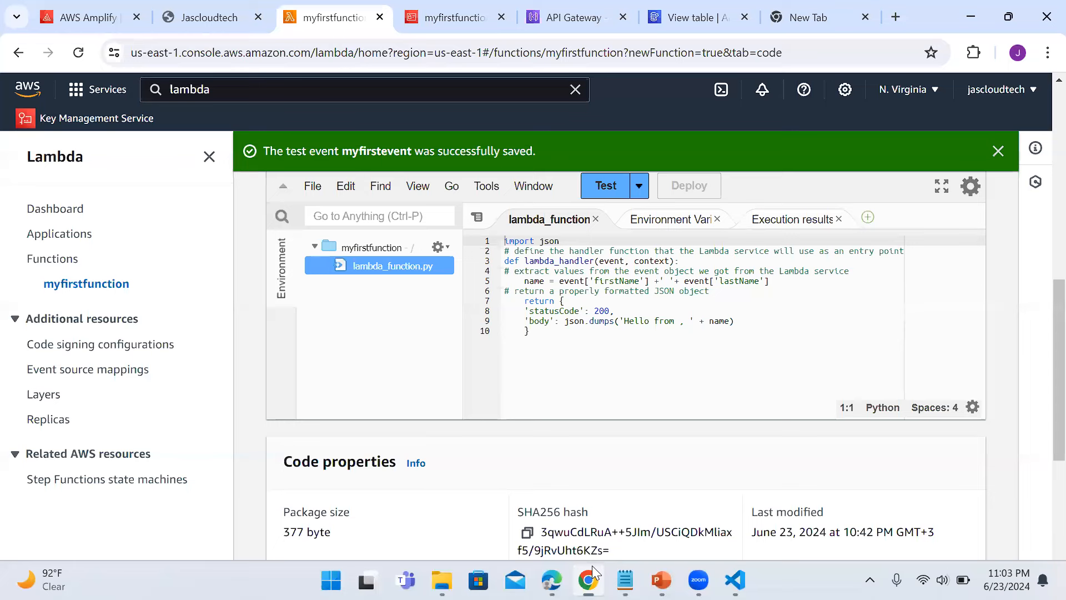
Confirm the DynamoDB table name myfirstappdb on its details page, then return to lambda.txt.
left_click(686, 17)
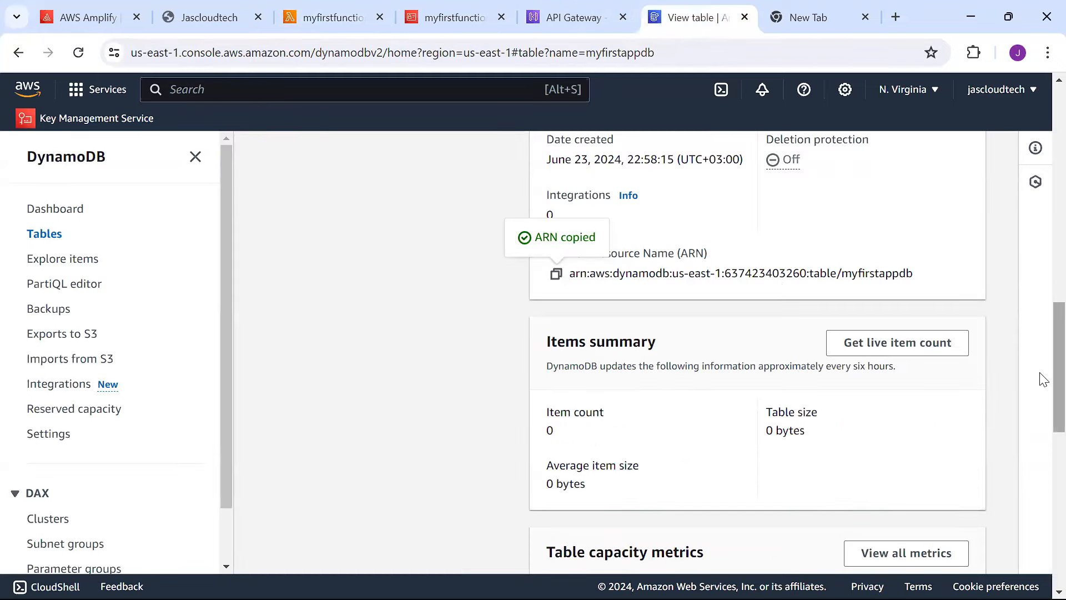
left_click_drag(1043, 357, 1024, 116)
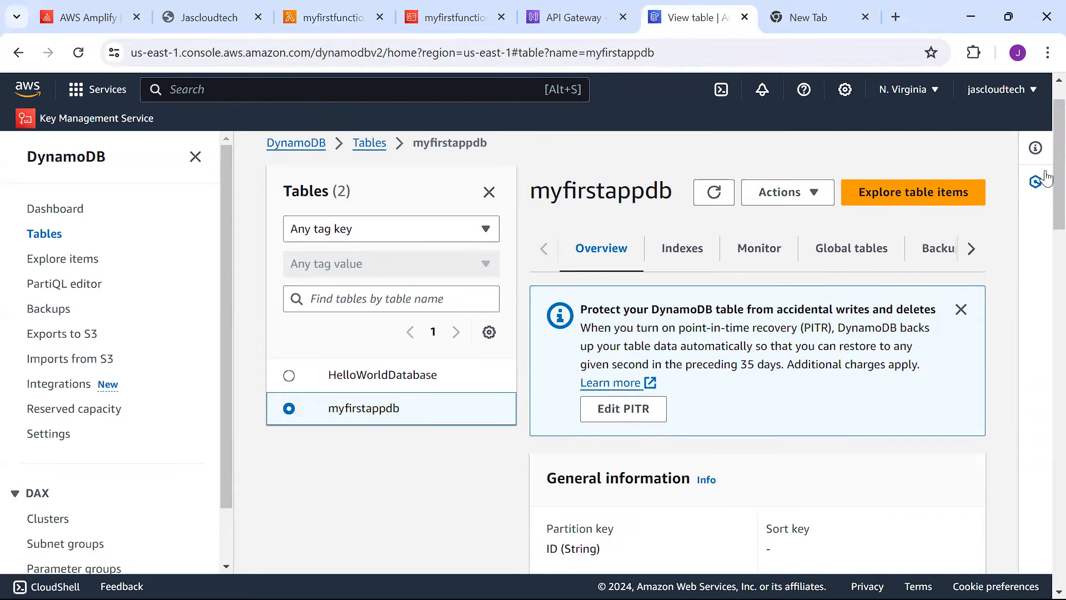
mouse_move(627, 597)
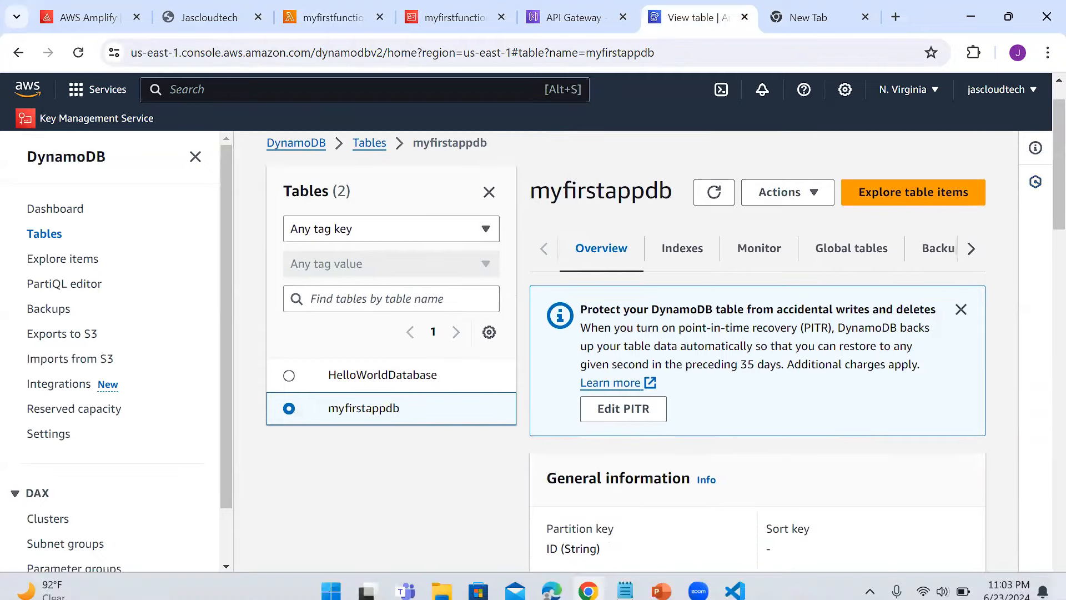
left_click(734, 580)
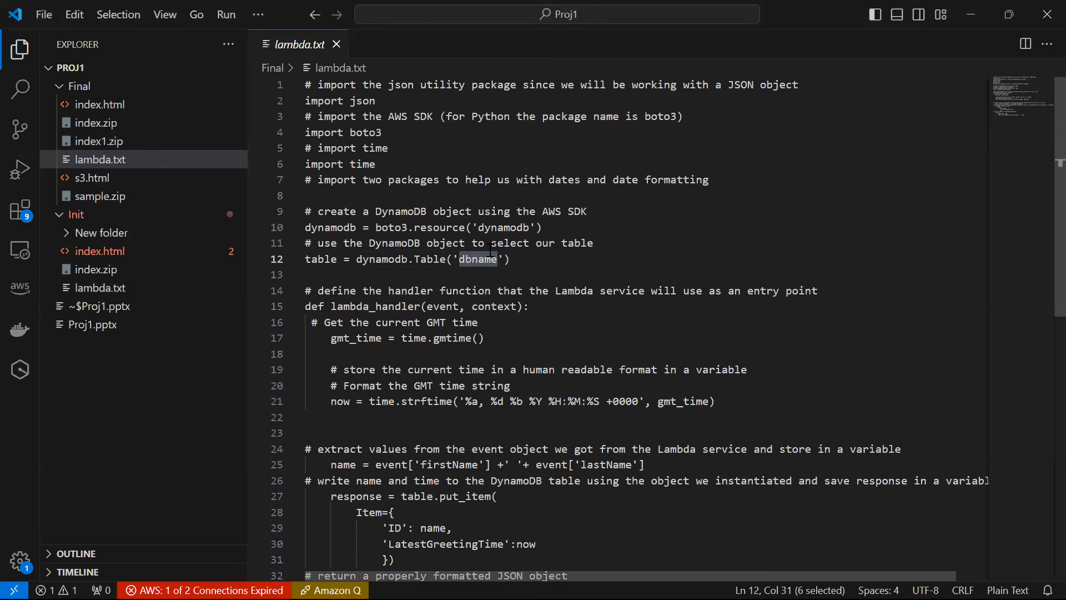
Change line 12's table name from 'dbname' to 'myfirstappdb' and copy the whole lambda.txt script.
type("myfirs")
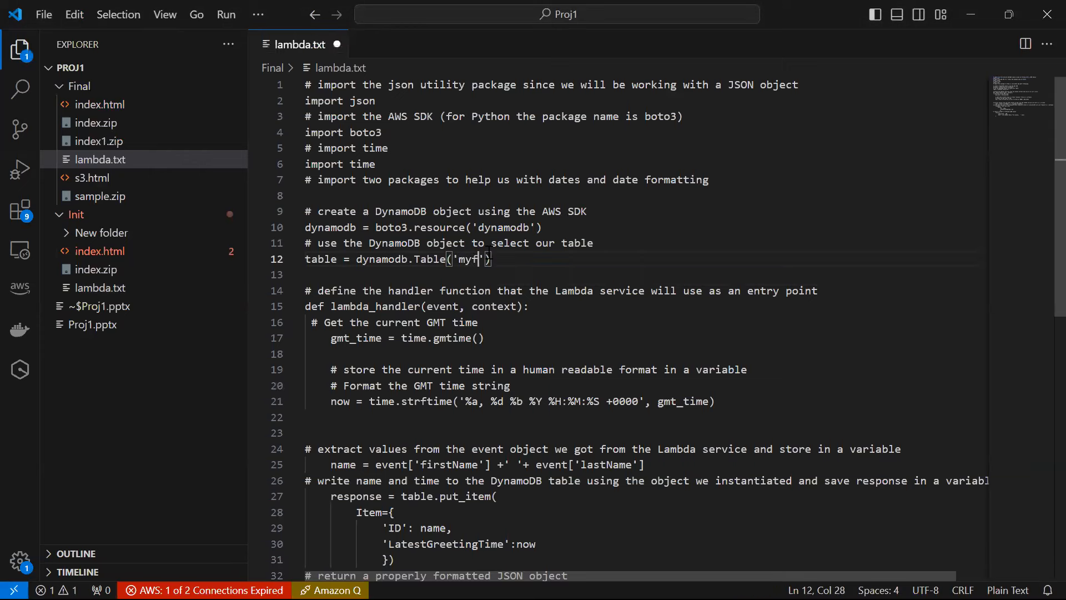
type("tappdb")
left_click(726, 323)
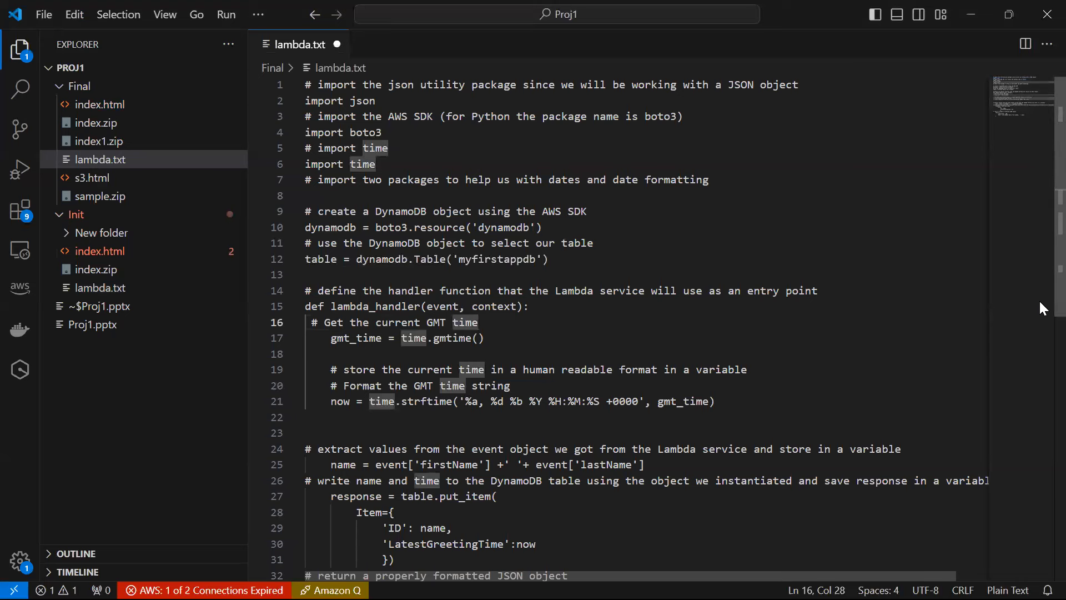
scroll(1041, 302, "down", 4)
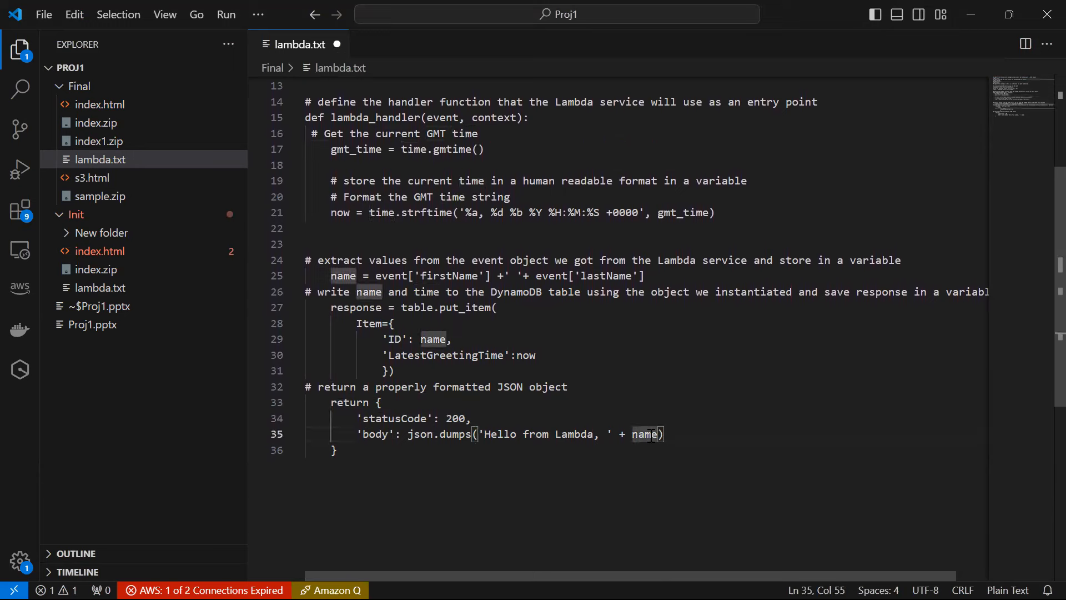
key("ctrl+a")
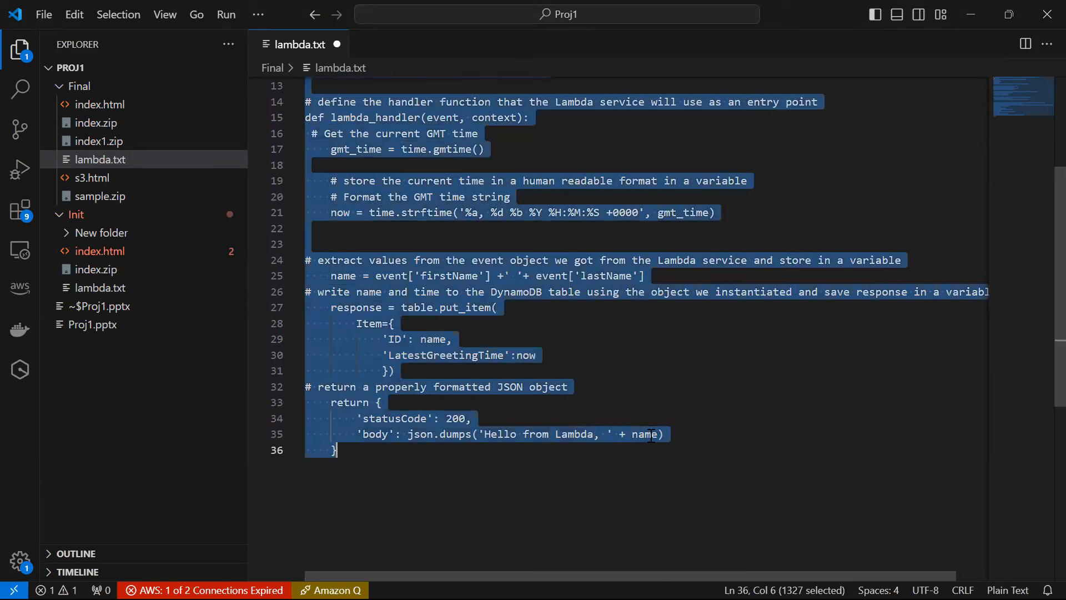
mouse_move(727, 598)
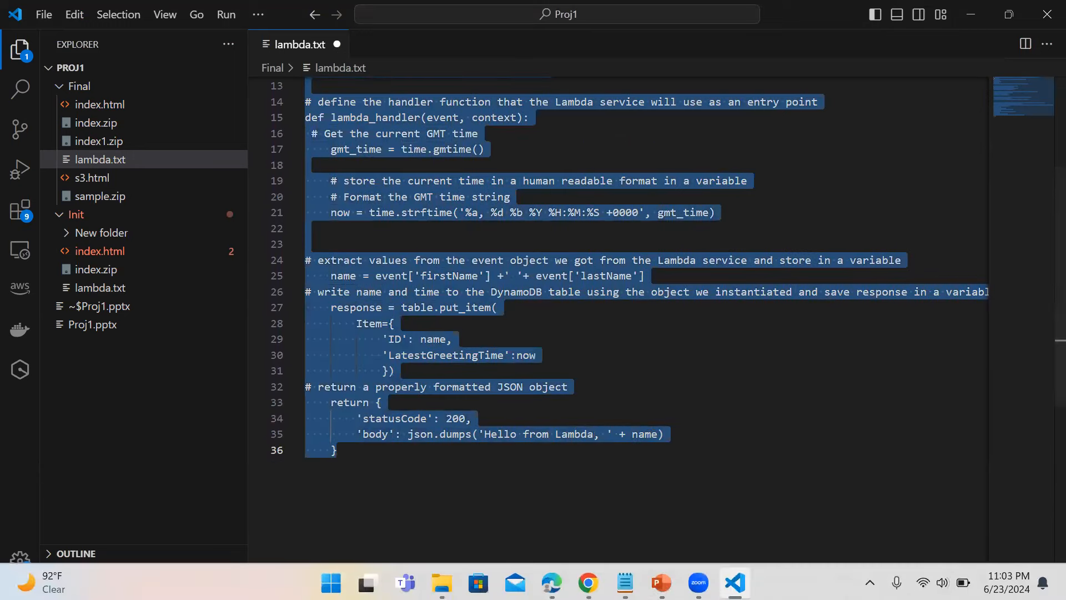
mouse_move(588, 581)
left_click(589, 472)
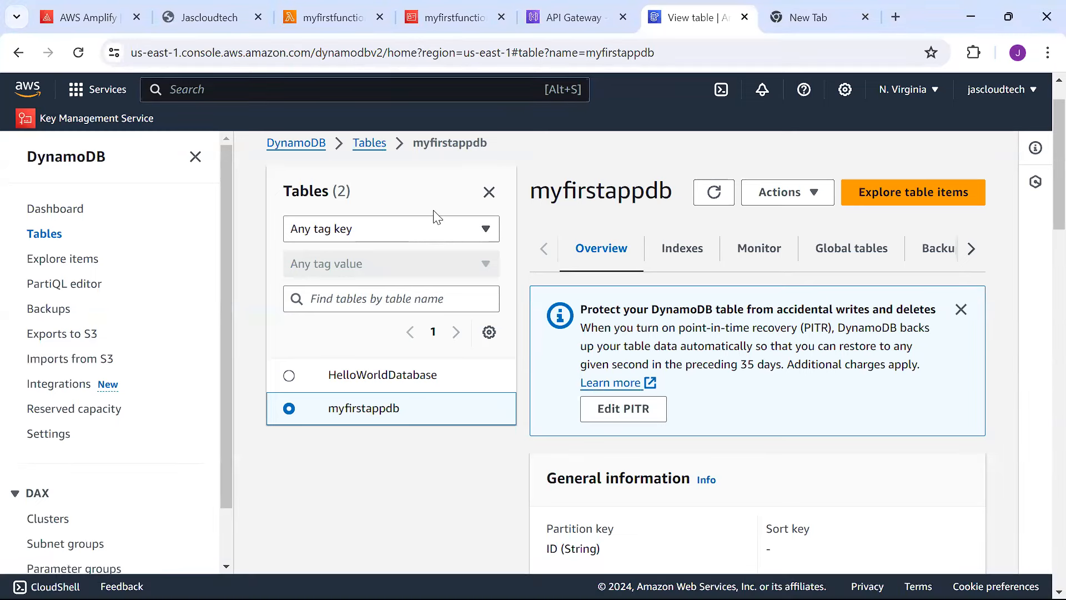
Replace myfirstfunction's code with the copied DynamoDB script and remove 'Lambda' from the greeting.
left_click(340, 14)
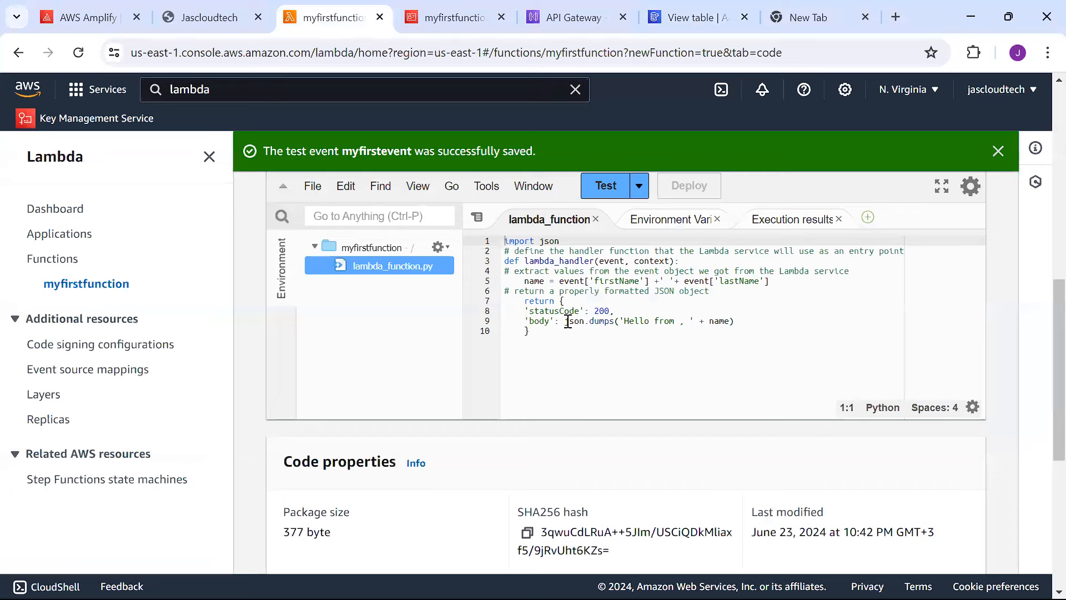
left_click(583, 343)
key("ctrl+a")
key("ctrl+v")
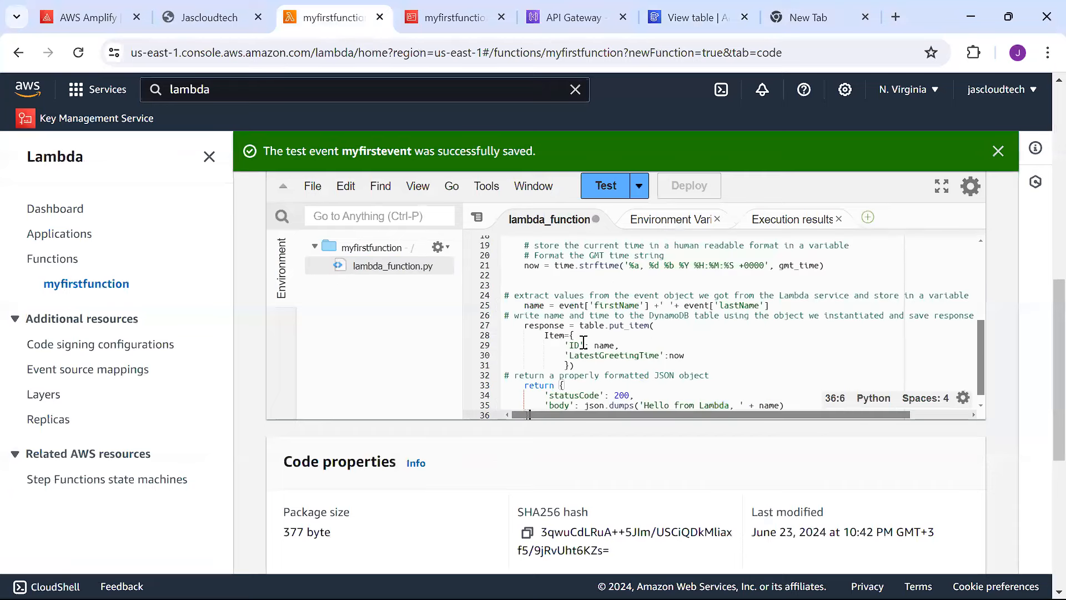
left_click_drag(979, 333, 986, 399)
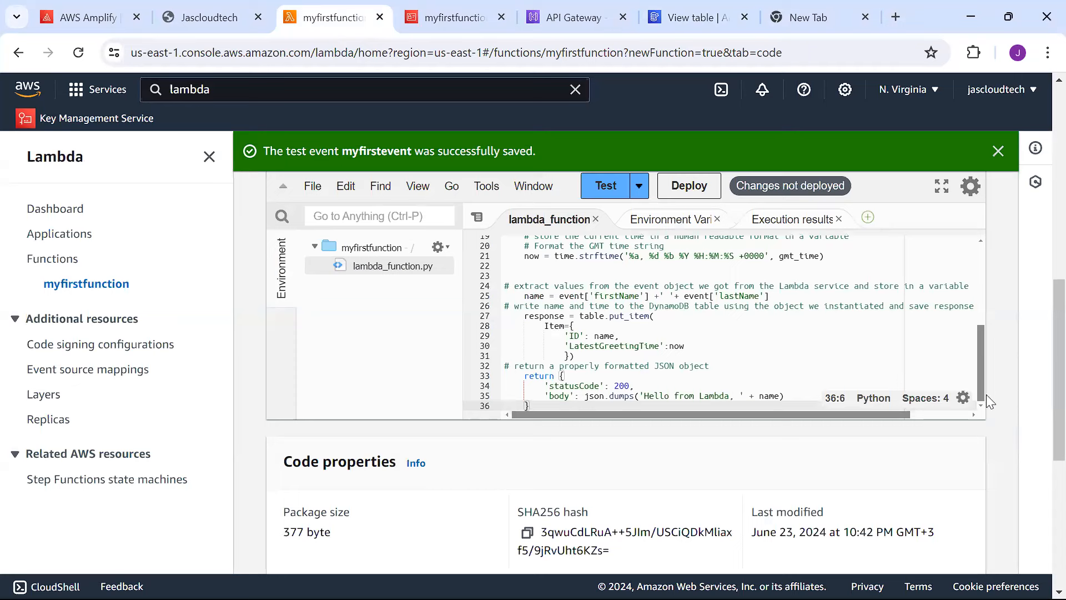
double_click(714, 395)
key("BackSpace")
Save the edited code and deploy it to myfirstfunction.
key("ctrl+s")
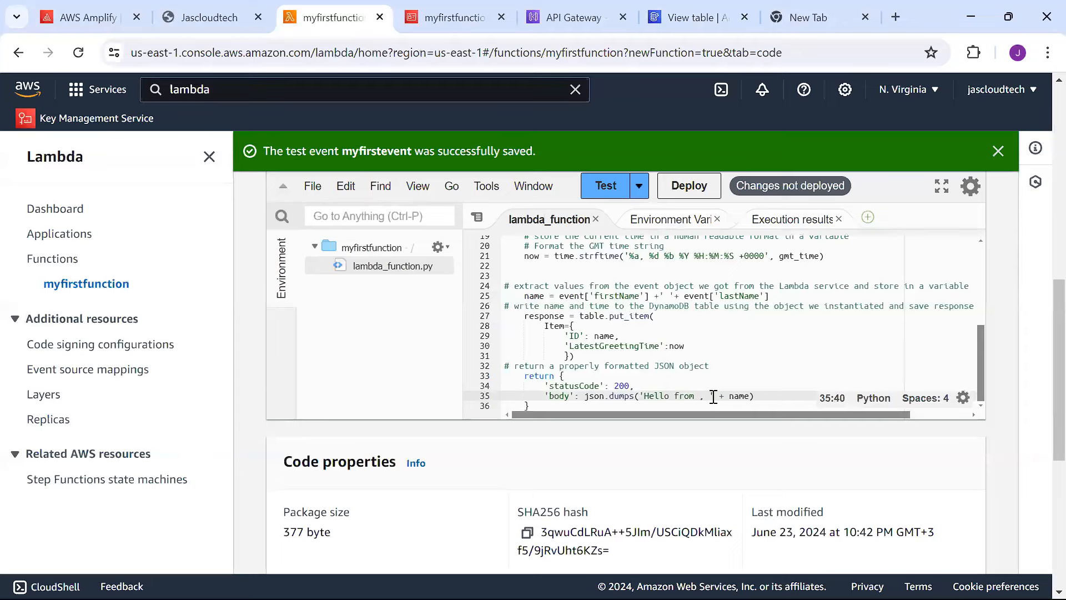
left_click(841, 343)
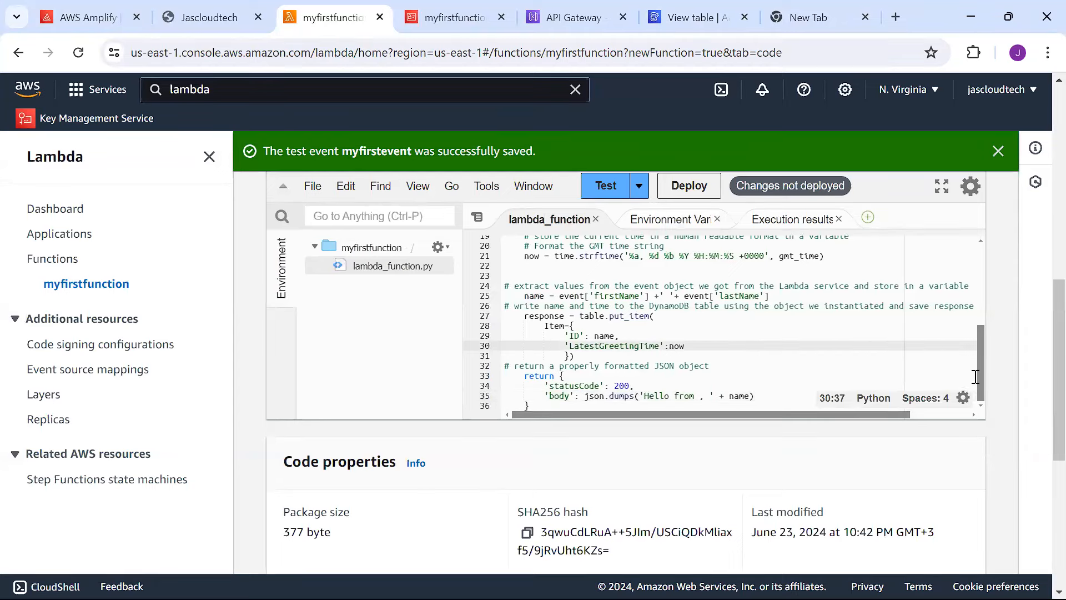
left_click_drag(979, 373, 942, 250)
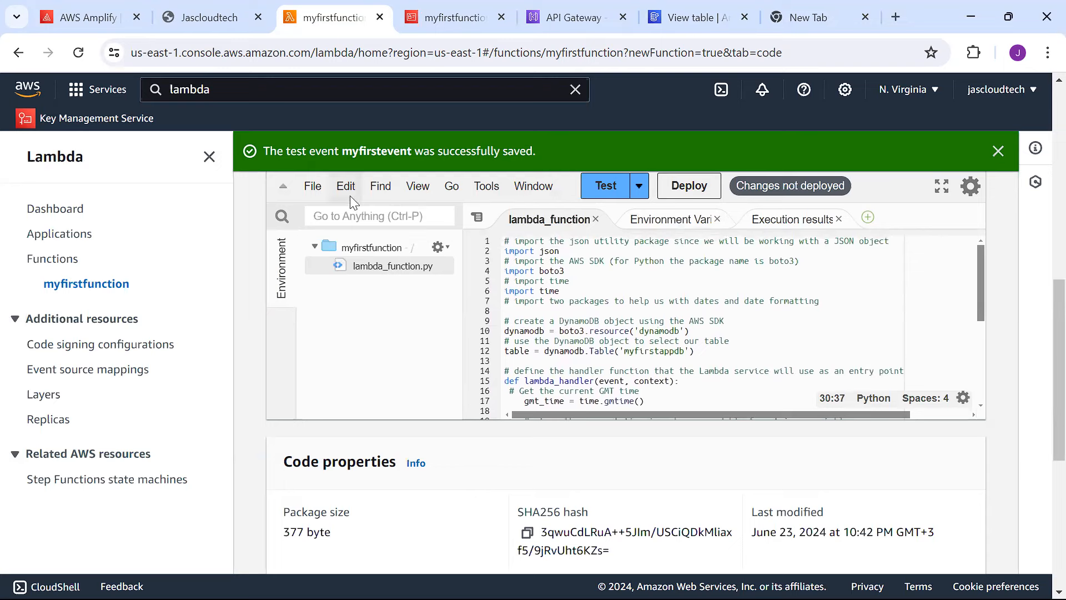
left_click(312, 187)
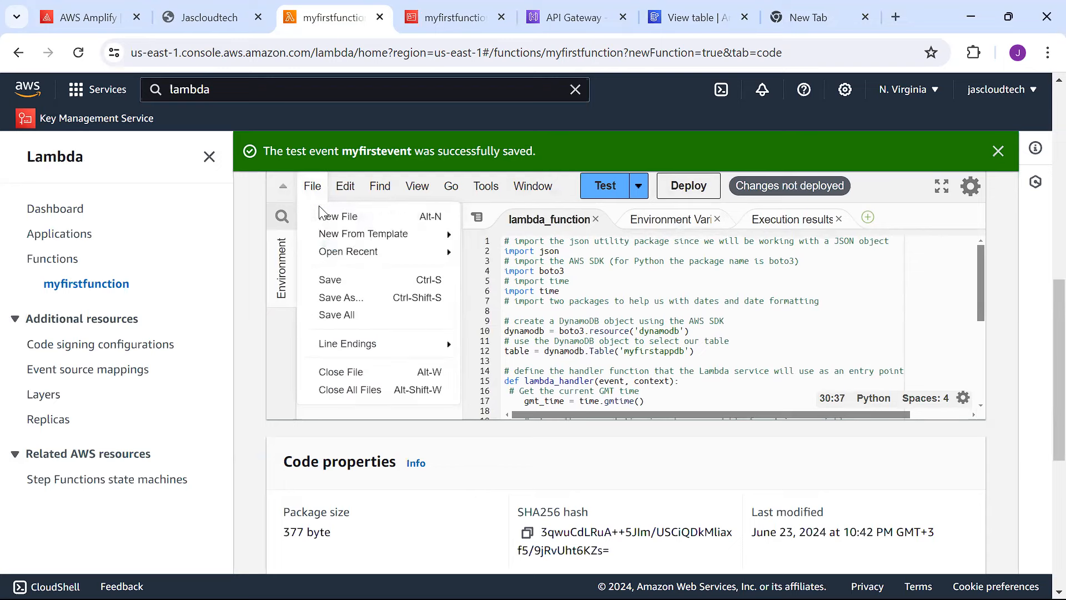
left_click(333, 280)
left_click(694, 188)
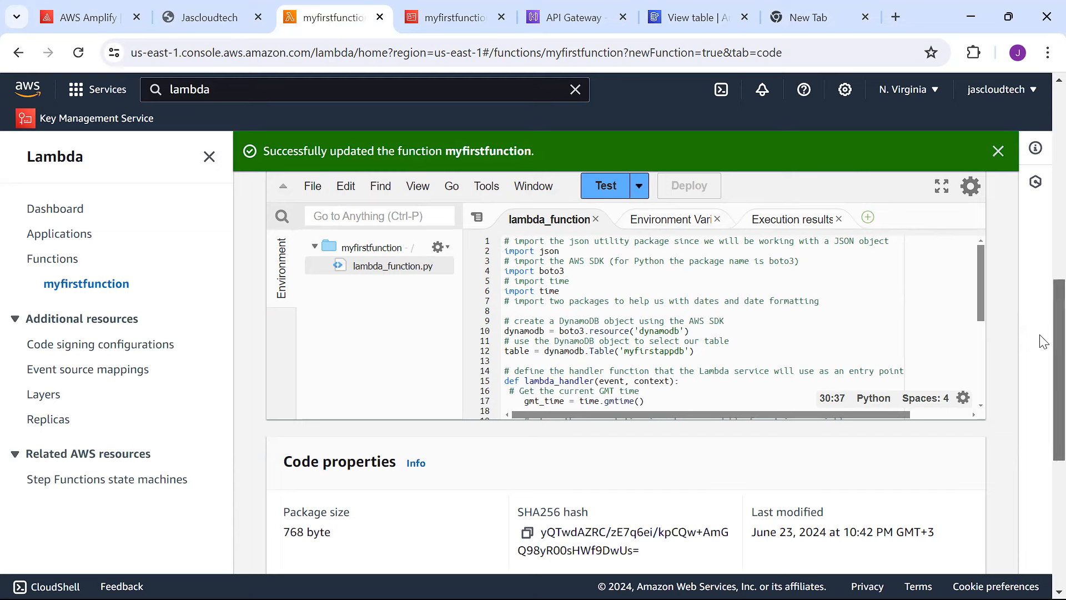
Run myfirstfunction's test event, confirm status 200 with the returned name, then go to the myfirstappdb table.
left_click_drag(1043, 341, 1040, 312)
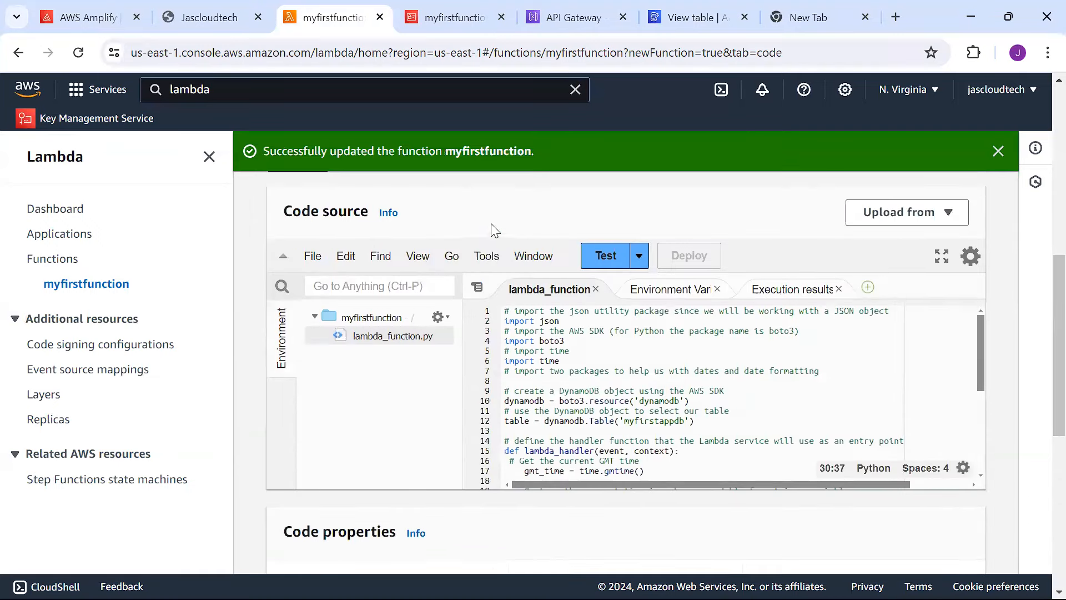
left_click(598, 256)
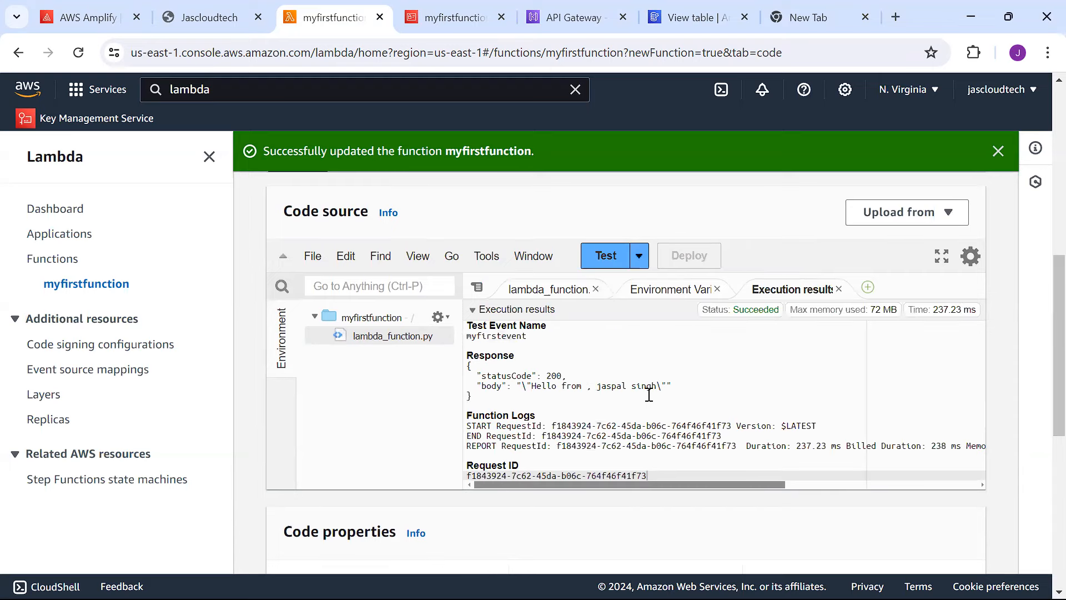
left_click_drag(592, 385, 658, 389)
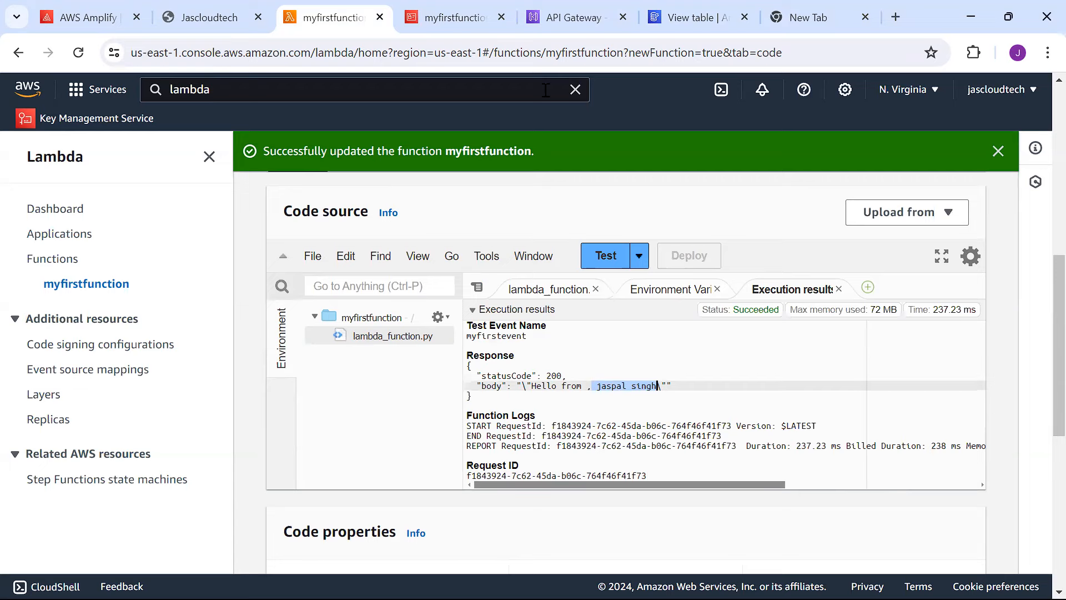
left_click(677, 20)
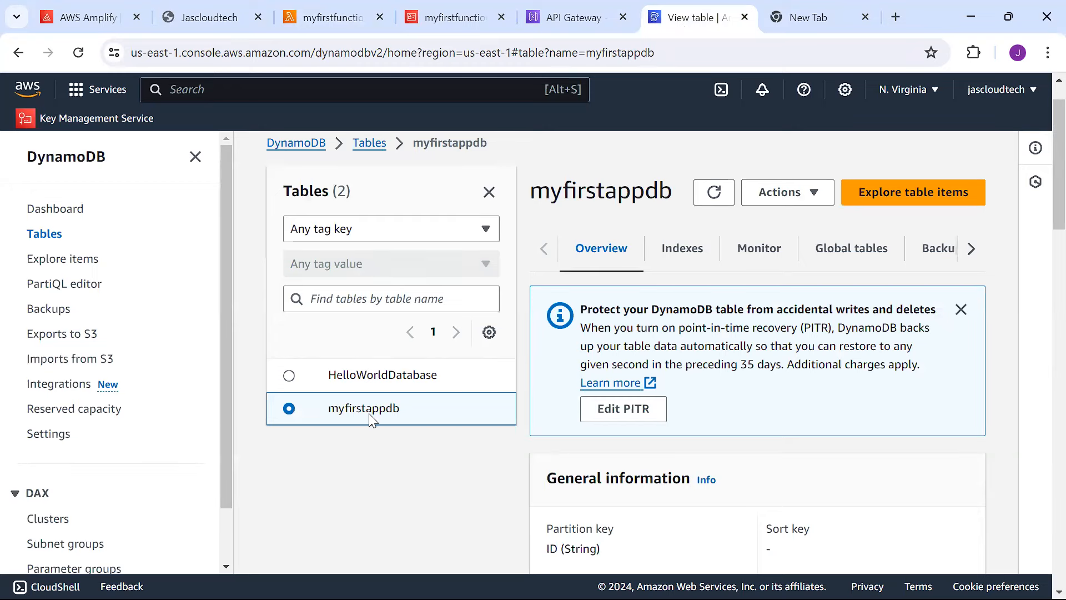
Refresh myfirstappdb and explore its items, finding one item with an ID and LatestGreetingTime.
left_click(713, 192)
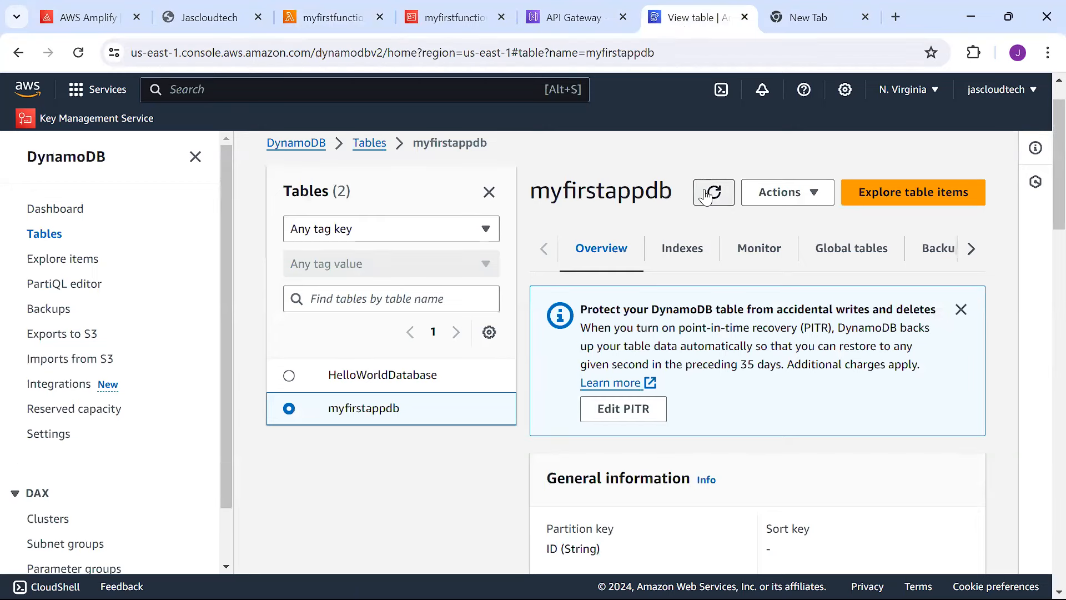
left_click(77, 260)
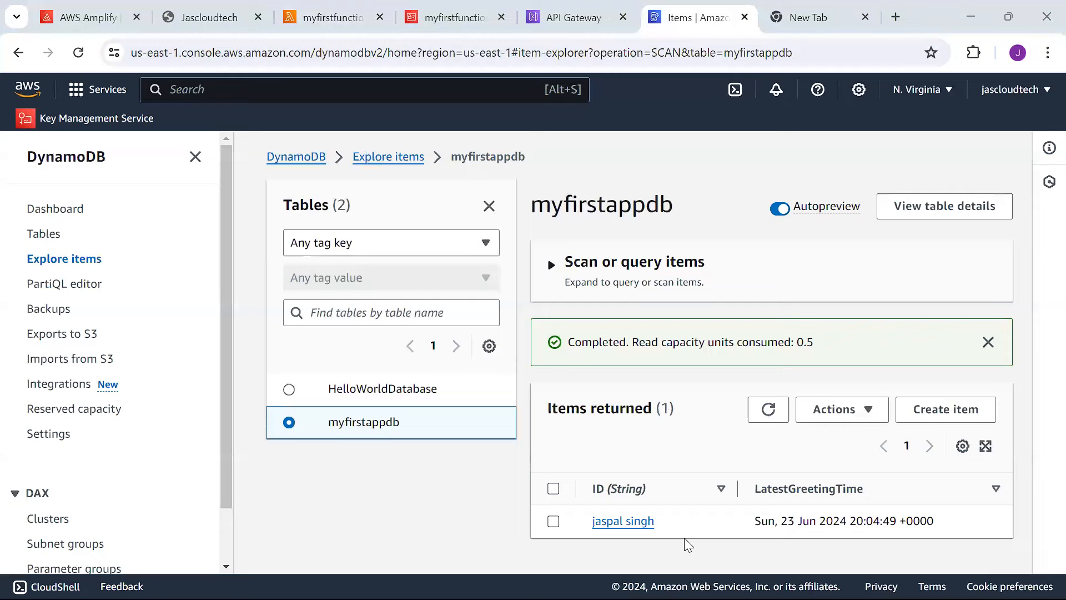
Open index.html from the Final folder in VS Code.
mouse_move(735, 579)
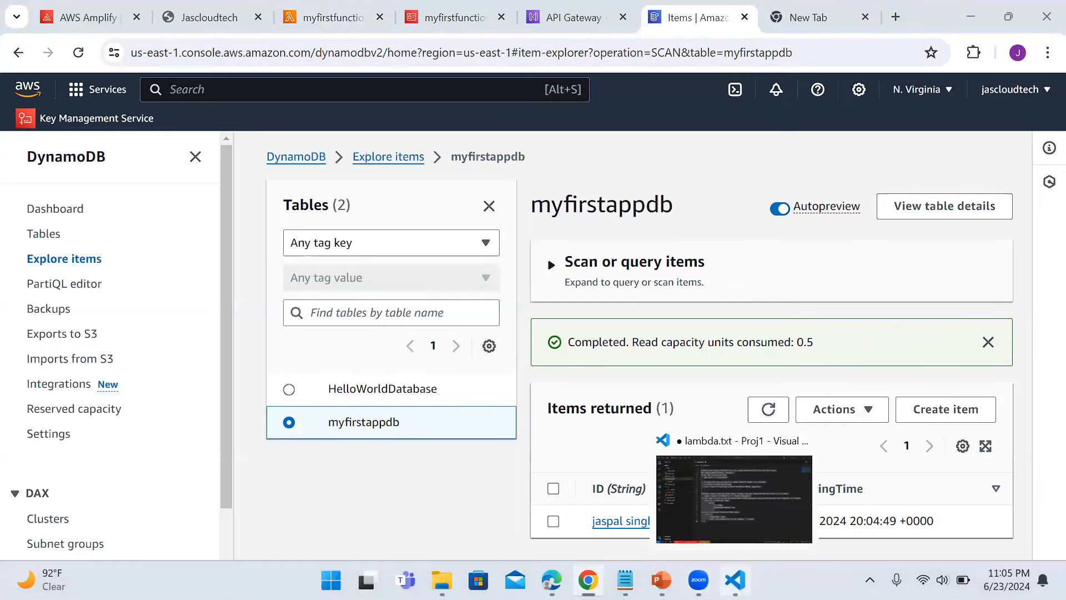
left_click(722, 505)
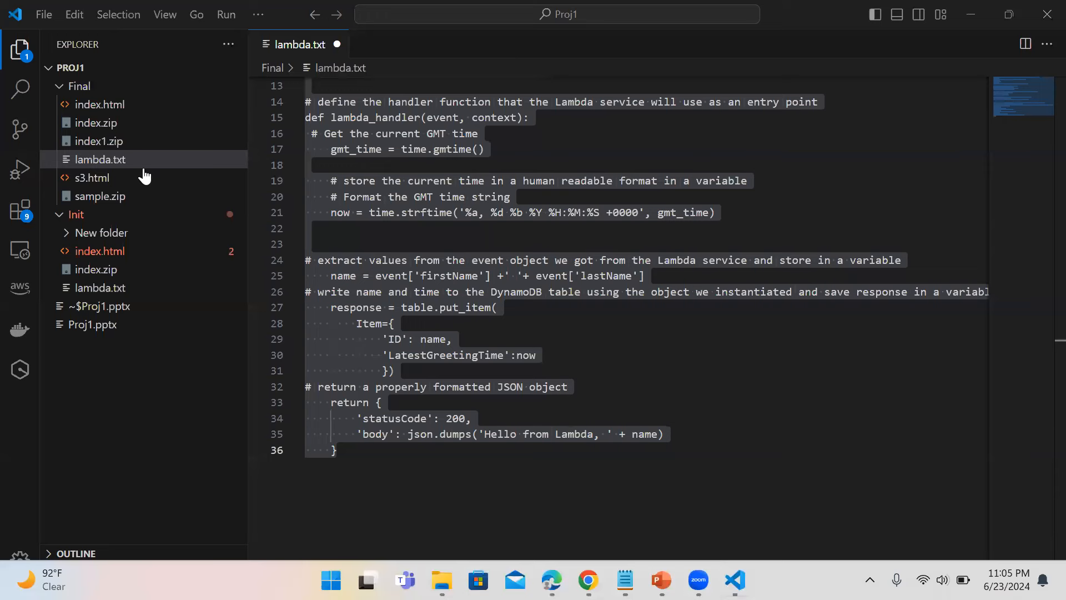
left_click(106, 109)
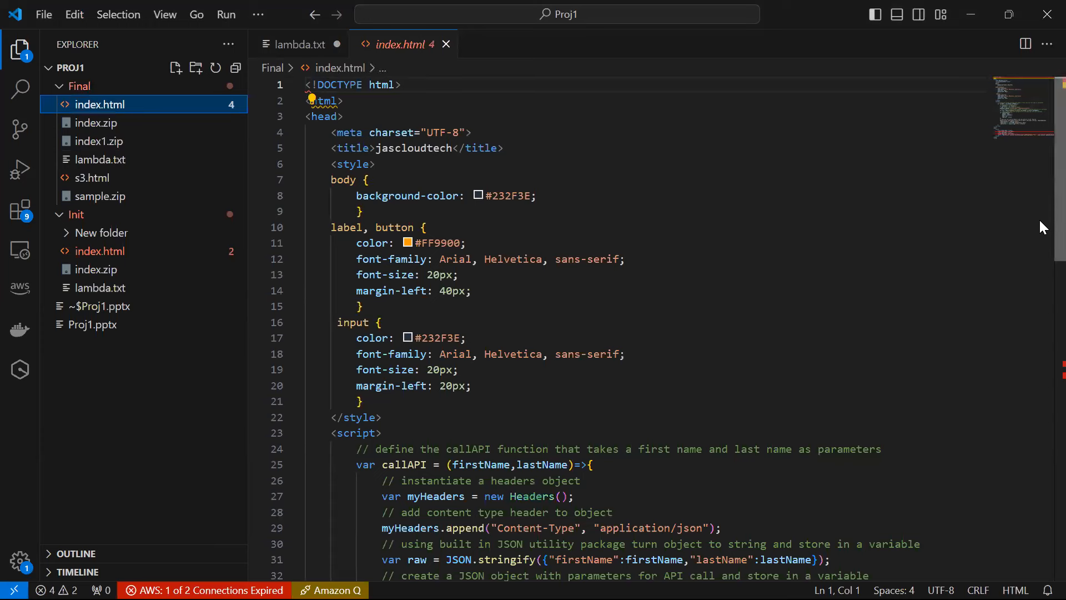
scroll(1041, 225, "down", 4)
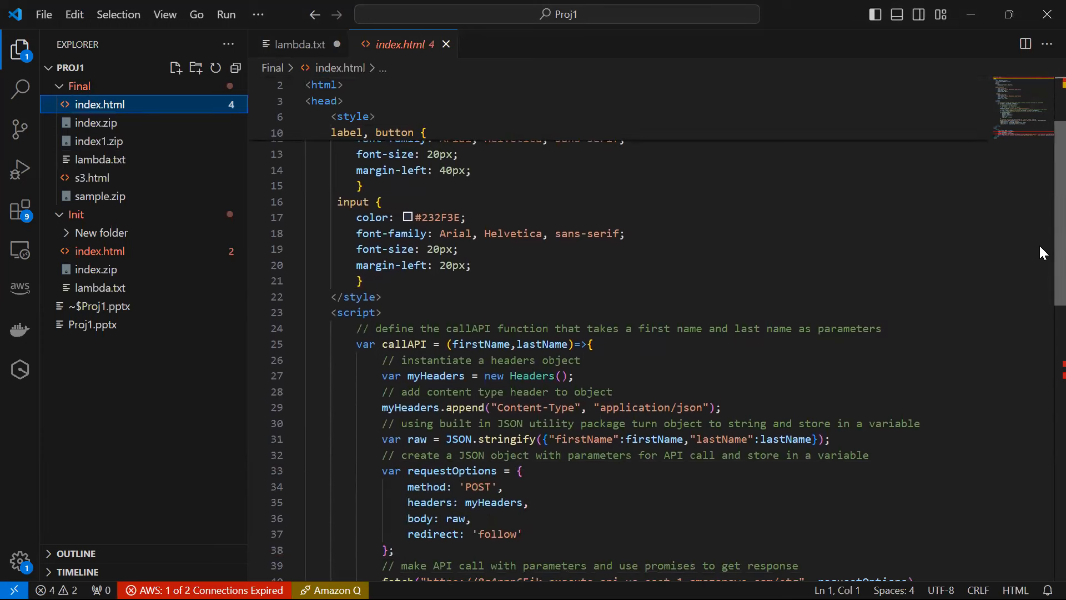
scroll(1040, 250, "down", 2)
scroll(1040, 280, "up", 3)
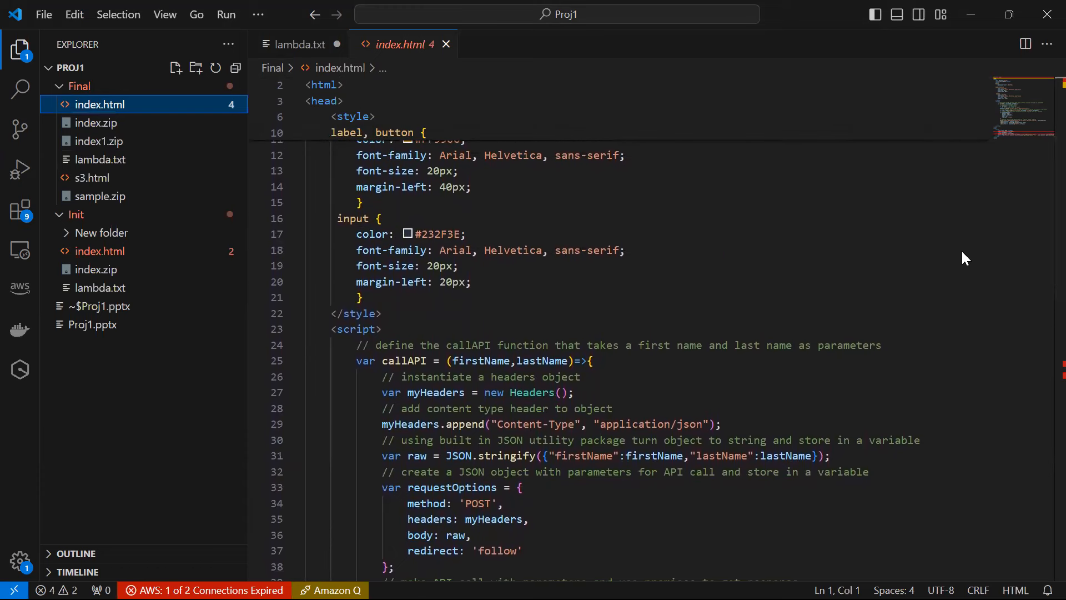
Locate the fetch call on line 40 and select the old API ID in its URL.
key("alt+Tab")
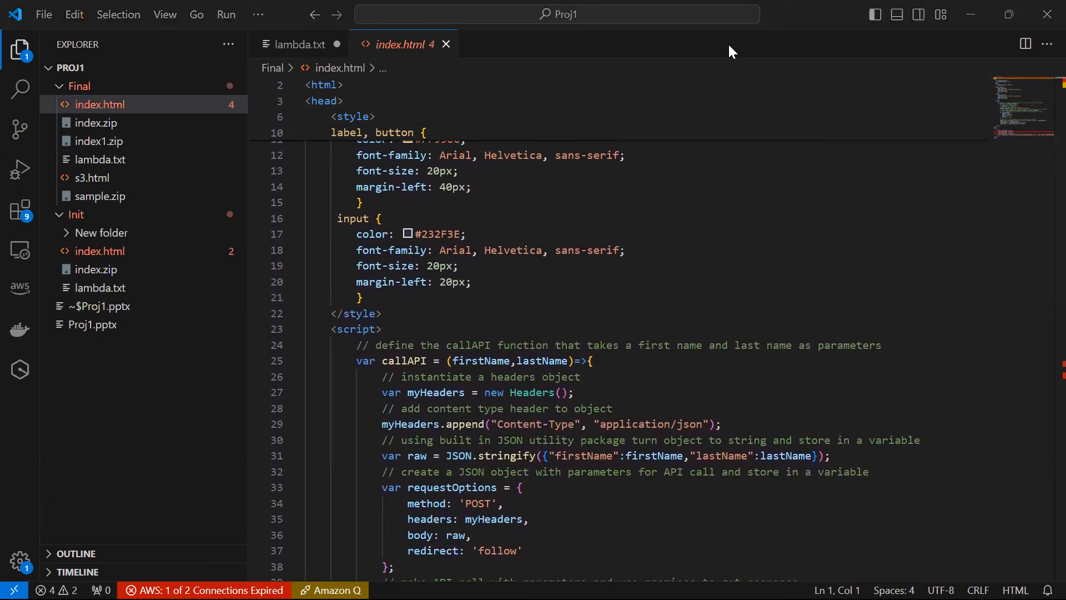
left_click(1039, 275)
scroll(1038, 302, "down", 4)
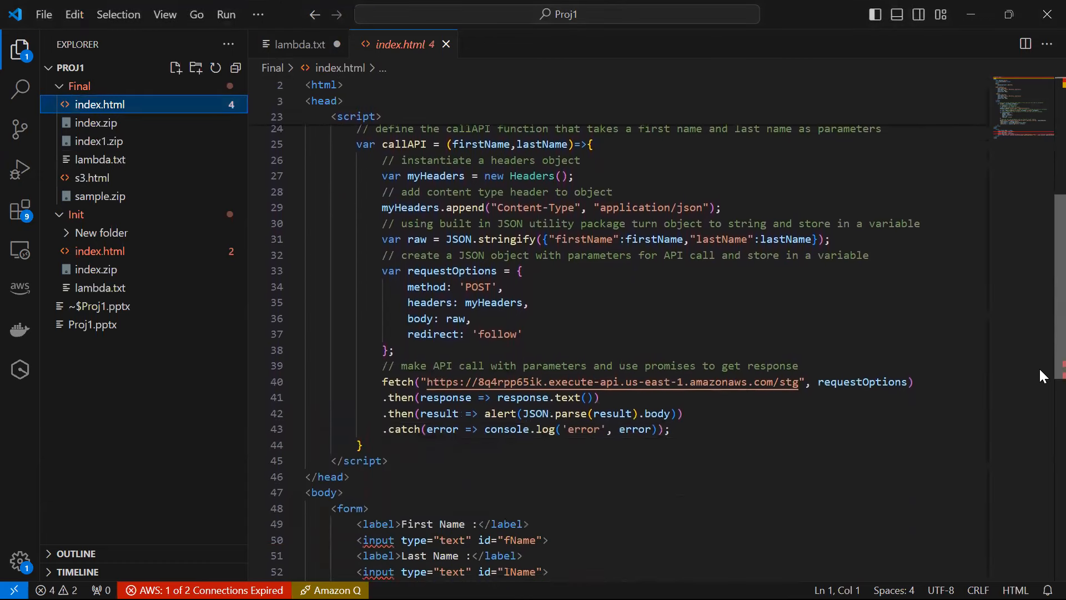
scroll(1039, 370, "down", 3)
scroll(1039, 388, "up", 3)
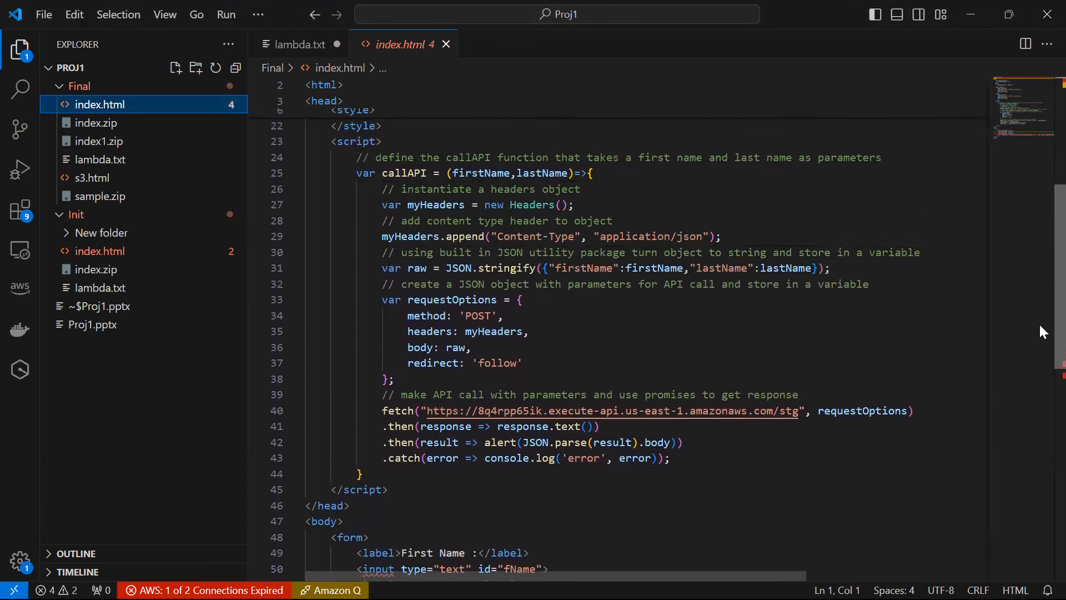
scroll(1041, 328, "up", 4)
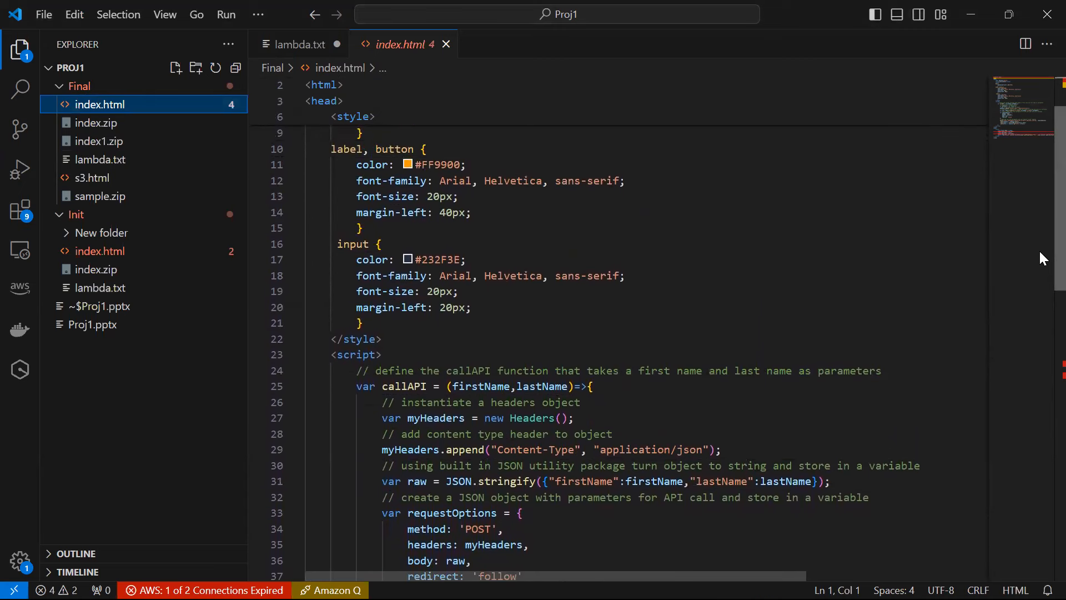
scroll(1038, 249, "up", 3)
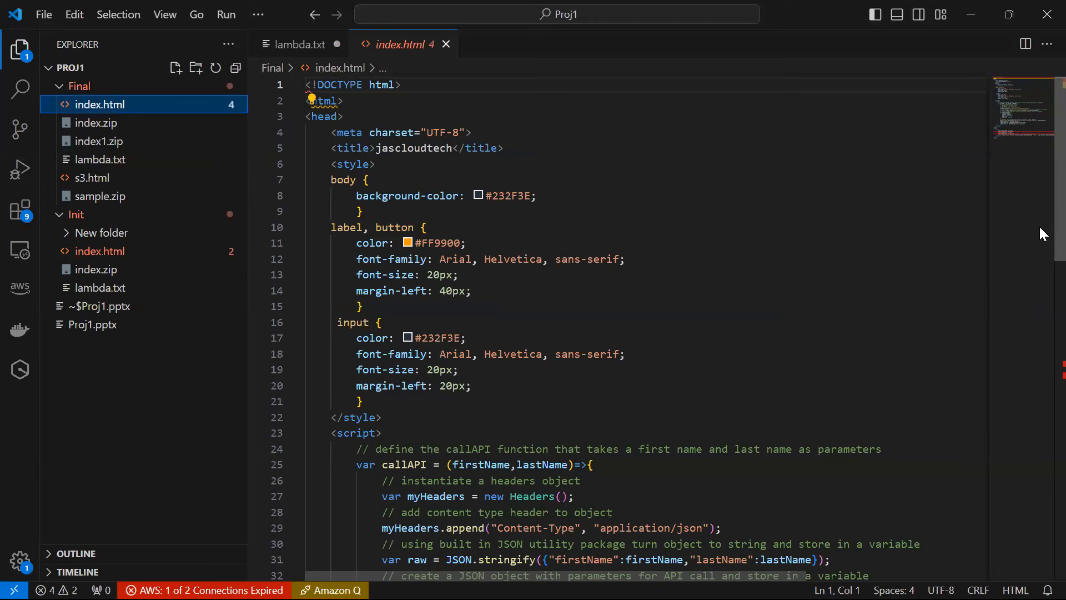
left_click_drag(1039, 234, 1040, 234)
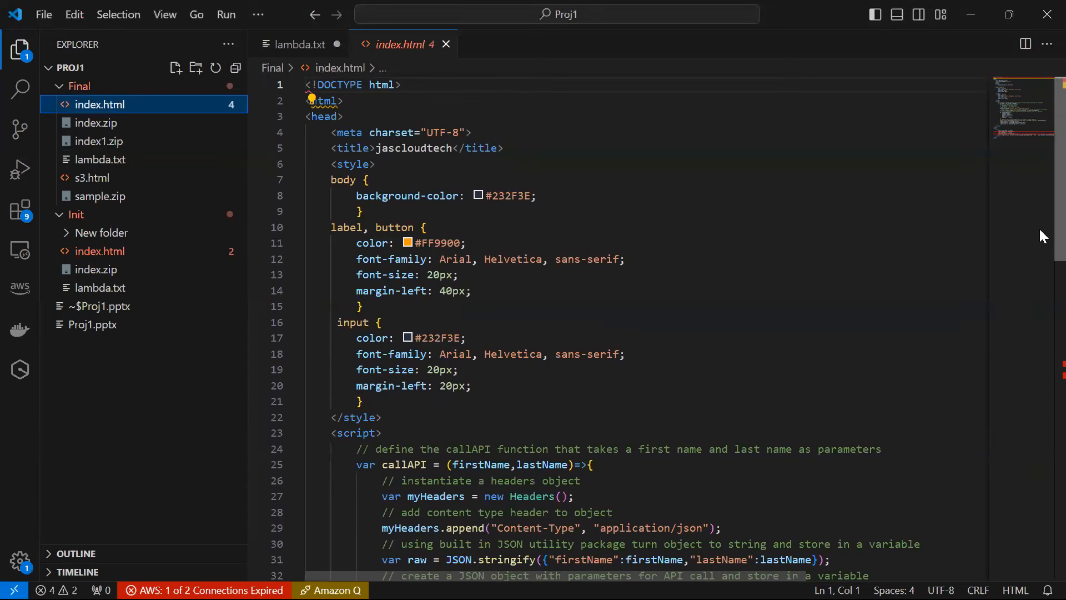
left_click(457, 146)
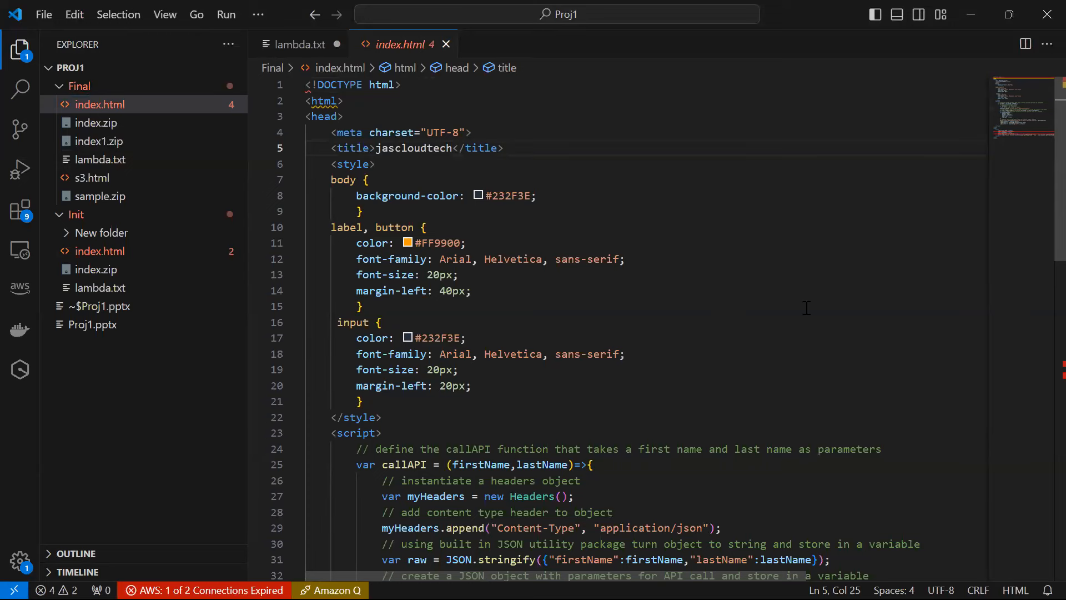
left_click_drag(1038, 205, 983, 346)
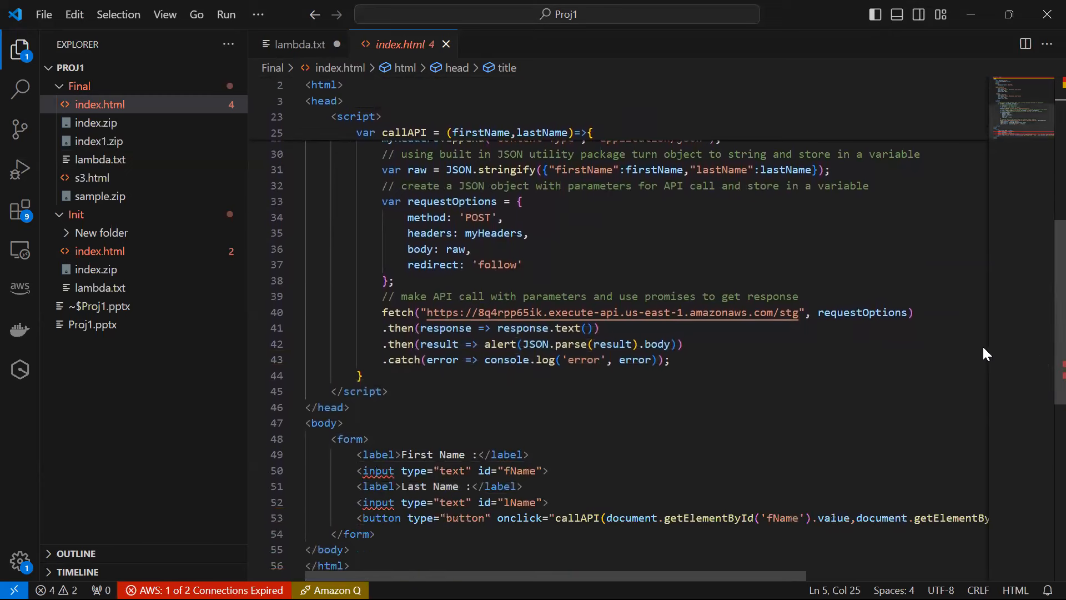
double_click(542, 312)
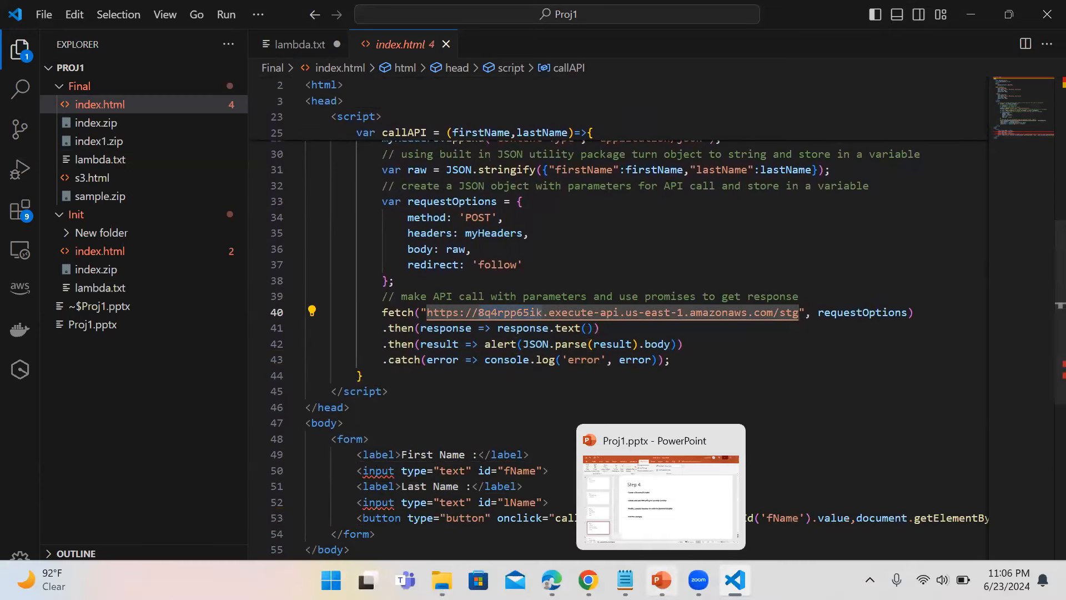
Paste the new 4qd1fxtsdd /stg API URL from Notepad into index.html's fetch call and save the file.
mouse_move(625, 581)
left_click(682, 509)
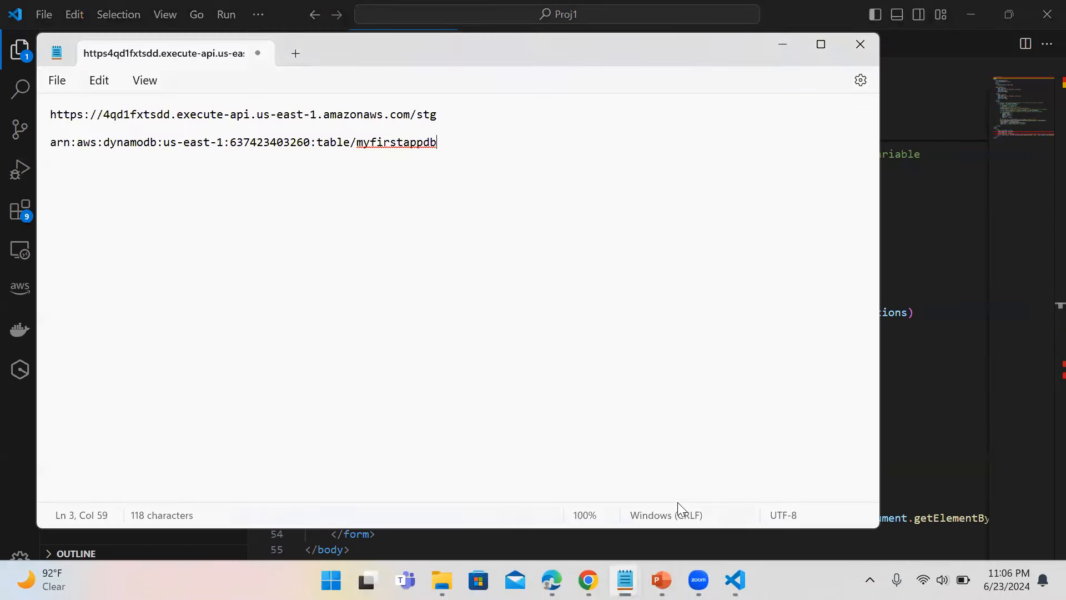
left_click_drag(438, 115, 41, 113)
key("ctrl+c")
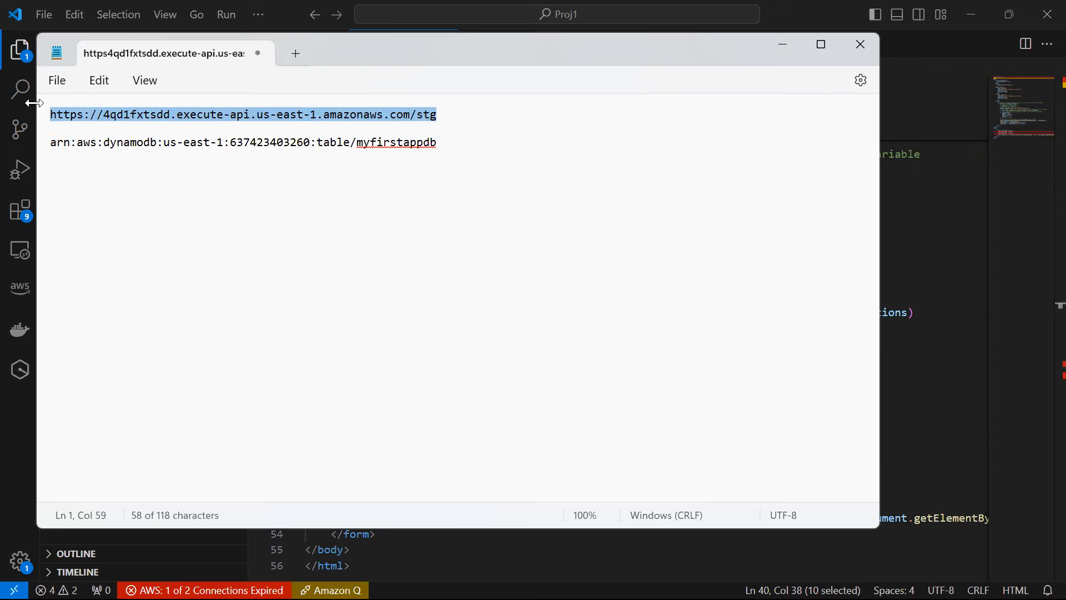
left_click(945, 255)
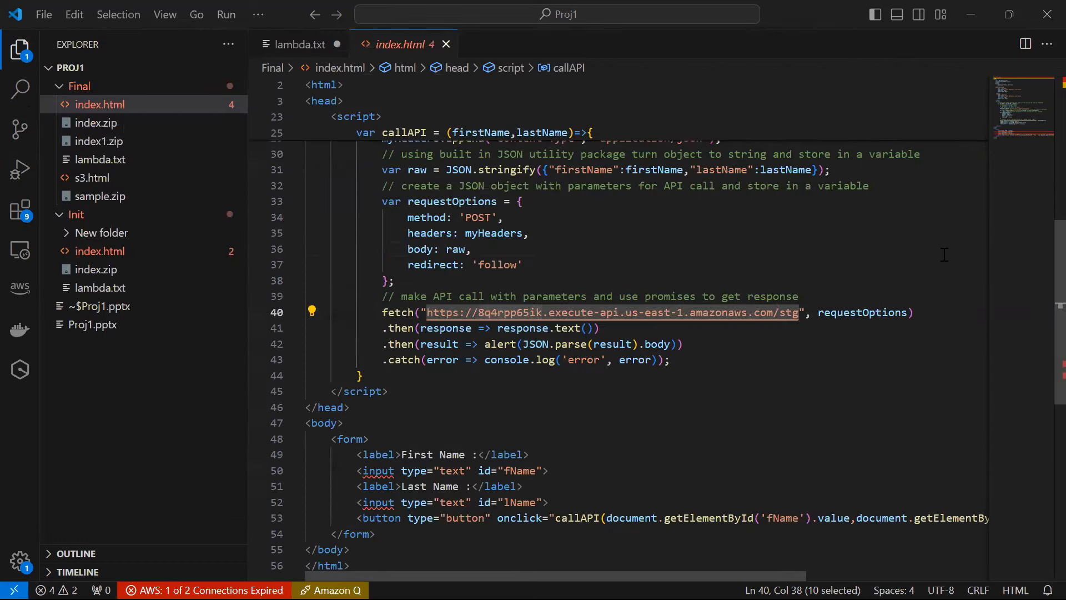
left_click(945, 255)
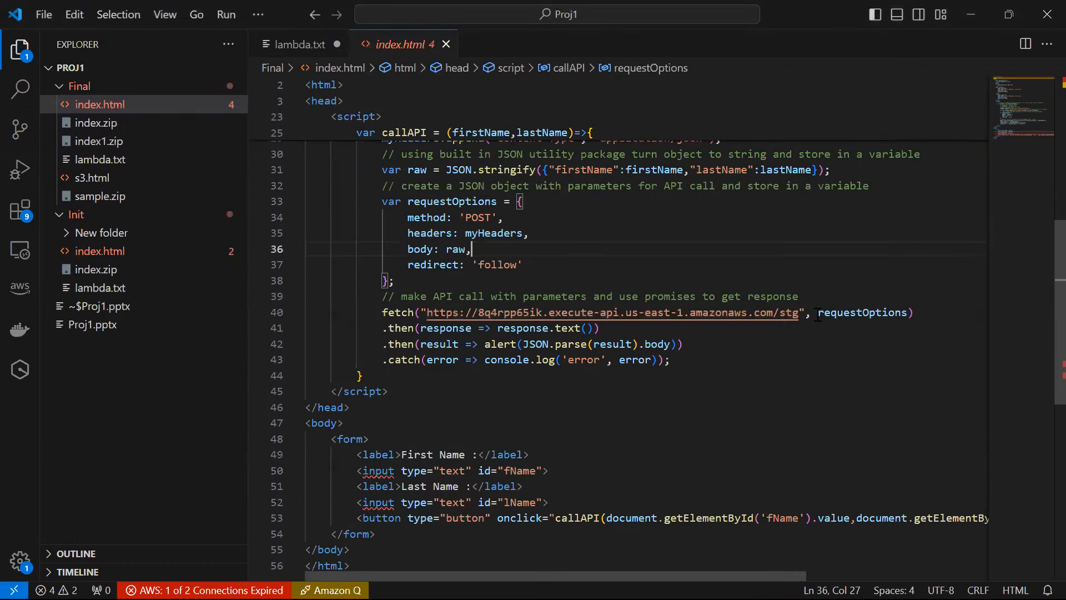
left_click_drag(800, 312, 428, 312)
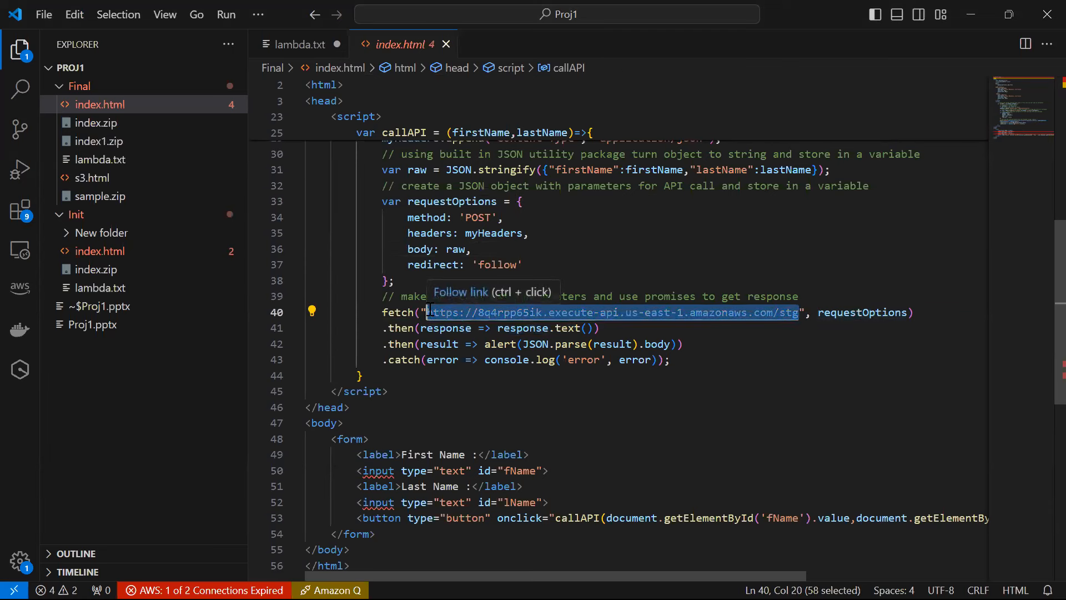
key("ctrl+v")
key("ctrl+s")
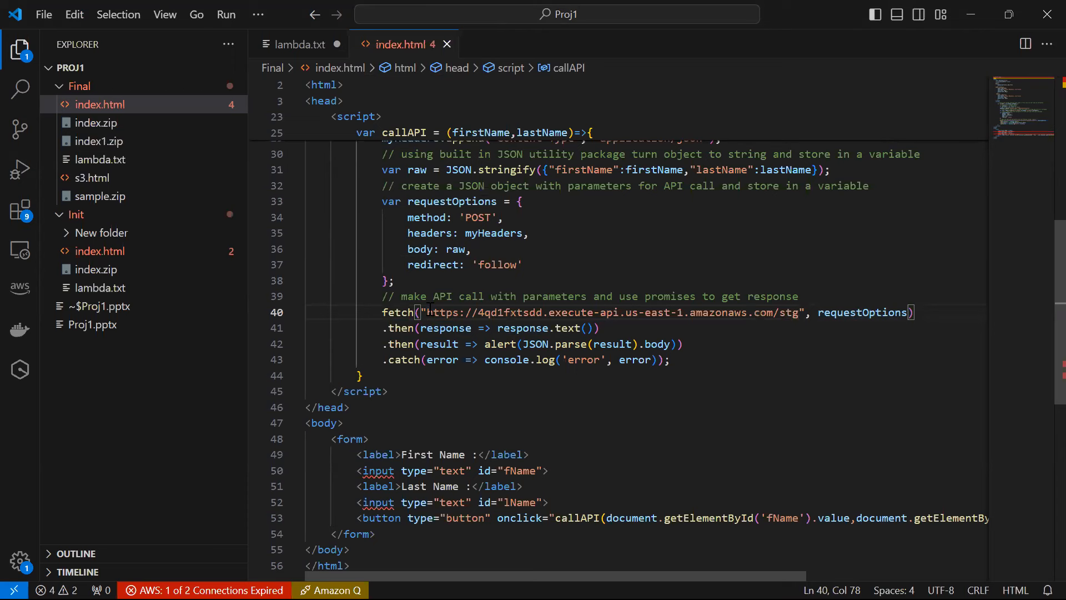
left_click(777, 418)
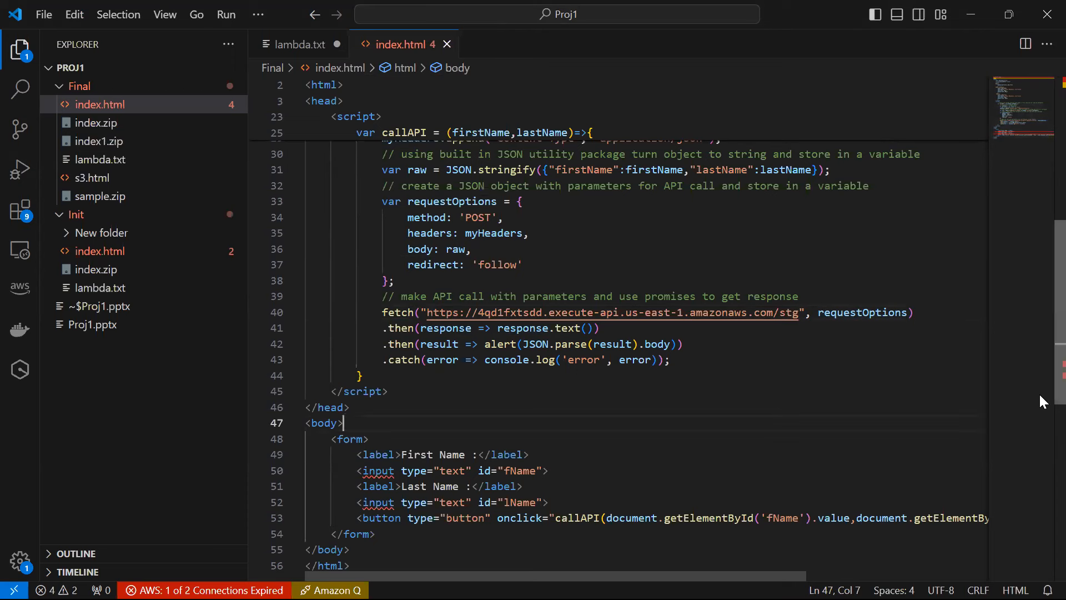
scroll(1038, 392, "down", 2)
scroll(1038, 435, "up", 10)
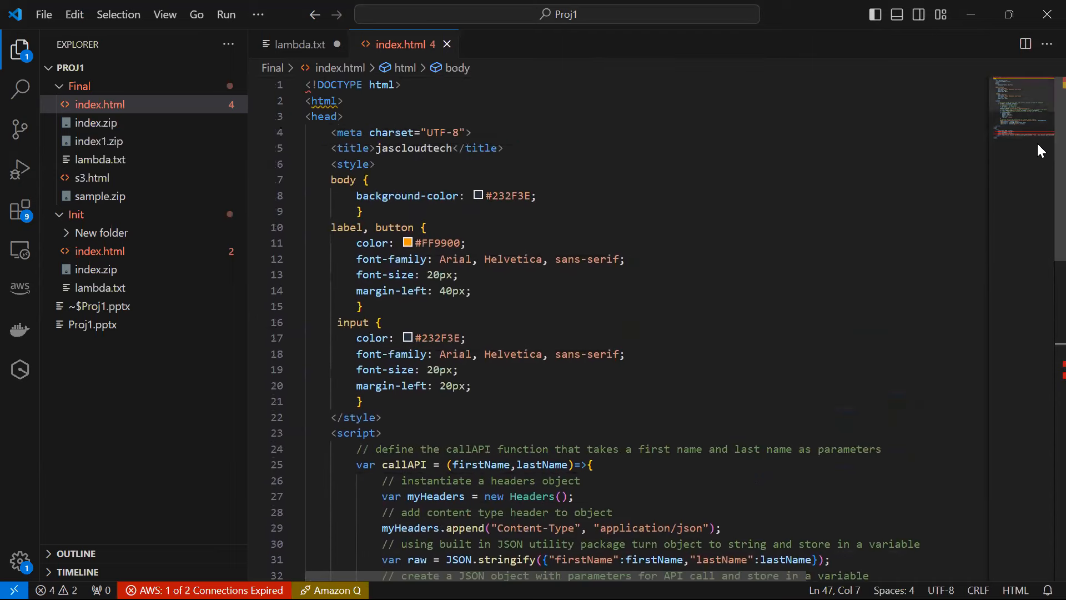
left_click(972, 11)
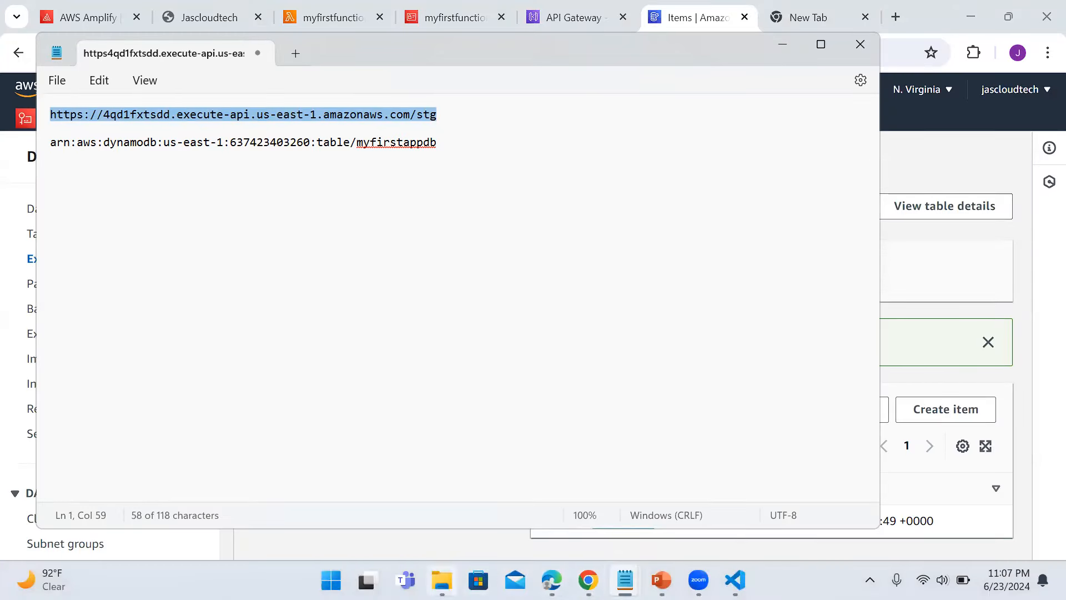
Open the Proj1 Final folder in File Explorer.
left_click(441, 579)
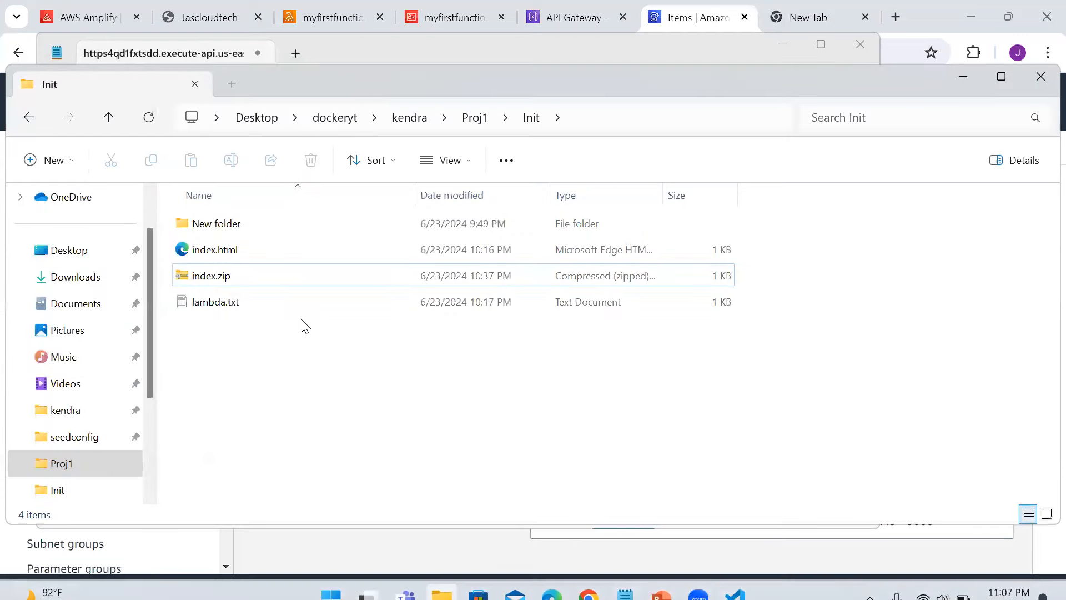
left_click(473, 118)
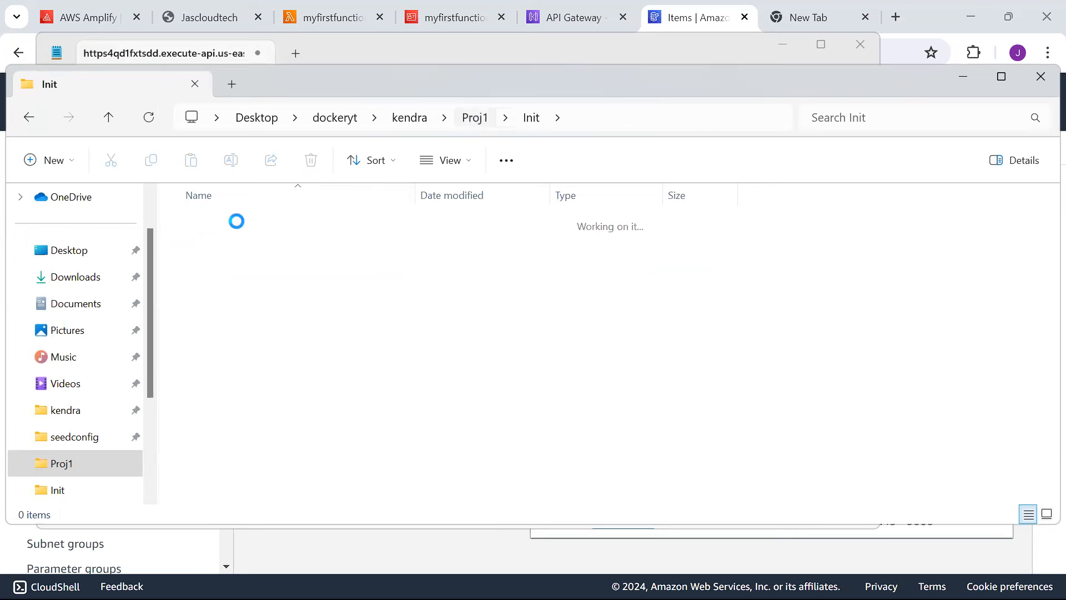
double_click(211, 222)
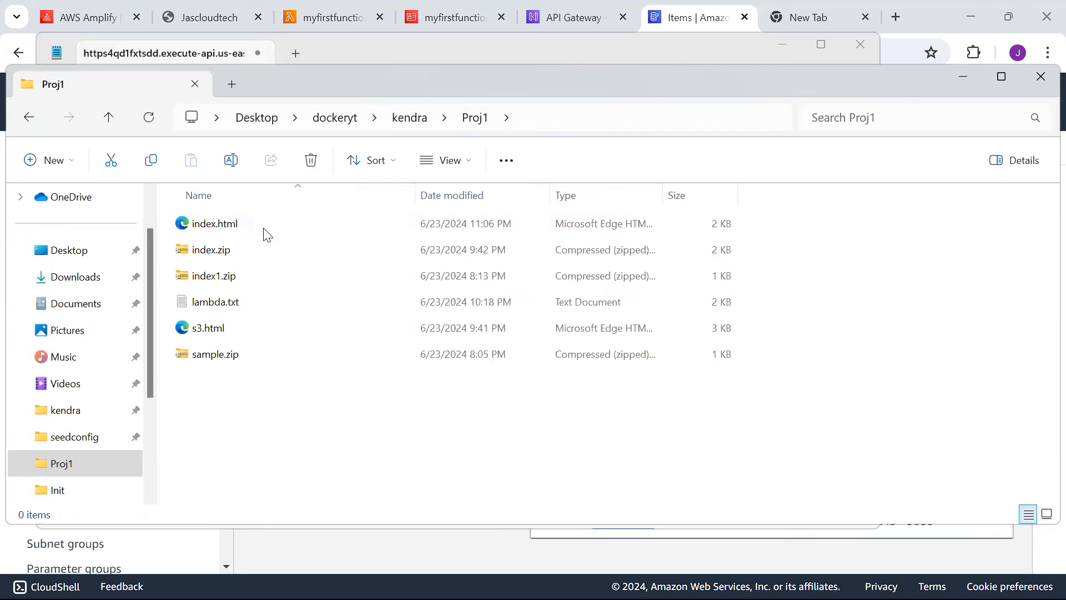
Rename the old index.zip archive to index2final.zip.
left_click(222, 249)
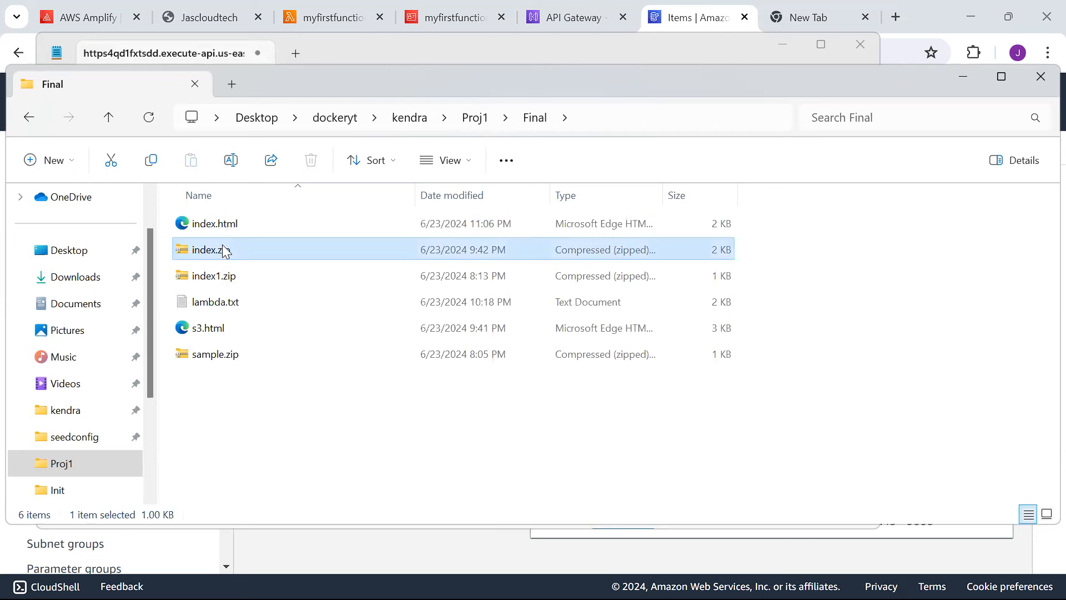
right_click(272, 251)
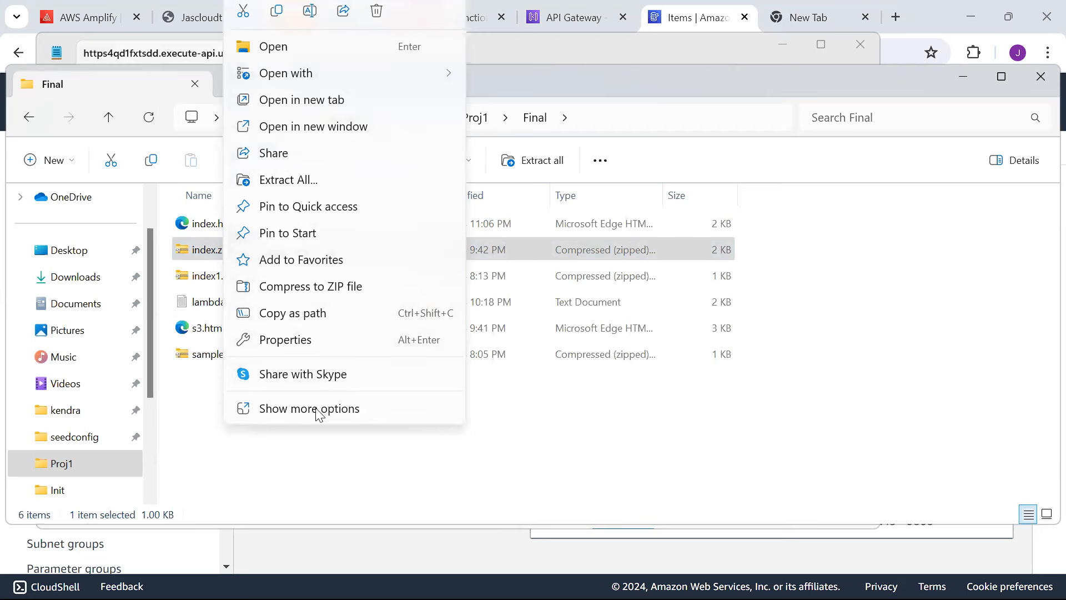
left_click(794, 417)
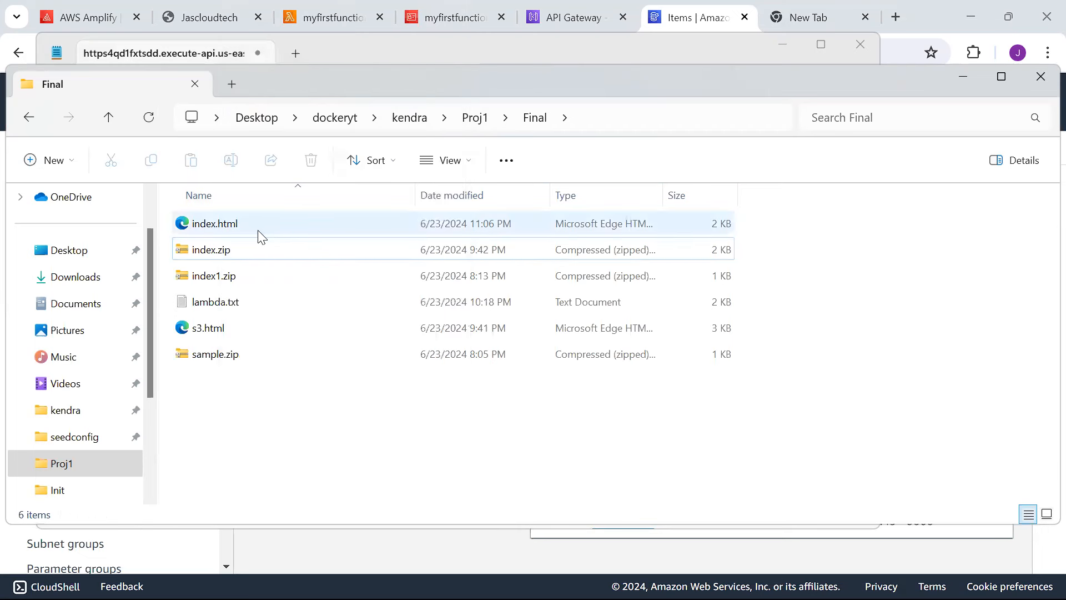
left_click(224, 274)
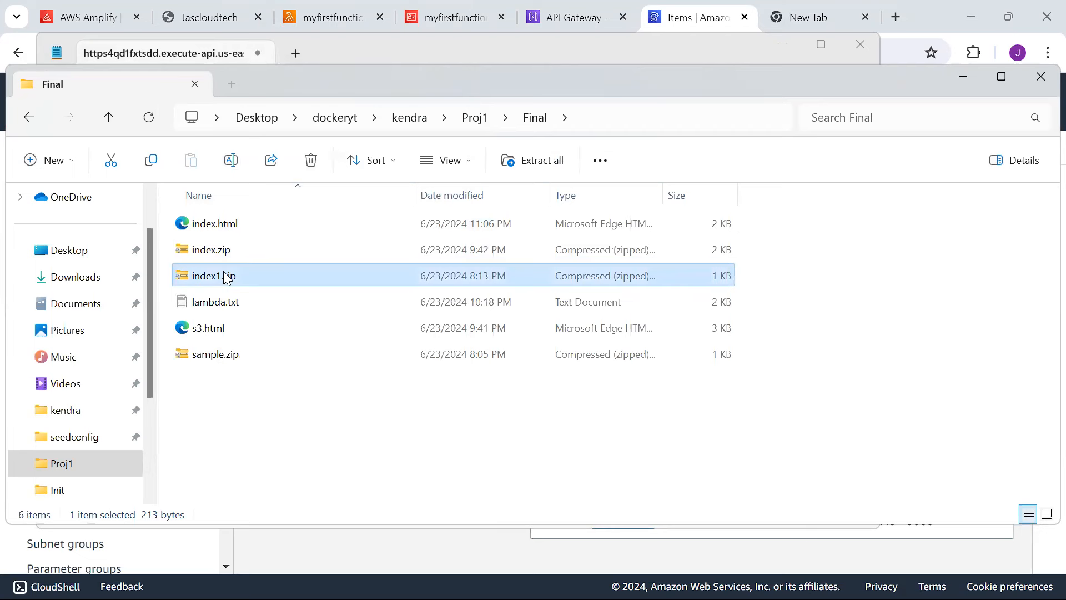
key("XF86AudioLowerVolume")
left_click(223, 272)
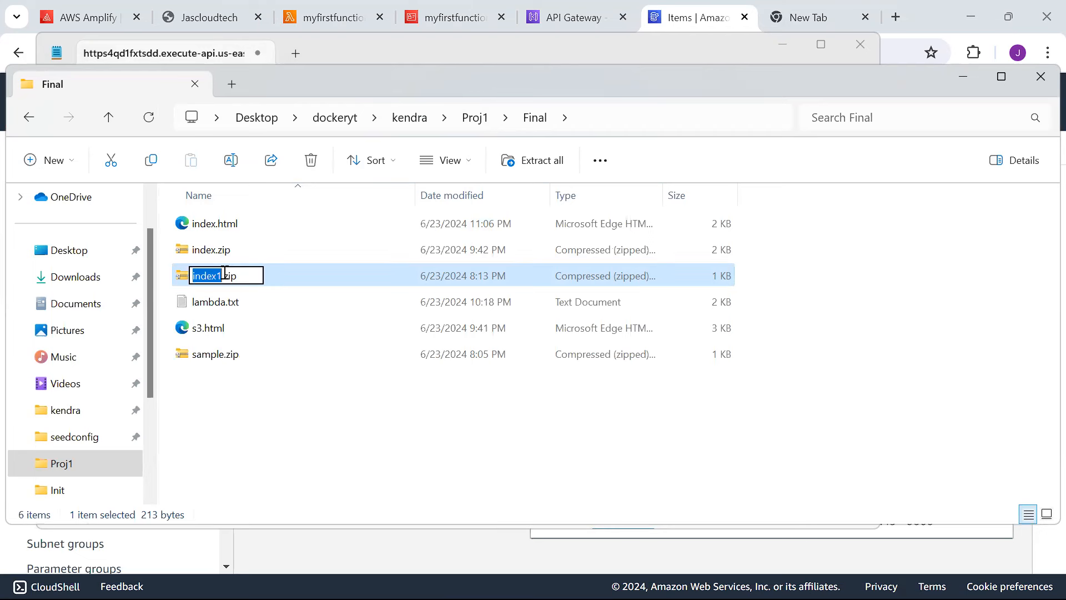
left_click(207, 252)
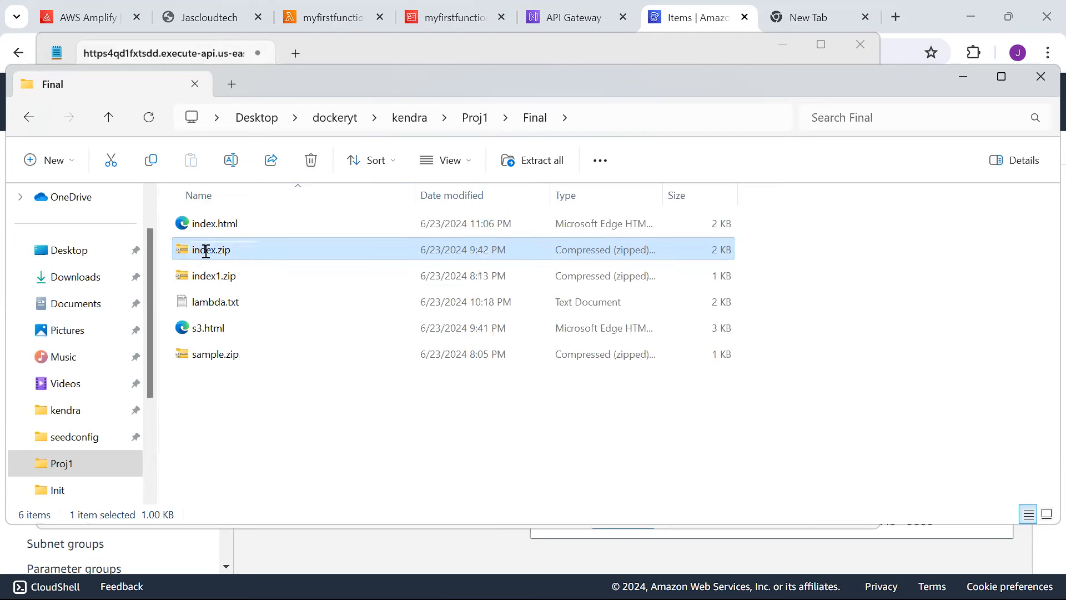
left_click(208, 255)
left_click(206, 250)
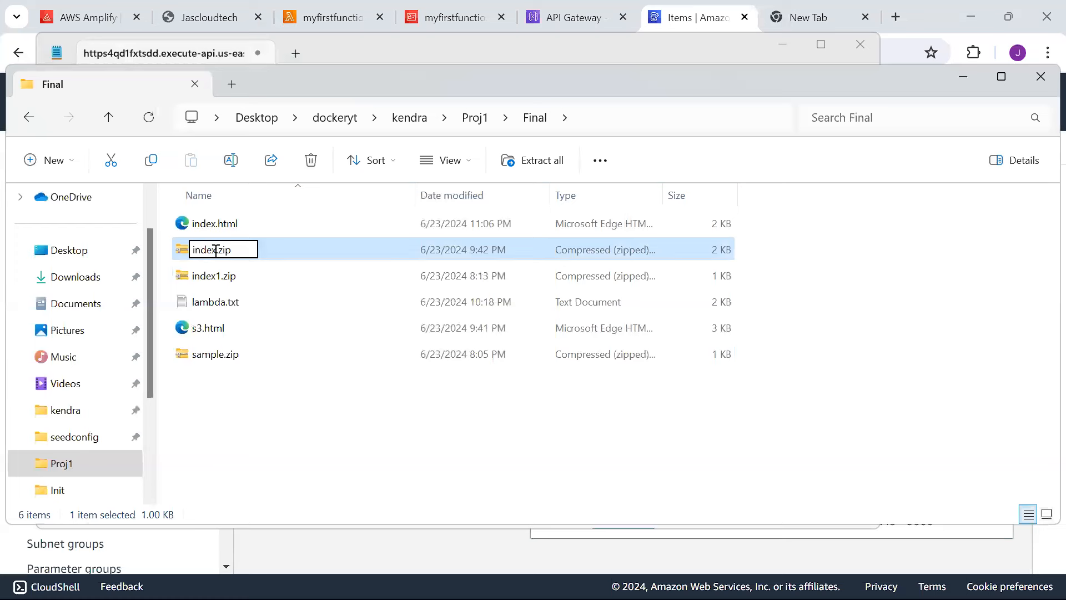
type("2final")
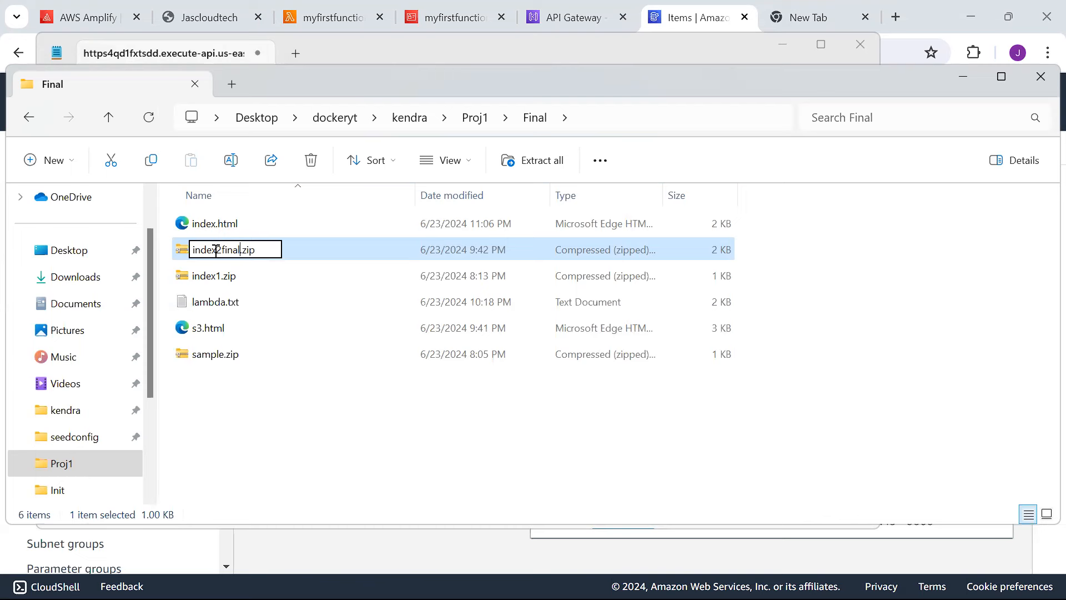
key("Return")
Compress index.html into a new archive named index.zip.
left_click(226, 237)
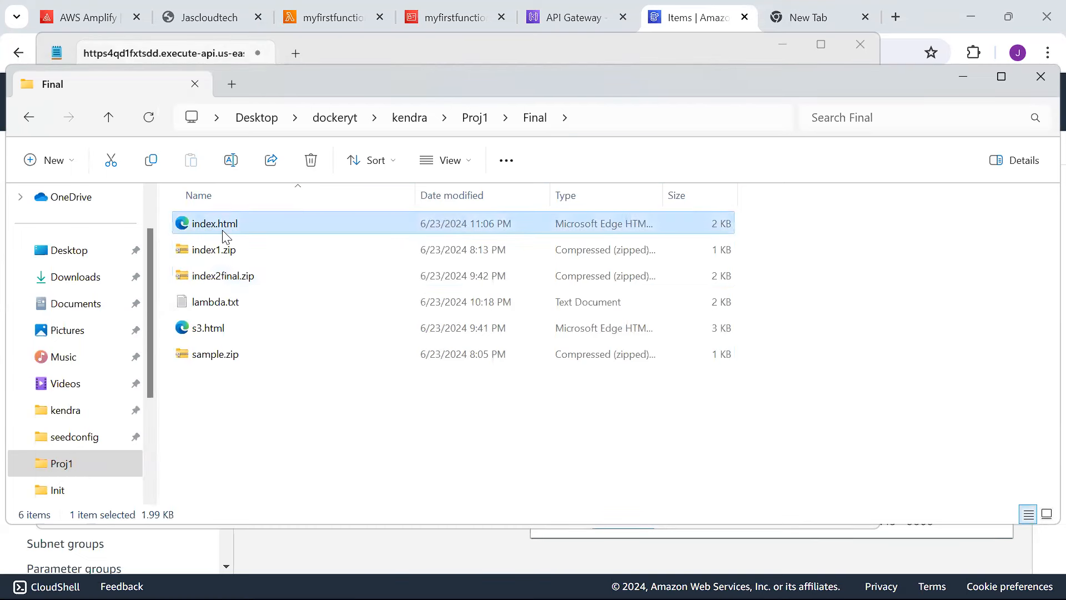
right_click(225, 236)
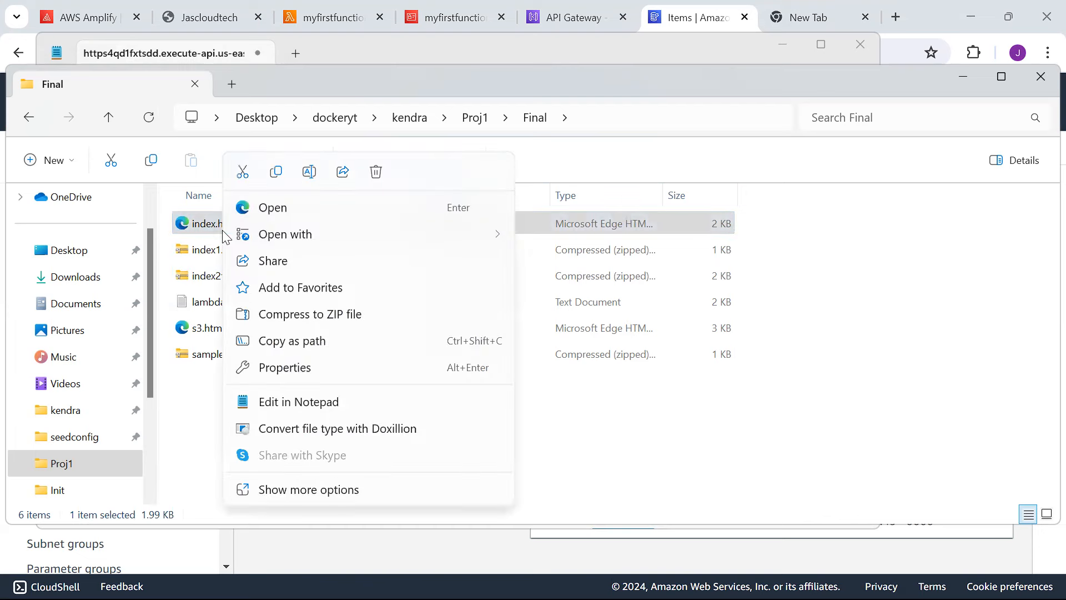
left_click(319, 311)
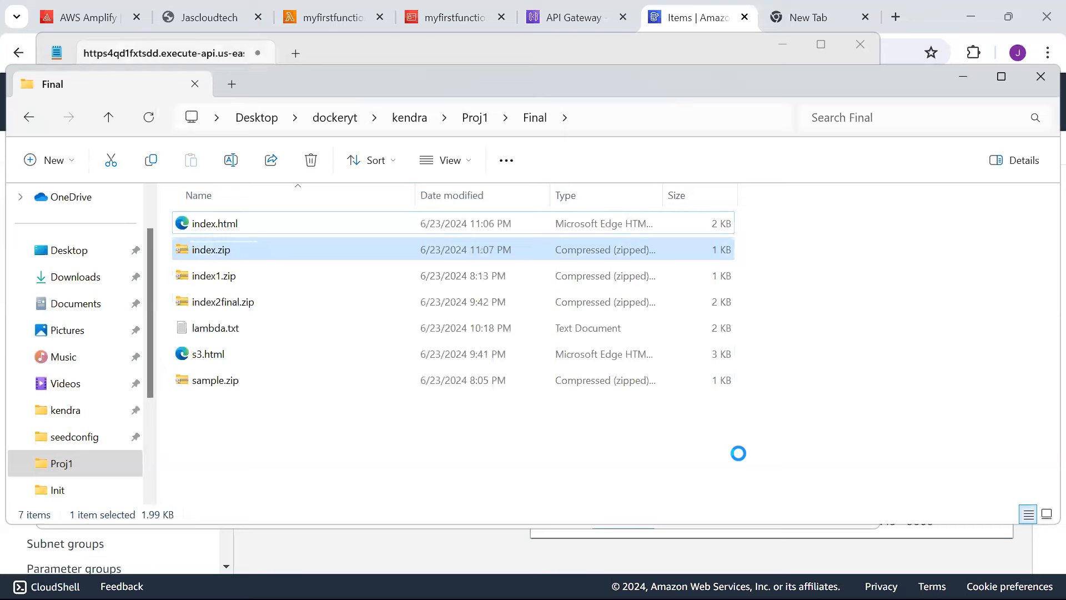
left_click(404, 461)
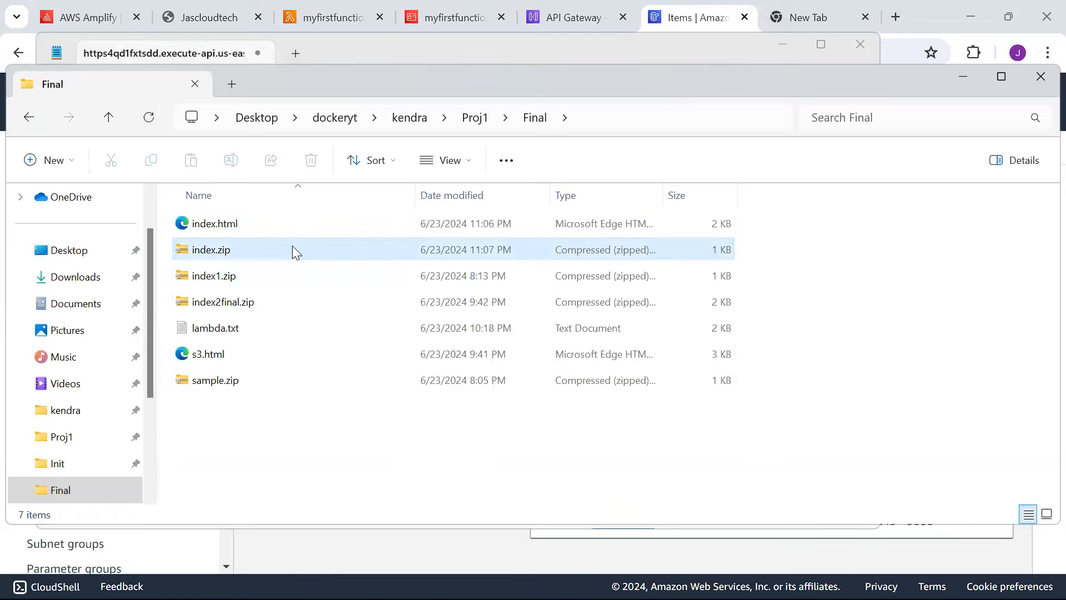
left_click(88, 17)
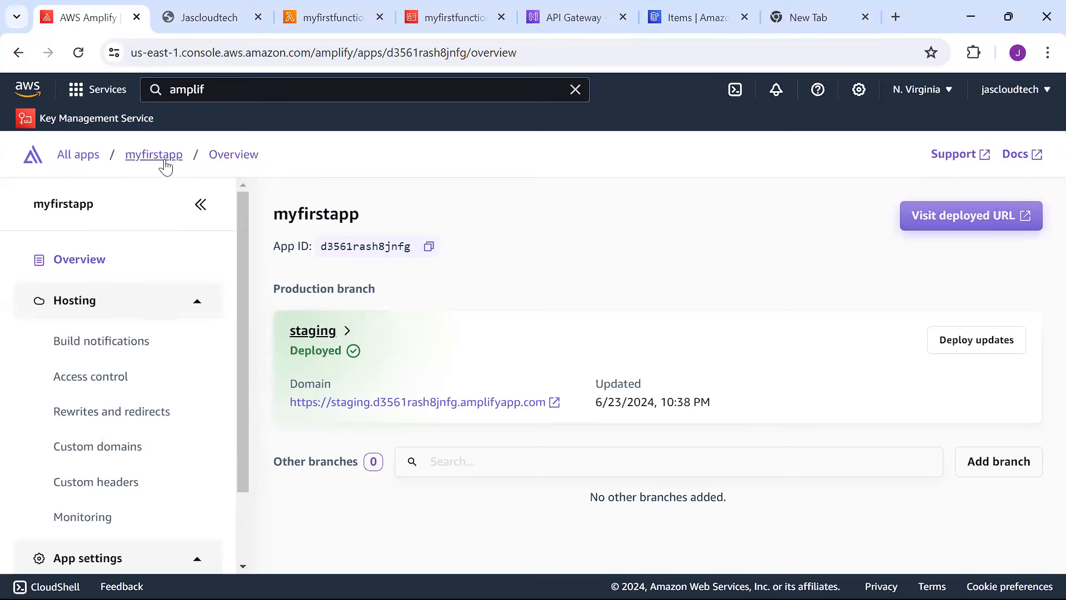
Reload the myfirstapp overview page in Amplify to clear the expired security token error.
left_click(176, 267)
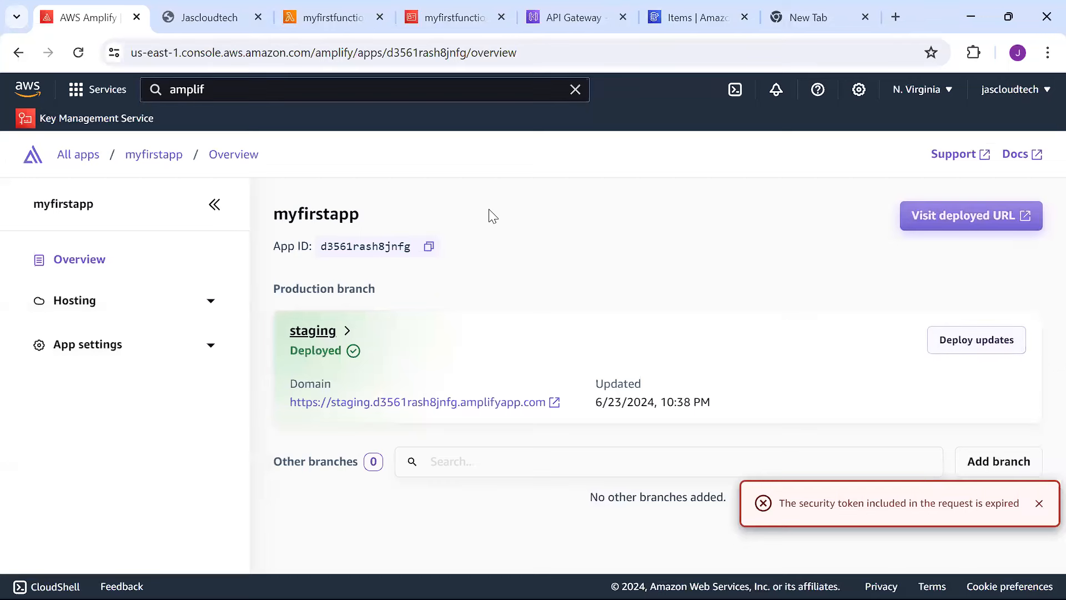
left_click(262, 52)
key("ctrl+a")
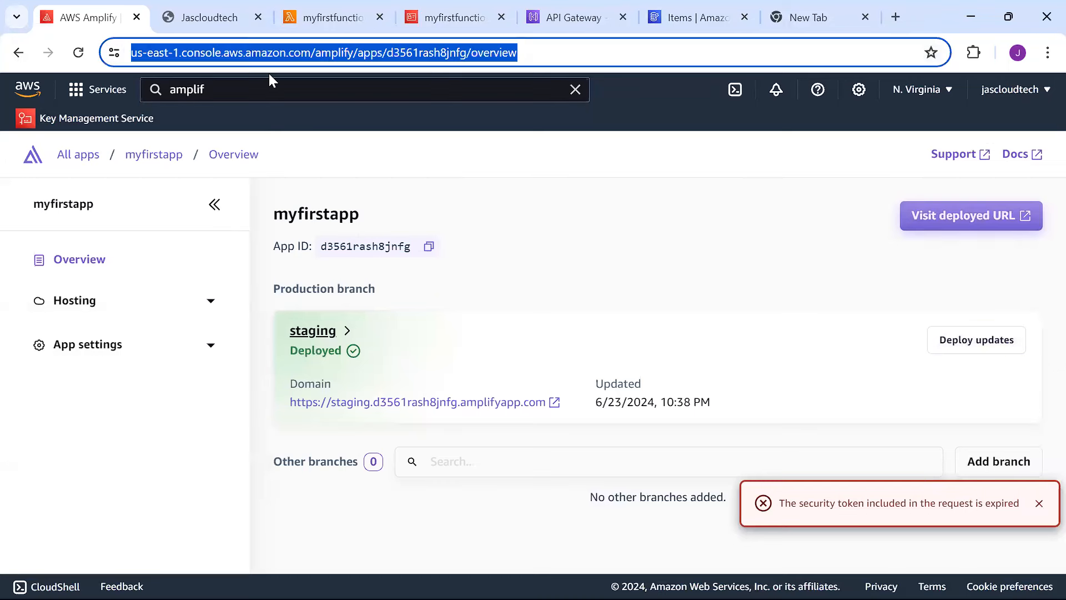
key("Return")
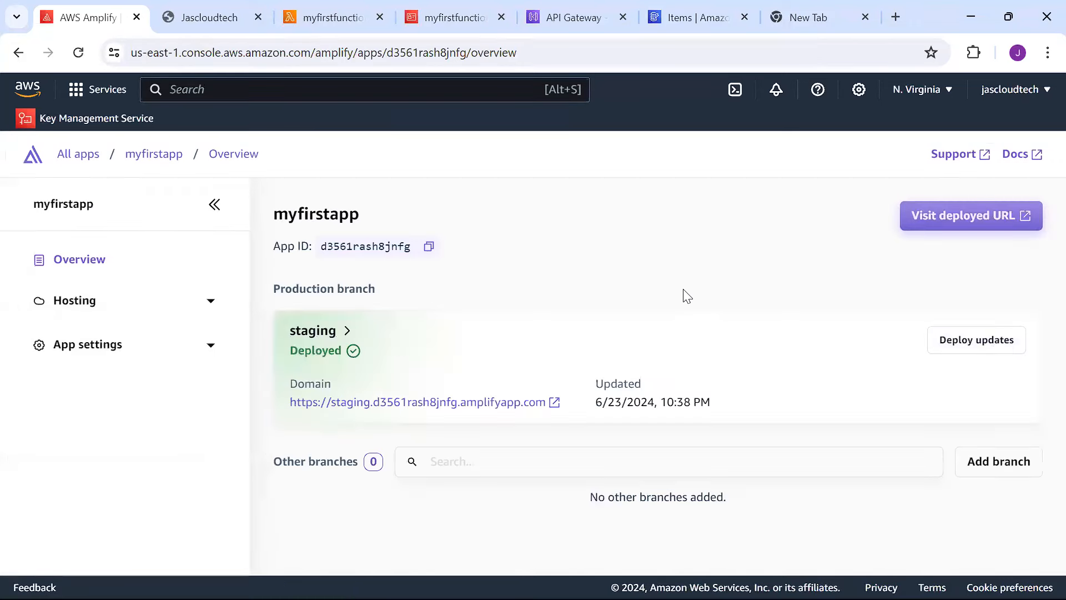
Redeploy myfirstapp's staging branch with index.zip from the Proj1 > Final folder.
left_click(965, 349)
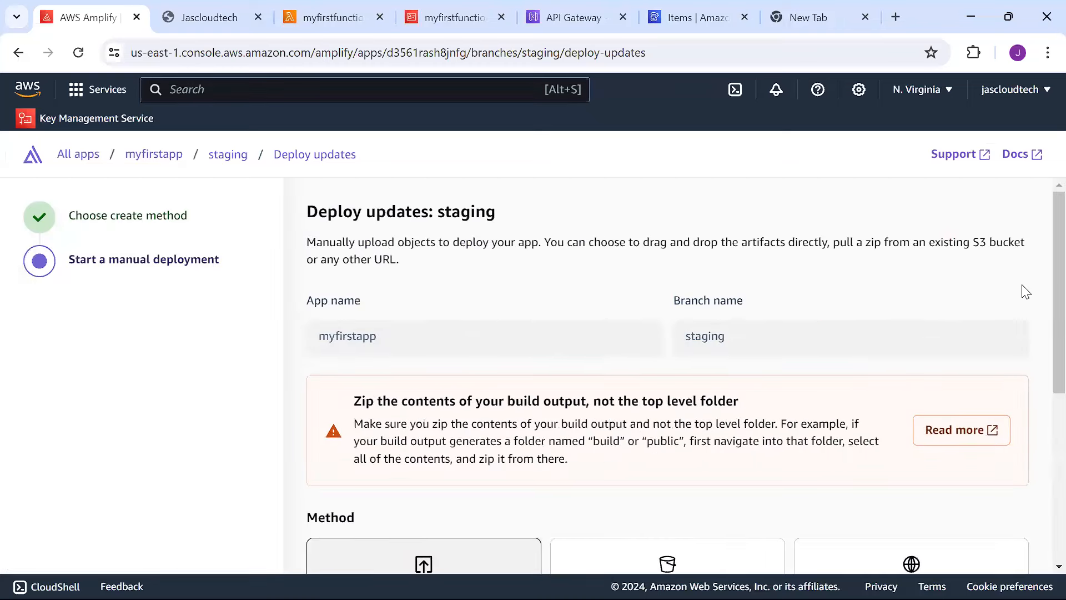
scroll(1043, 339, "down", 2)
scroll(1040, 414, "down", 4)
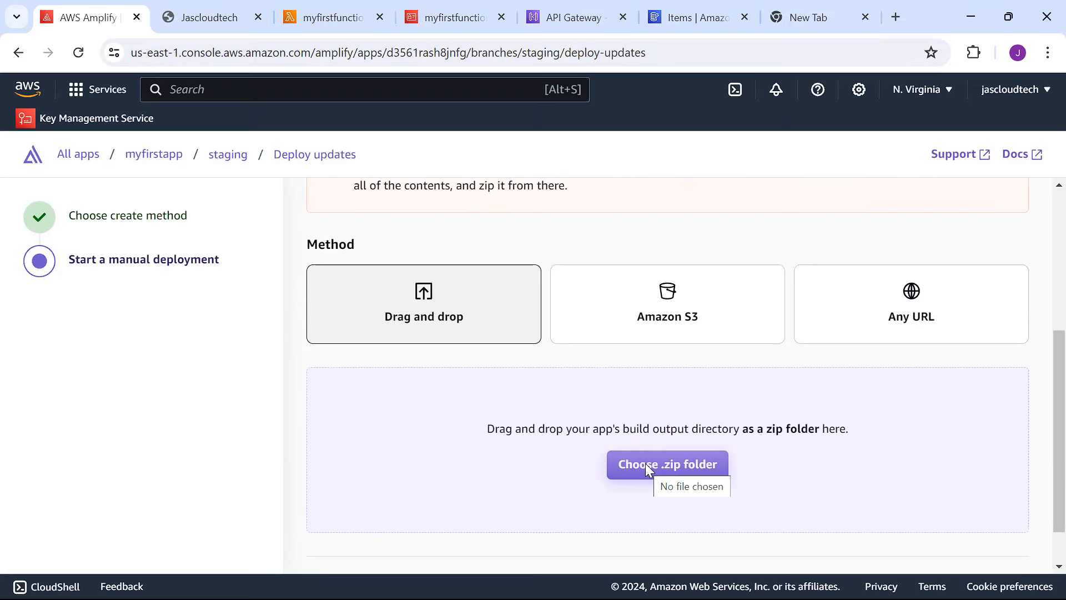
left_click(646, 466)
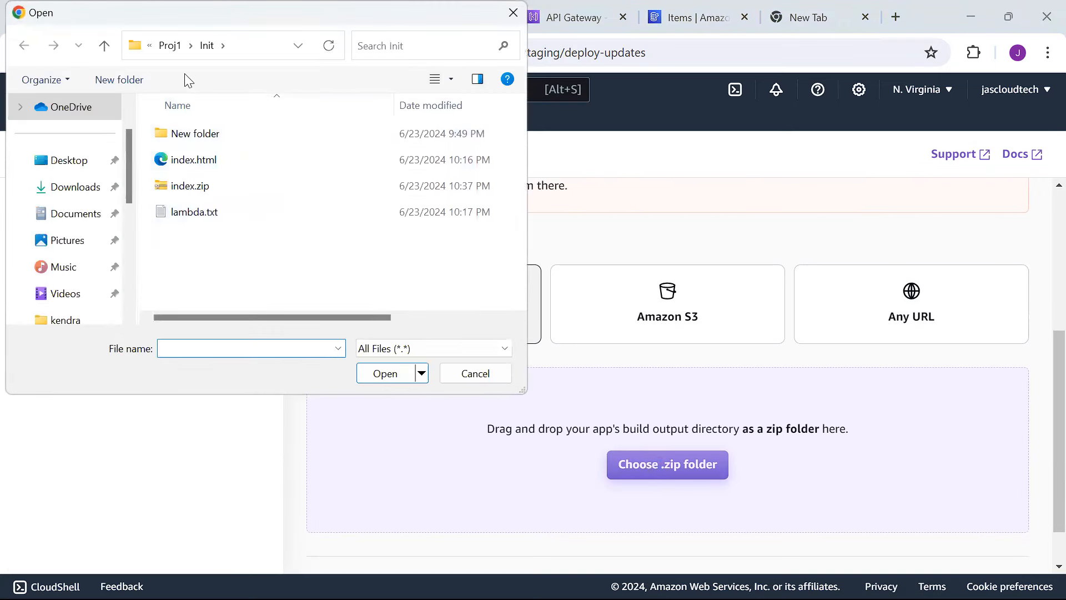
left_click_drag(62, 18, 171, 122)
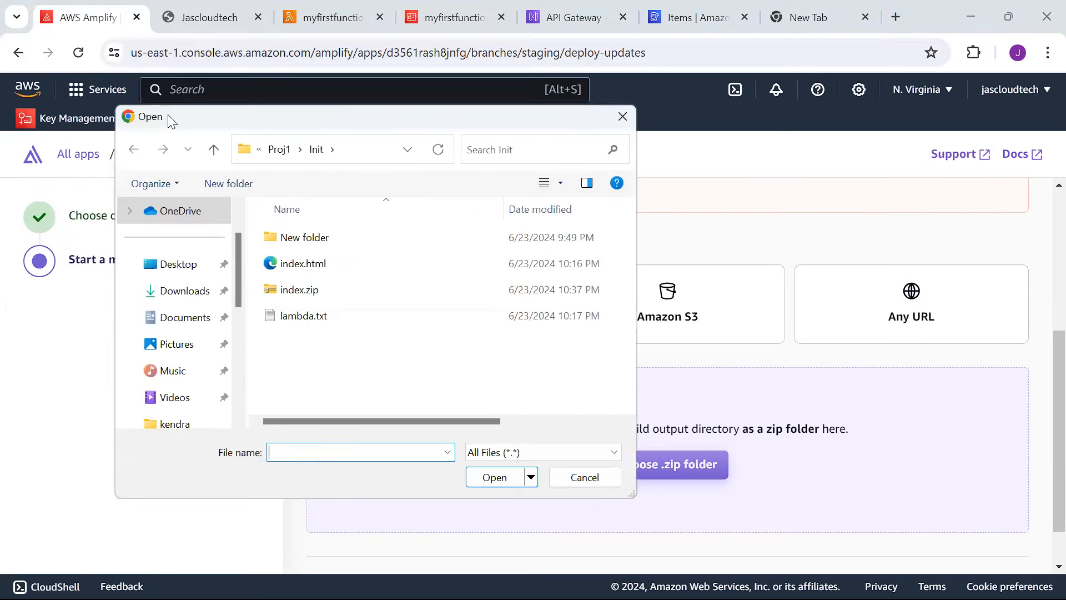
left_click(279, 151)
double_click(309, 238)
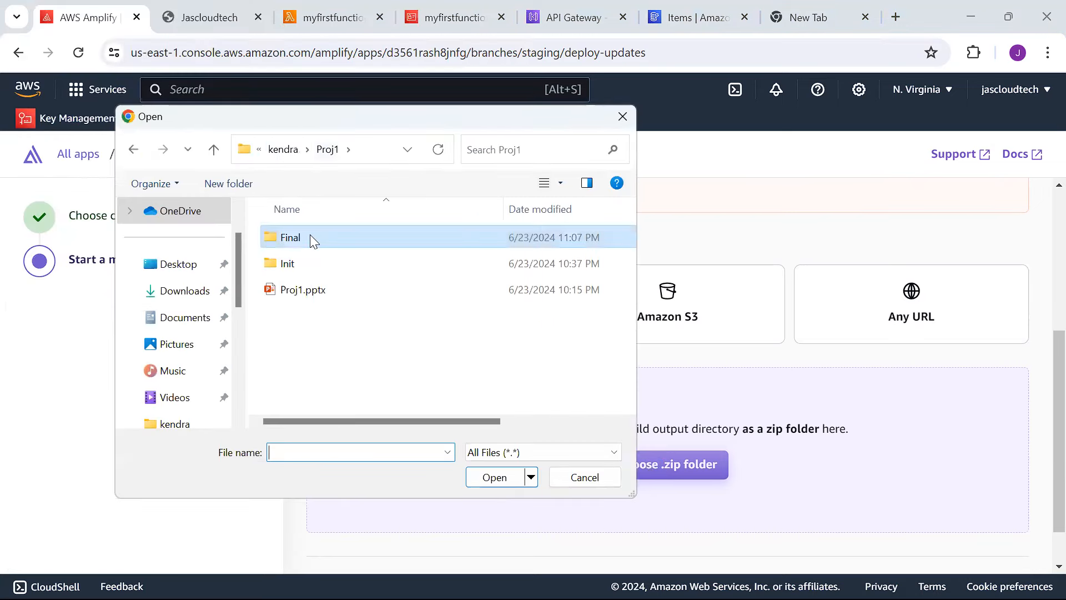
double_click(318, 261)
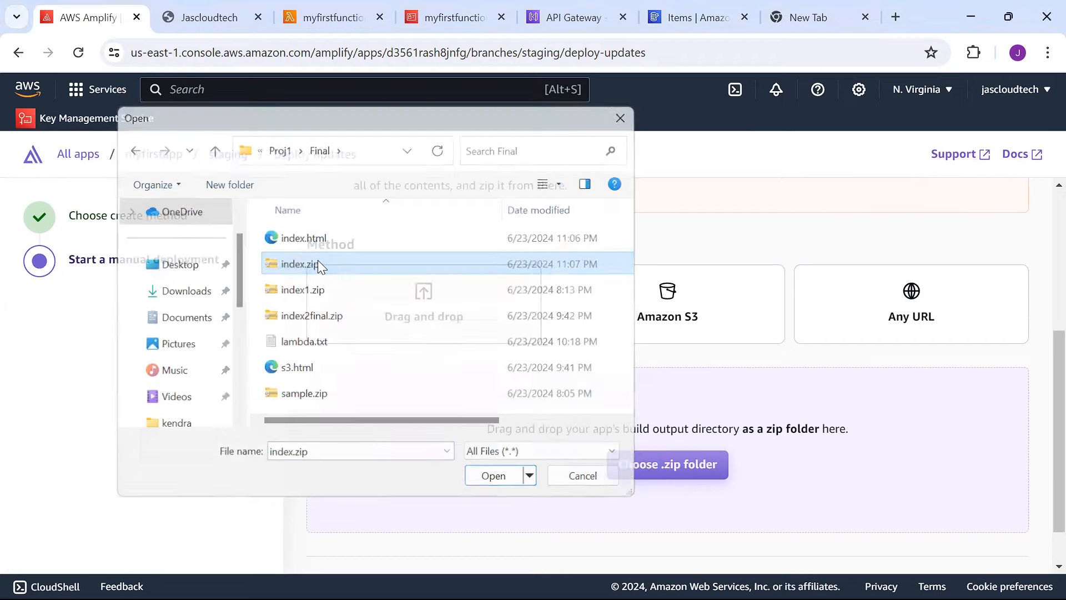
left_click(965, 537)
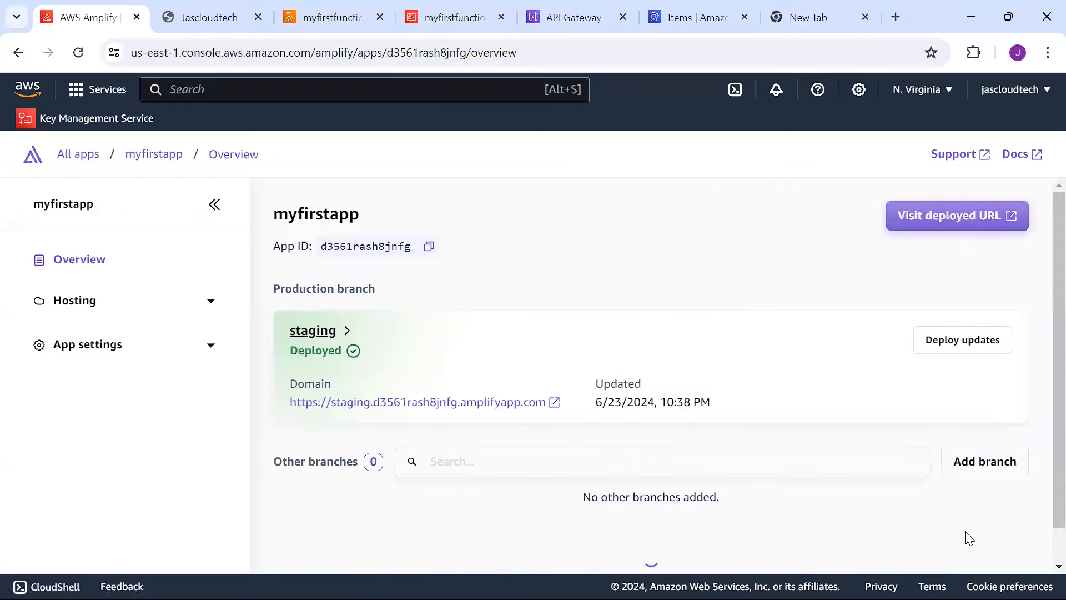
On the deployed staging site, submit First Name 'test' and Last Name 'done' and dismiss the greeting.
left_click(938, 219)
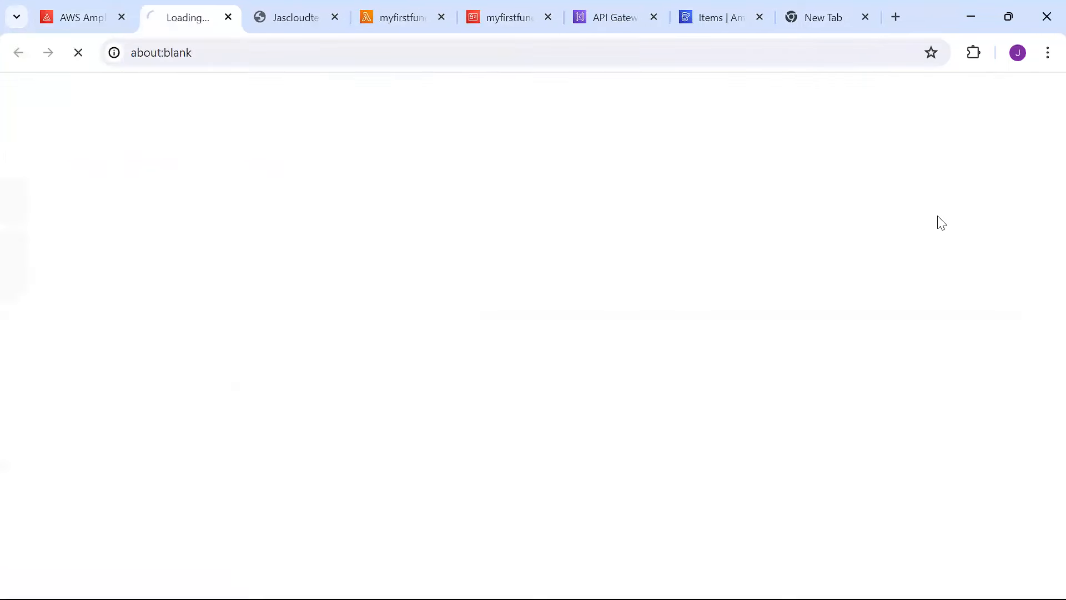
left_click(249, 98)
type("test")
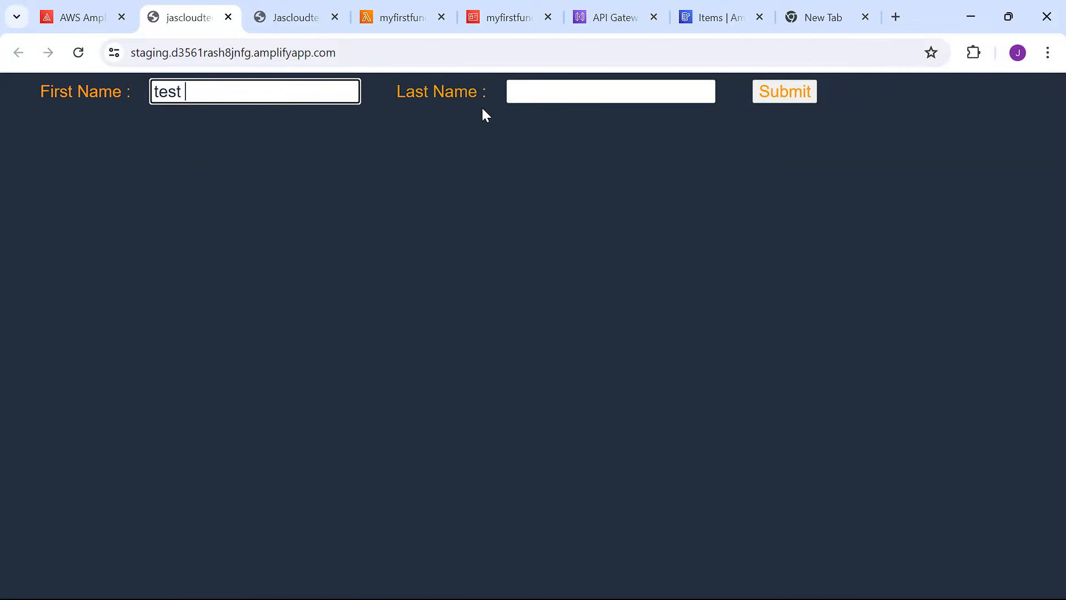
left_click(578, 95)
type("done")
left_click(768, 99)
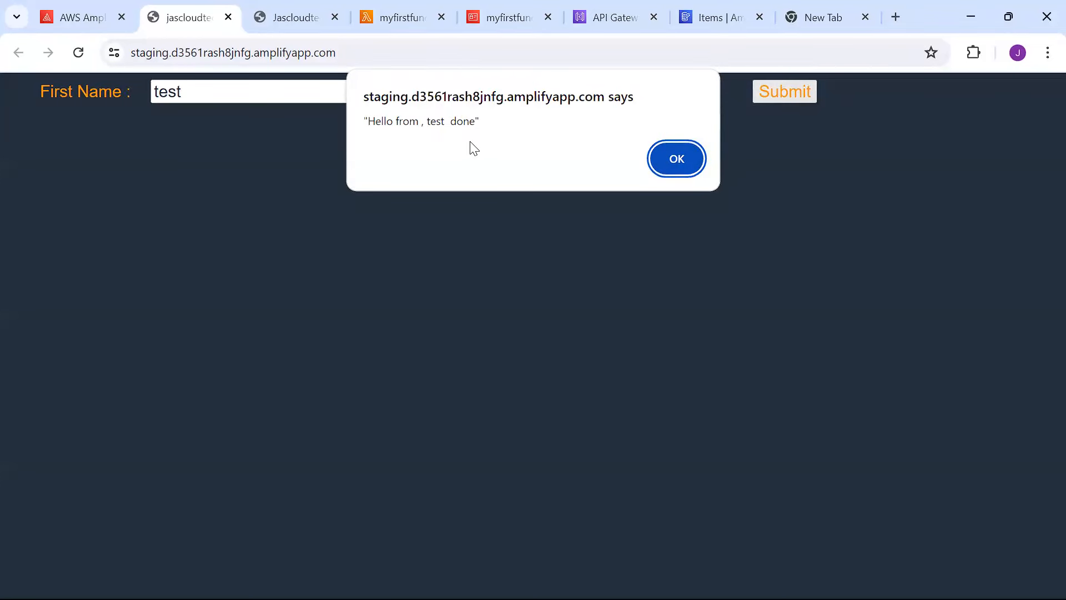
left_click(680, 161)
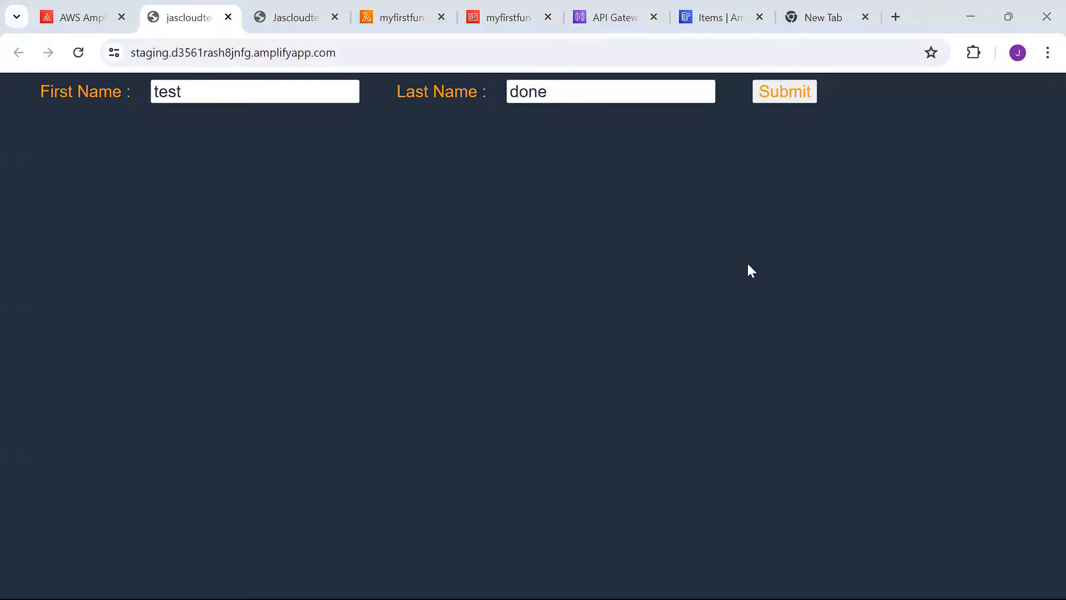
left_click(719, 20)
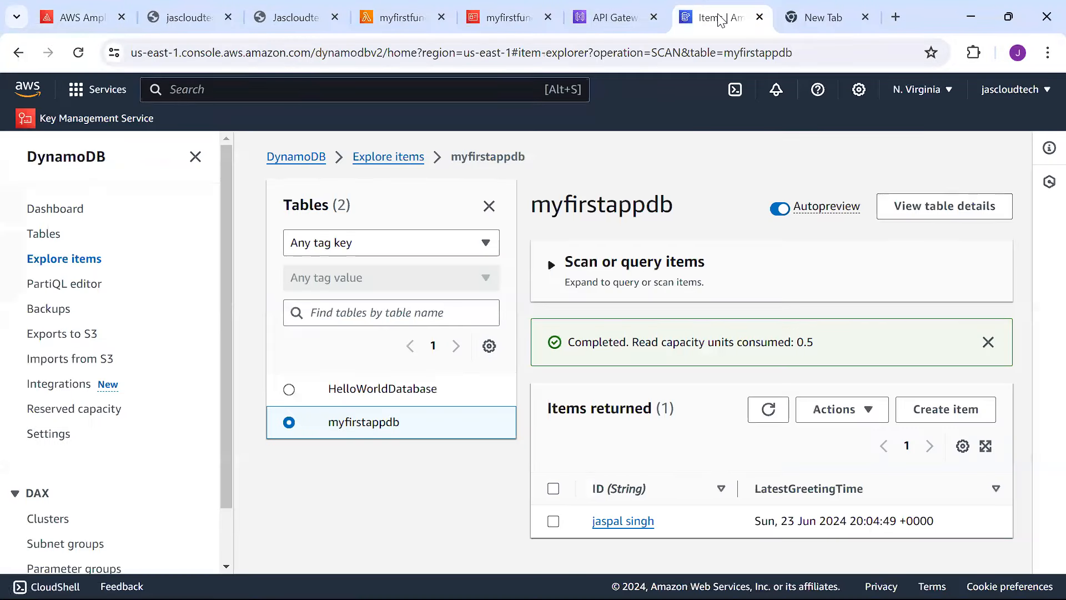
Refresh the myfirstappdb items to confirm the new test done entry.
left_click(769, 412)
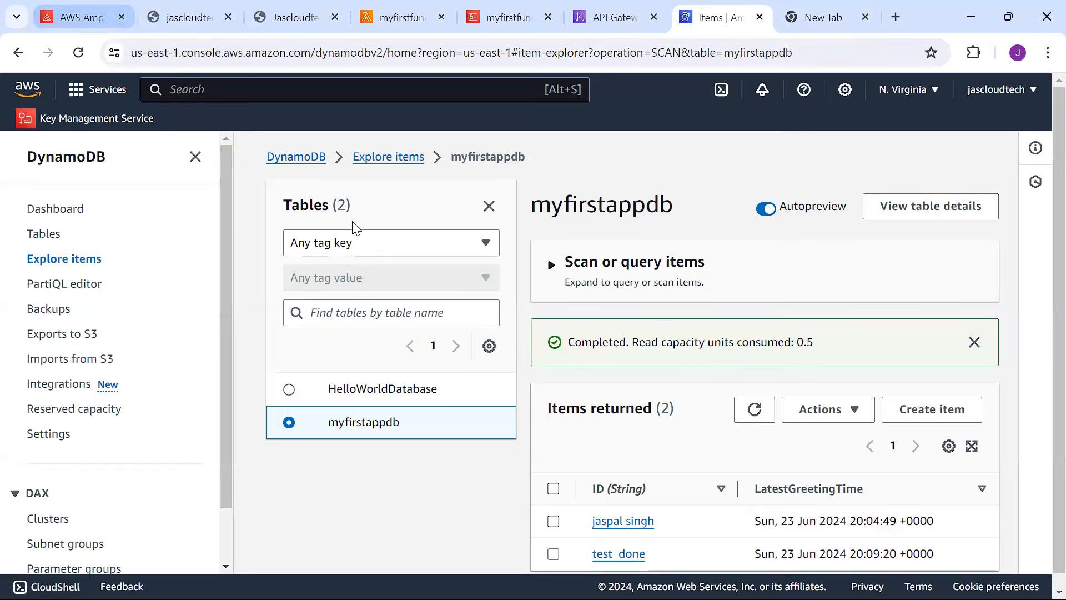
left_click(189, 11)
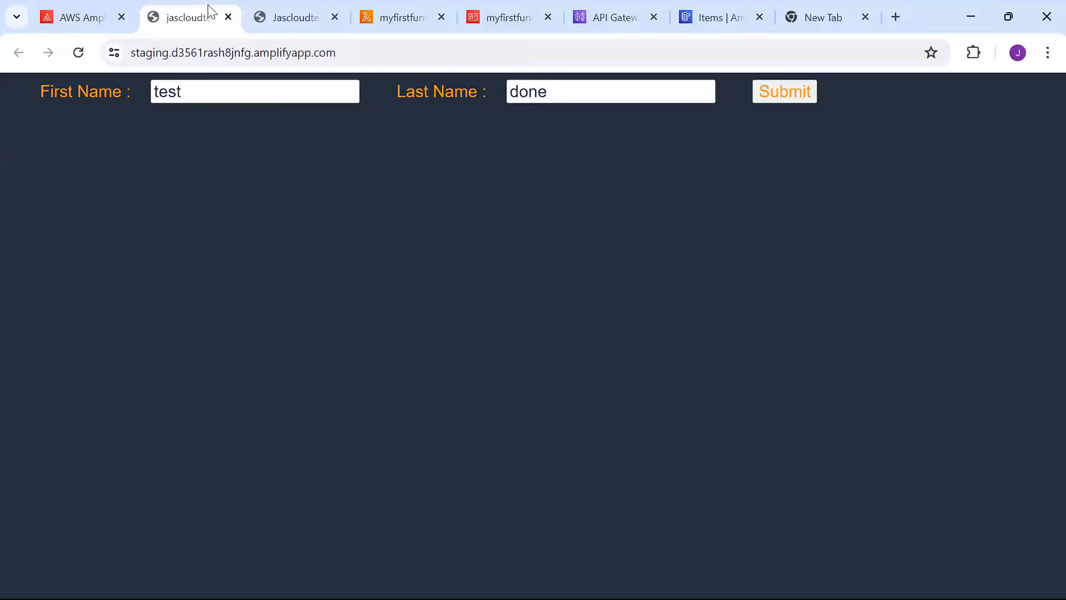
Select s3new.html in the Proj1 Final folder.
left_click(90, 17)
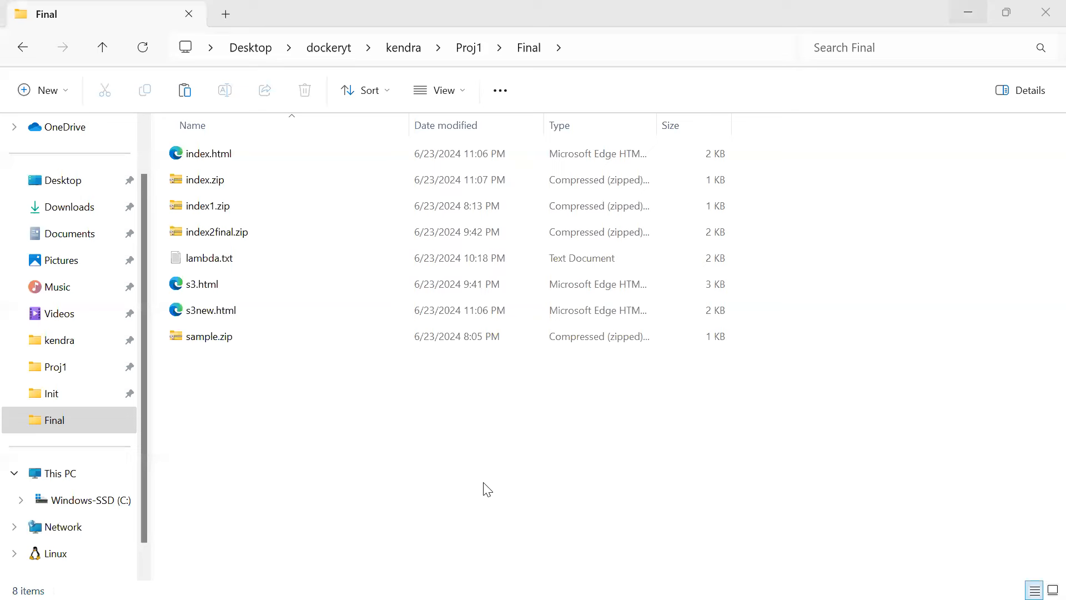
left_click(215, 317)
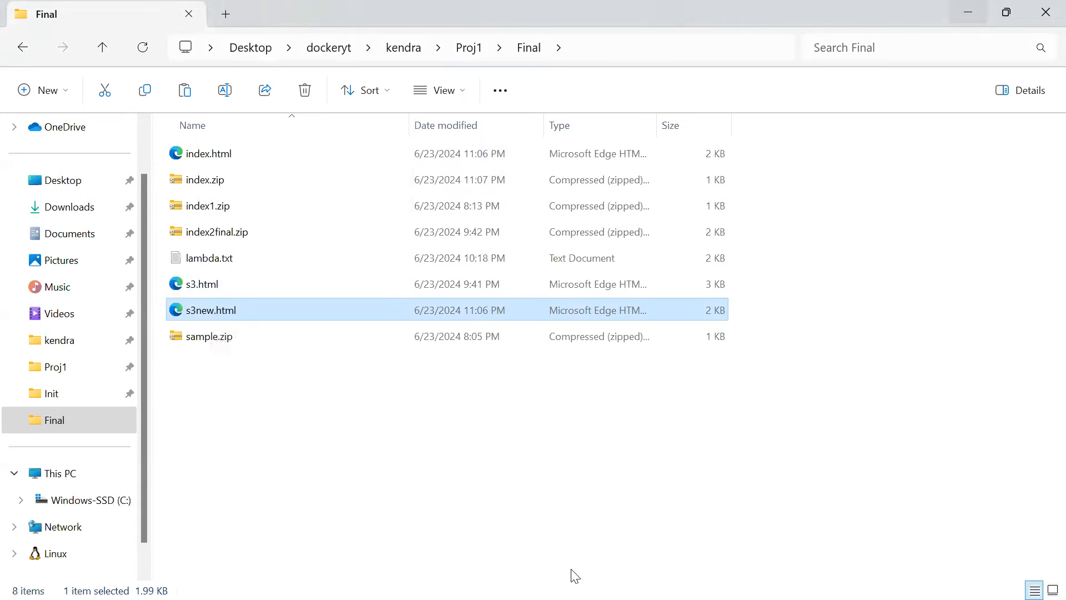
Upload s3new.html from the Final folder to the jascloudtech.com S3 bucket.
mouse_move(551, 580)
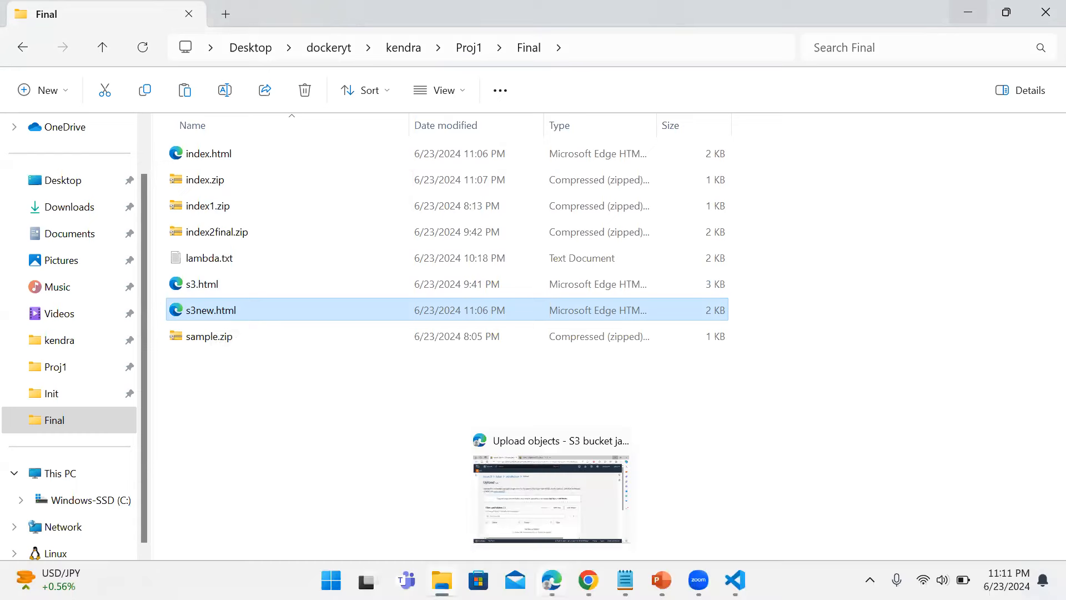
left_click(537, 507)
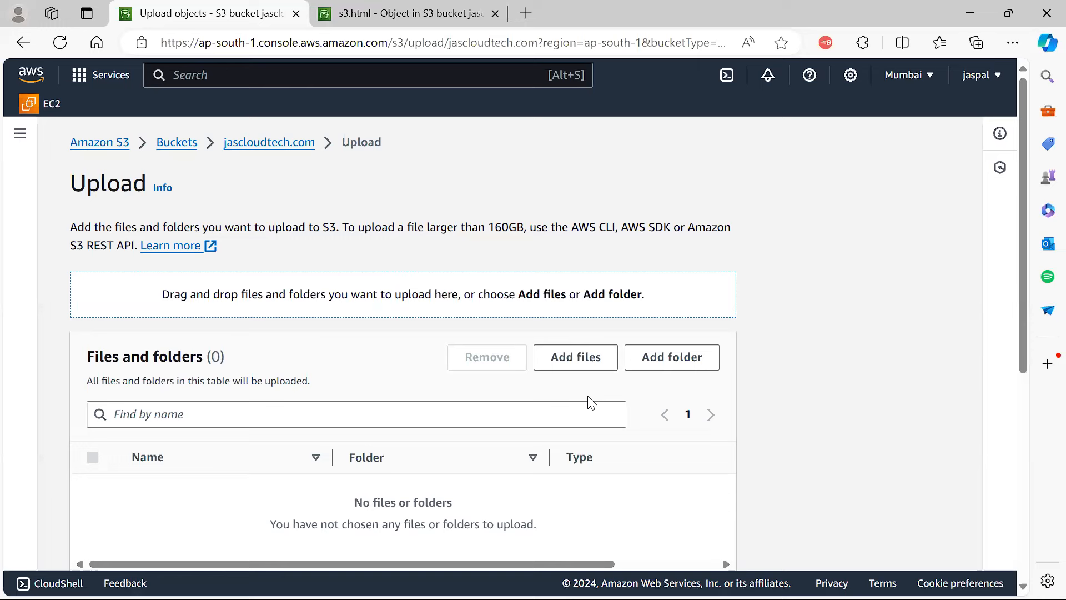
left_click(580, 360)
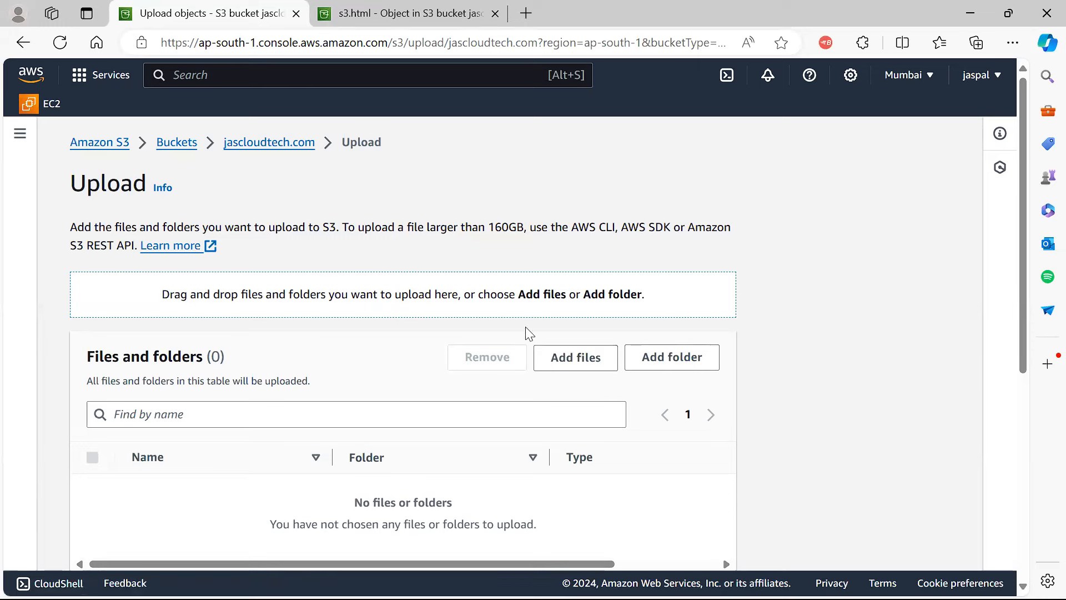
left_click(557, 364)
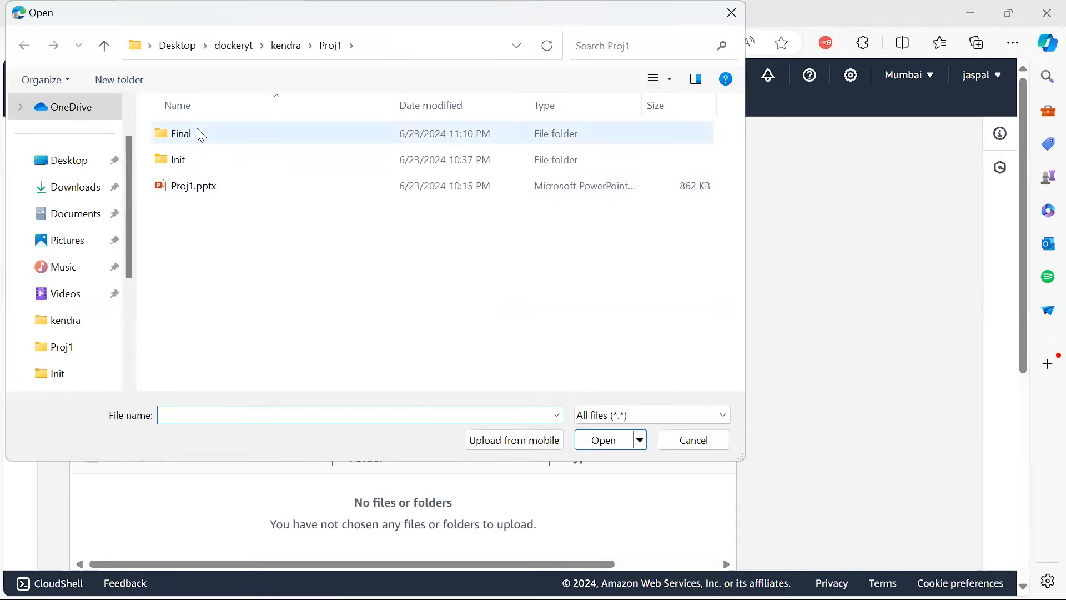
double_click(201, 136)
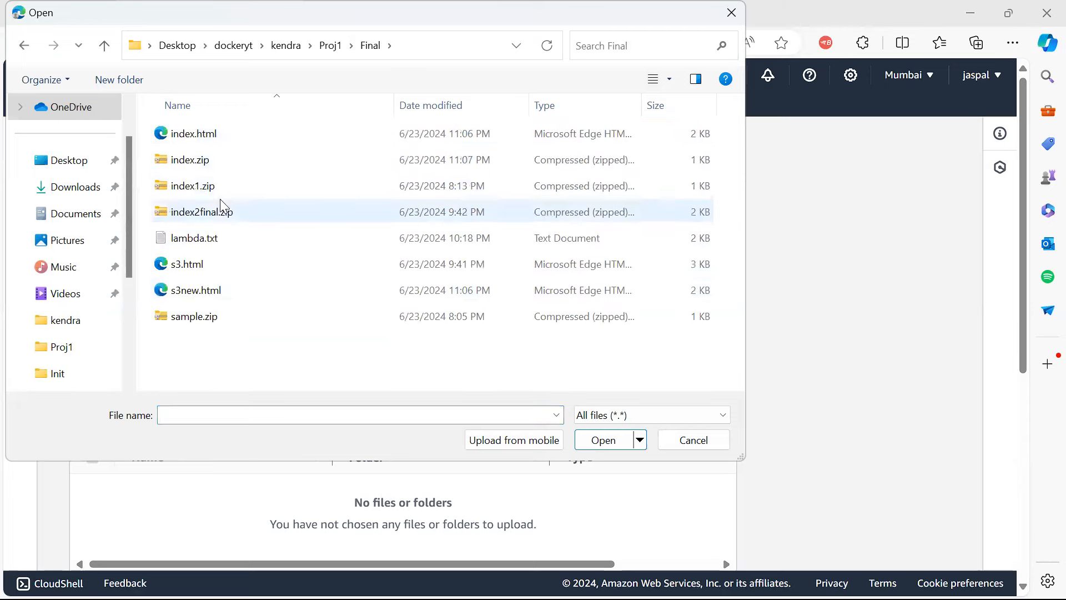
double_click(200, 295)
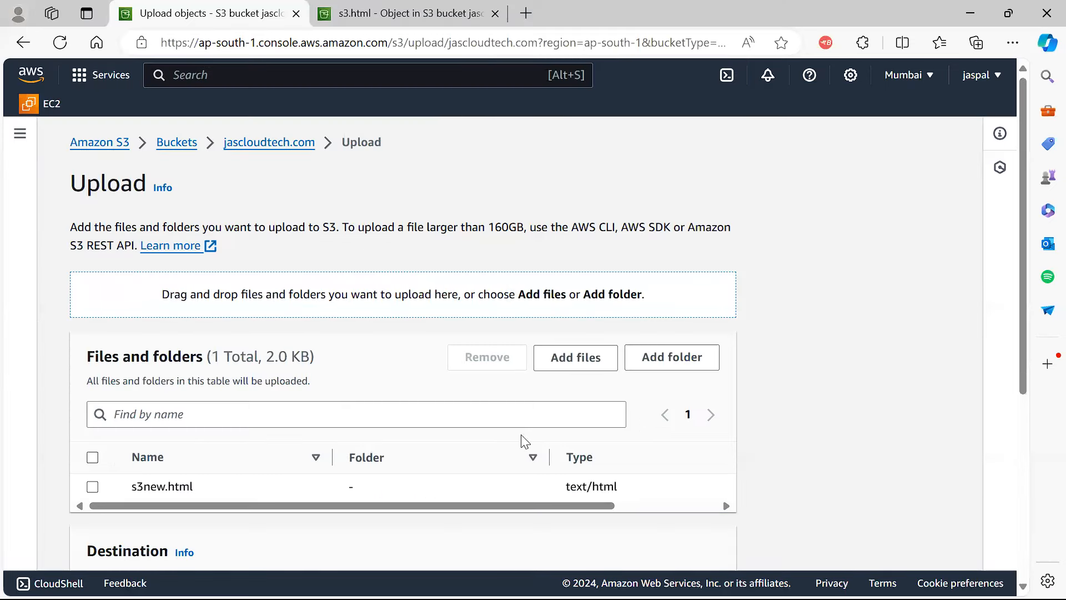
left_click(92, 457)
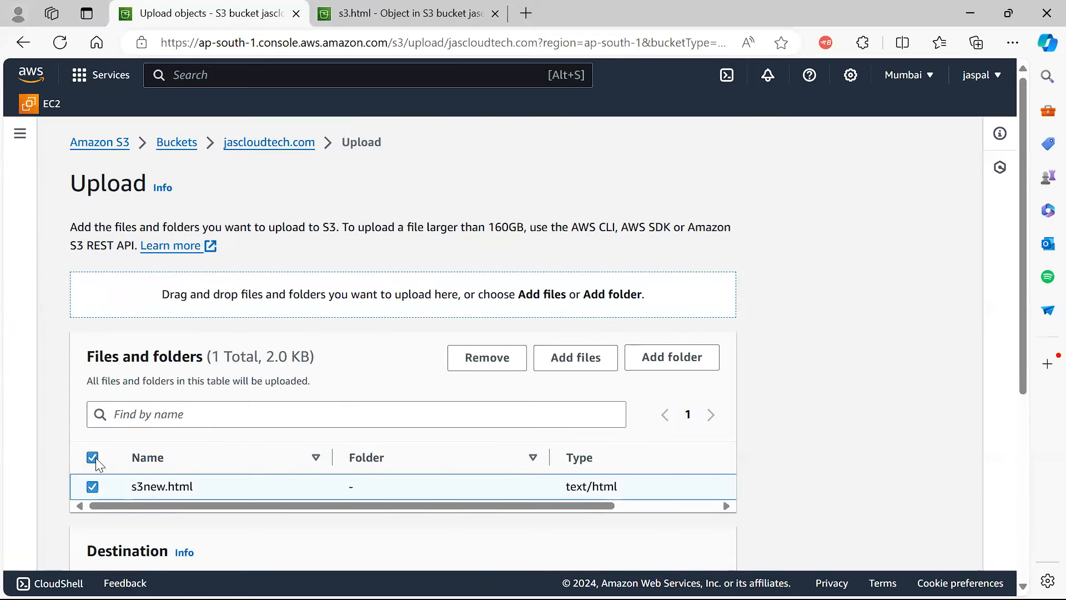
left_click_drag(1022, 359, 993, 565)
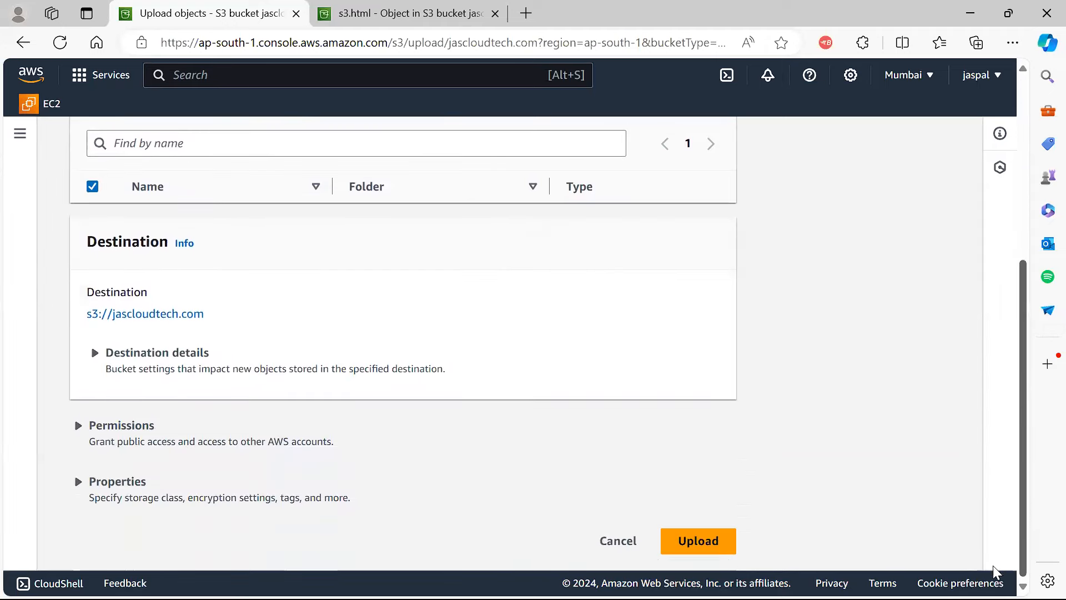
left_click(697, 541)
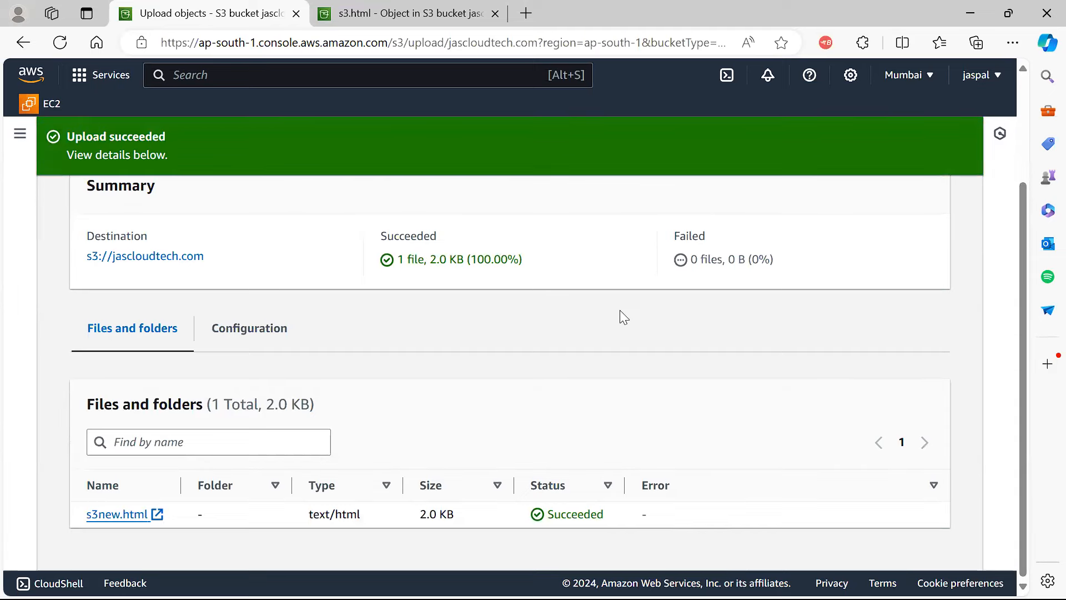
Load the jascloudtech.com website in a new Chrome tab.
mouse_move(552, 580)
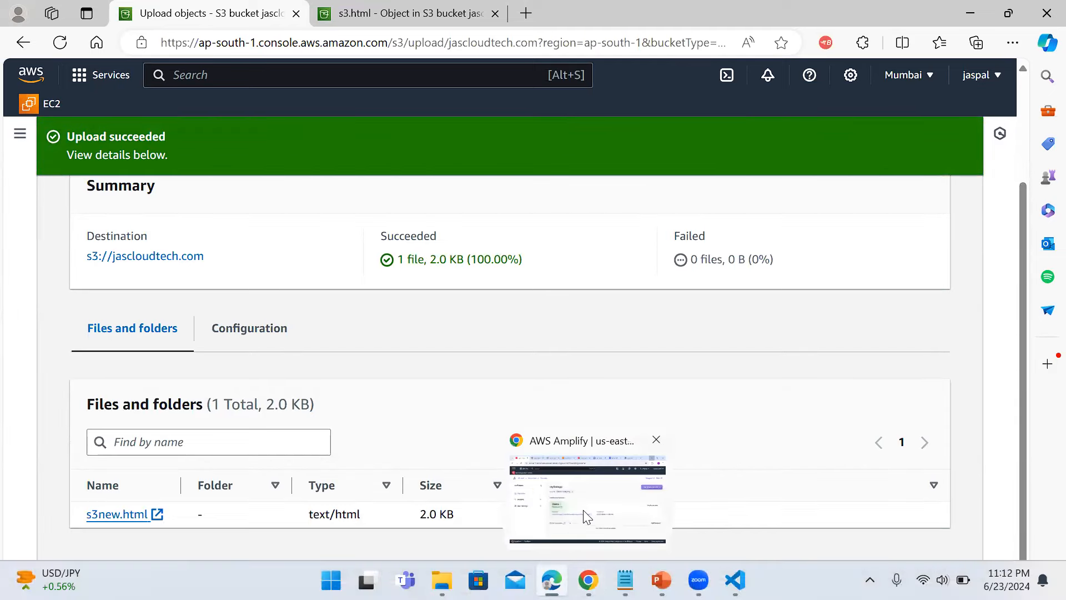
left_click(583, 510)
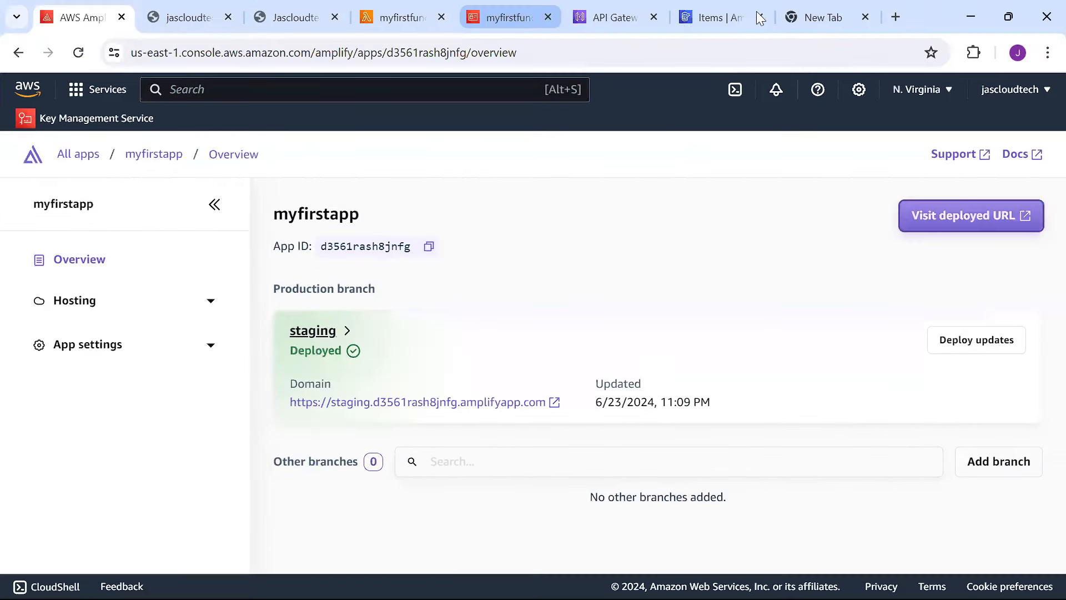
left_click(827, 15)
type("j")
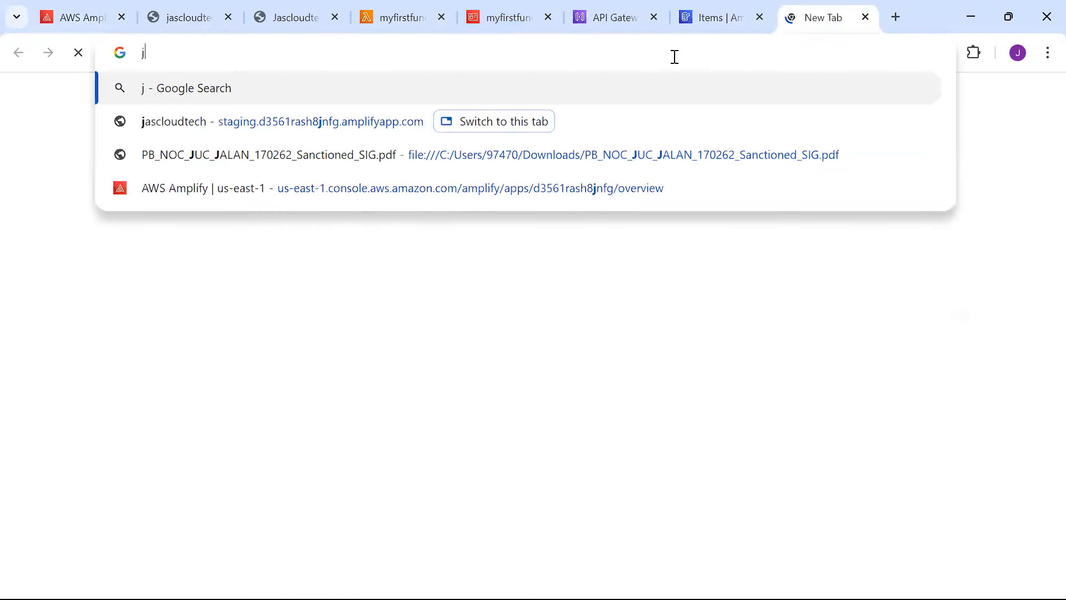
type("ascloudtech")
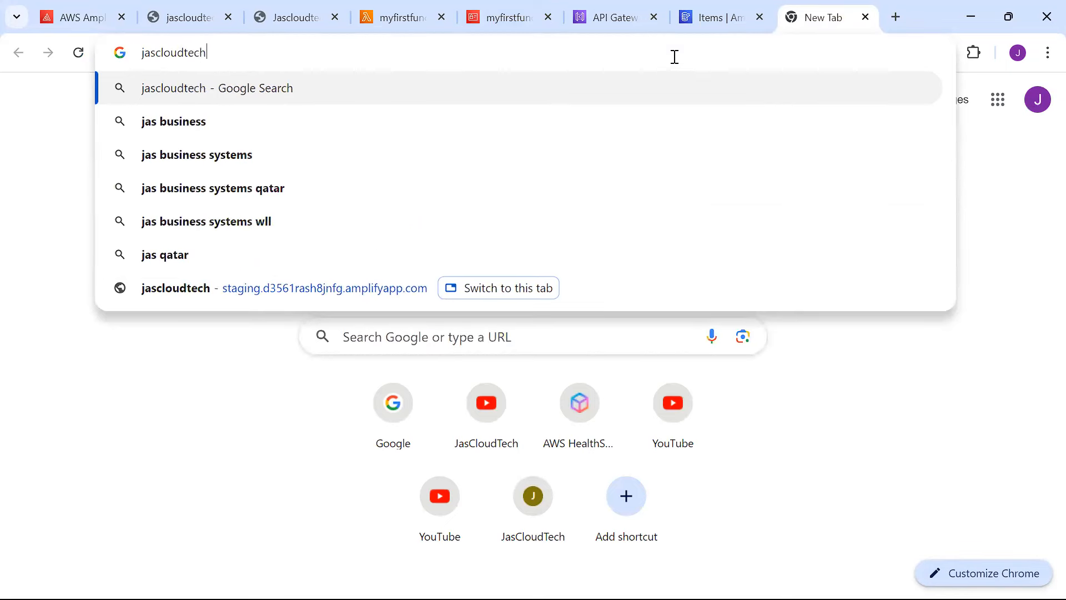
key("ctrl+Return")
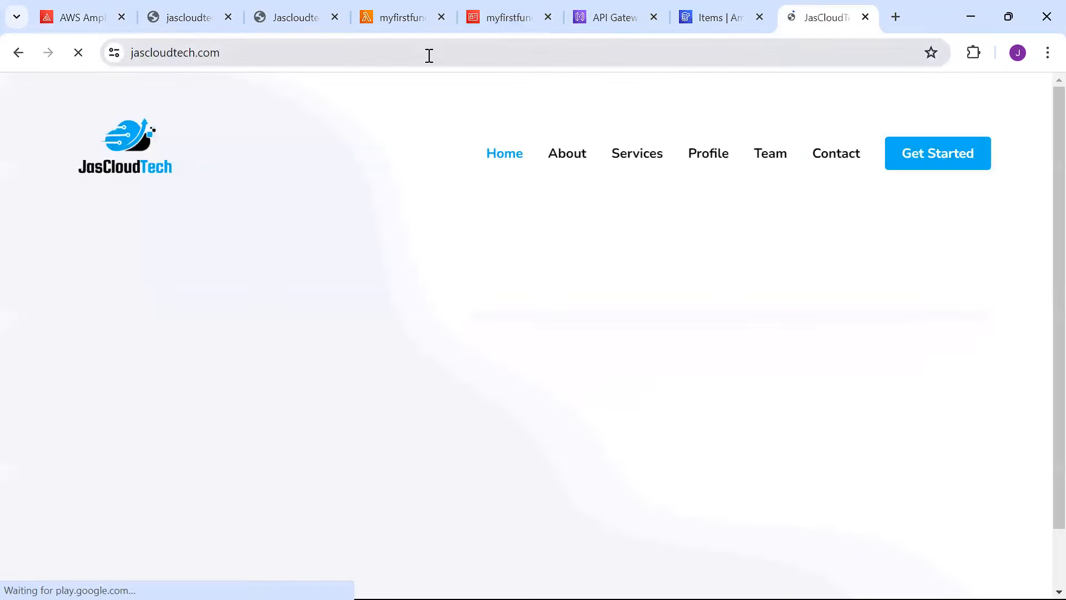
Append /s3new.html to the site address.
left_click(307, 58)
left_click(310, 58)
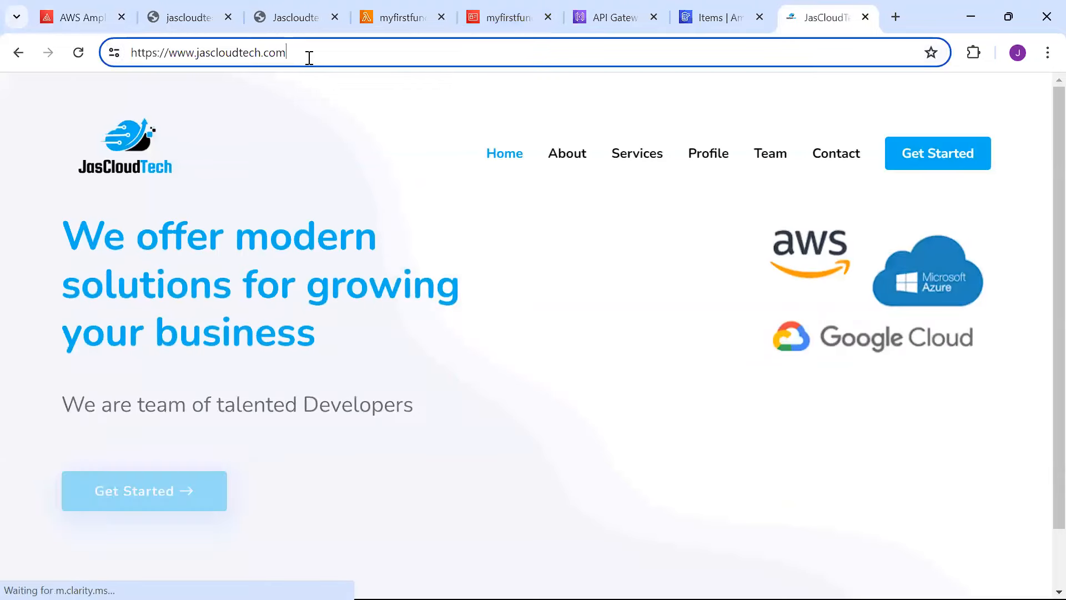
type("/s3")
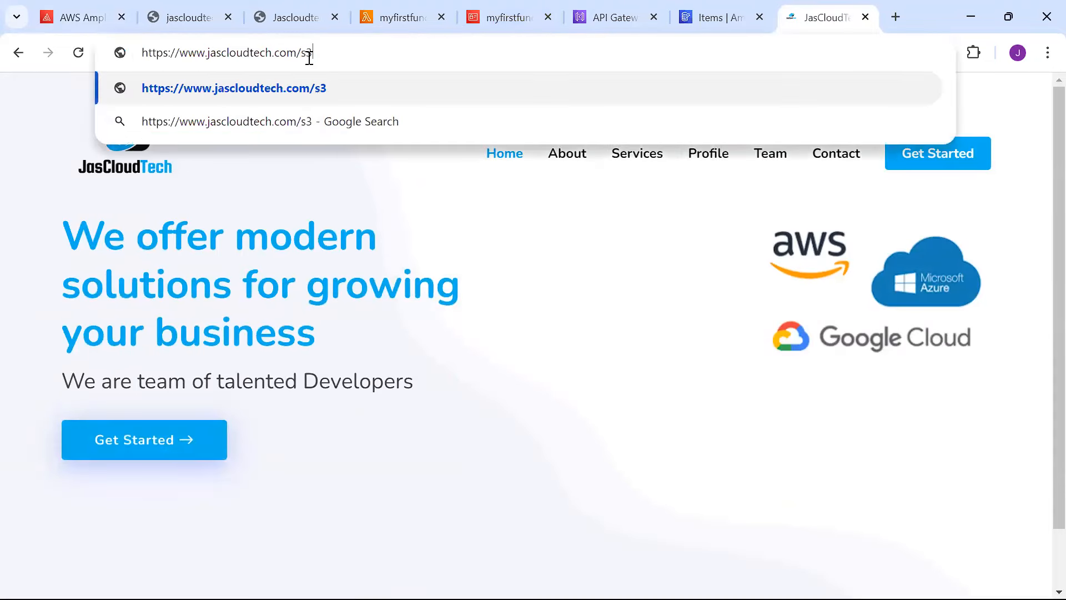
type("new.")
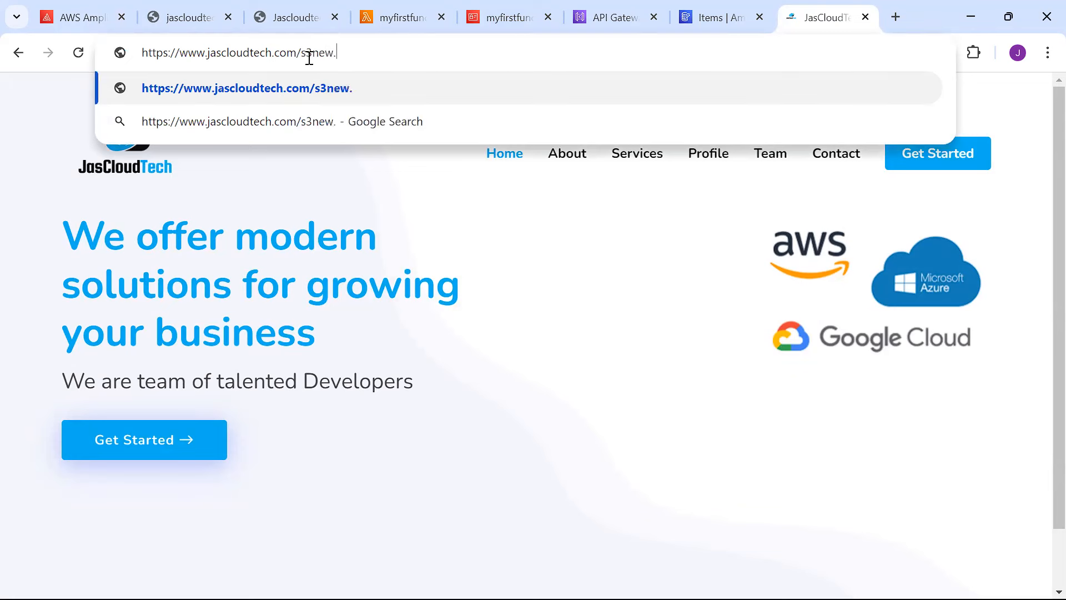
type("html")
On s3new.html, submit First Name 'fromss3' and Last Name 'hello' and dismiss the greeting.
key("Return")
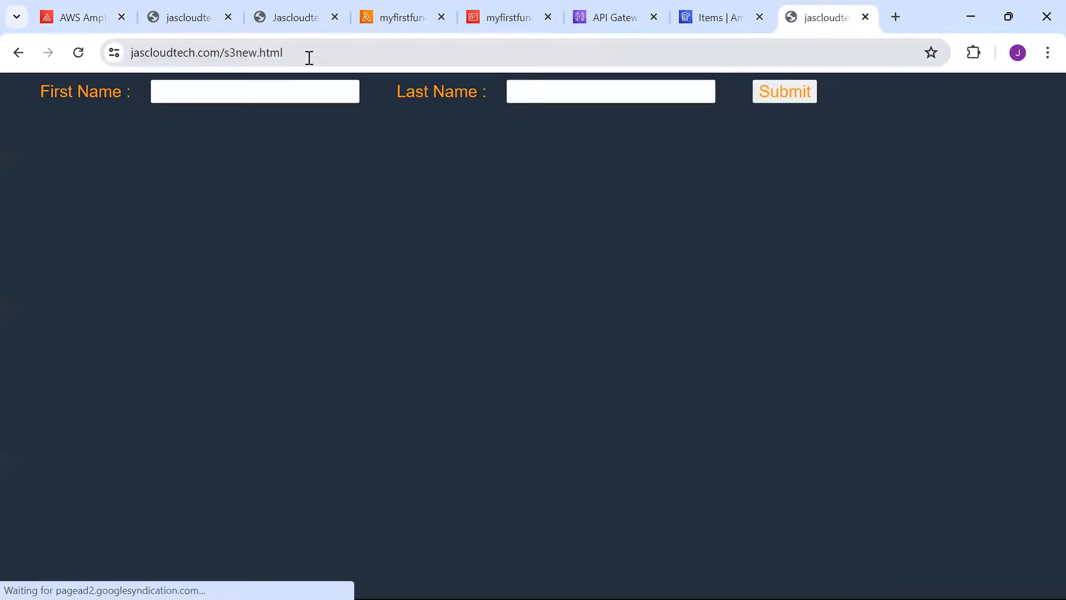
left_click(236, 88)
type("fromss3")
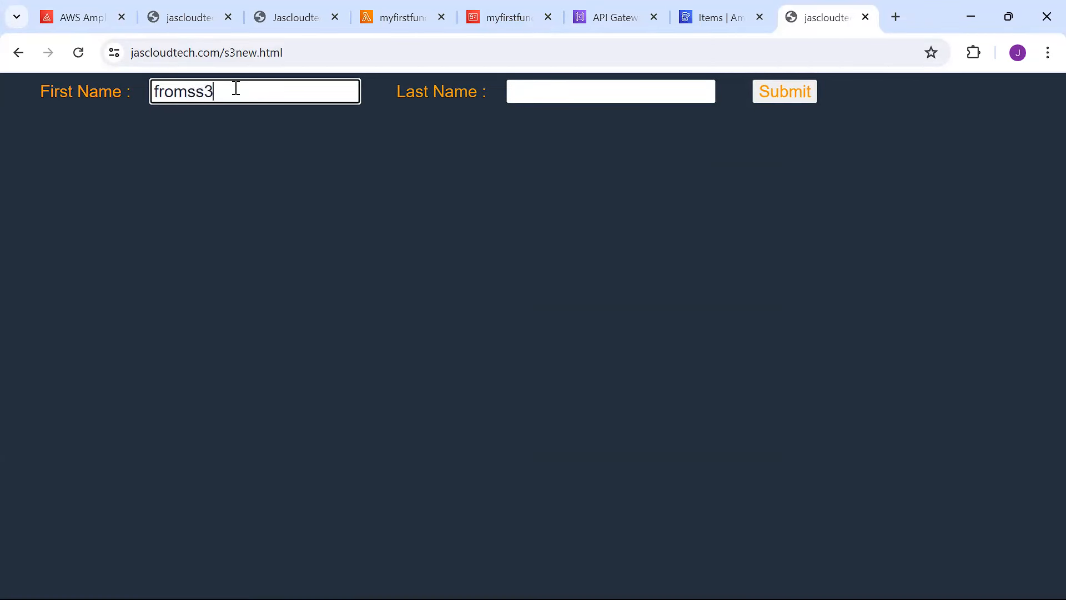
left_click(550, 92)
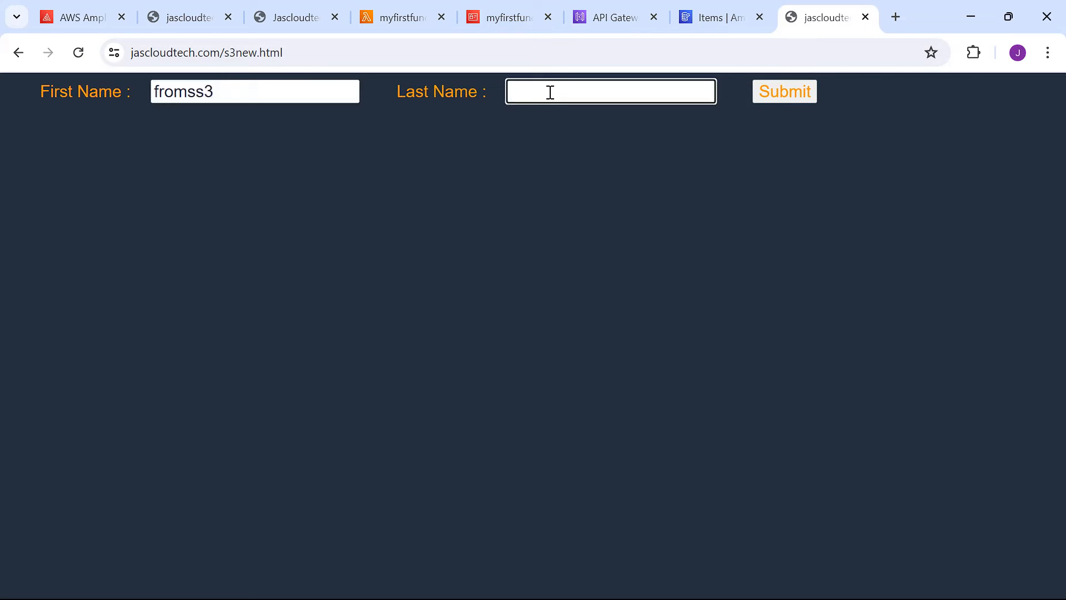
type("hello")
left_click(775, 99)
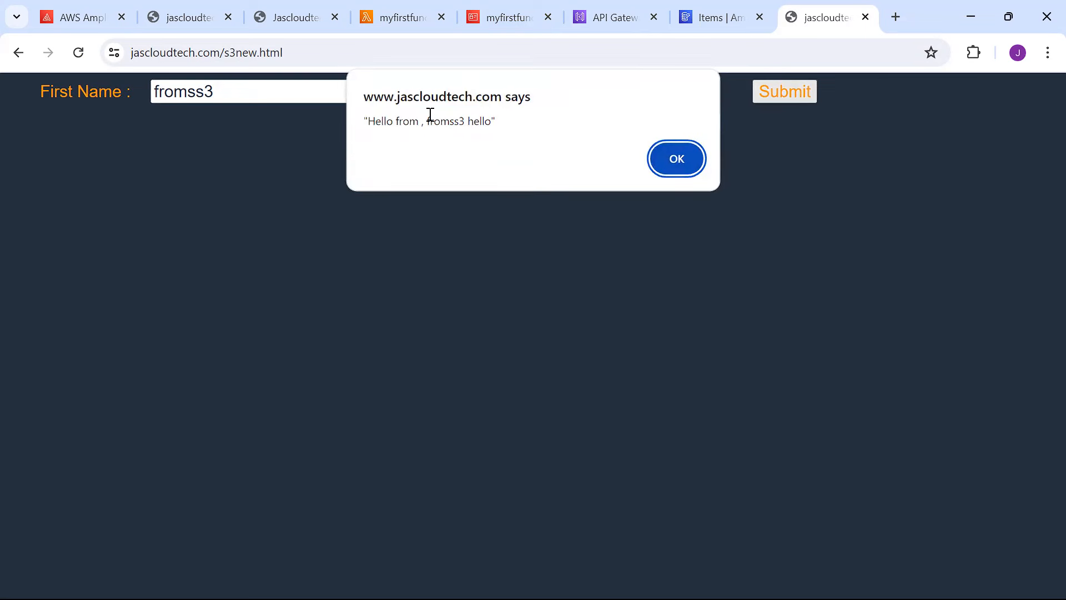
left_click(675, 161)
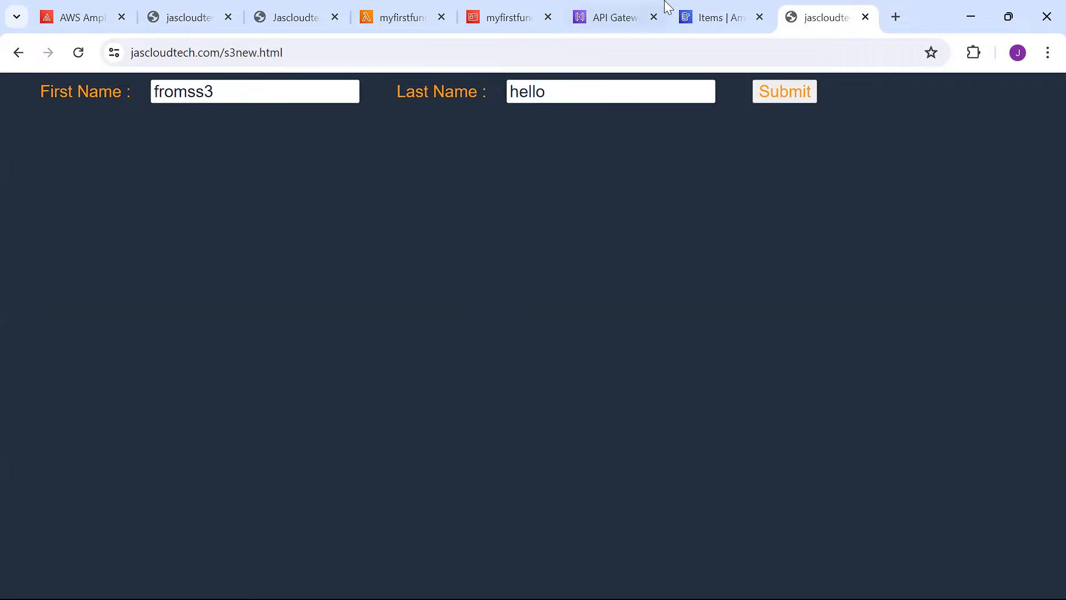
left_click(711, 18)
Refresh the myfirstappdb items to show the third entry, fromss3 hello.
left_click(754, 410)
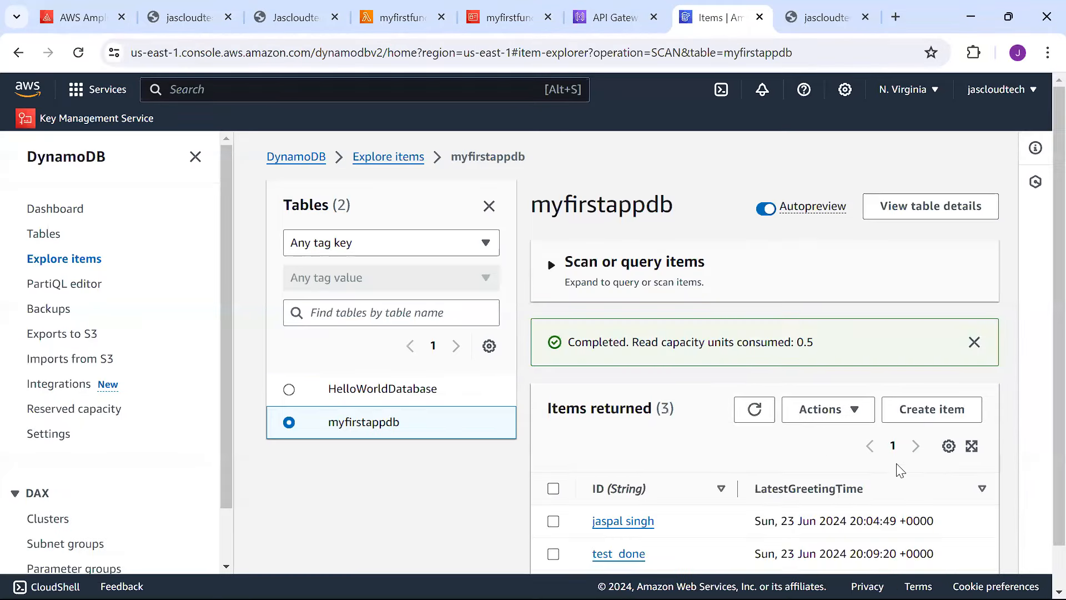
scroll(1042, 333, "down", 1)
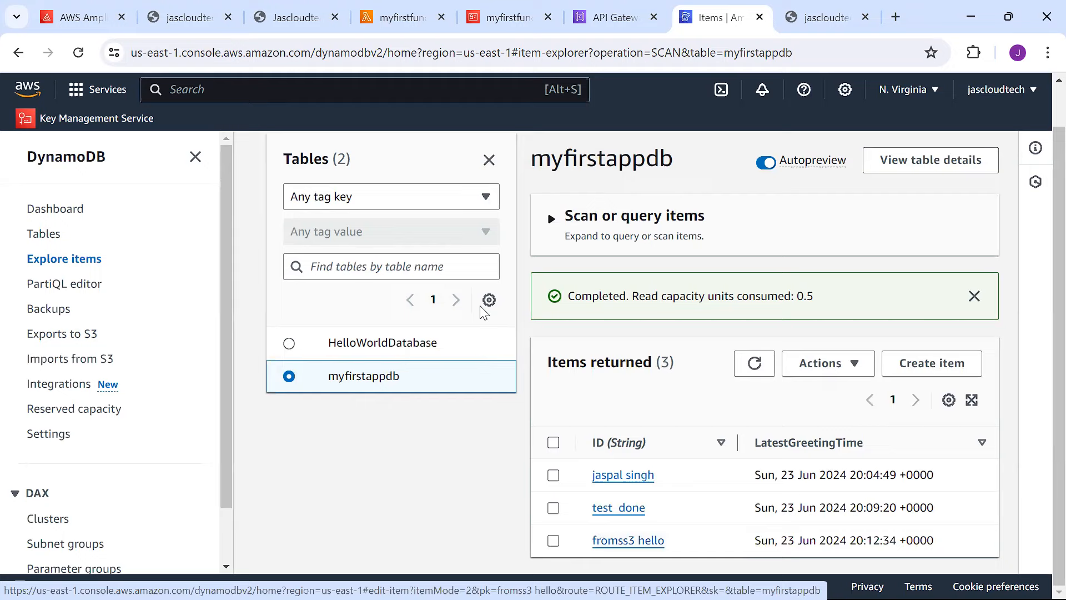
left_click(397, 20)
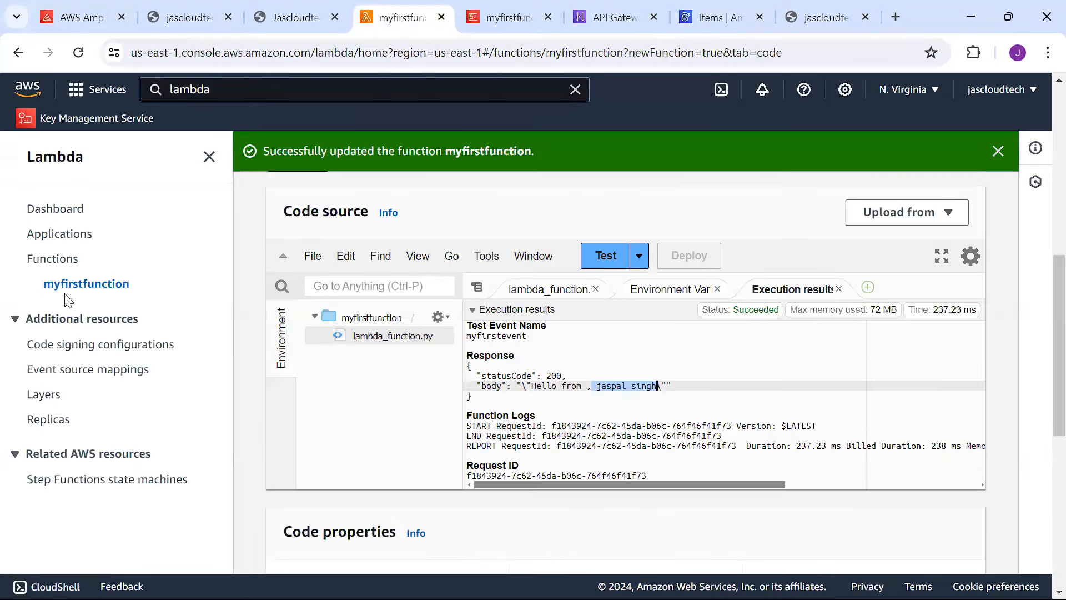
Delete the Lambda functions HelloWorldFunction and myfirstfunction, confirming with 'delete'.
left_click(50, 259)
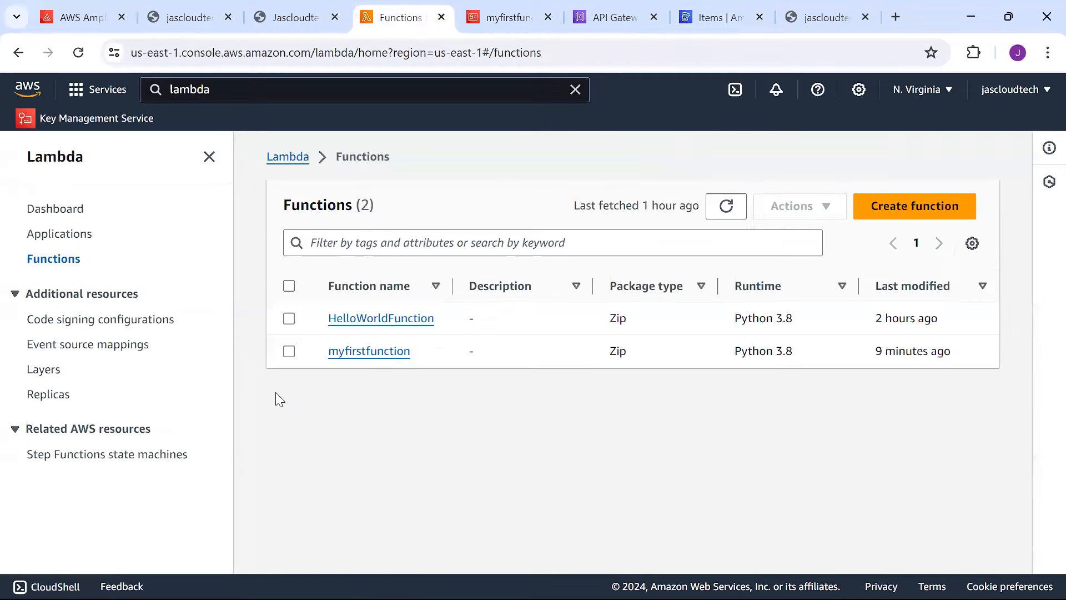
left_click(289, 319)
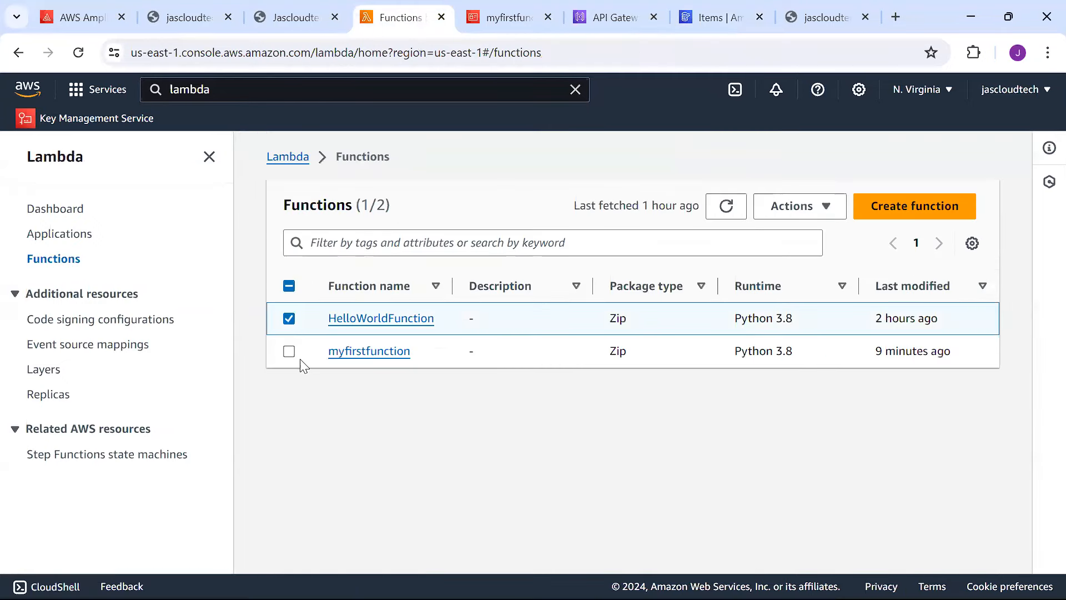
left_click(290, 352)
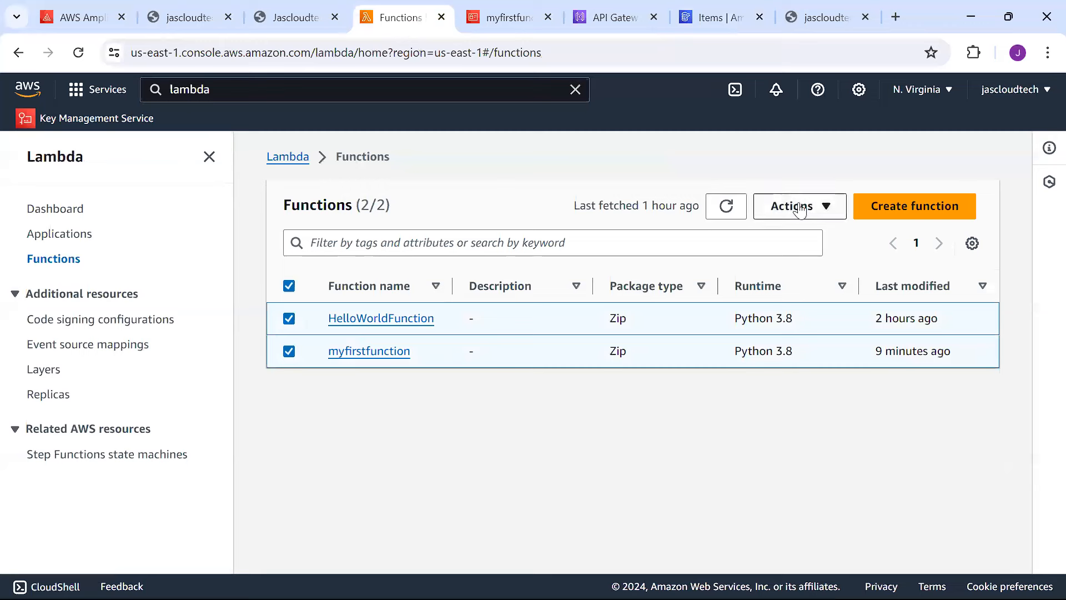
left_click(799, 208)
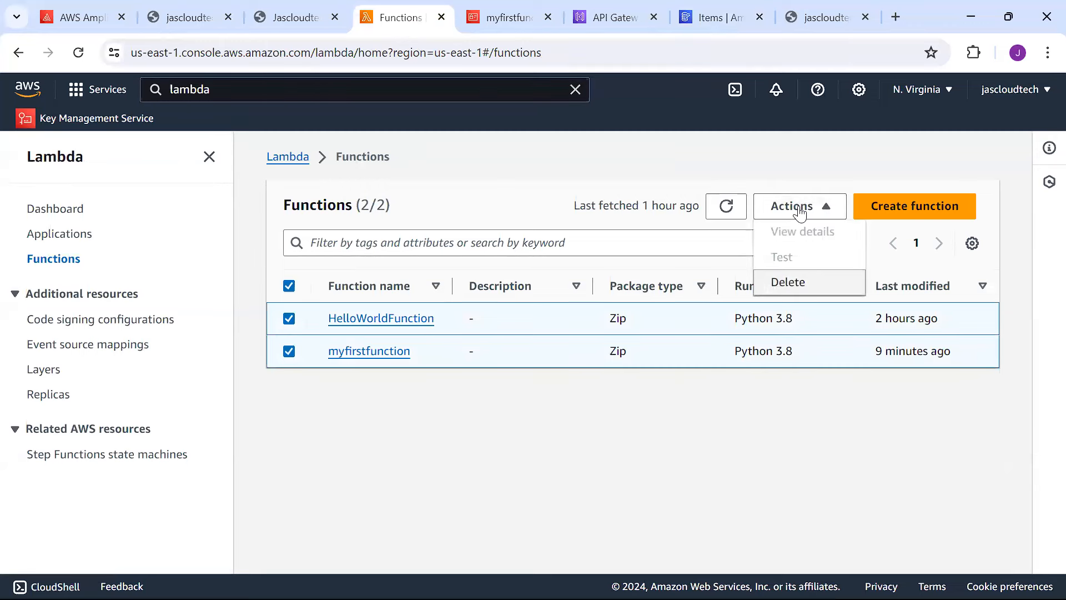
key("Return")
left_click(470, 432)
type("delete")
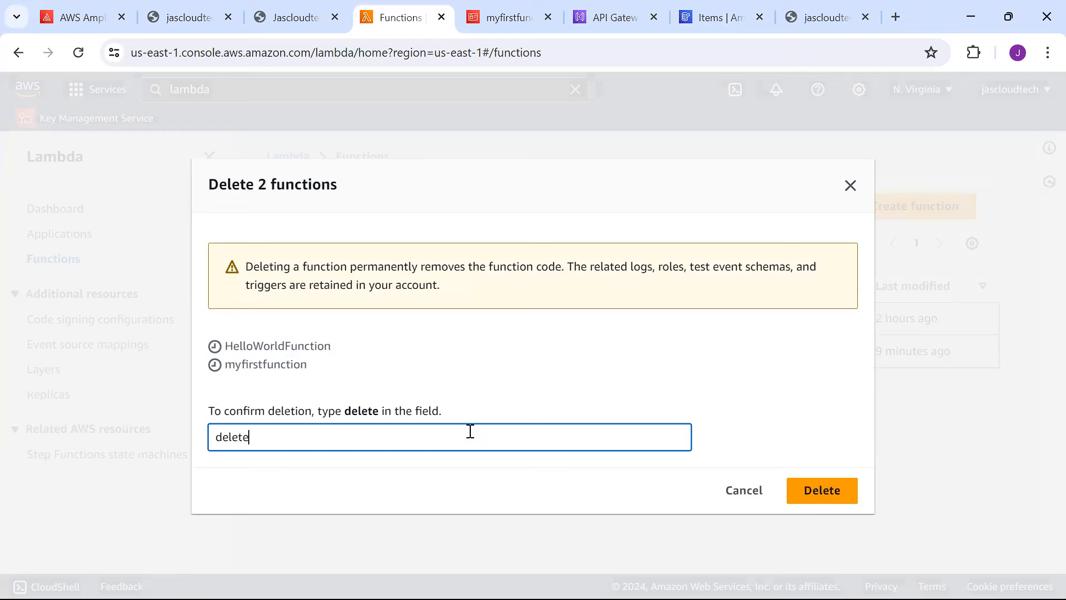
left_click(818, 490)
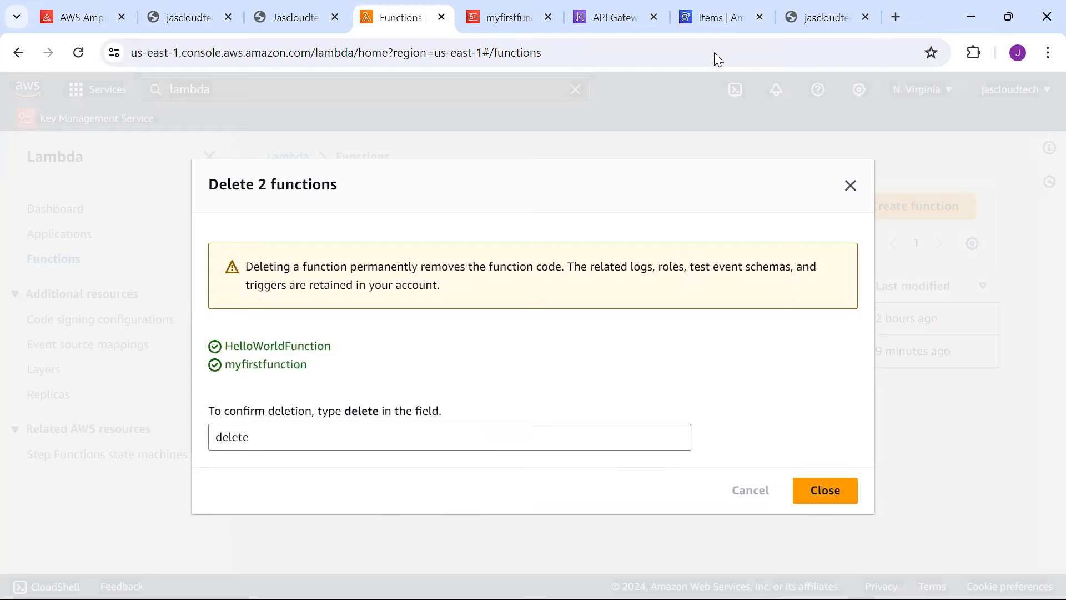
Delete the HelloWorldAPI from API Gateway, confirming with 'confirm'.
left_click(615, 14)
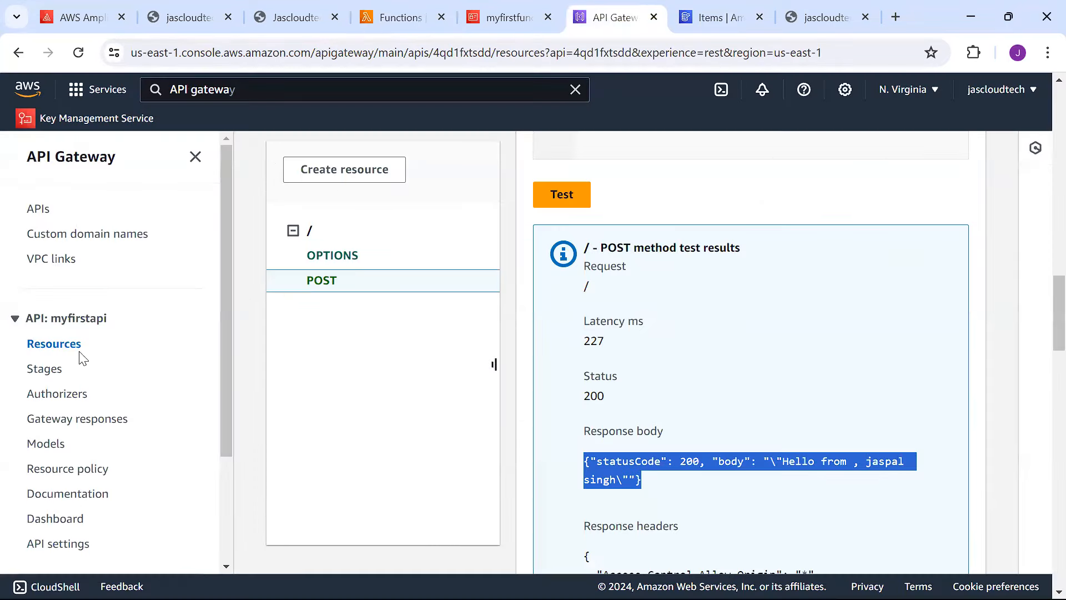
left_click(32, 210)
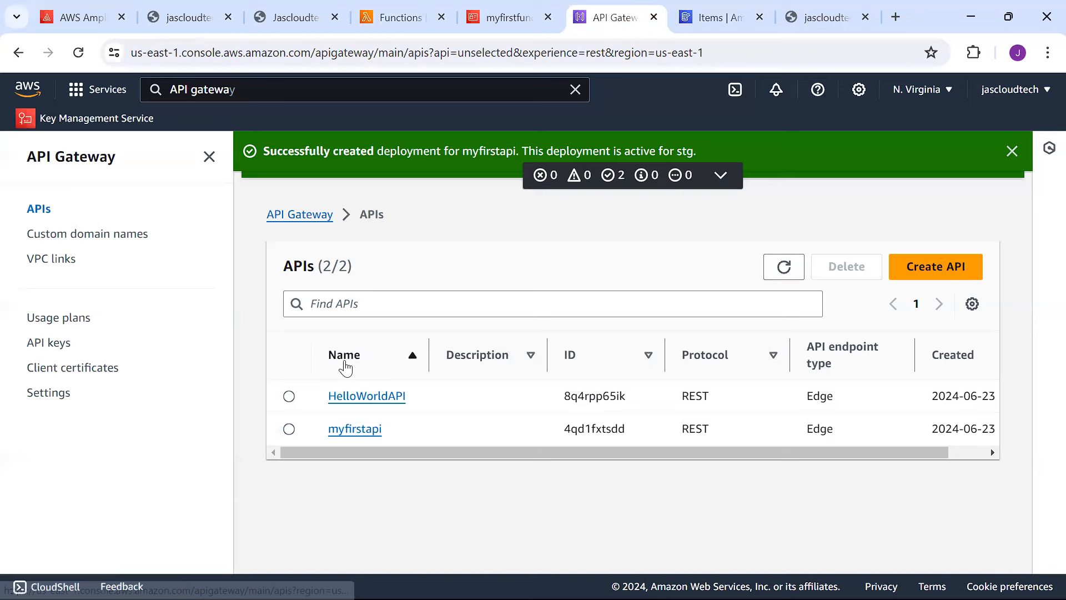
left_click(289, 396)
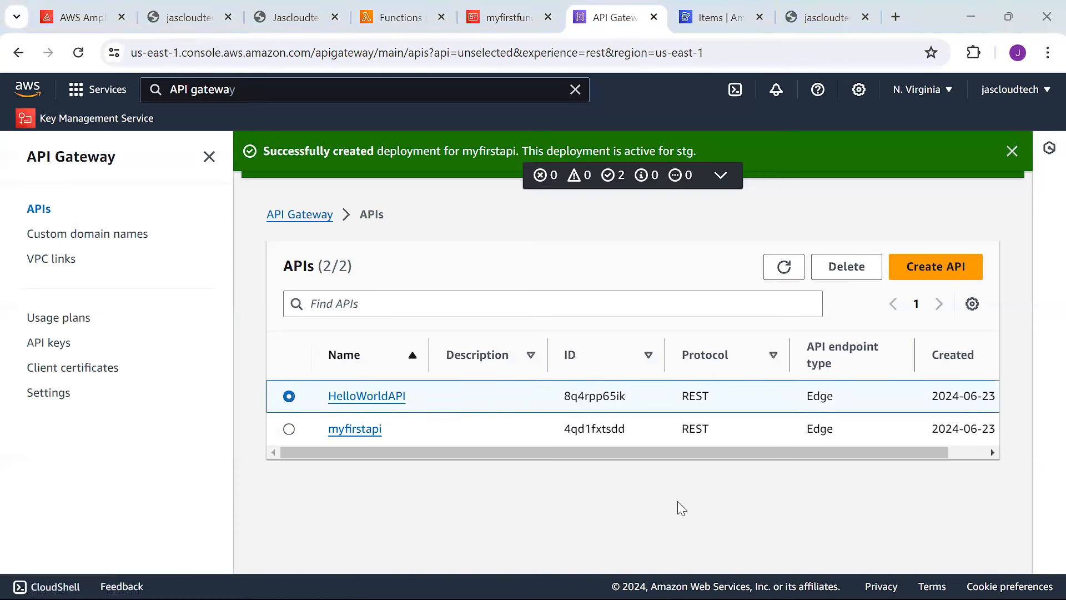
left_click(849, 267)
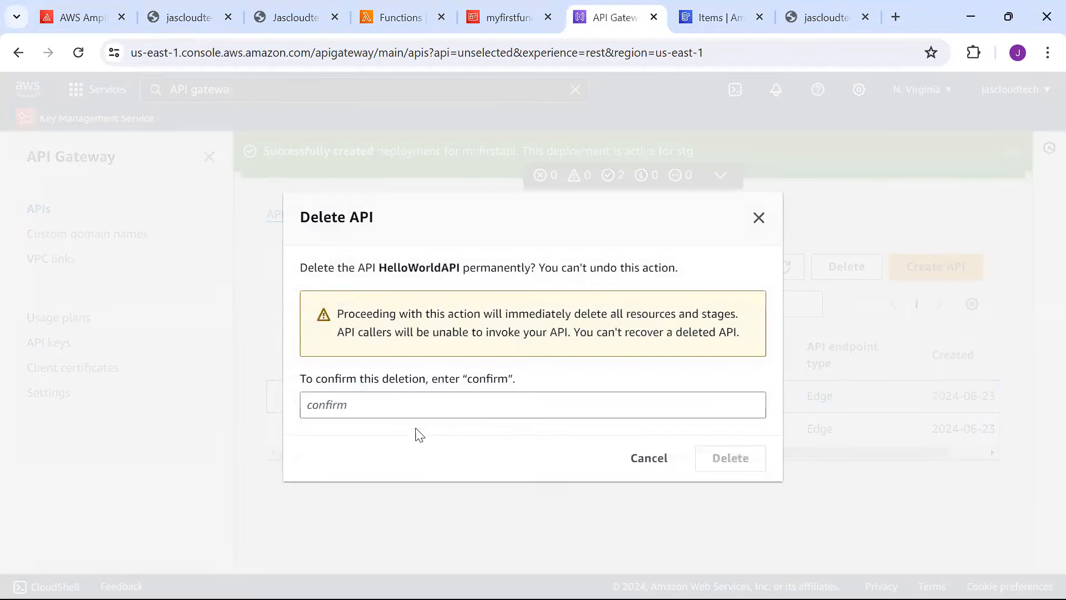
left_click(407, 409)
type("confirm")
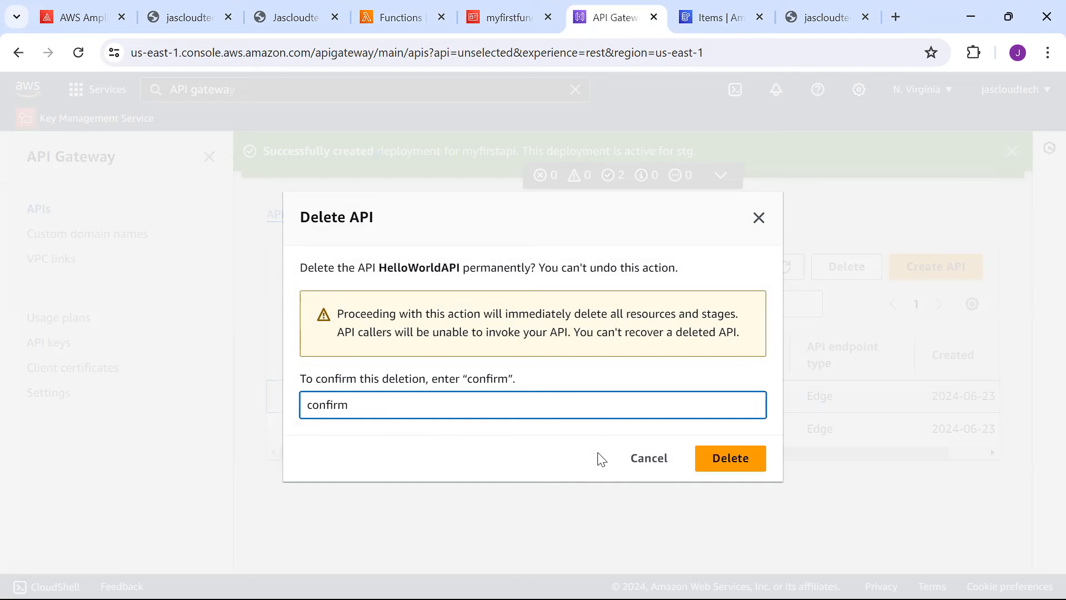
left_click(707, 460)
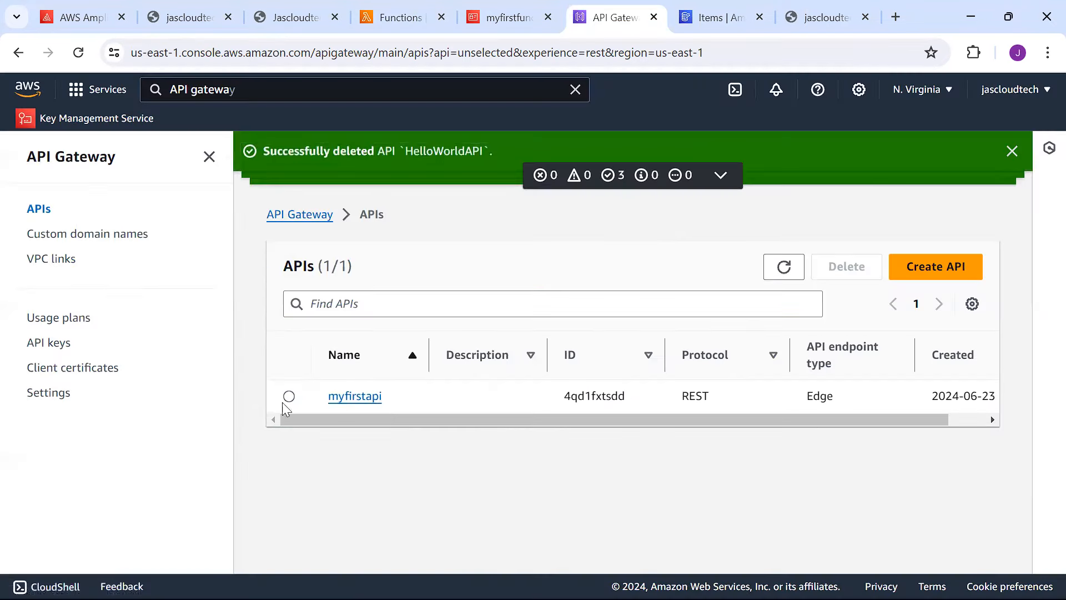
Delete the myfirstapi API as well, confirming with 'confirm'.
left_click(289, 396)
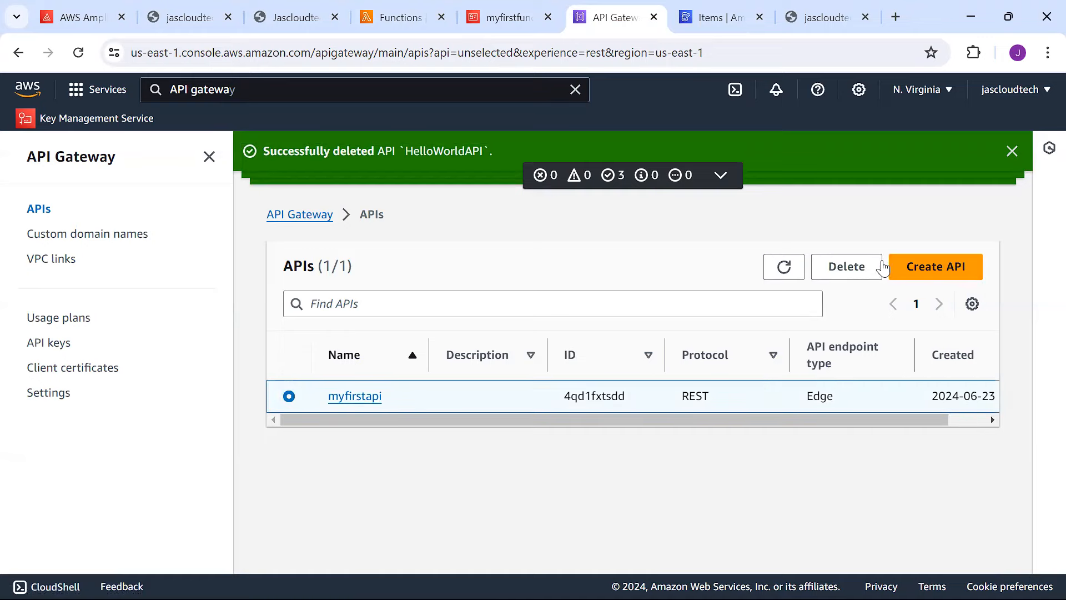
left_click(851, 266)
left_click(851, 266)
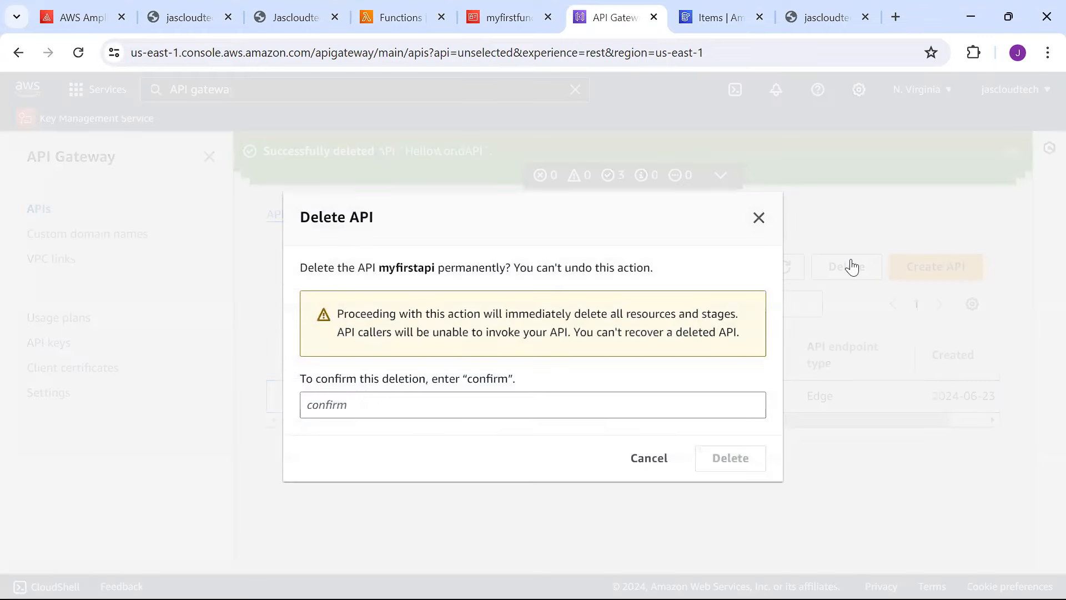
left_click(572, 412)
type("confir")
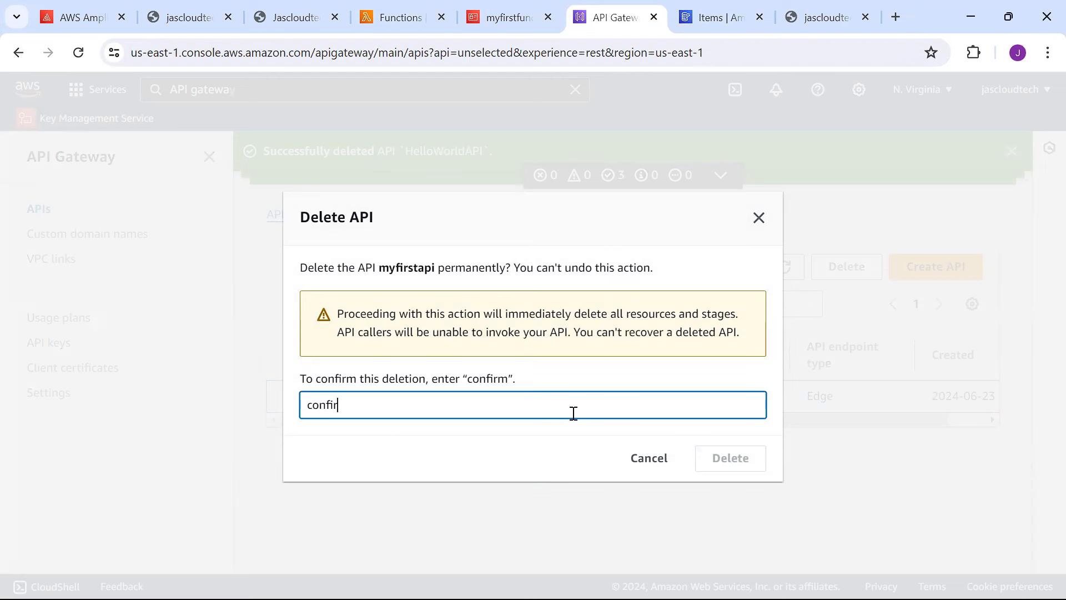
type("m")
left_click(730, 458)
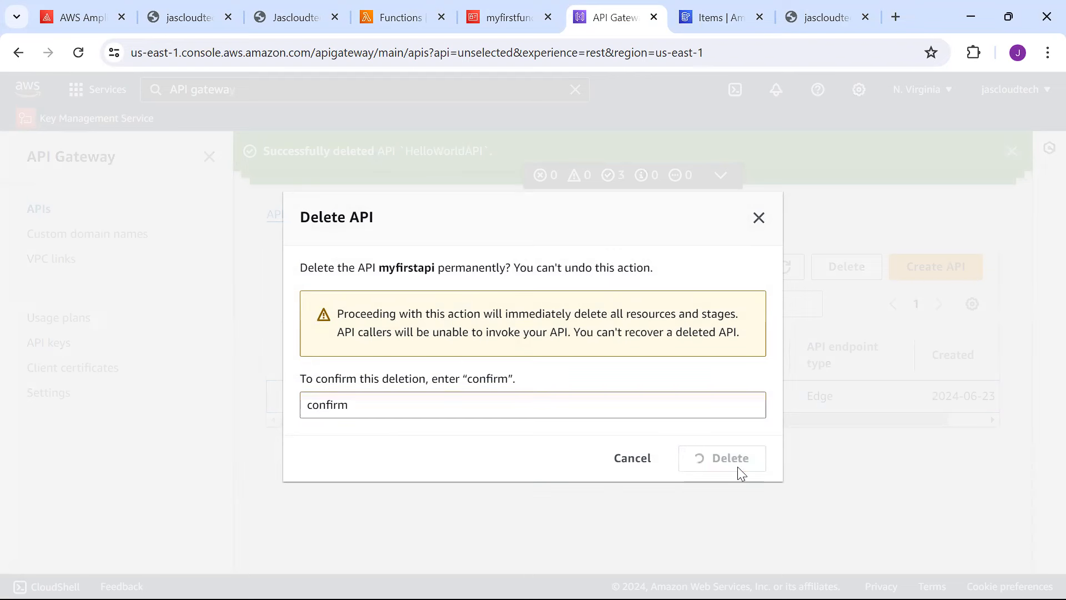
left_click(84, 19)
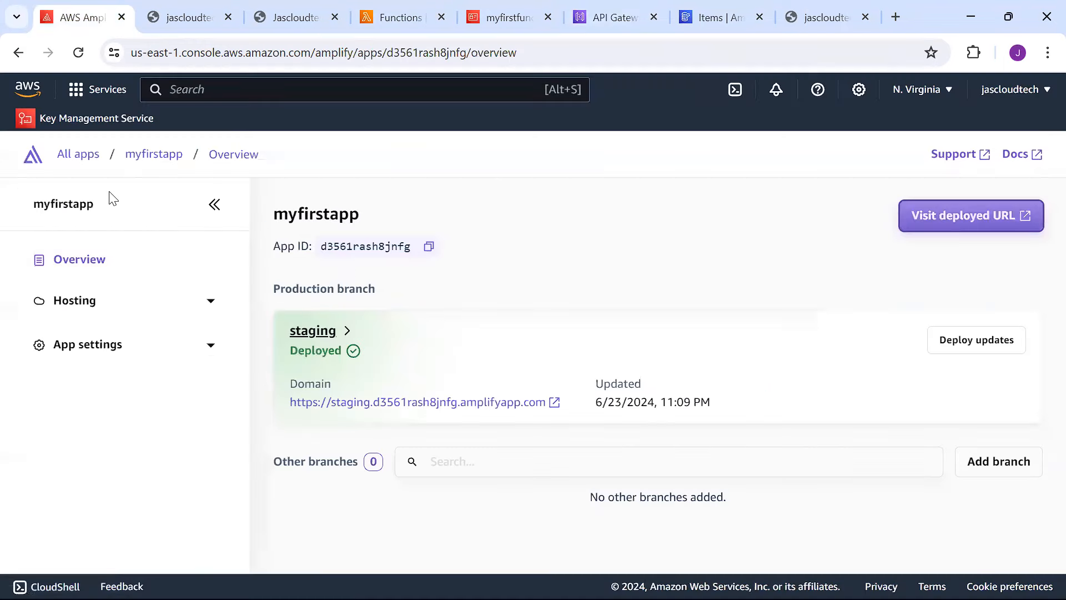
Delete the Amplify app myfirstapp from its General settings, confirming with 'delete'.
left_click(149, 163)
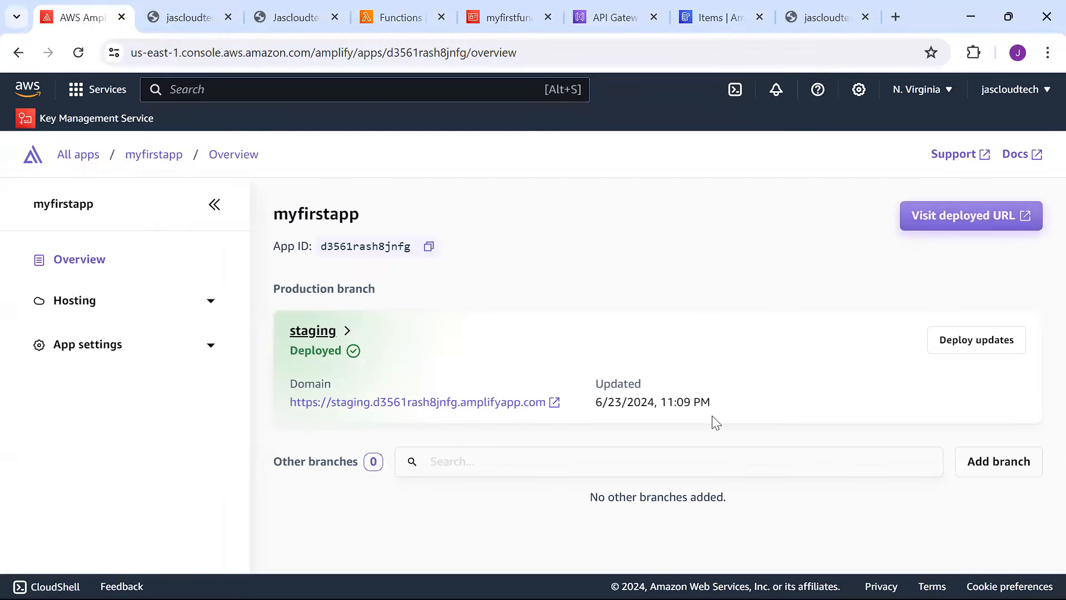
left_click(79, 155)
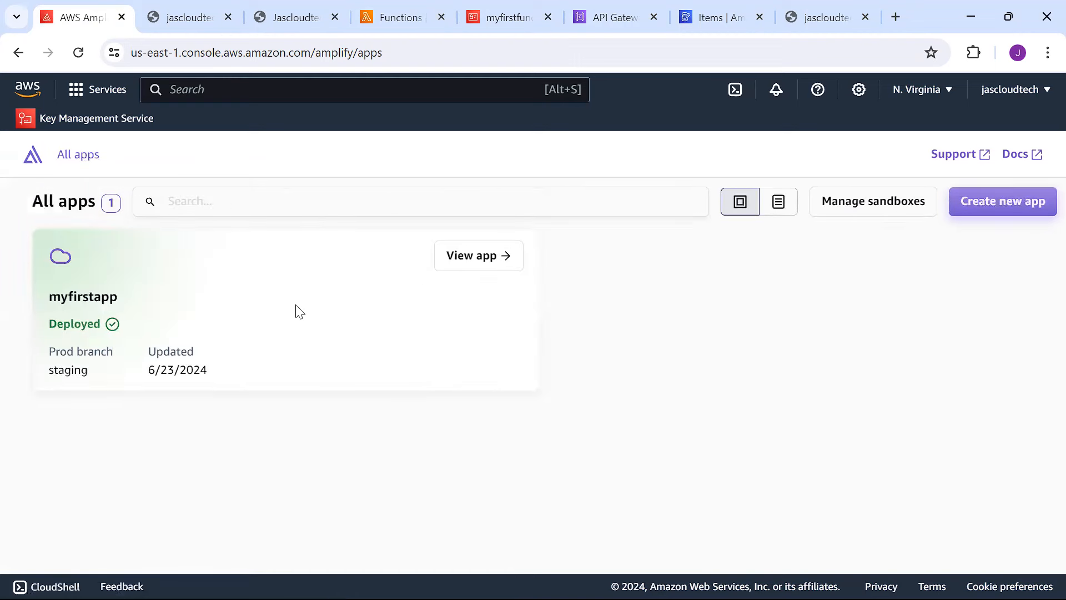
left_click(487, 260)
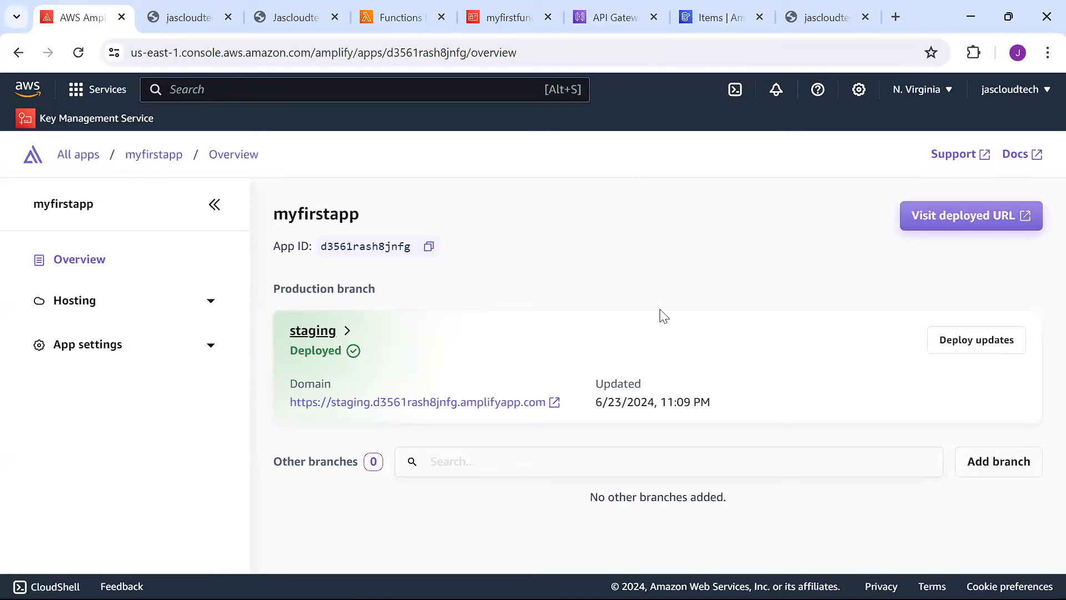
left_click(115, 344)
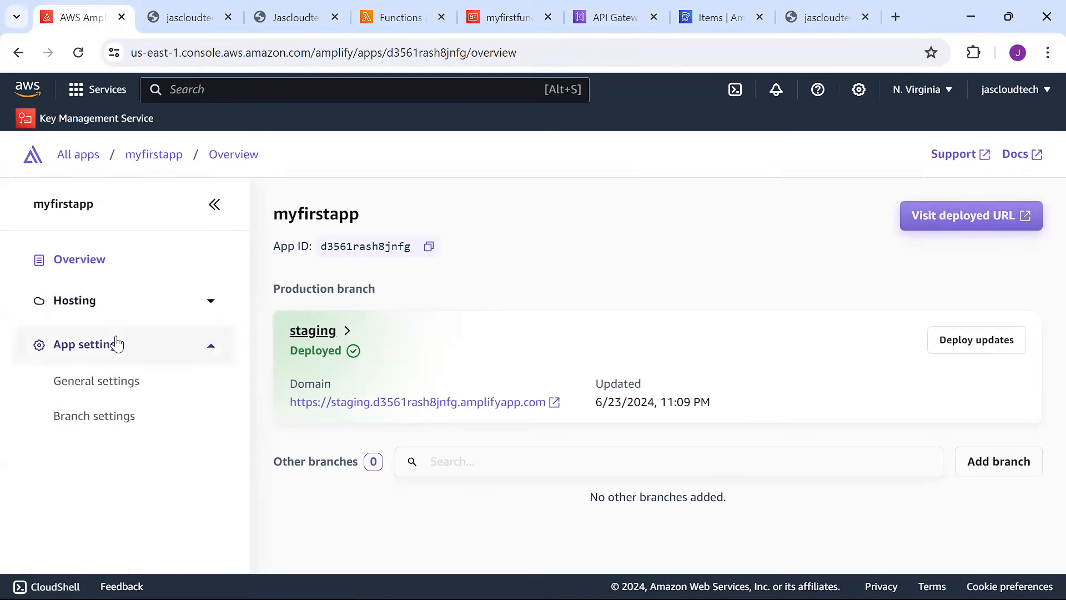
left_click(111, 391)
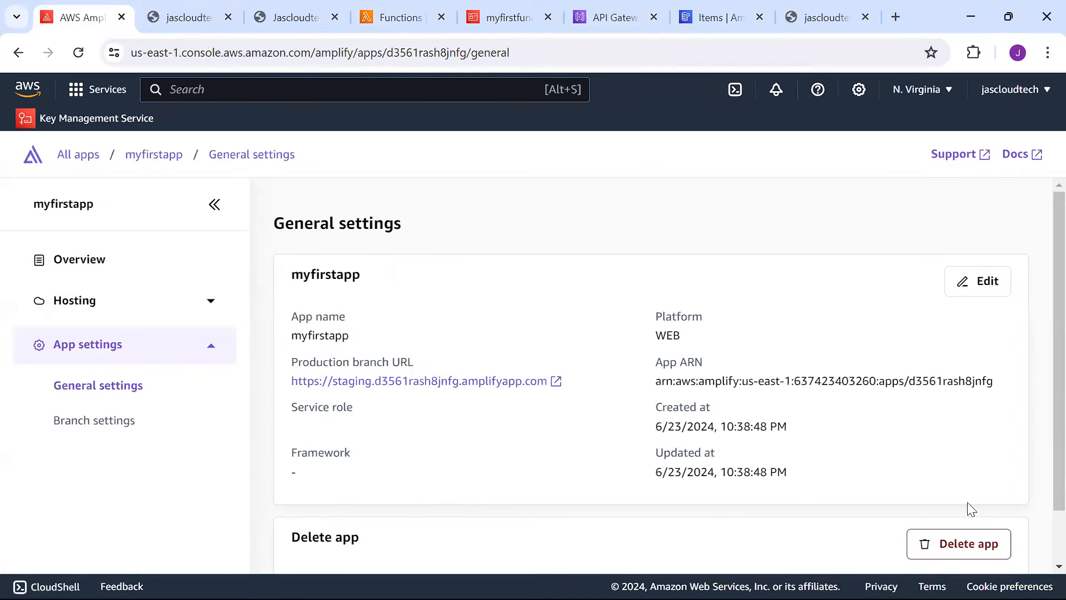
left_click(971, 546)
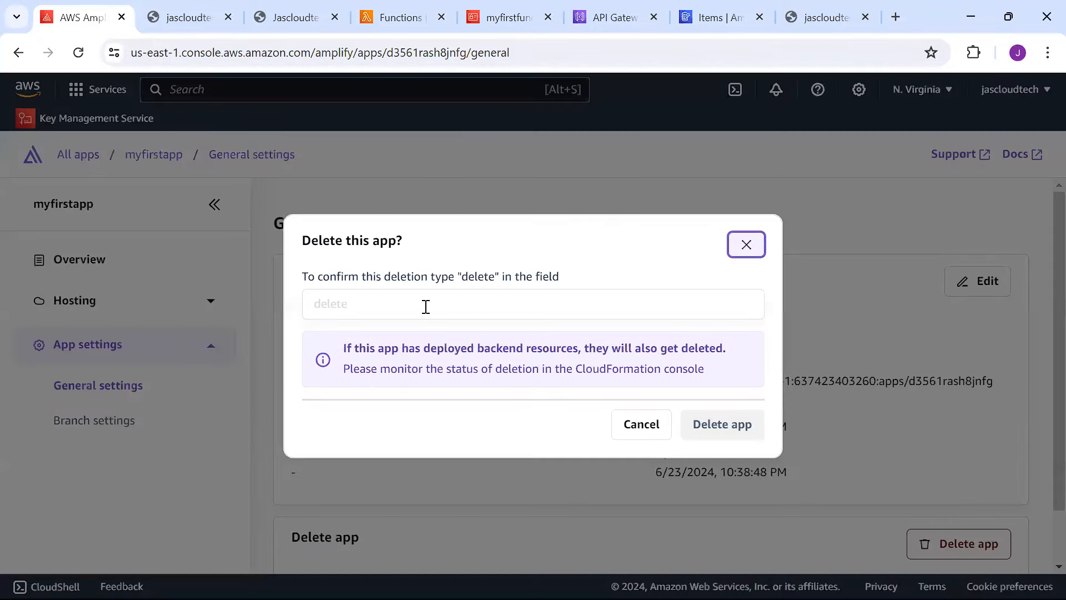
left_click(426, 307)
type("delet")
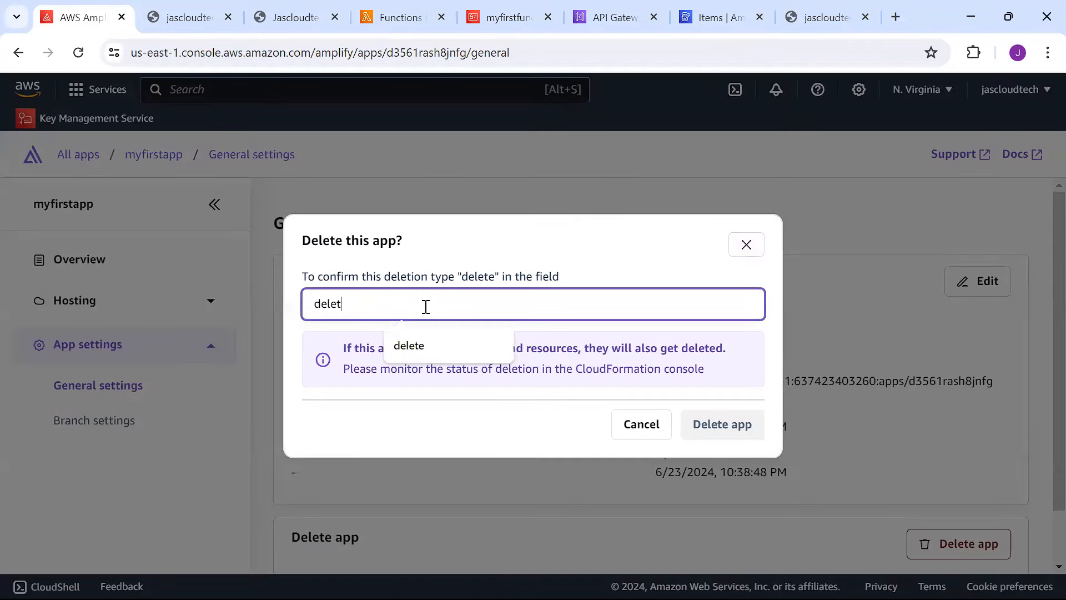
type("e")
left_click(736, 427)
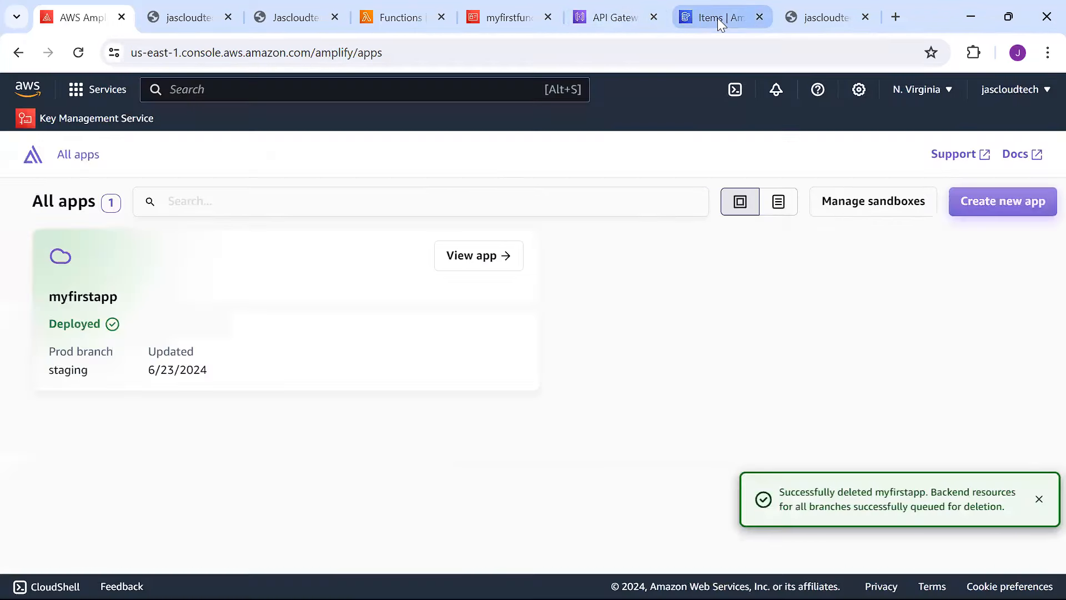
left_click(717, 17)
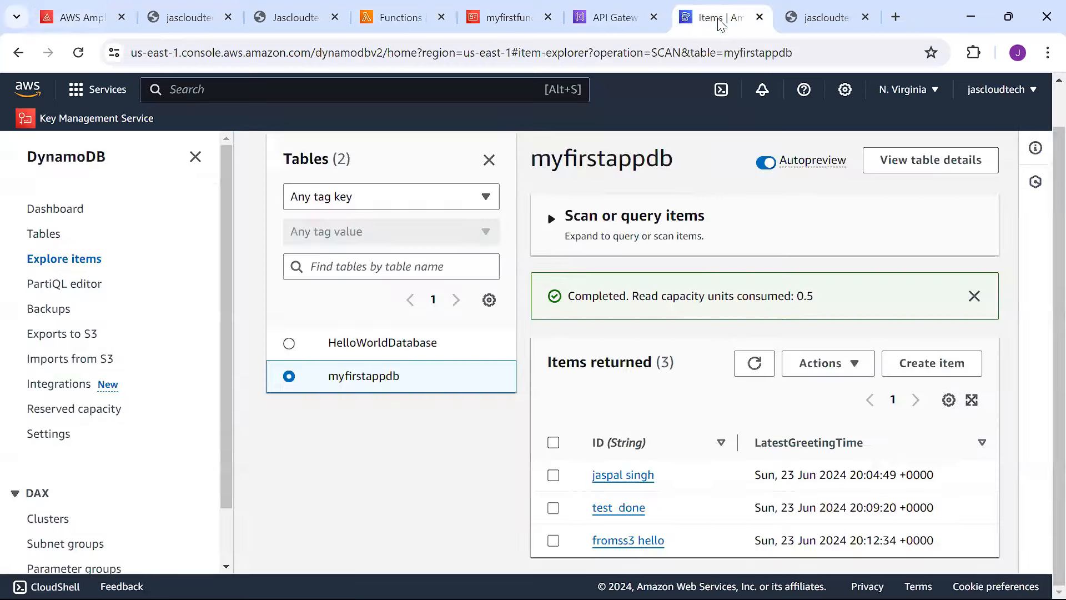
Delete both DynamoDB tables, HelloWorldDatabase and myfirstappdb, confirming with 'confirm'.
left_click(58, 235)
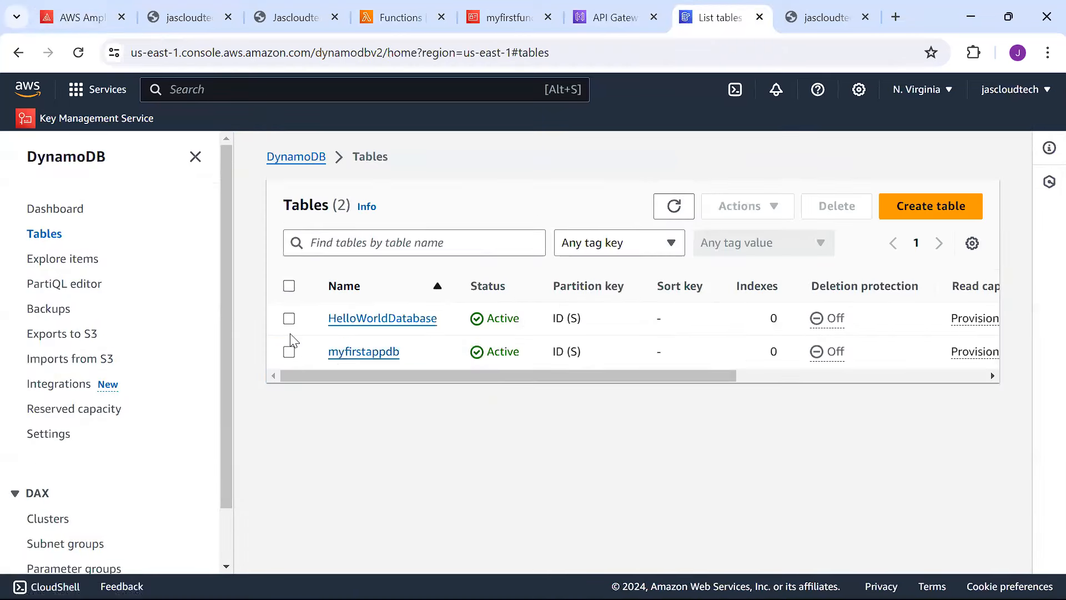
left_click(289, 286)
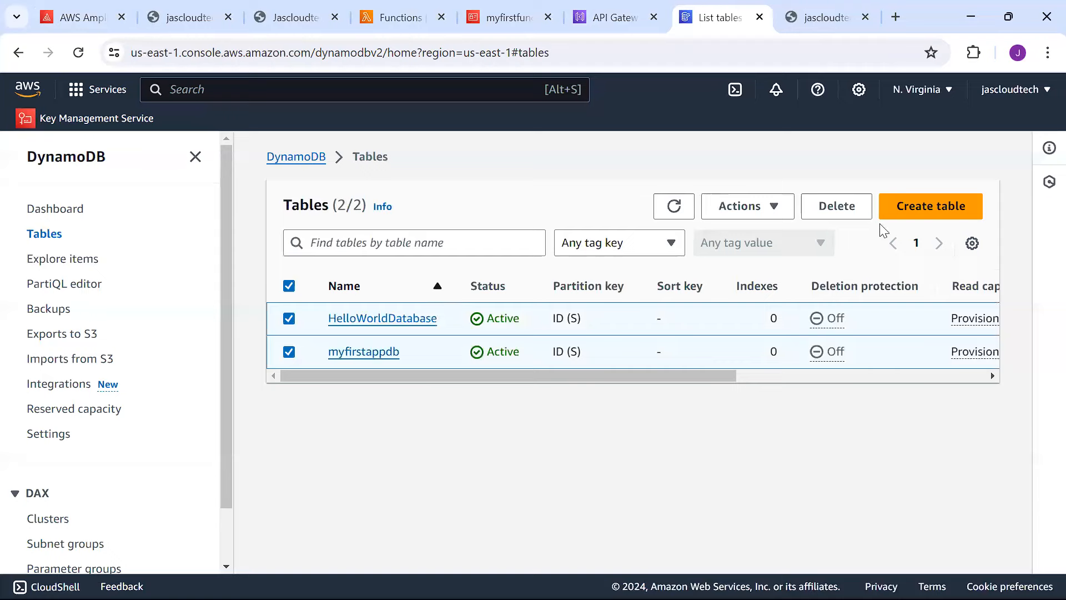
left_click(840, 207)
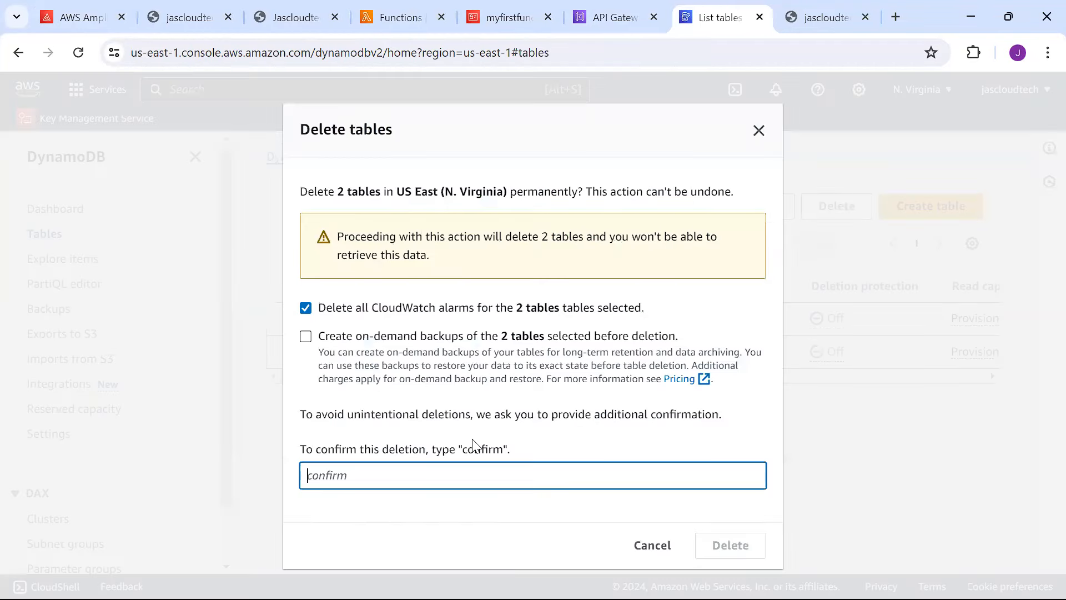
type("confirm")
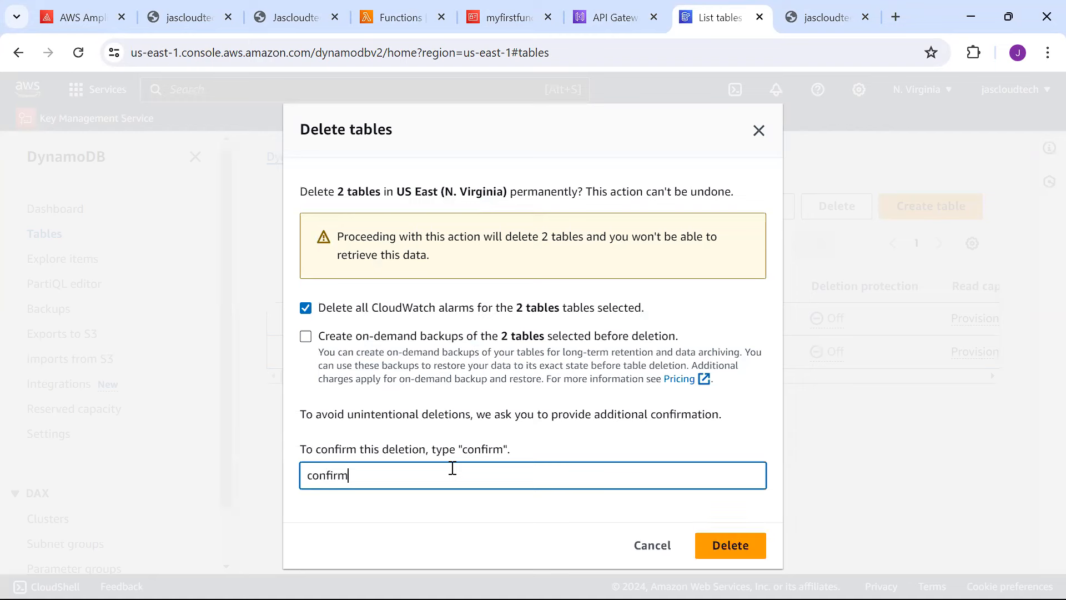
left_click(655, 447)
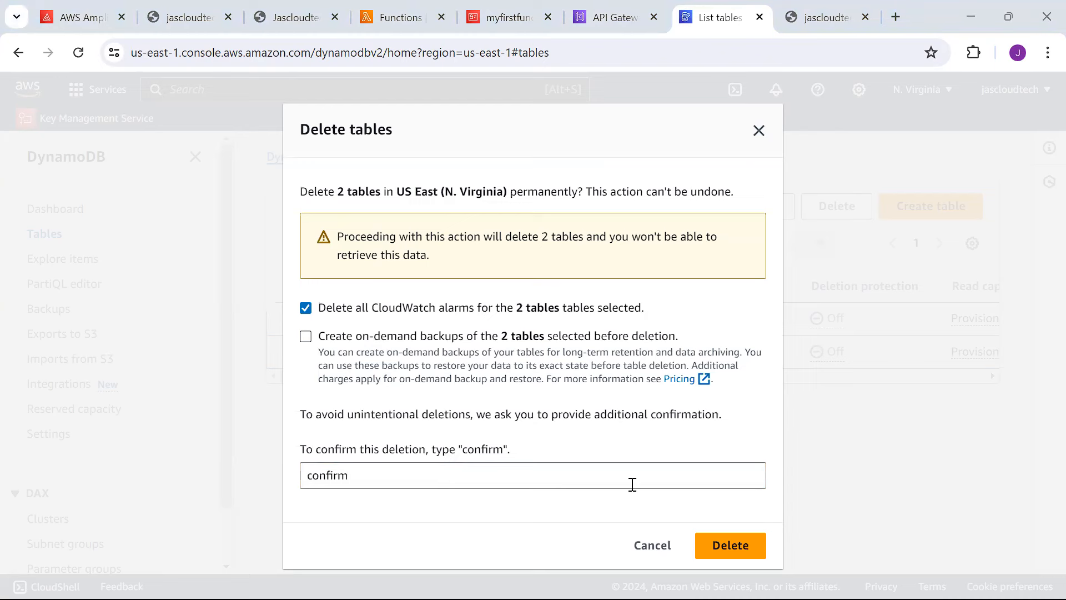
left_click(716, 552)
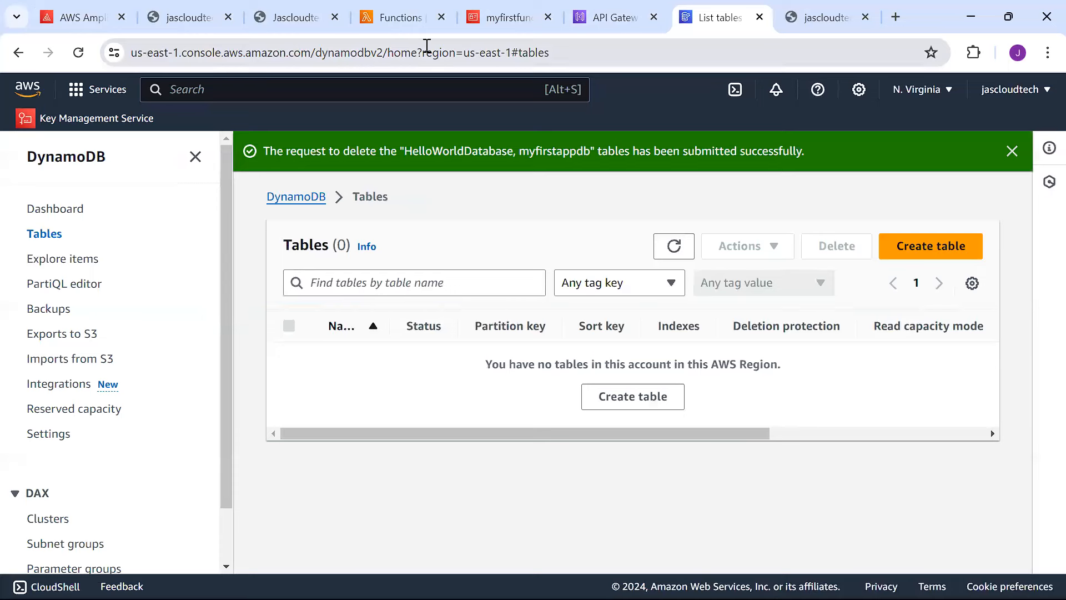
left_click(85, 9)
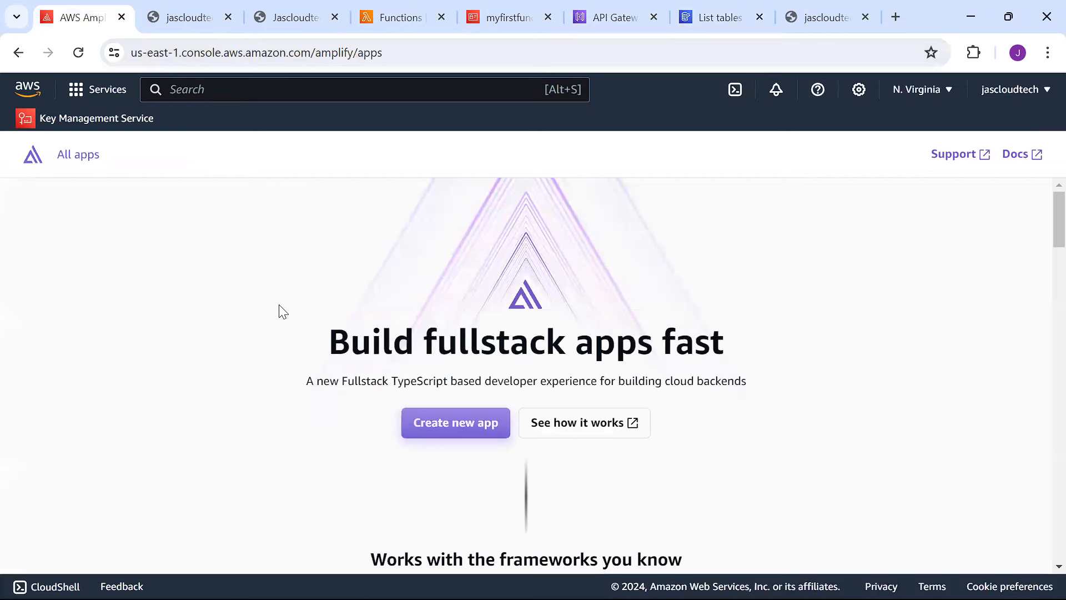